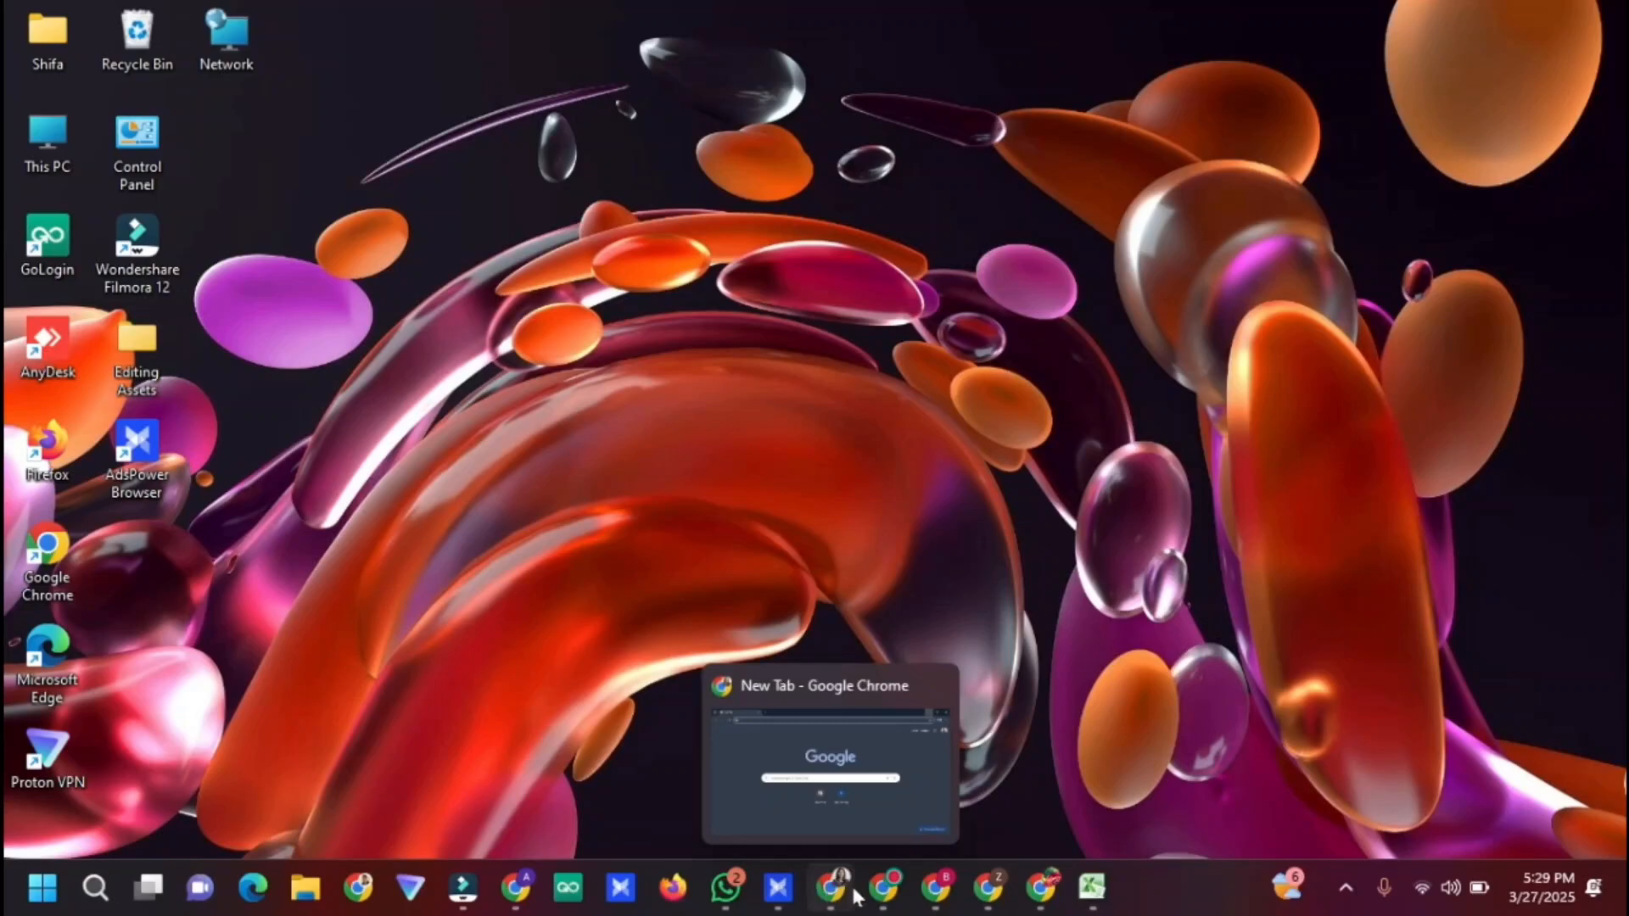
Review each AdSense account's Home dashboard, then bring up the Chrome window with a blank New Tab
{"action": "left_click", "coordinate": [883, 887]}
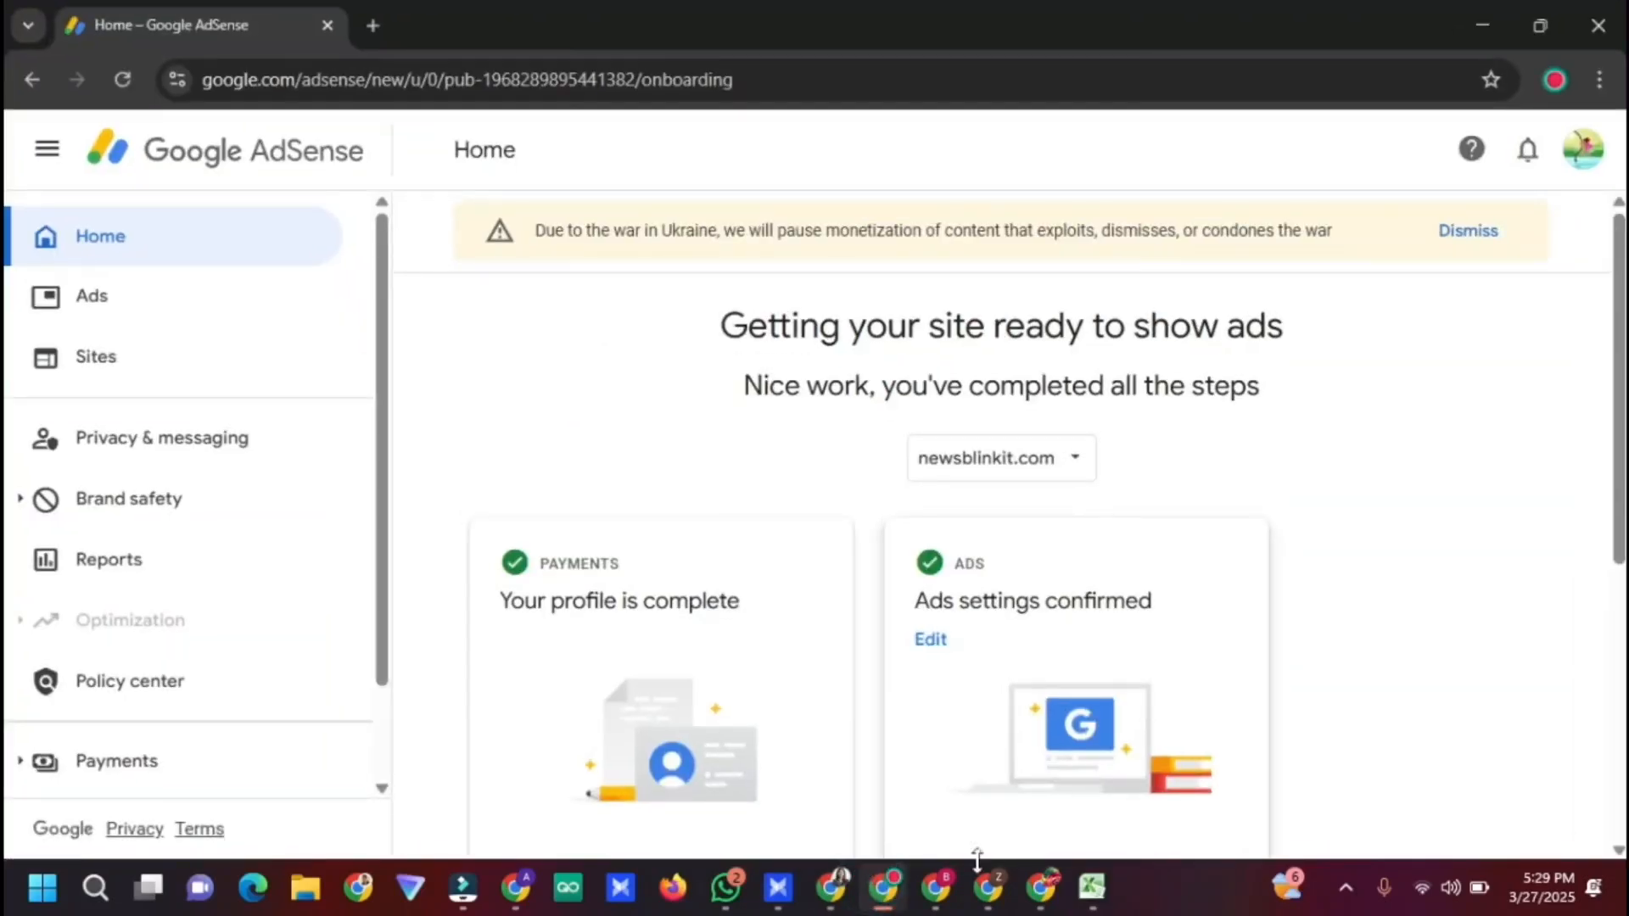
{"action": "left_click", "coordinate": [935, 888]}
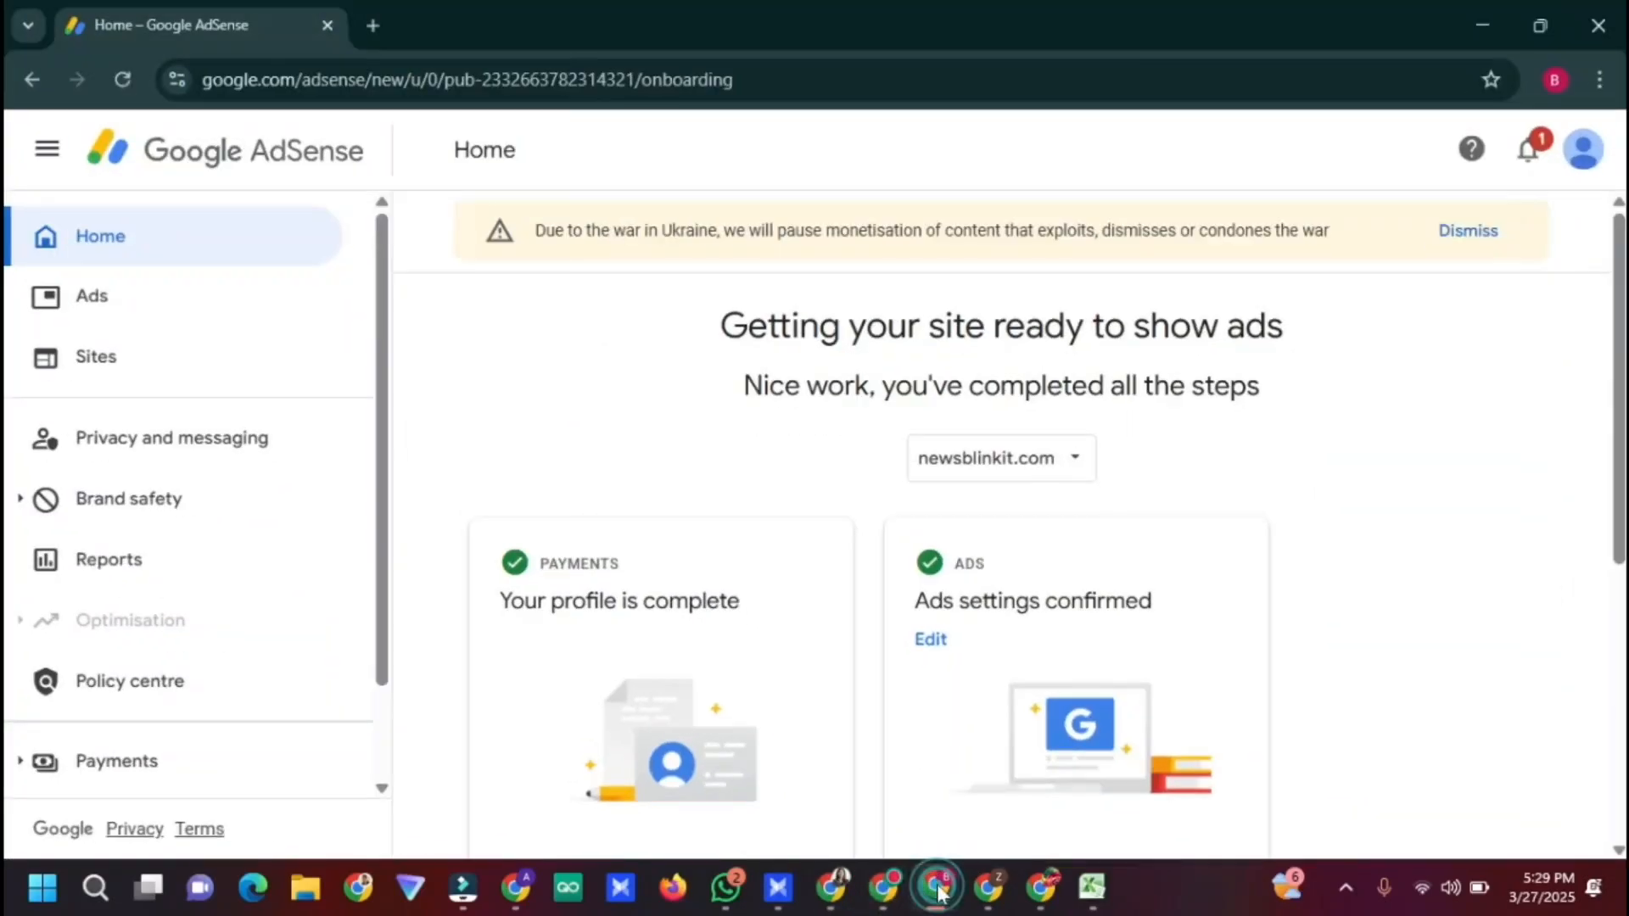
{"action": "left_click", "coordinate": [988, 887]}
{"action": "left_click", "coordinate": [1041, 887]}
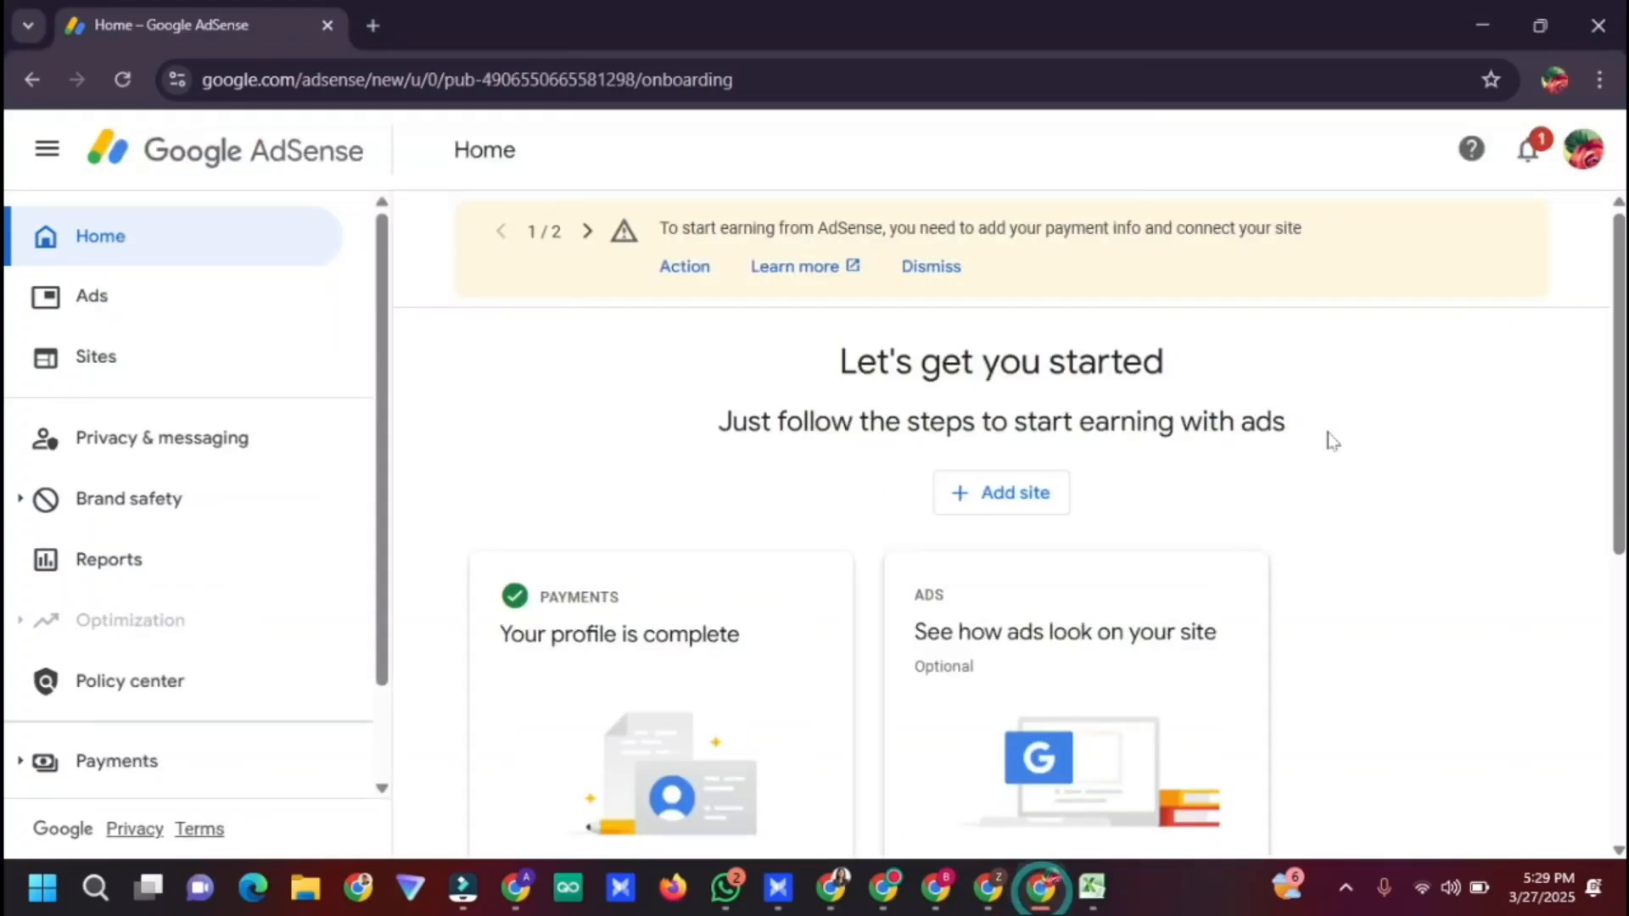
{"action": "left_click", "coordinate": [1553, 79]}
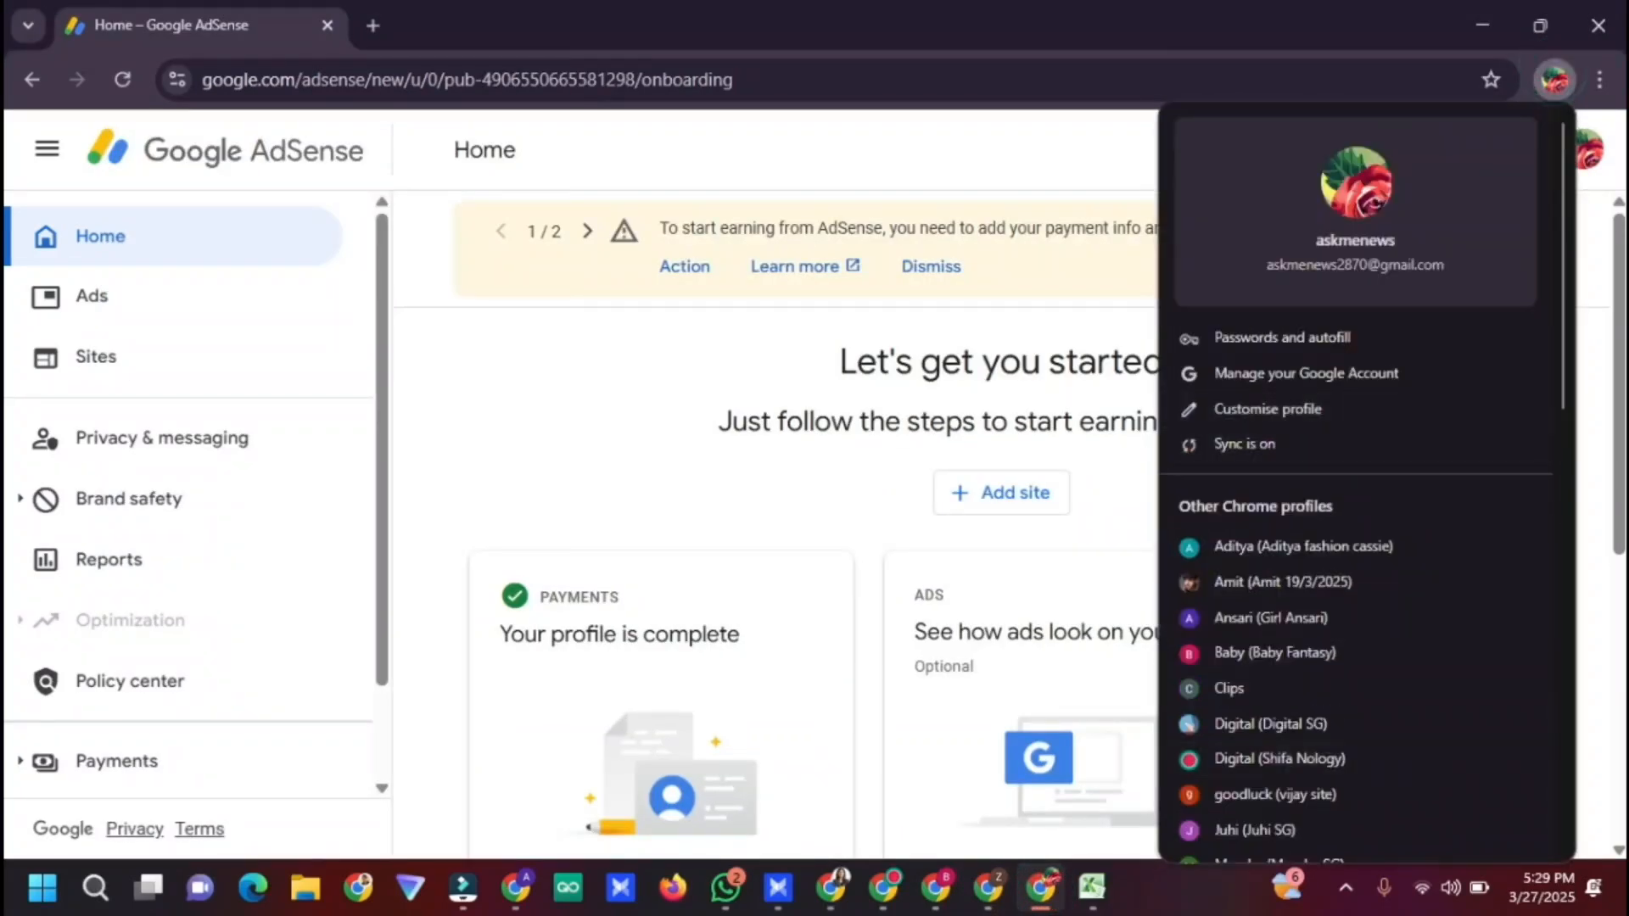
{"action": "left_click", "coordinate": [1074, 335]}
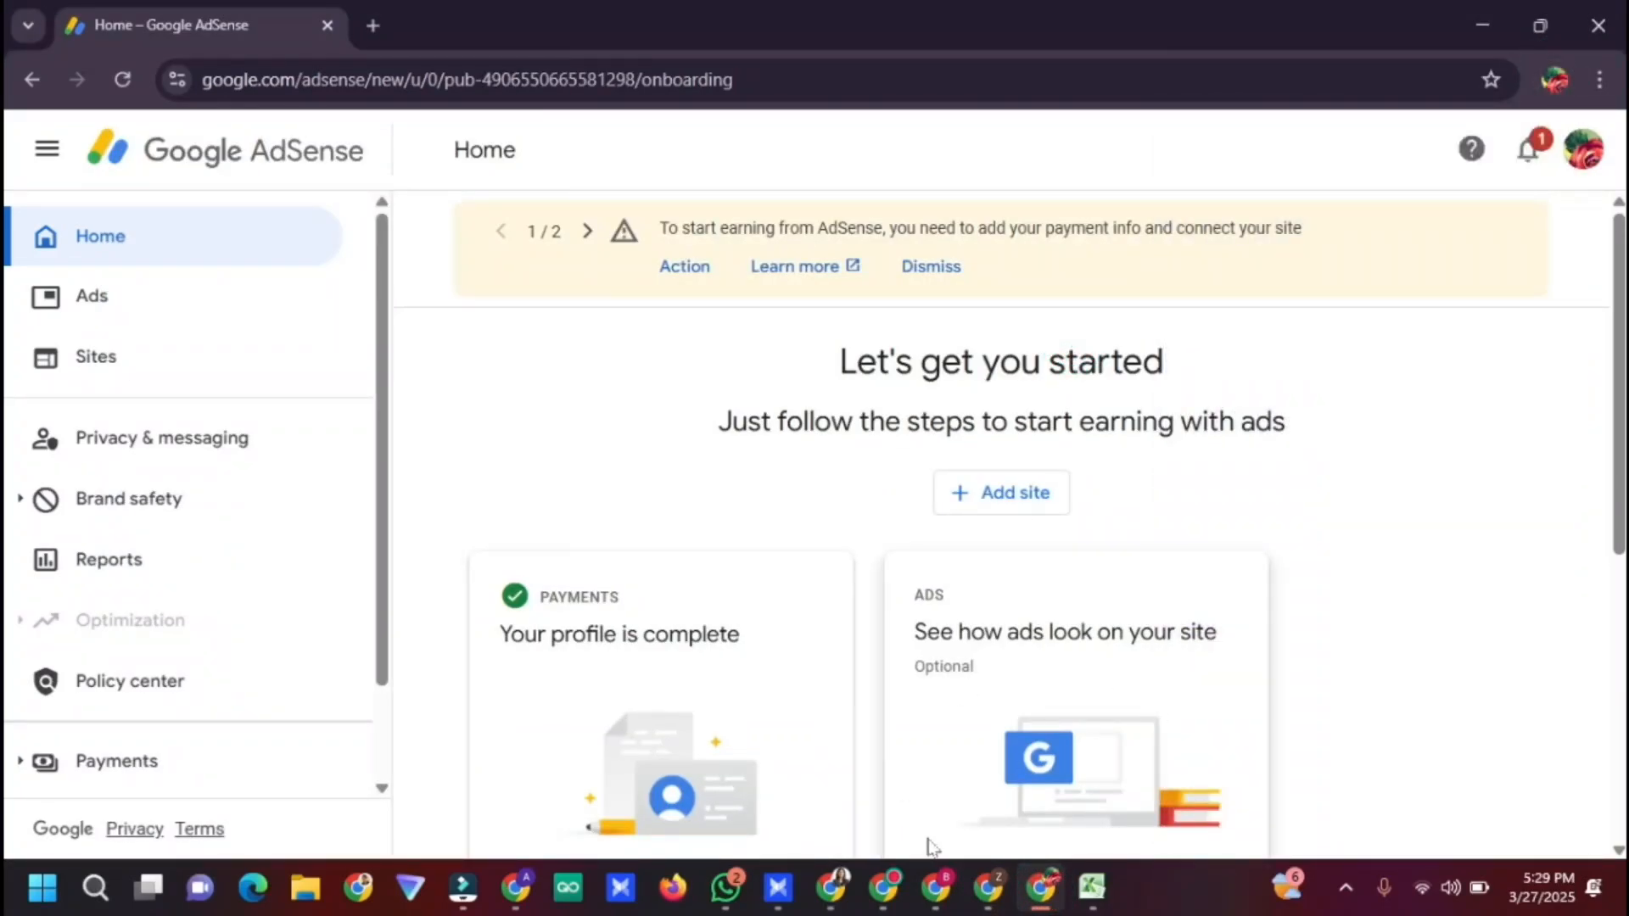
{"action": "left_click", "coordinate": [830, 888]}
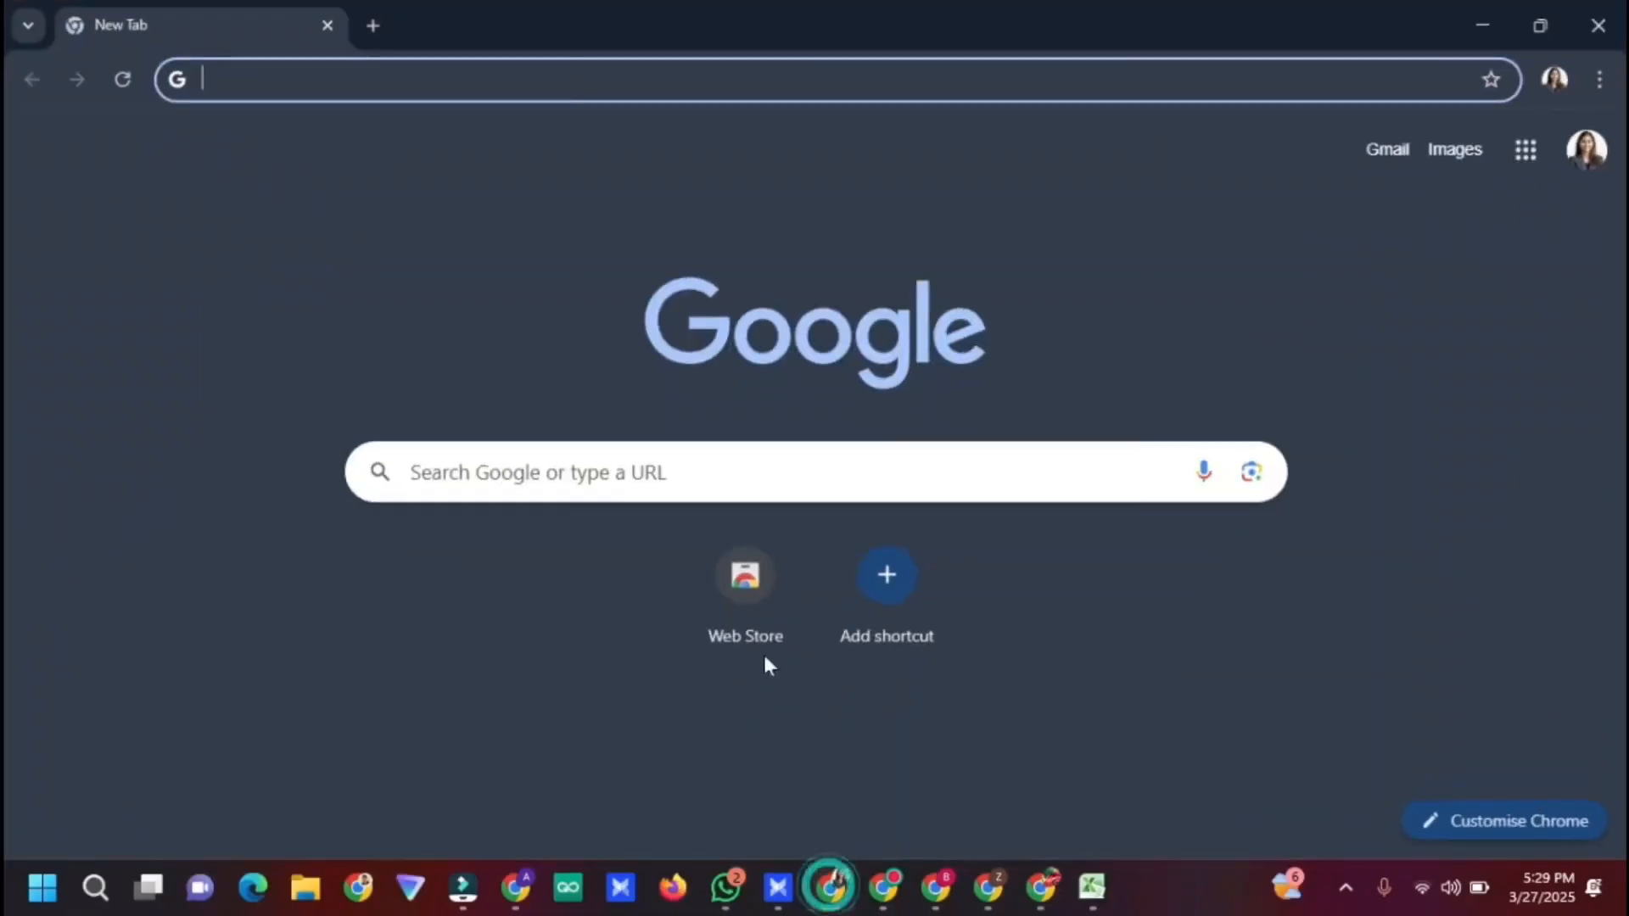
Open 'Manage your Google Account' from the avatar menu on the new tab page
{"action": "left_click", "coordinate": [1067, 277]}
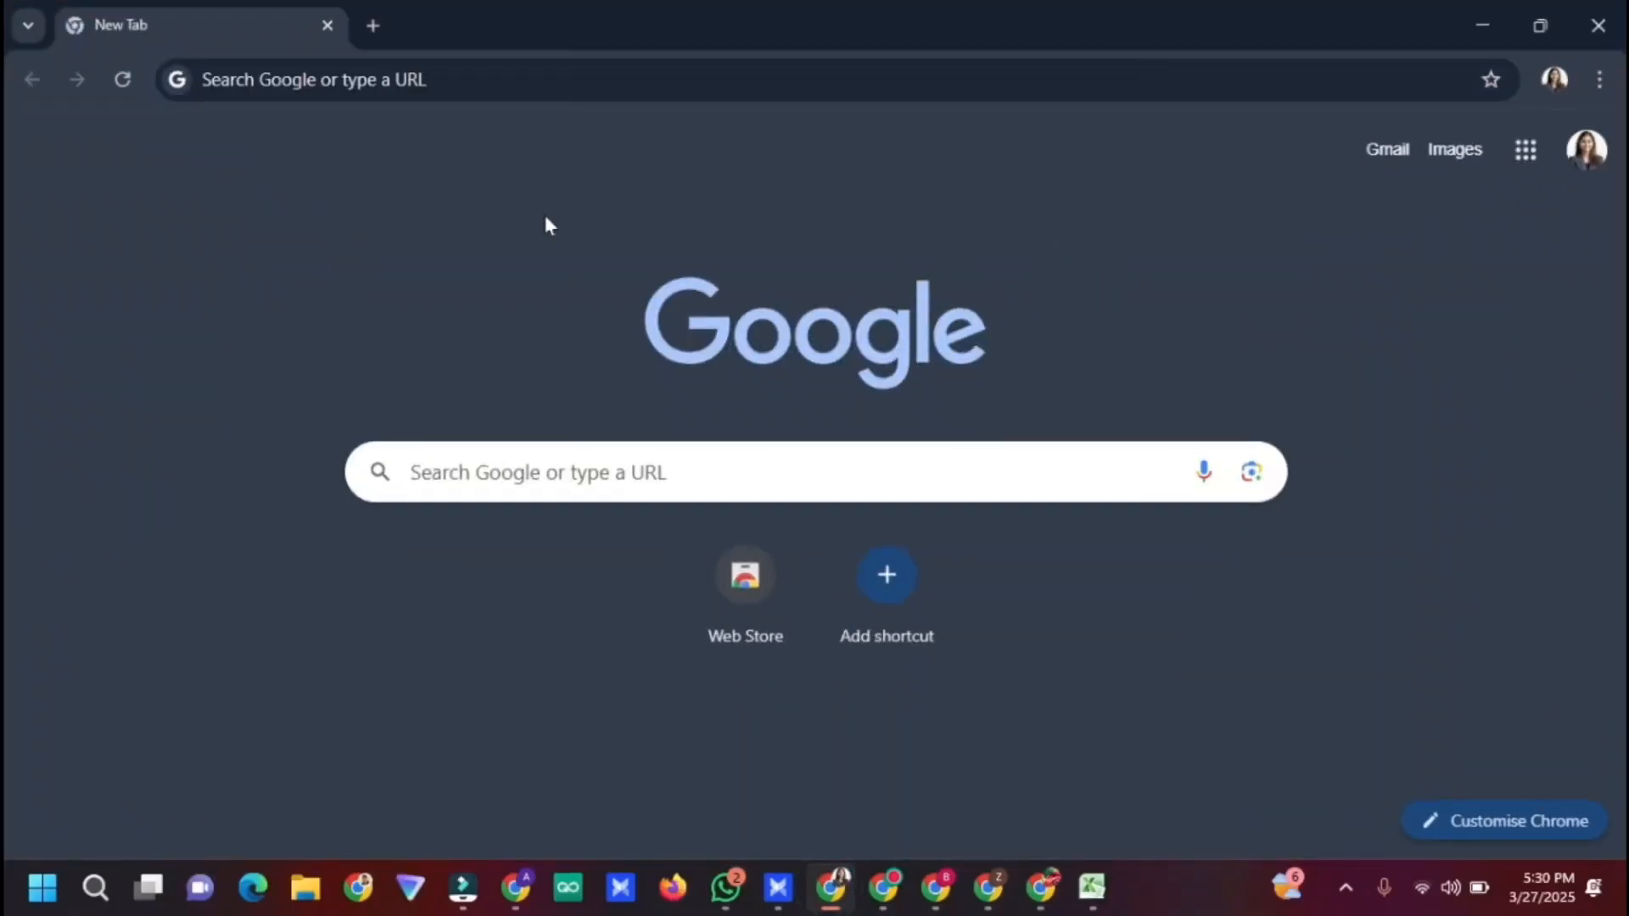
{"action": "left_click", "coordinate": [1586, 159]}
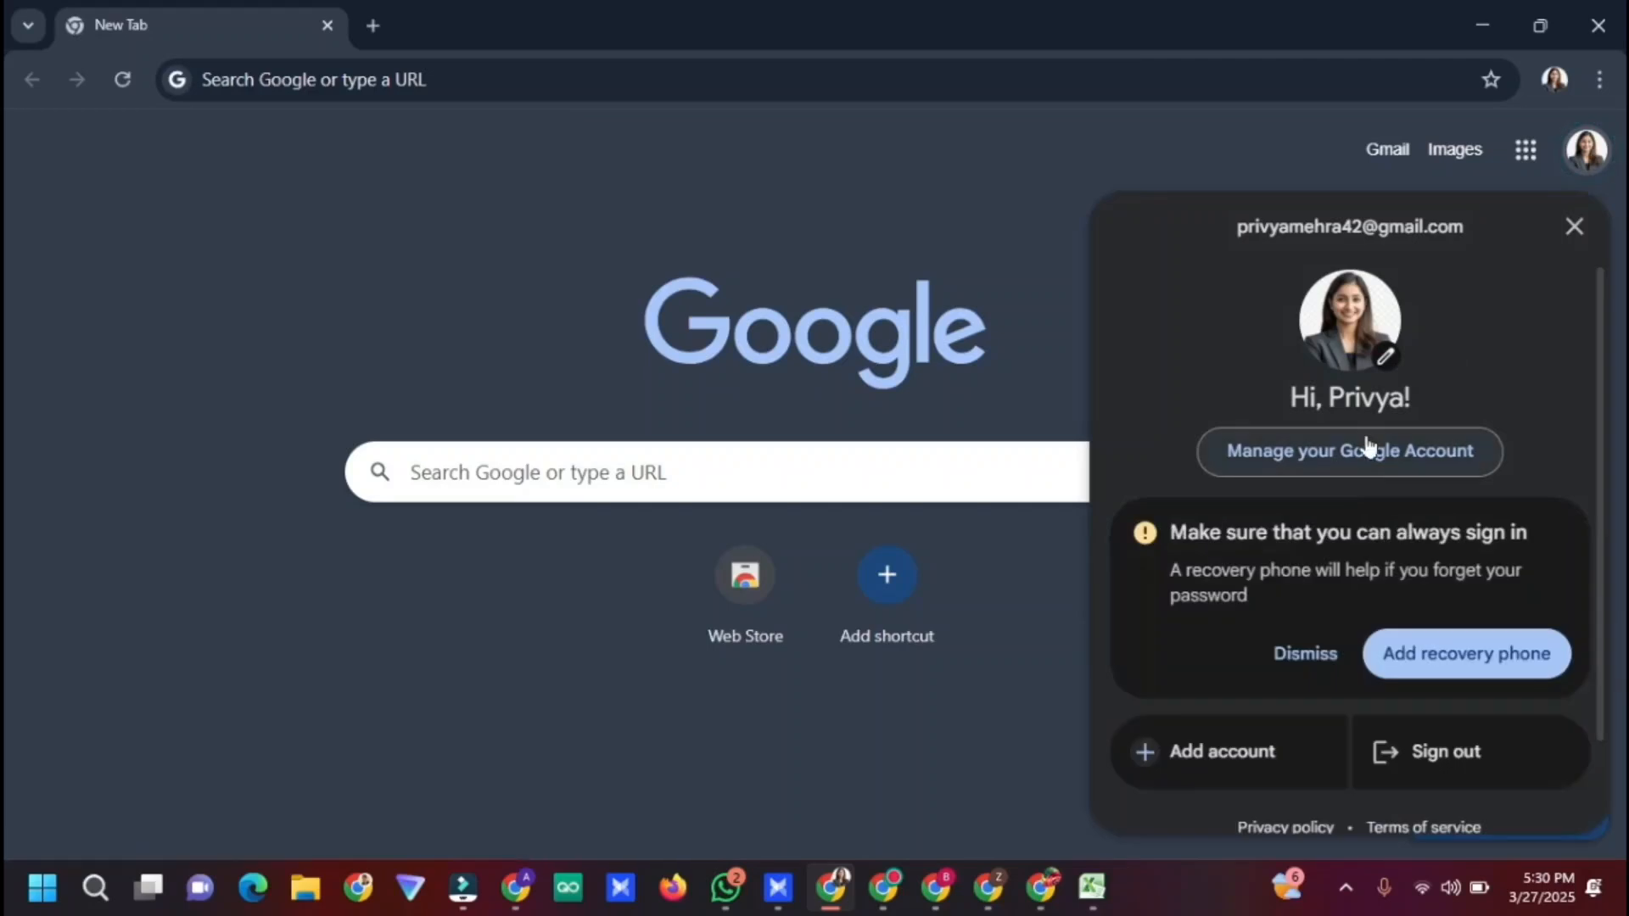
{"action": "left_click", "coordinate": [1366, 443]}
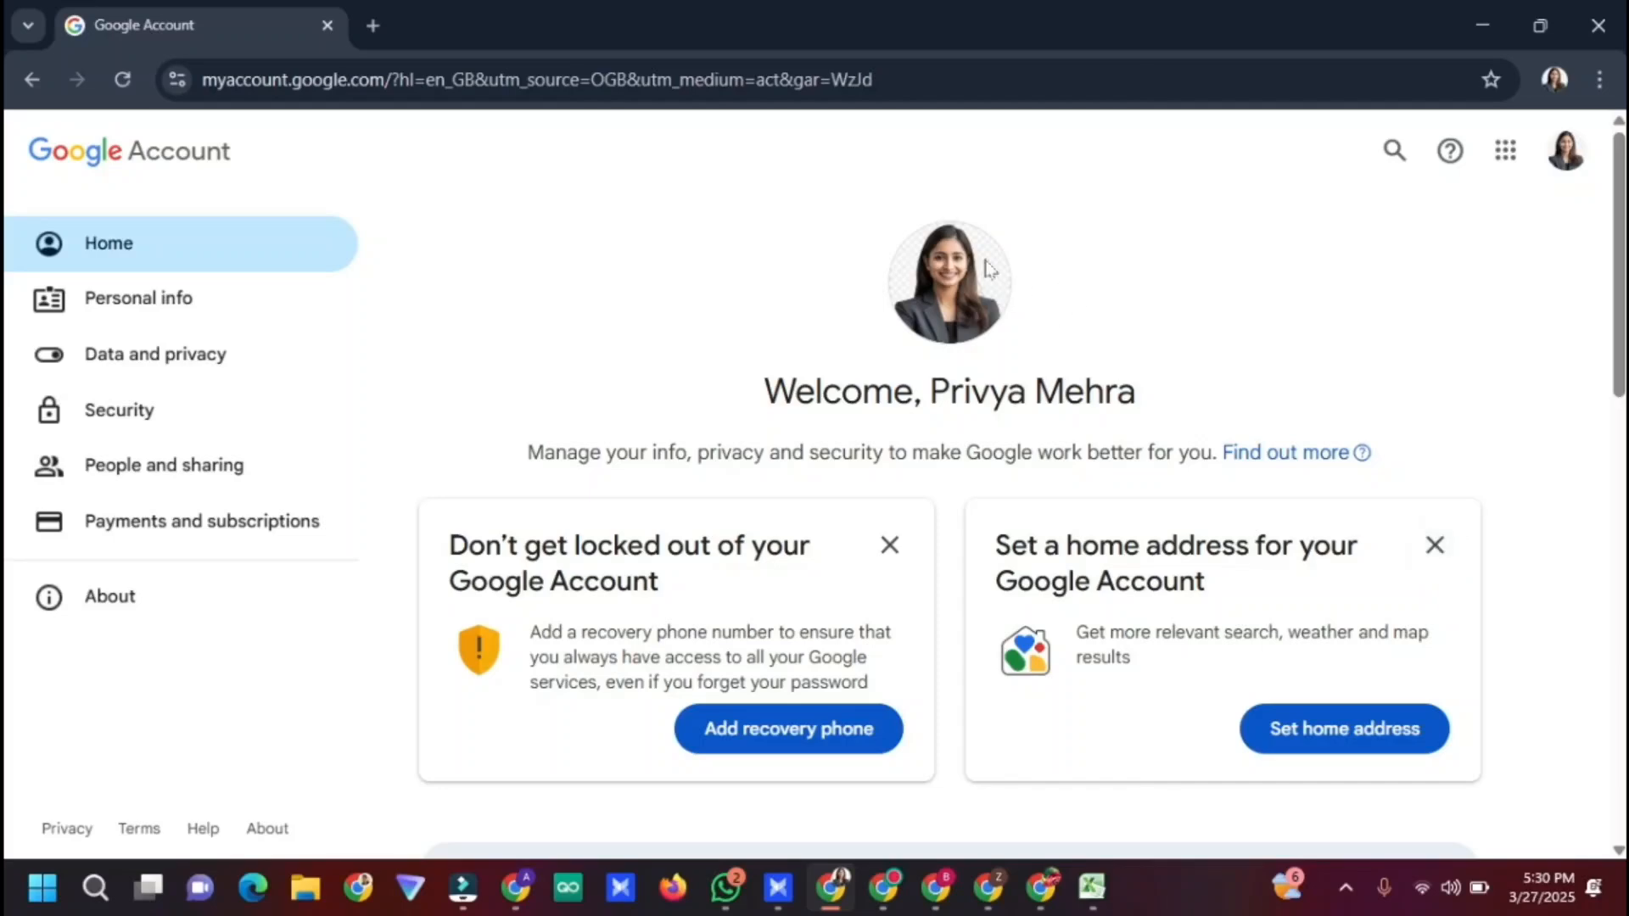
Go to Security and open the Recovery email row under 'How you sign in to Google'
{"action": "left_click", "coordinate": [174, 424]}
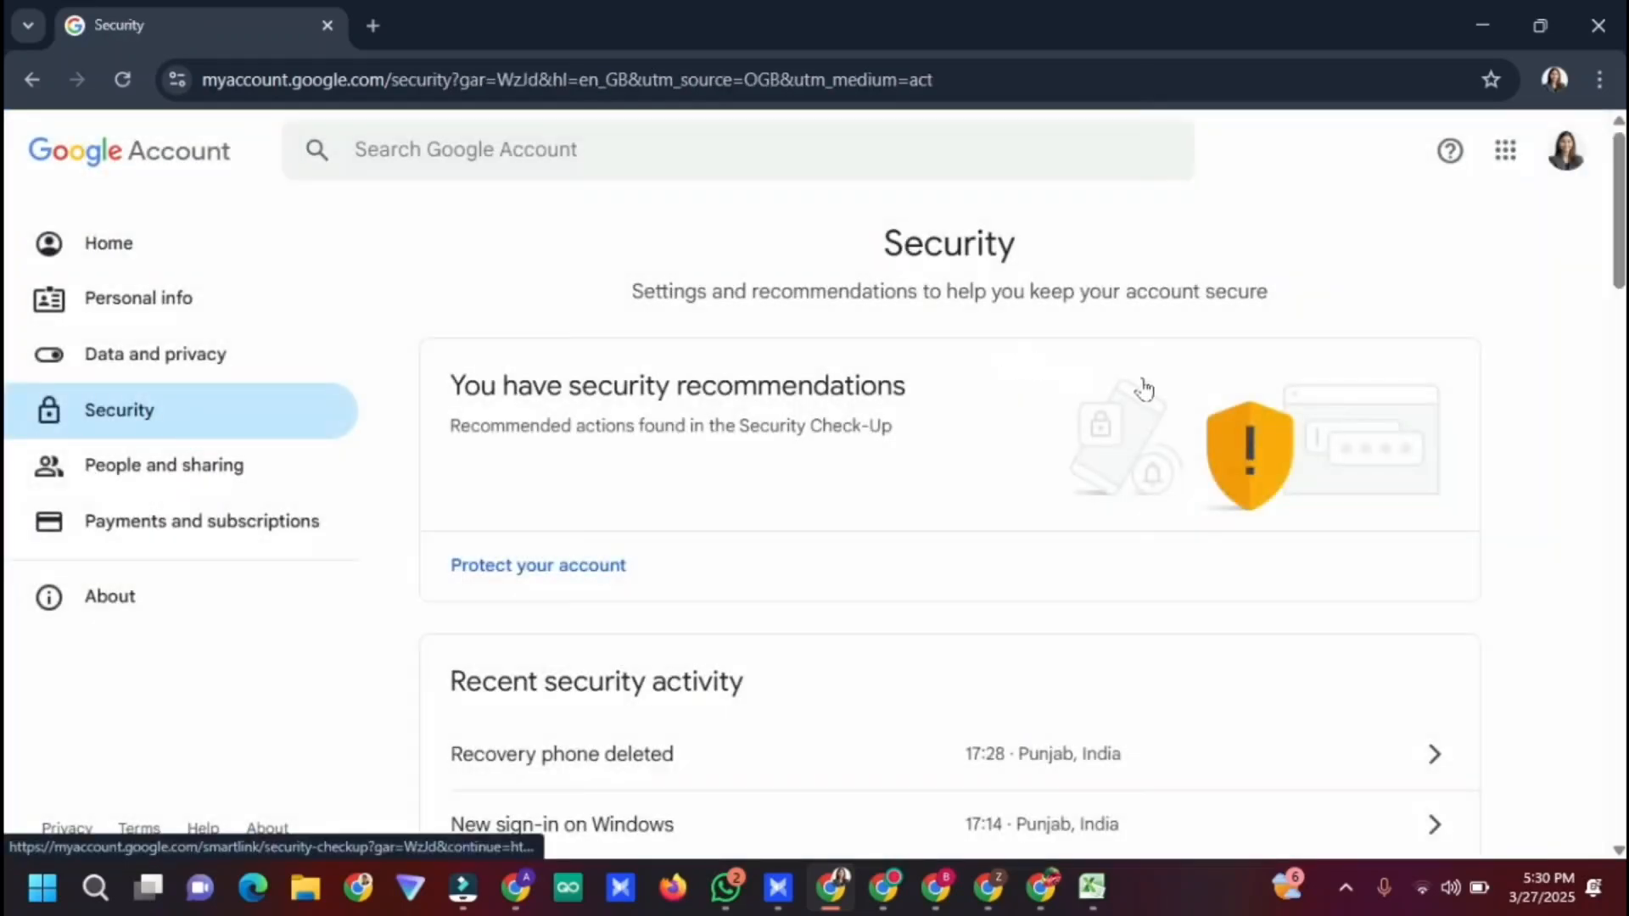
{"action": "scroll", "coordinate": [1171, 391], "scroll_direction": "down", "scroll_amount": 6}
{"action": "scroll", "coordinate": [9, 348], "scroll_direction": "down", "scroll_amount": 3}
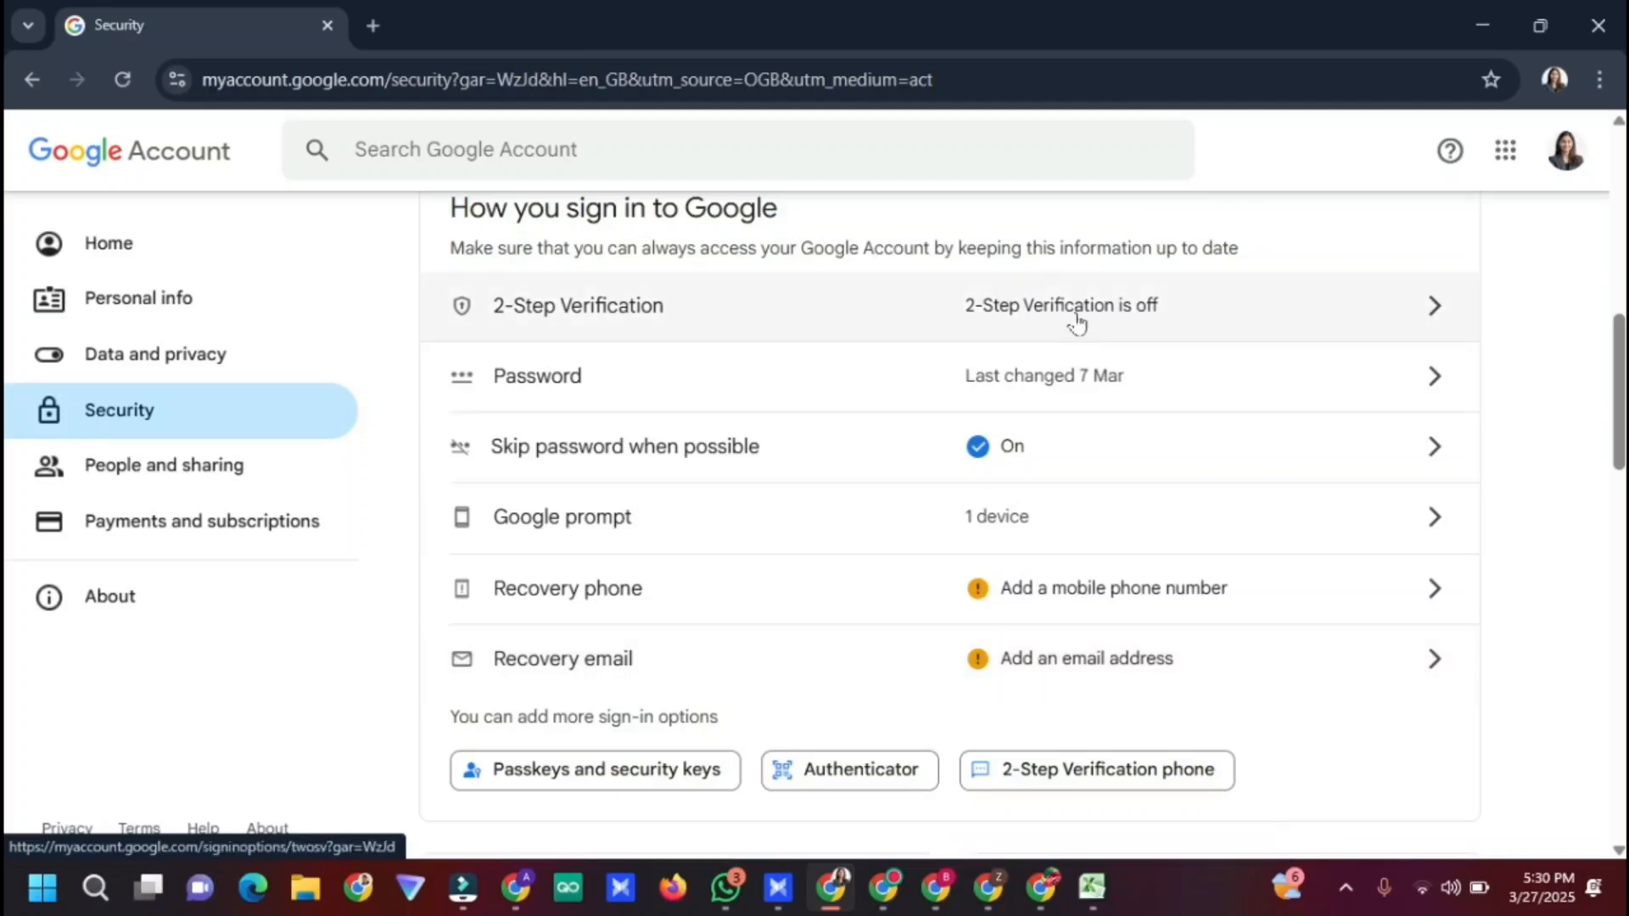
{"action": "left_click", "coordinate": [1045, 658]}
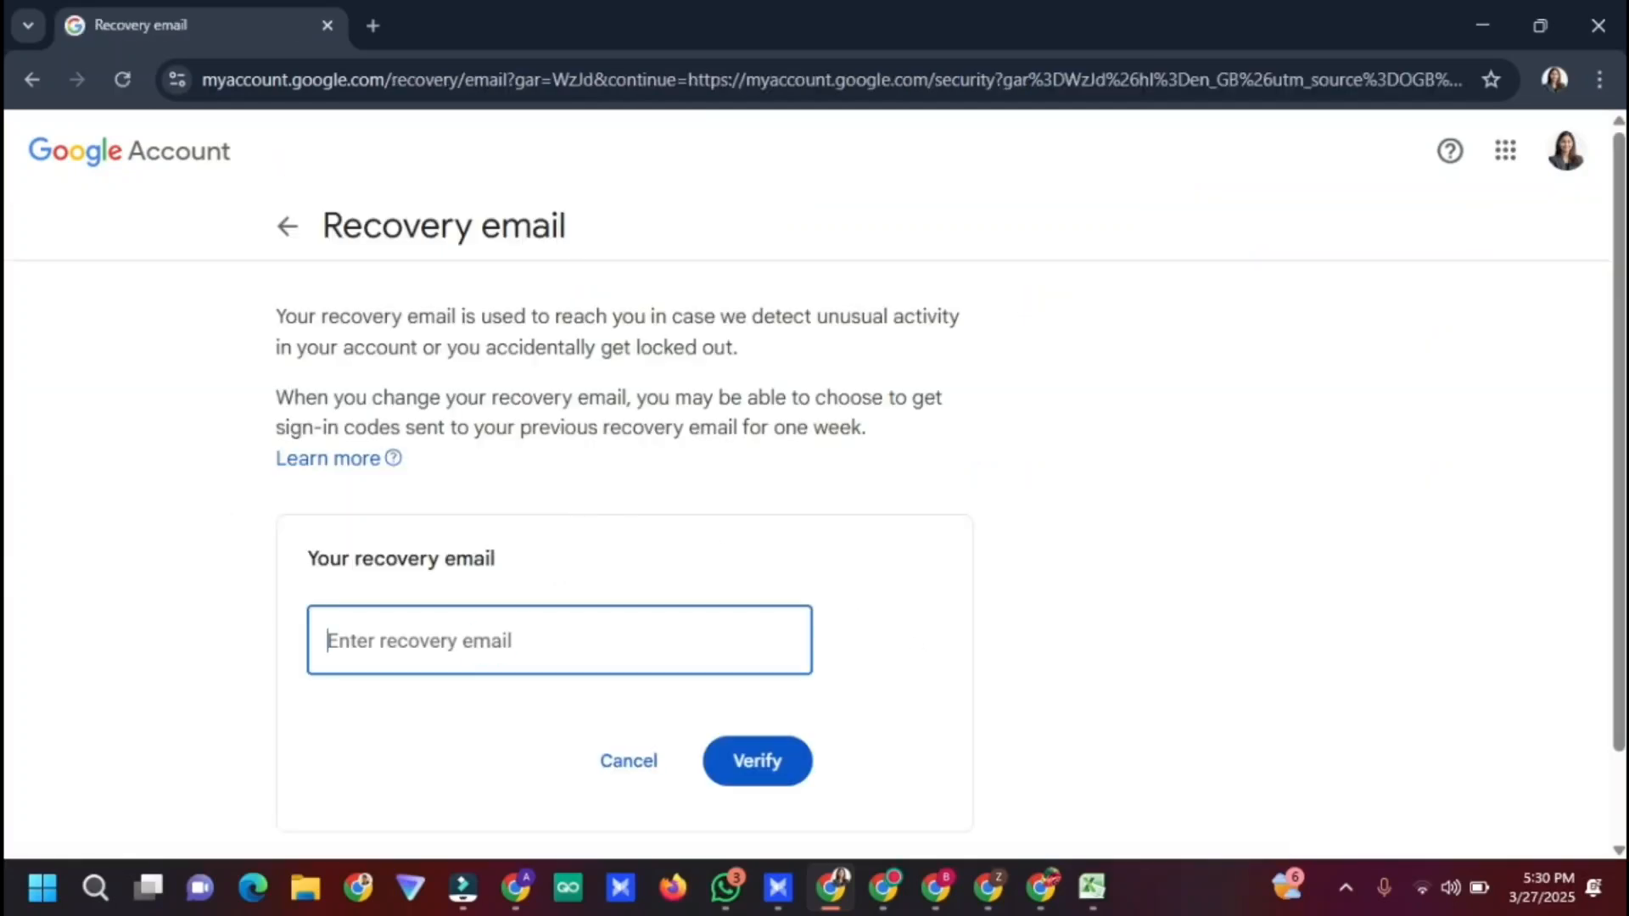
Copy the second account's email address from its browser window for the recovery field
{"action": "left_click", "coordinate": [489, 641]}
{"action": "type", "text": "an"}
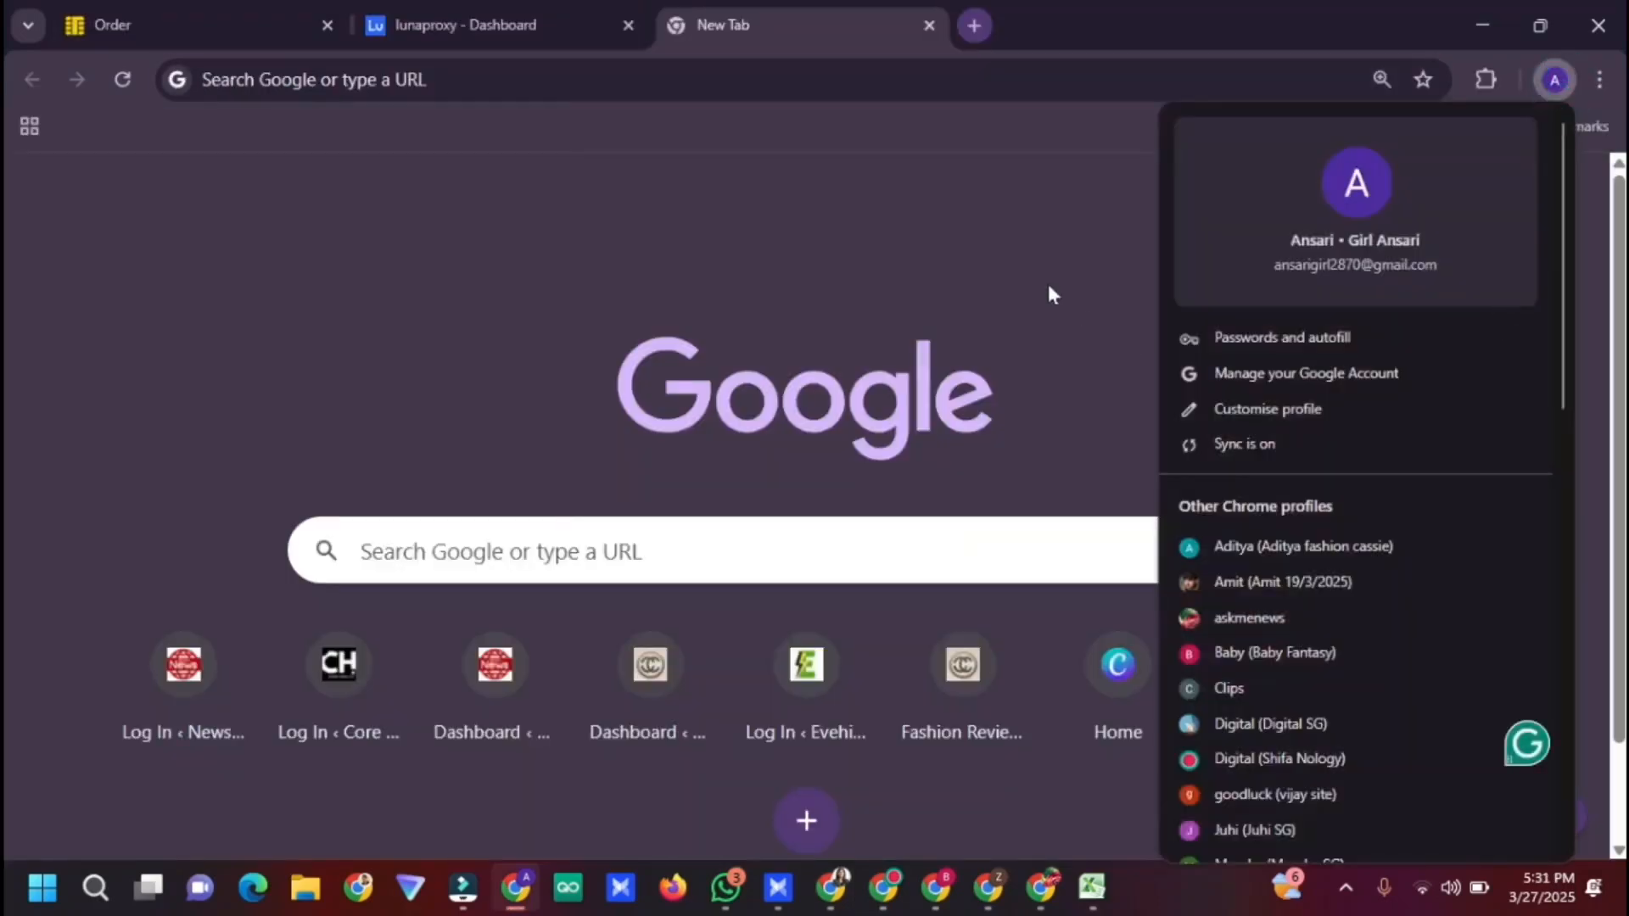
{"action": "left_click", "coordinate": [1047, 284]}
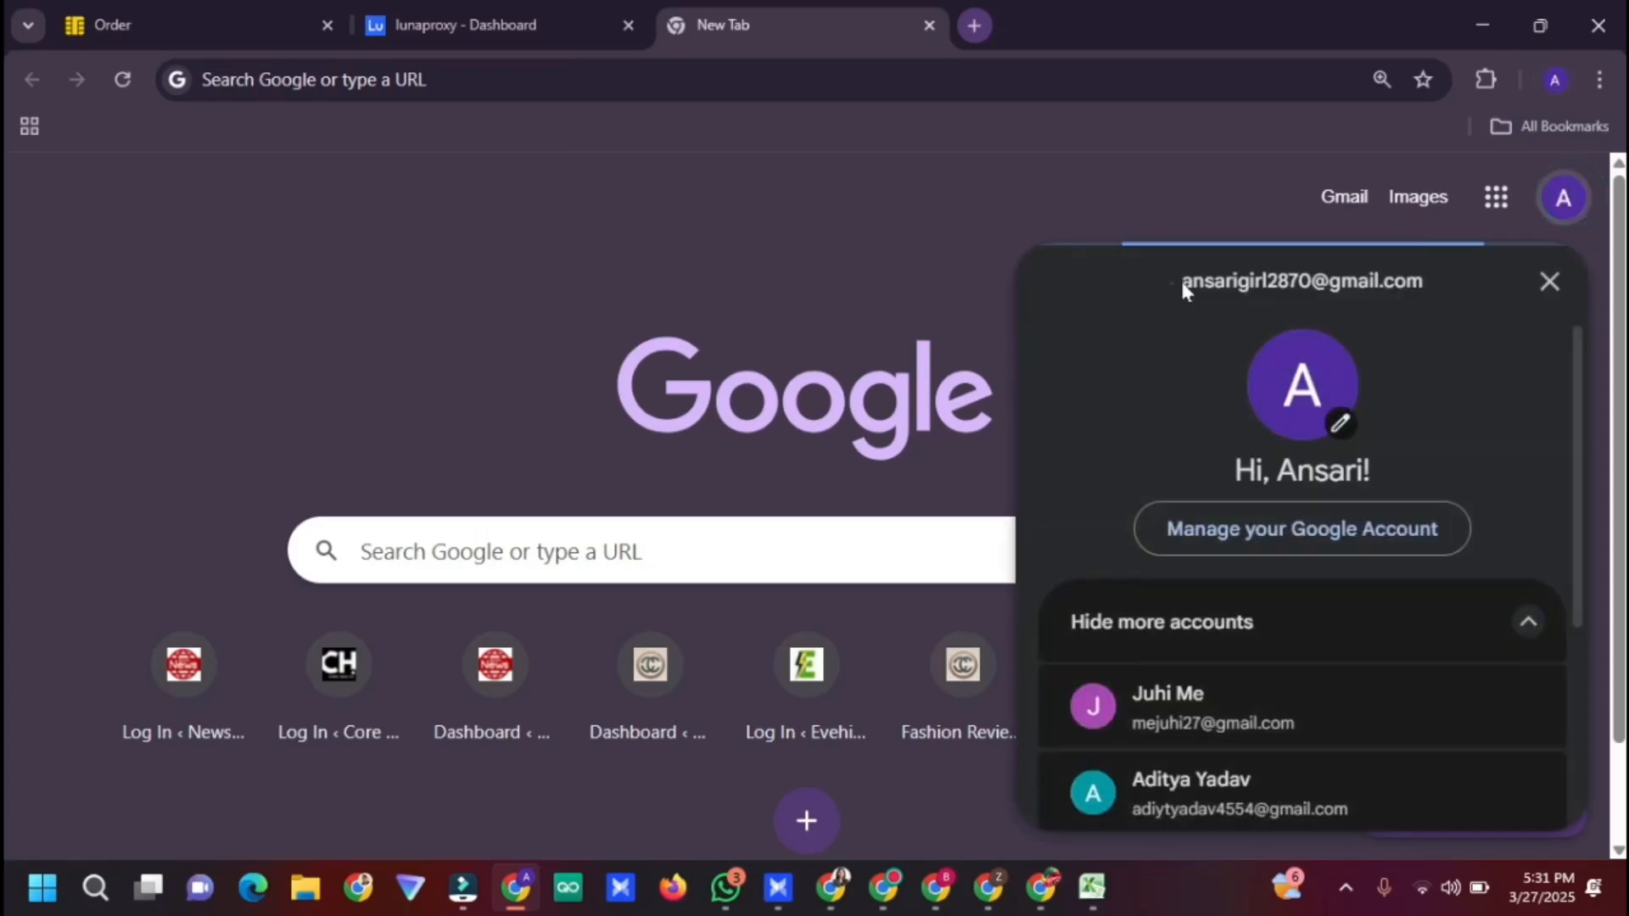
{"action": "left_click_drag", "start_coordinate": [1179, 281], "coordinate": [1423, 281]}
{"action": "key", "text": "ctrl+c"}
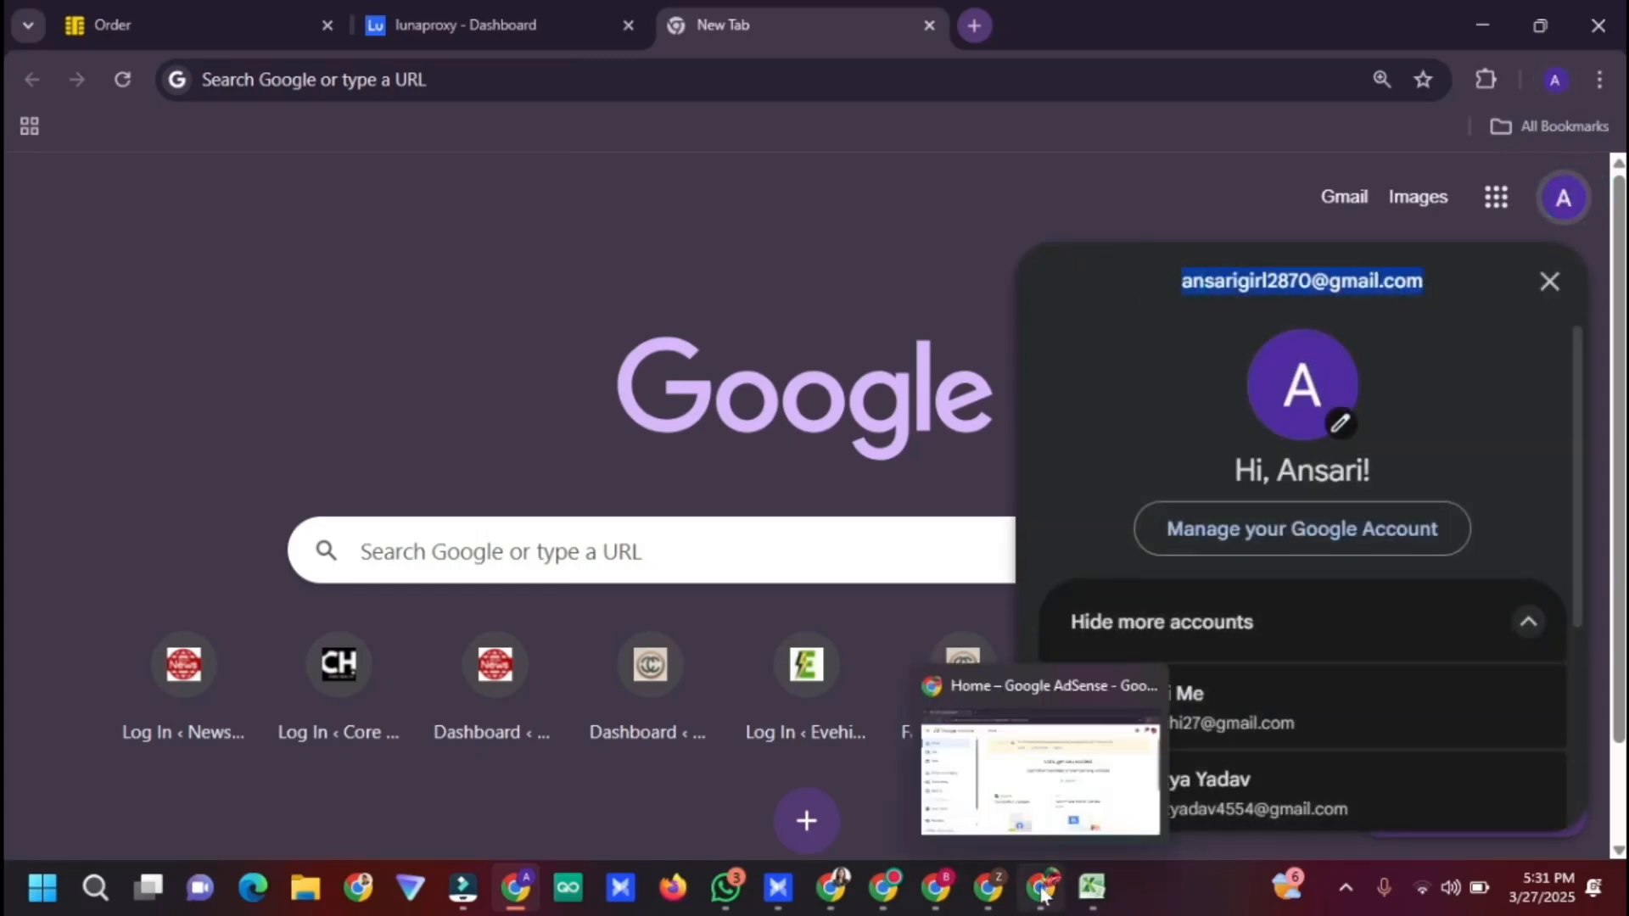
{"action": "left_click", "coordinate": [830, 887]}
Paste that address as the recovery email and submit it to receive a verification code
{"action": "triple_click", "coordinate": [597, 641]}
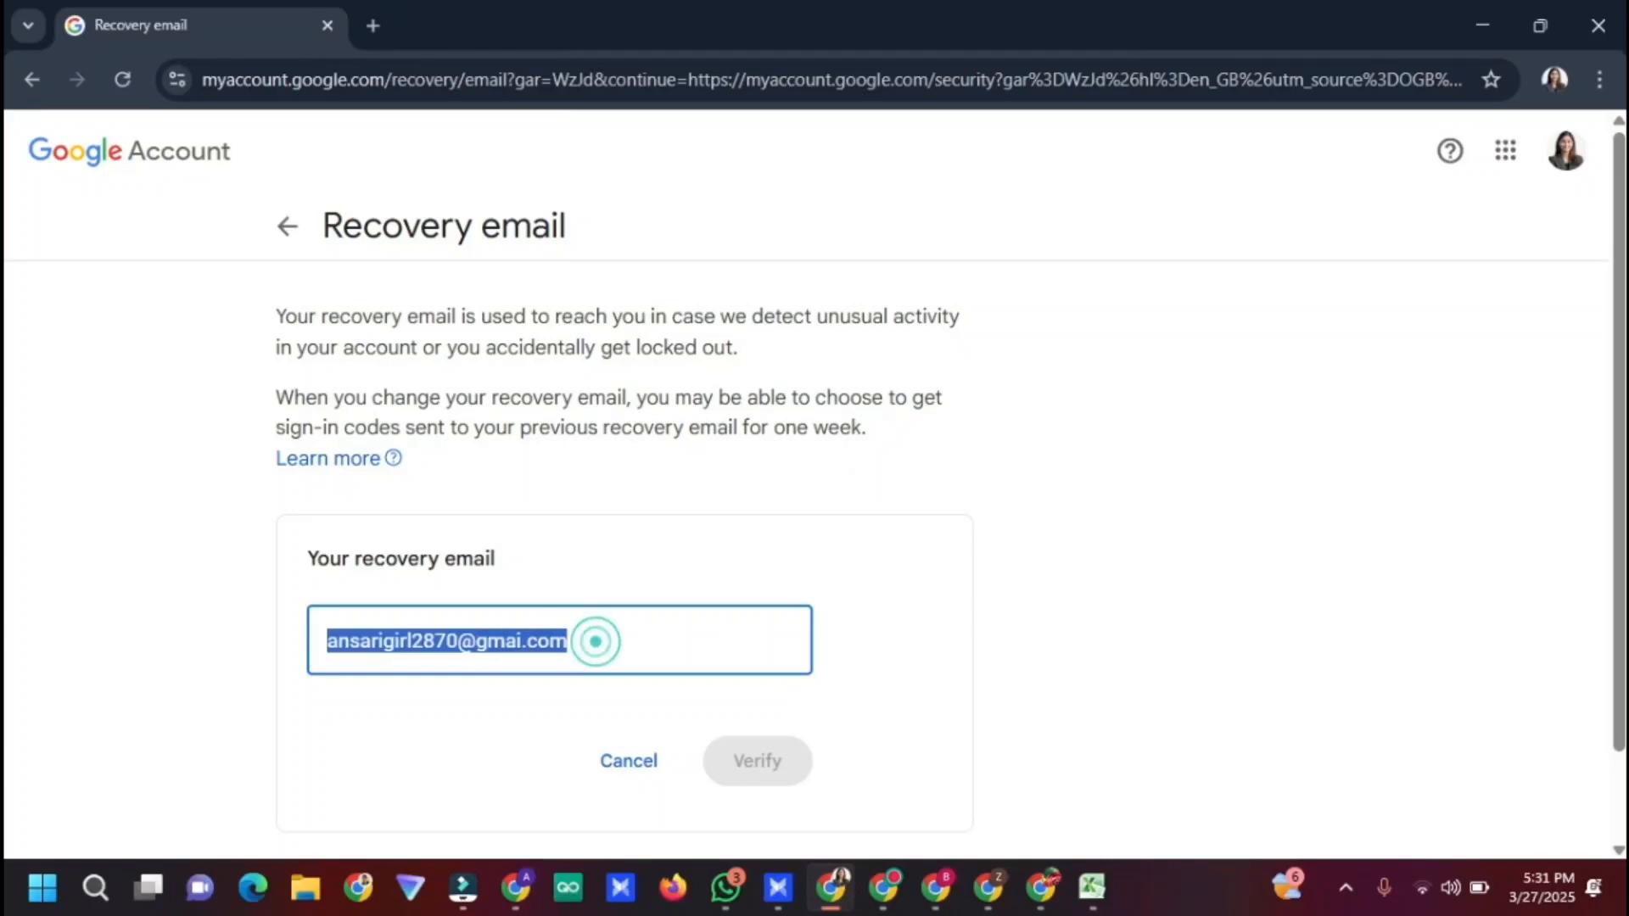
{"action": "key", "text": "ctrl+v"}
{"action": "left_click", "coordinate": [767, 761]}
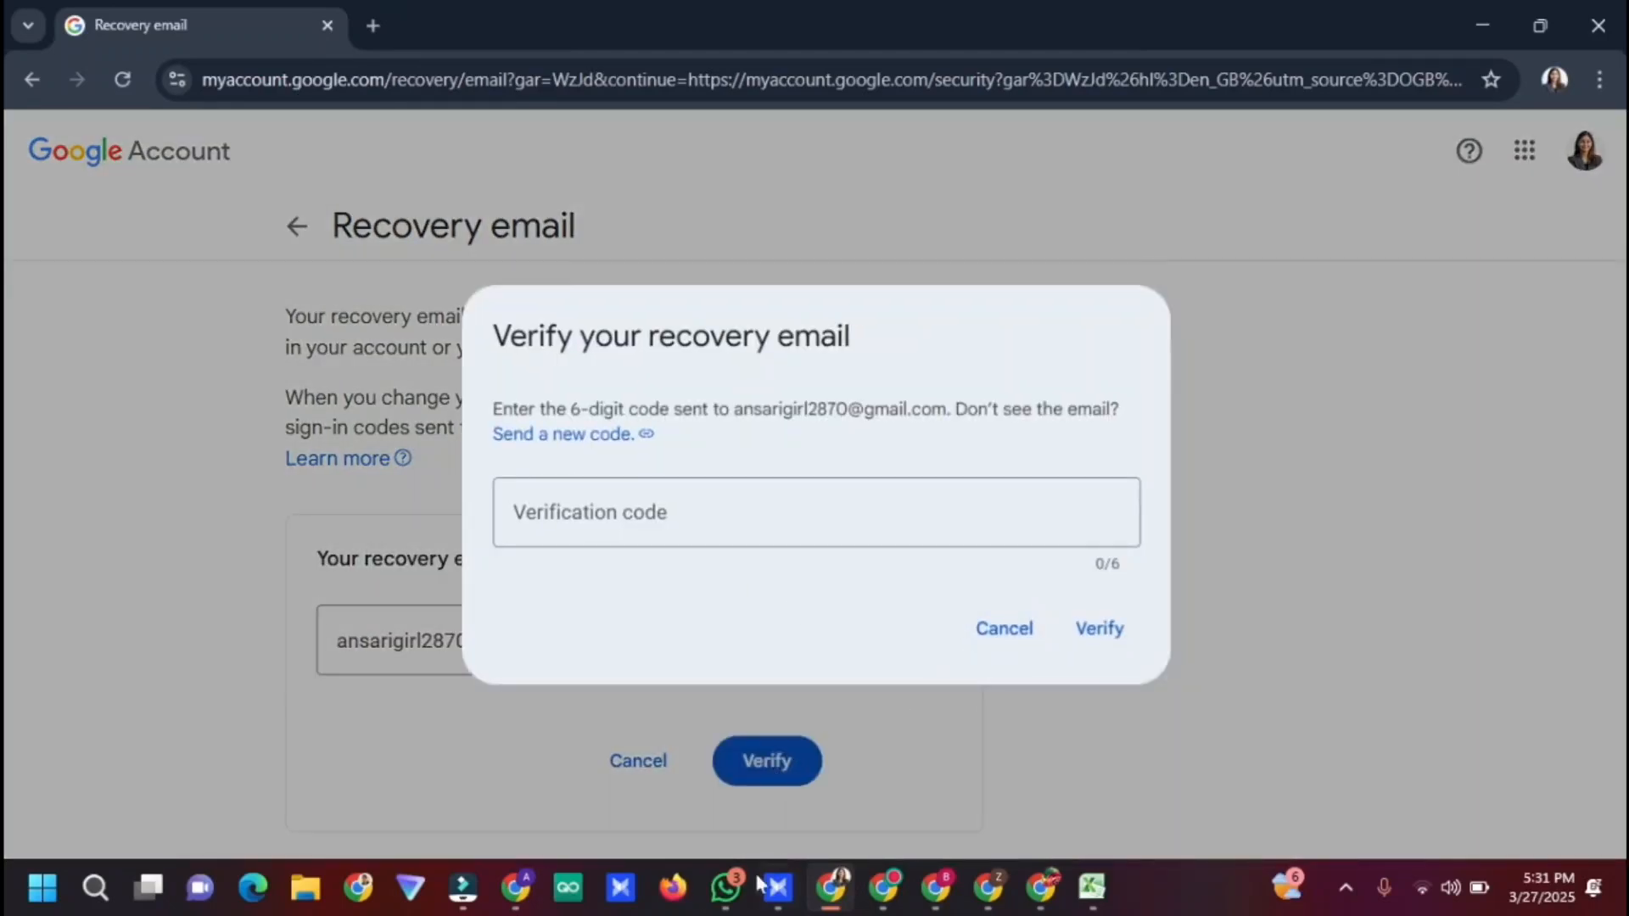
{"action": "mouse_move", "coordinate": [752, 891]}
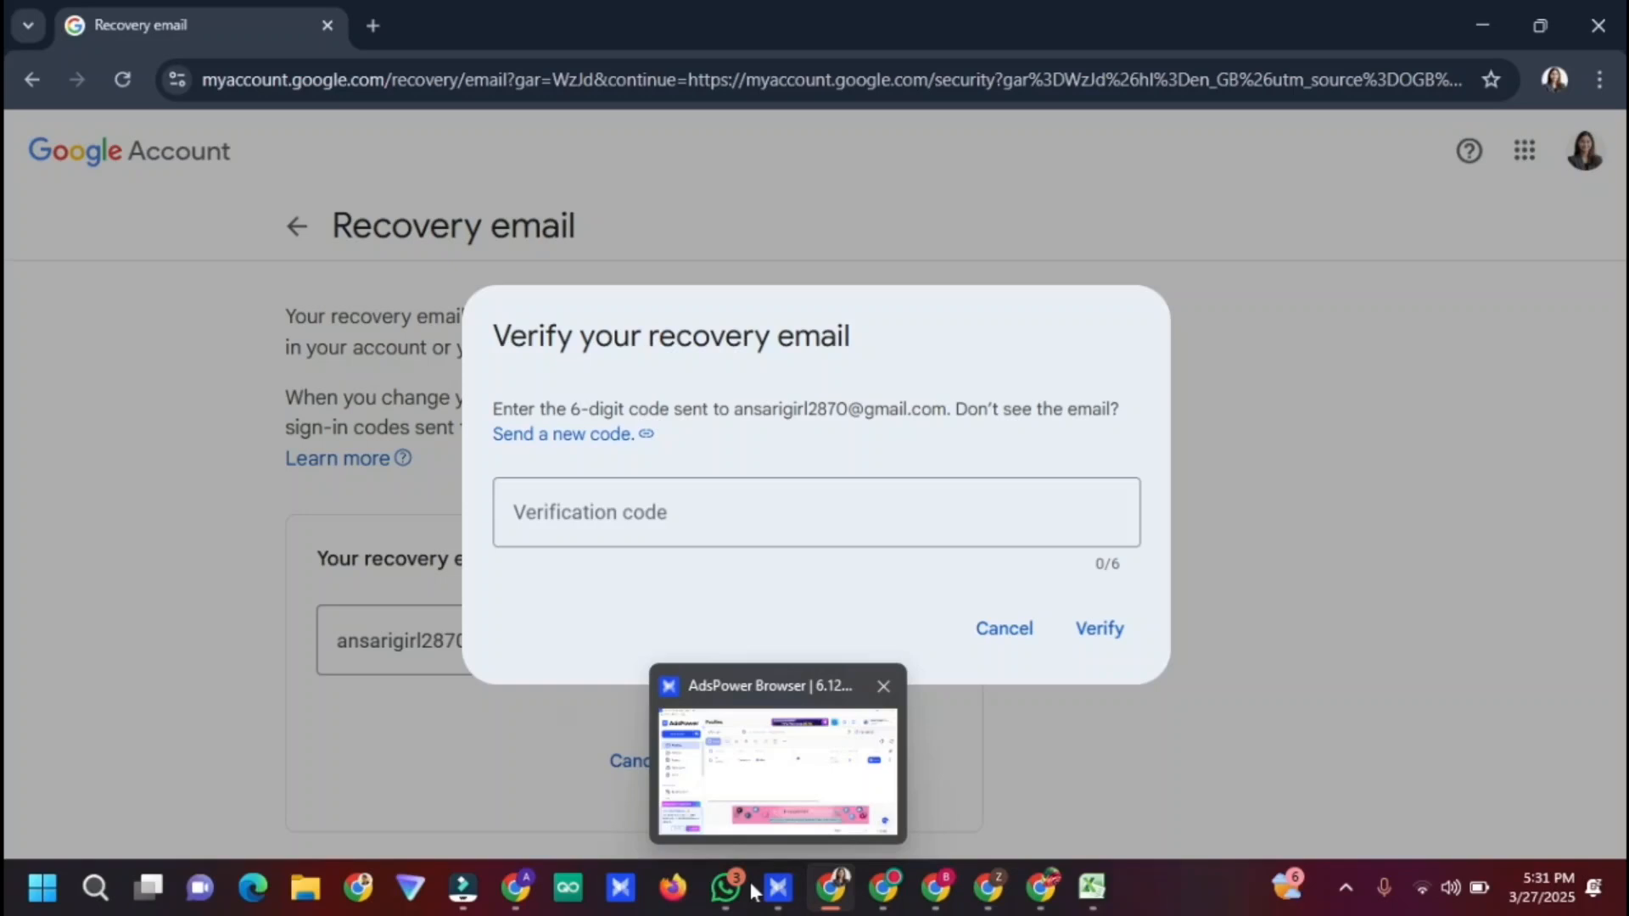
{"action": "left_click", "coordinate": [515, 887]}
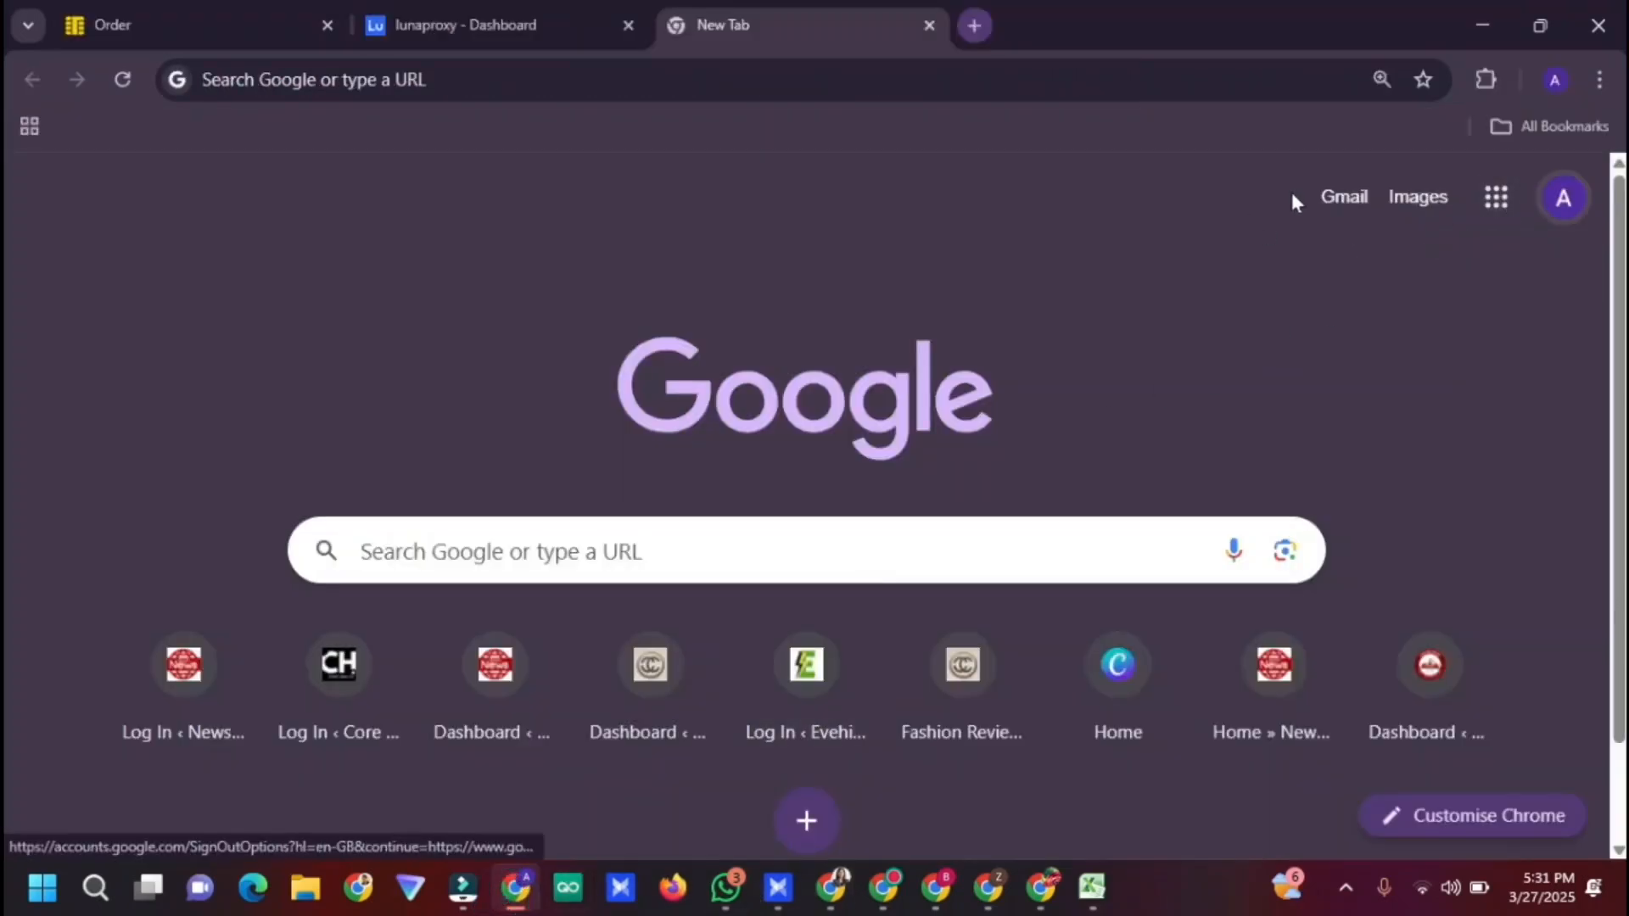
Open the 'Email verification code' message in Gmail and copy the 6-digit code
{"action": "left_click", "coordinate": [1340, 205]}
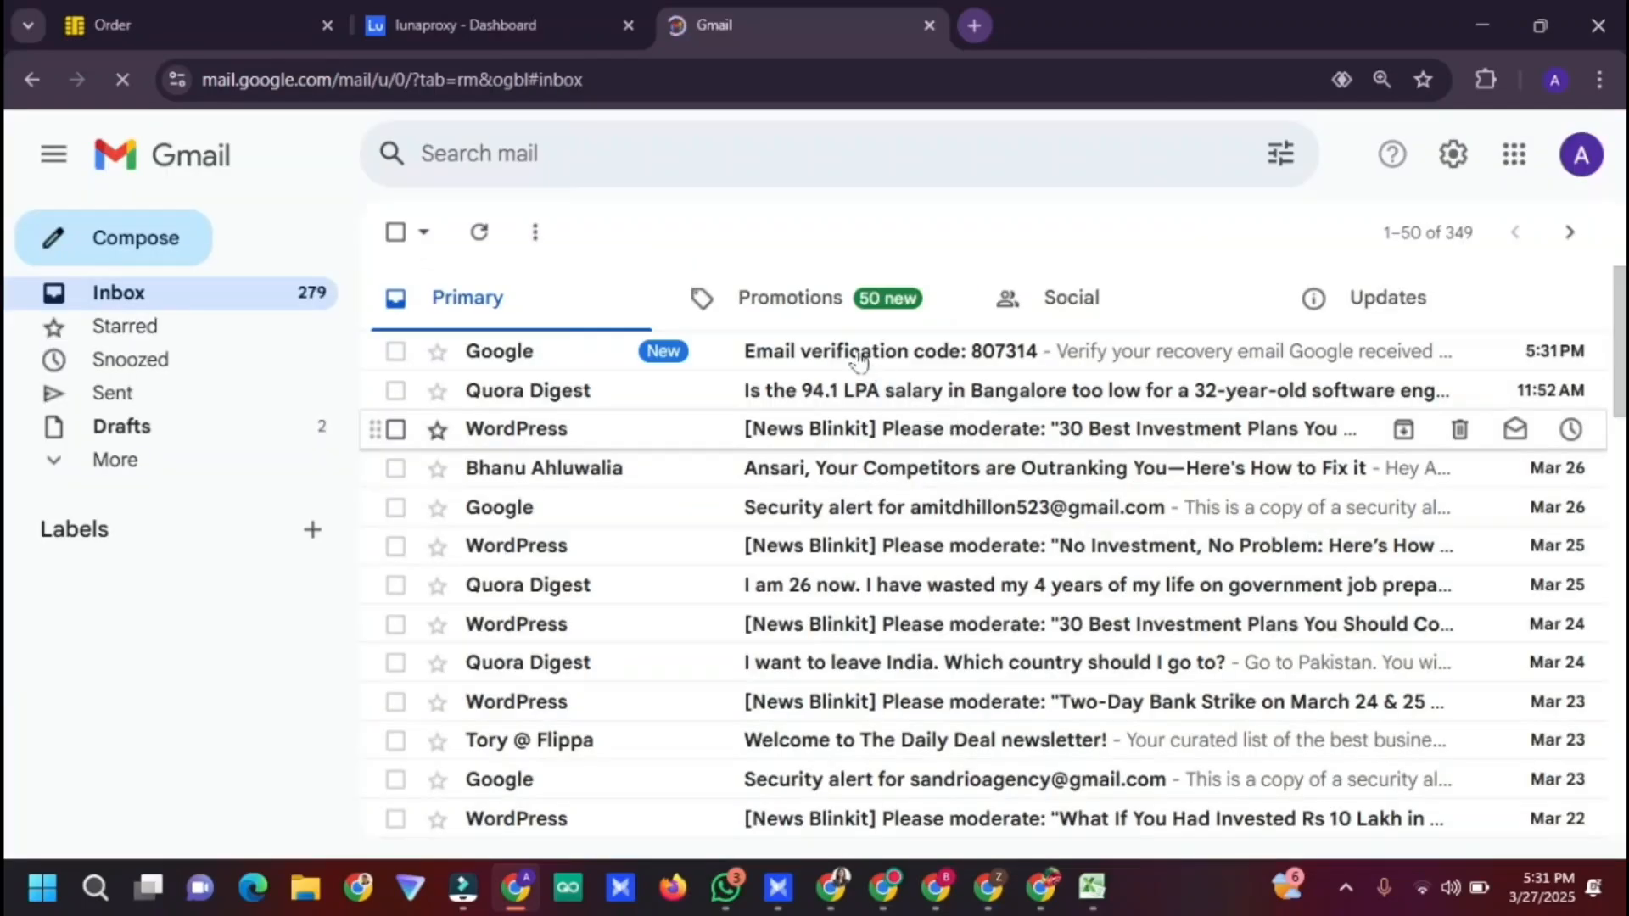
{"action": "left_click", "coordinate": [859, 352]}
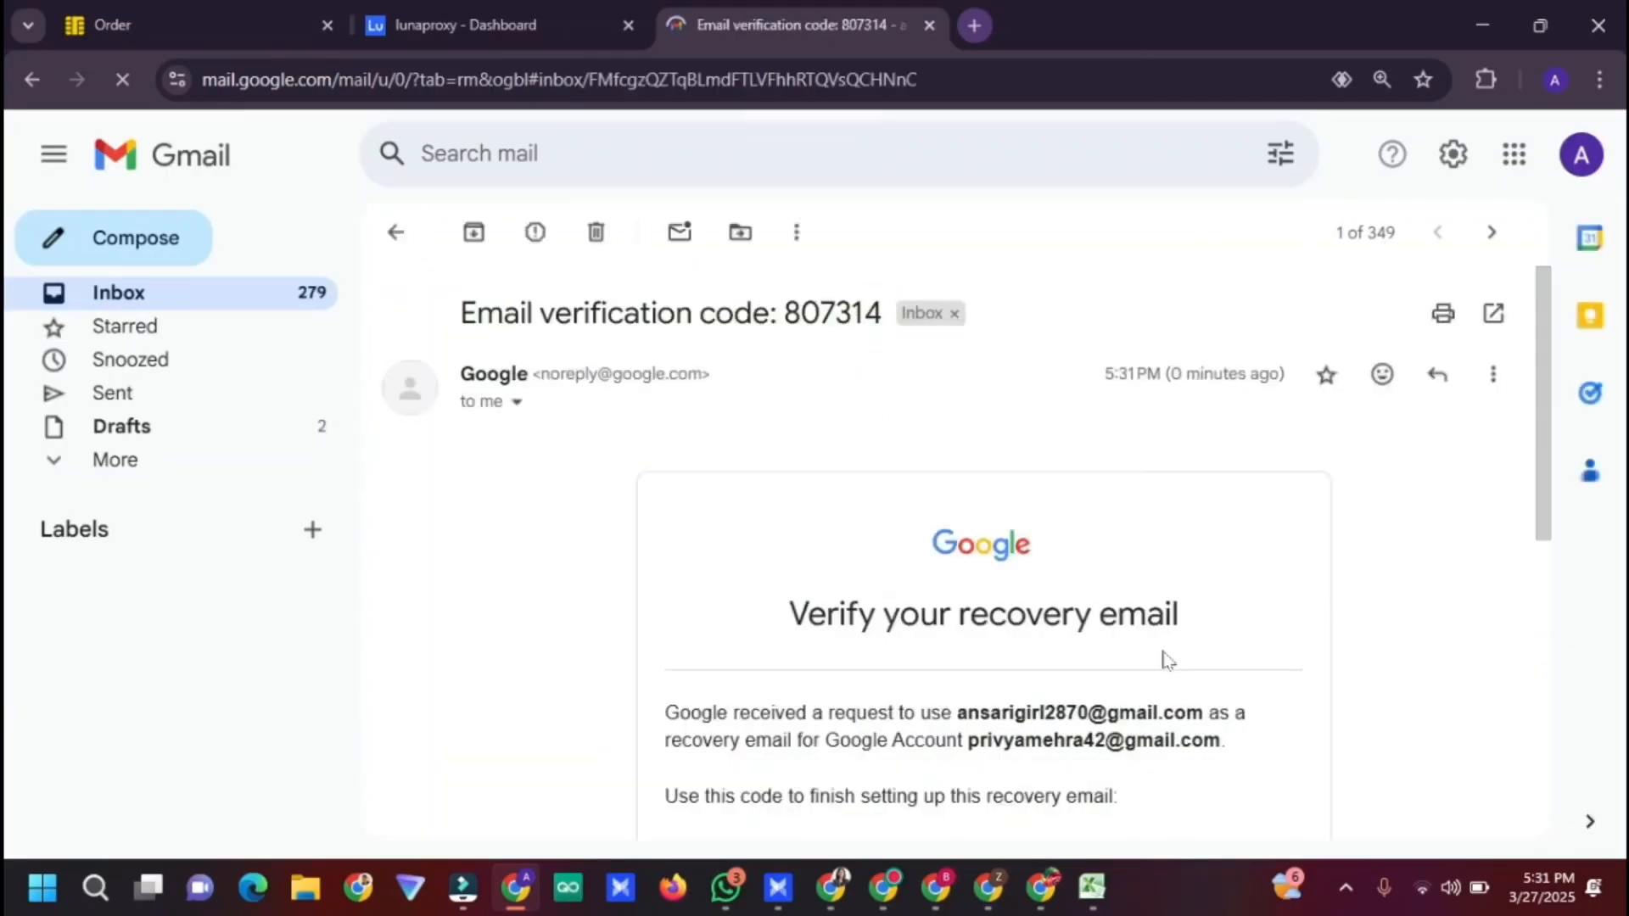
{"action": "scroll", "coordinate": [1188, 573], "scroll_direction": "down", "scroll_amount": 6}
{"action": "scroll", "coordinate": [1109, 557], "scroll_direction": "up", "scroll_amount": 2}
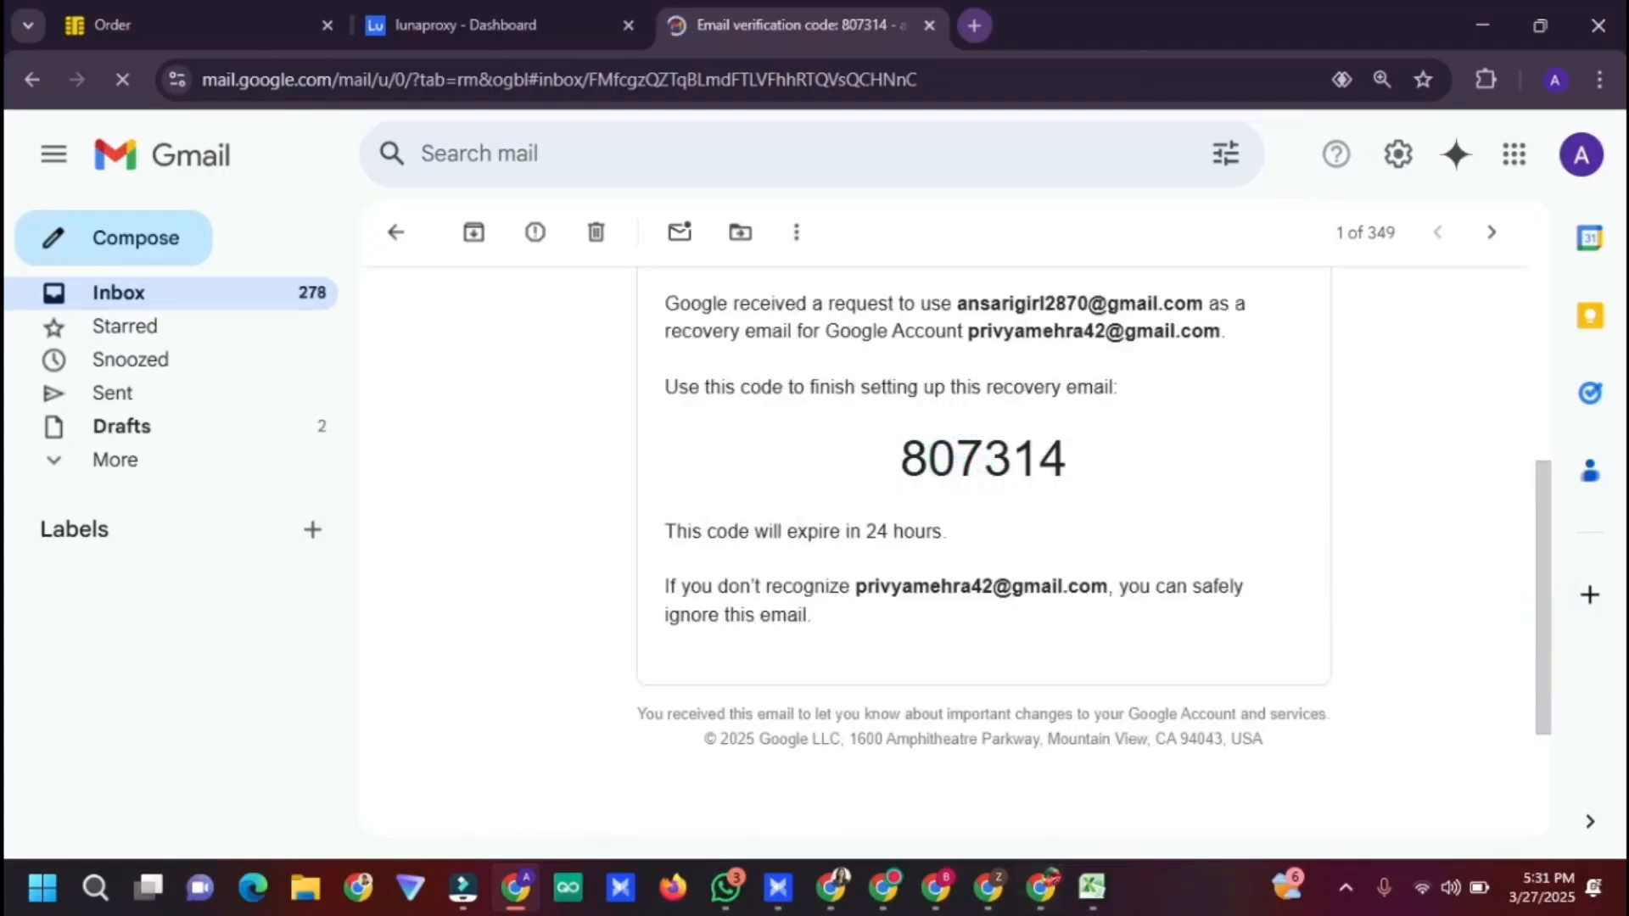
{"action": "double_click", "coordinate": [983, 458]}
{"action": "key", "text": "ctrl+c"}
{"action": "left_click", "coordinate": [984, 458]}
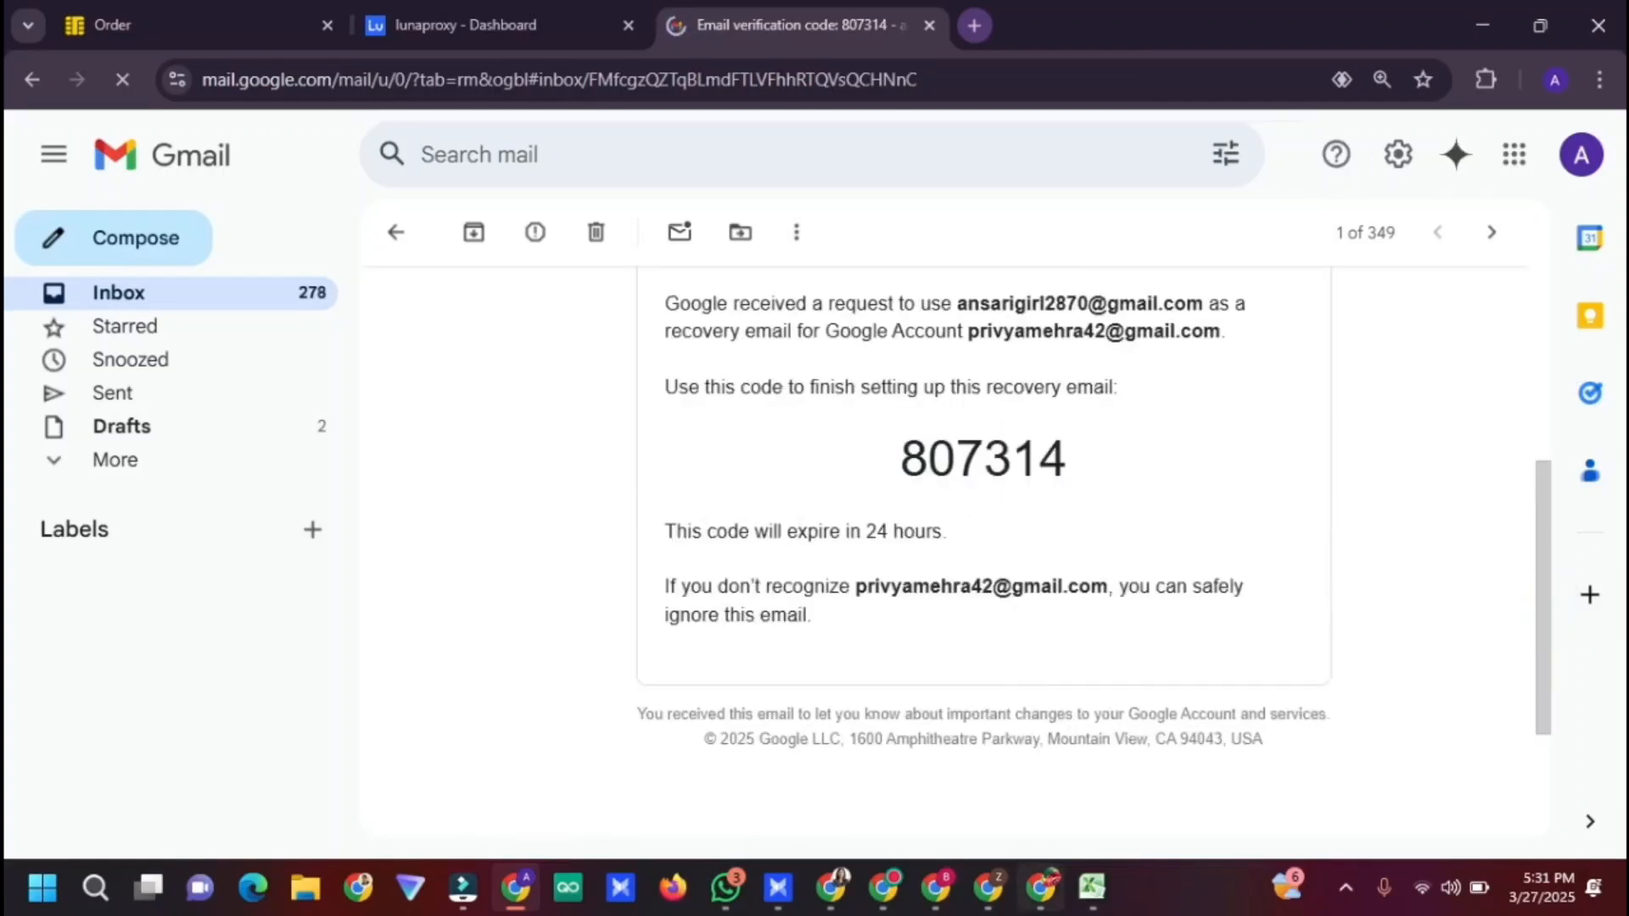
Paste the code into the Verify dialog to confirm the recovery email
{"action": "left_click", "coordinate": [832, 890]}
{"action": "left_click", "coordinate": [814, 505]}
{"action": "key", "text": "ctrl+v"}
{"action": "left_click", "coordinate": [1116, 634]}
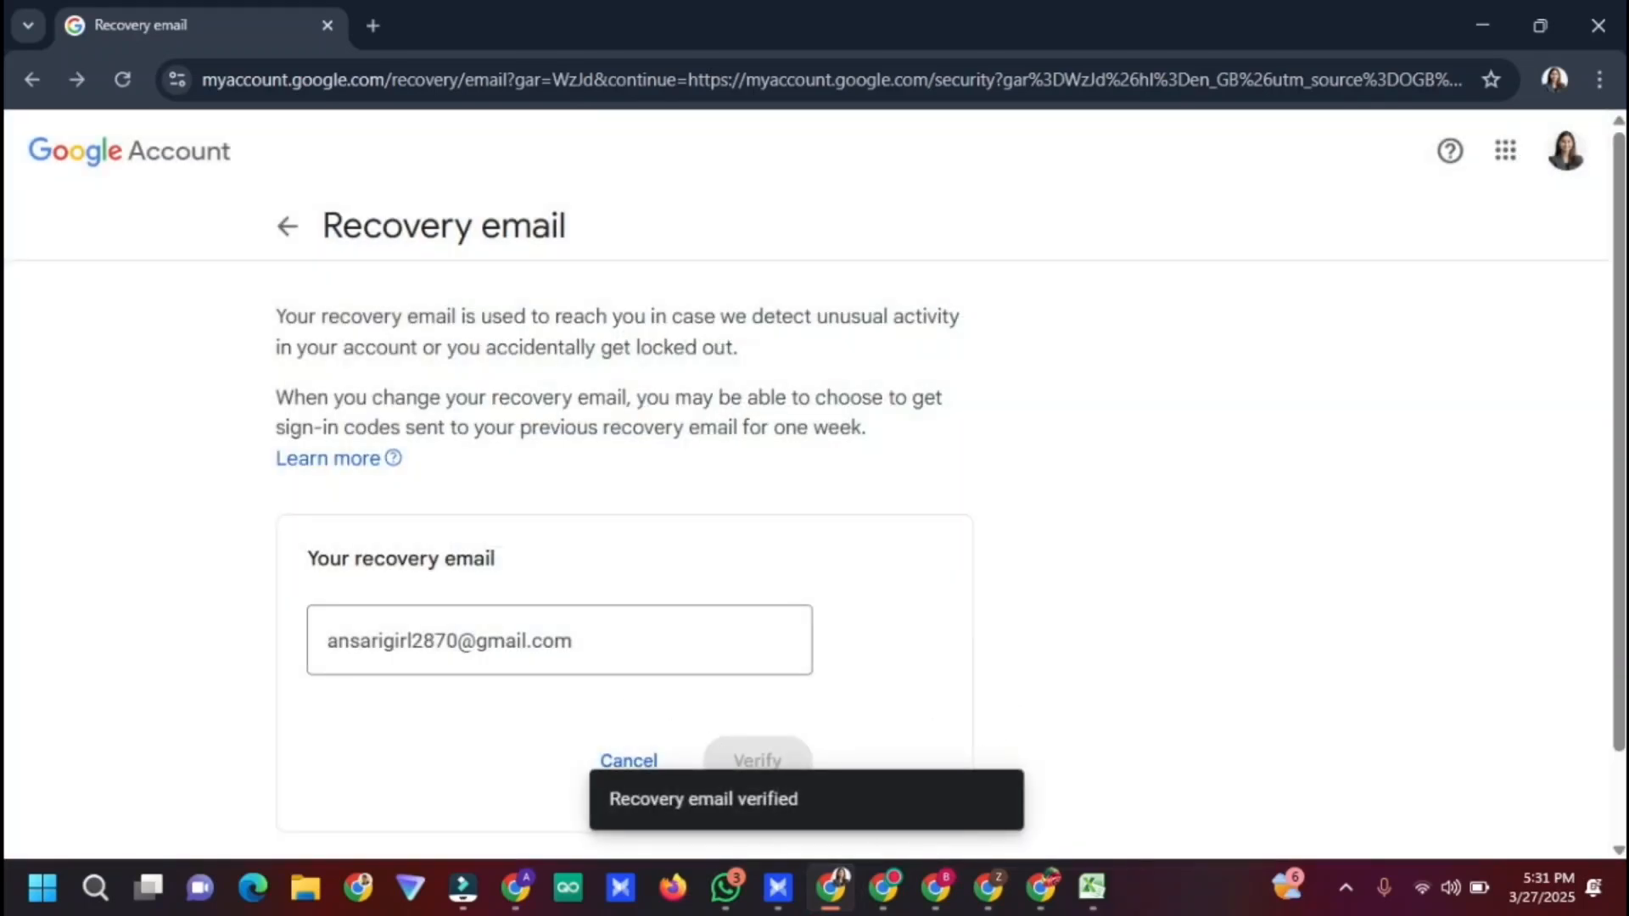
Return to the Security page after glancing over the other AdSense account windows
{"action": "left_click", "coordinate": [287, 226]}
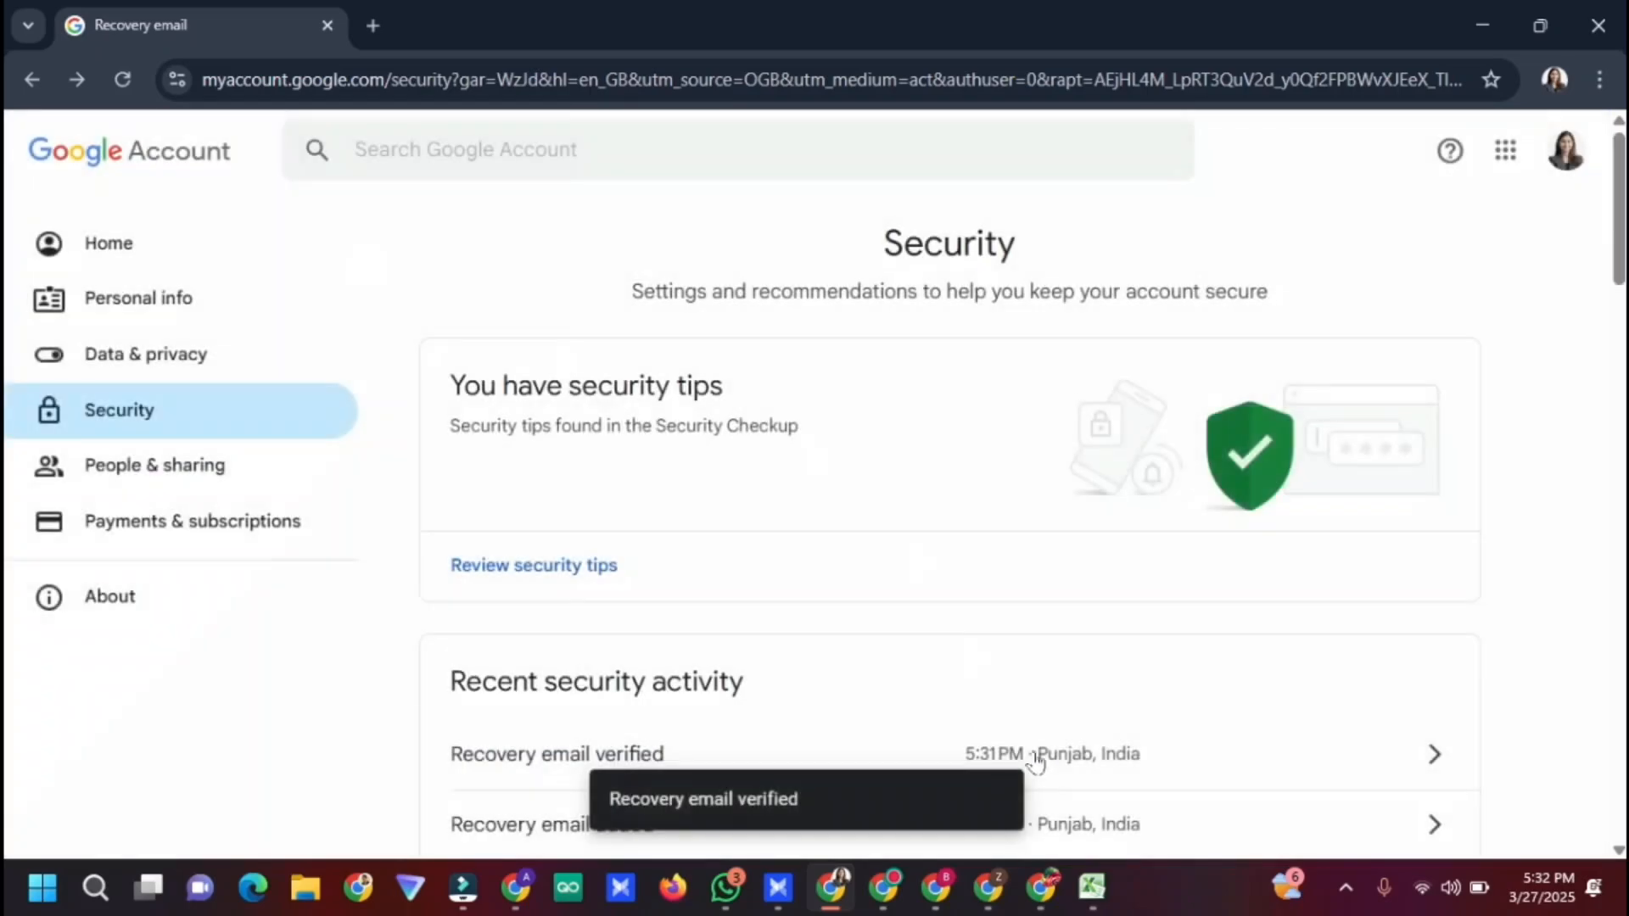
{"action": "left_click", "coordinate": [937, 886]}
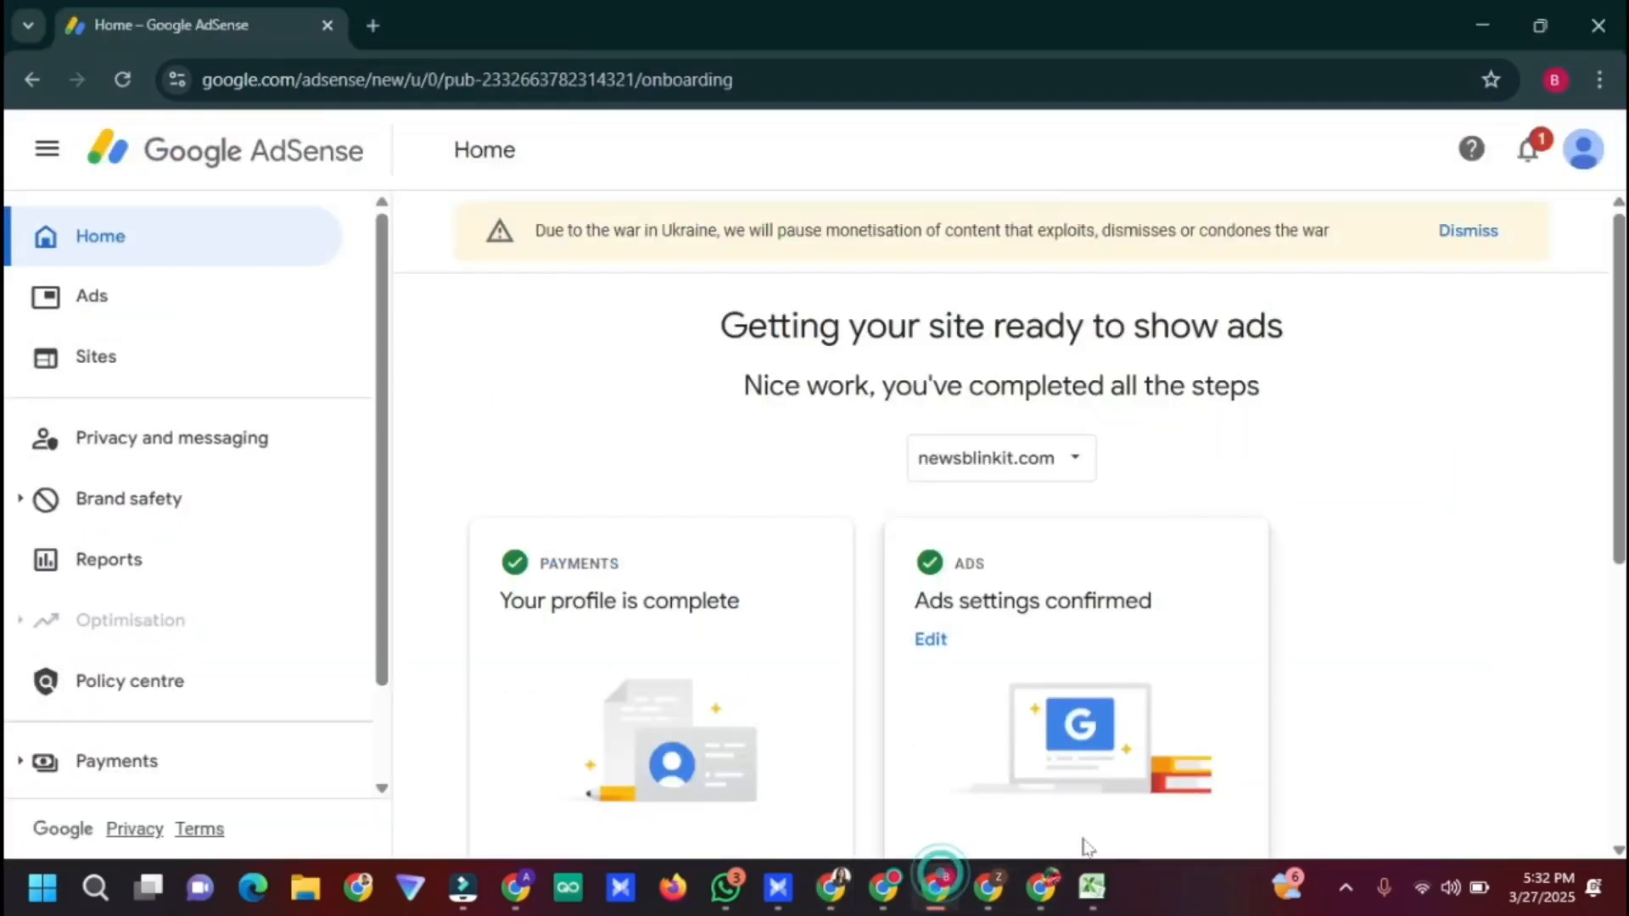
{"action": "left_click", "coordinate": [982, 895]}
{"action": "left_click", "coordinate": [1041, 886]}
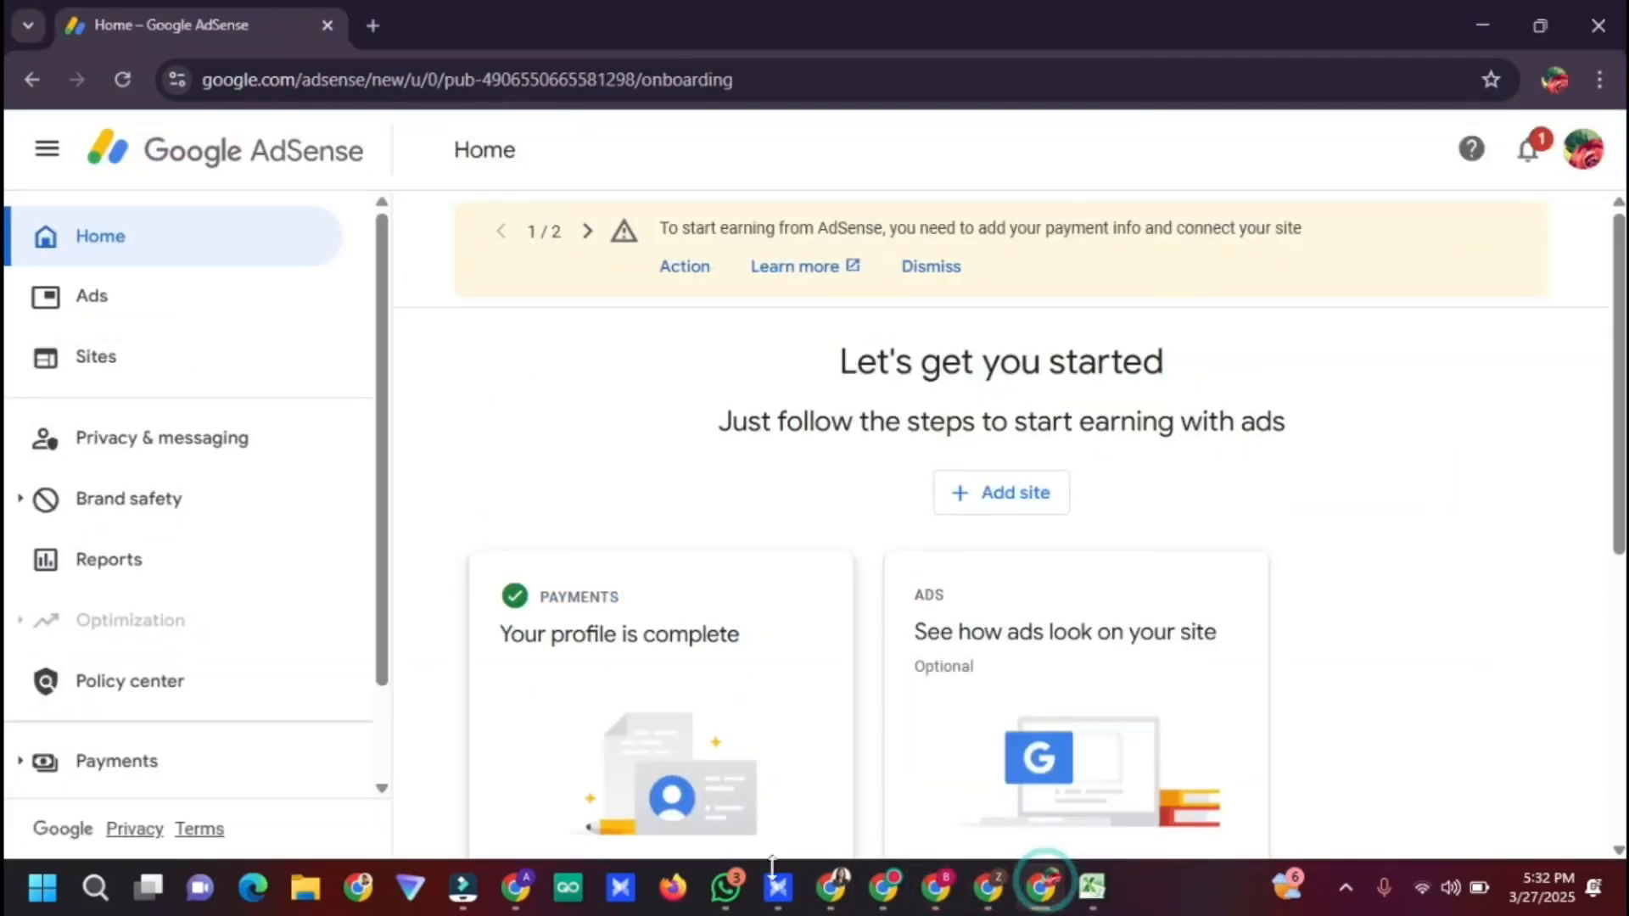
{"action": "left_click", "coordinate": [831, 886]}
{"action": "scroll", "coordinate": [1137, 458], "scroll_direction": "down", "scroll_amount": 7}
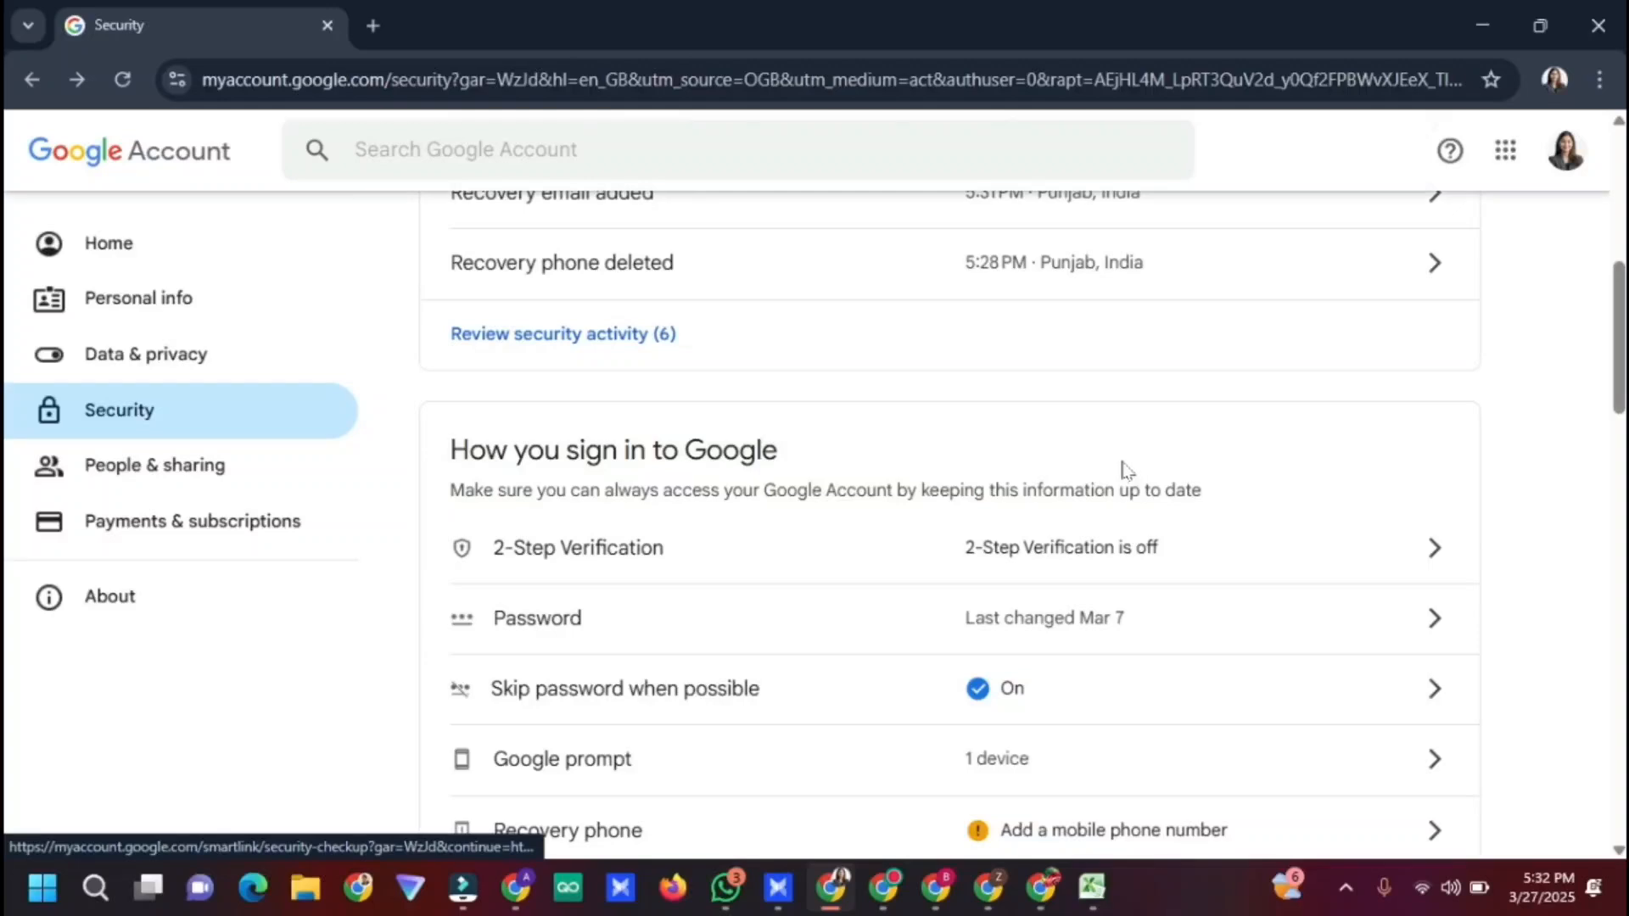
{"action": "scroll", "coordinate": [1125, 471], "scroll_direction": "down", "scroll_amount": 7}
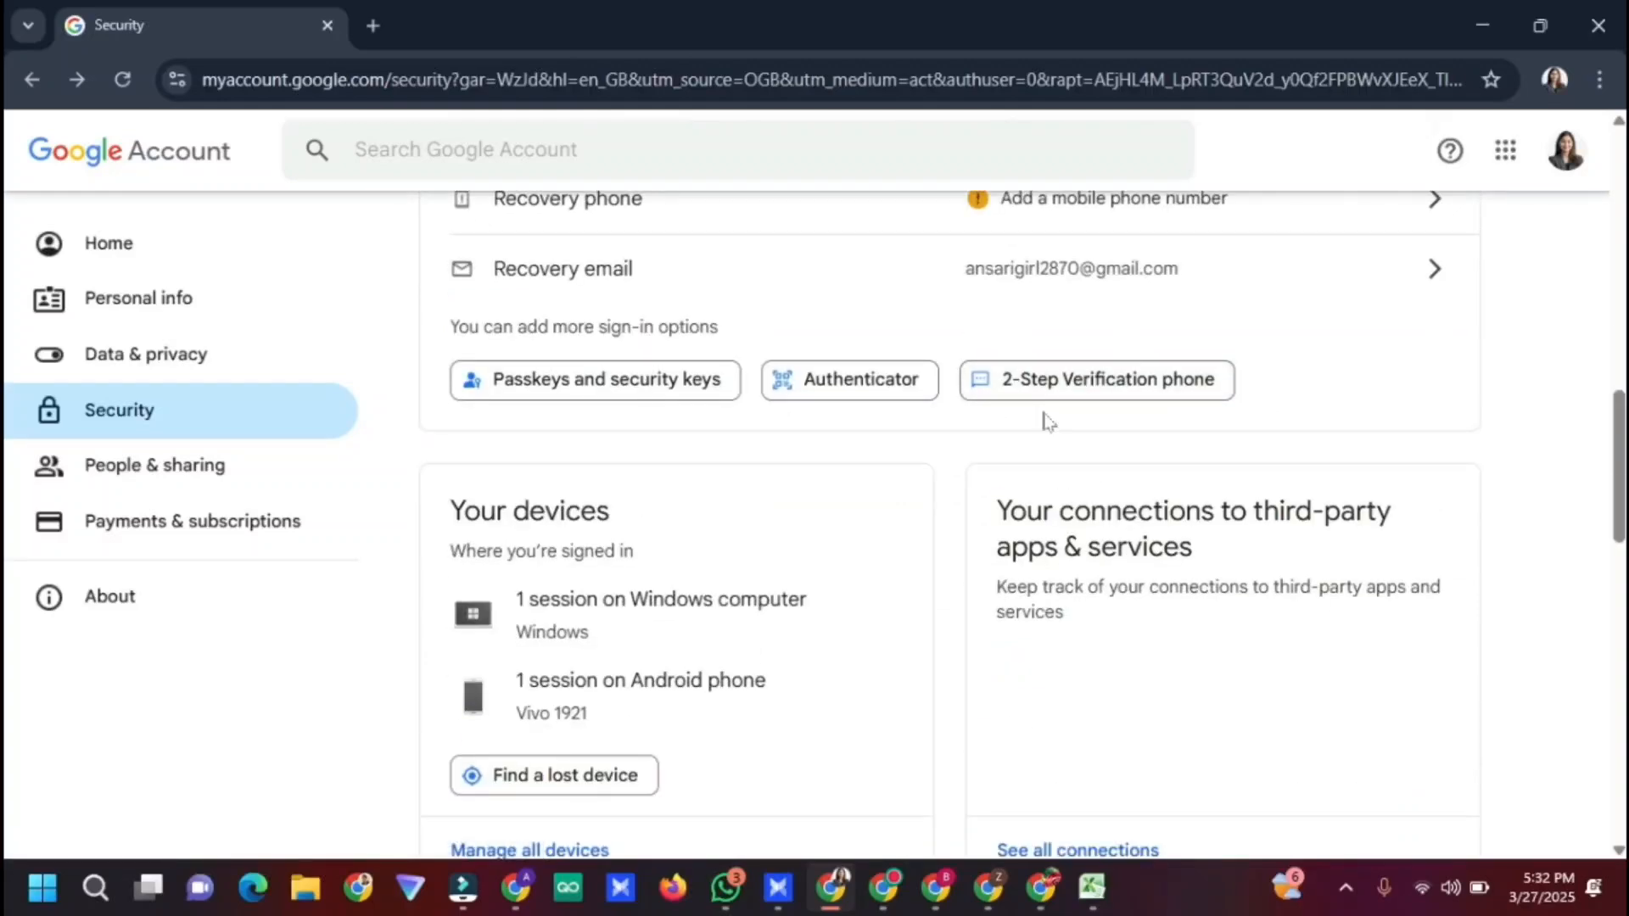
Open a new blank tab and bring the AdsPower Profiles window forward
{"action": "left_click", "coordinate": [372, 26]}
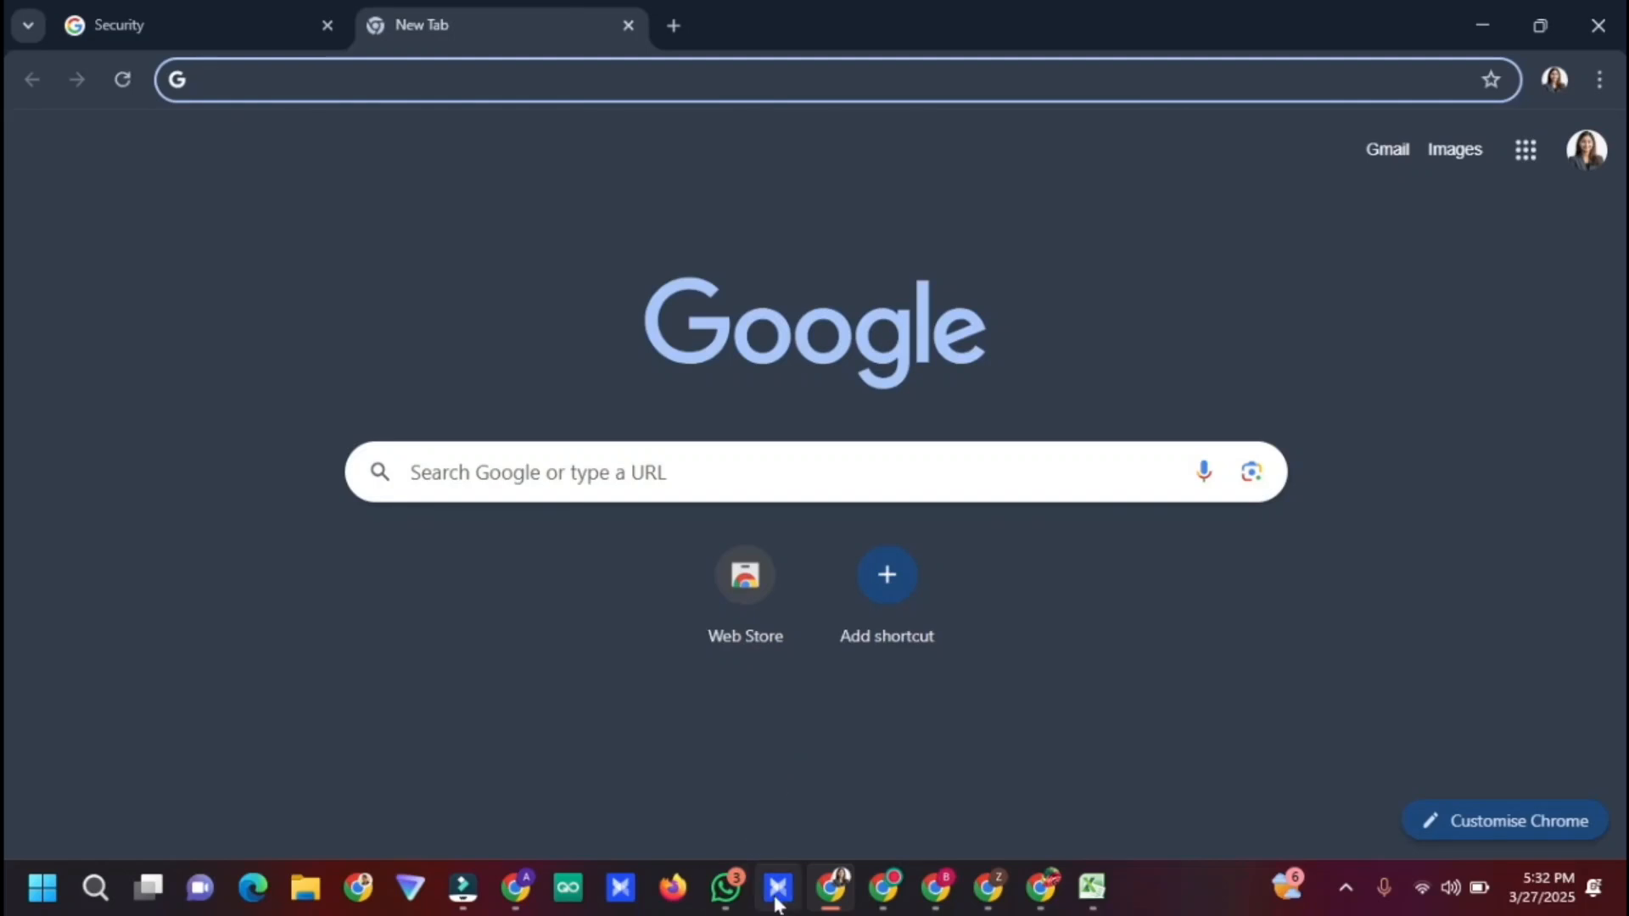
{"action": "mouse_move", "coordinate": [776, 904]}
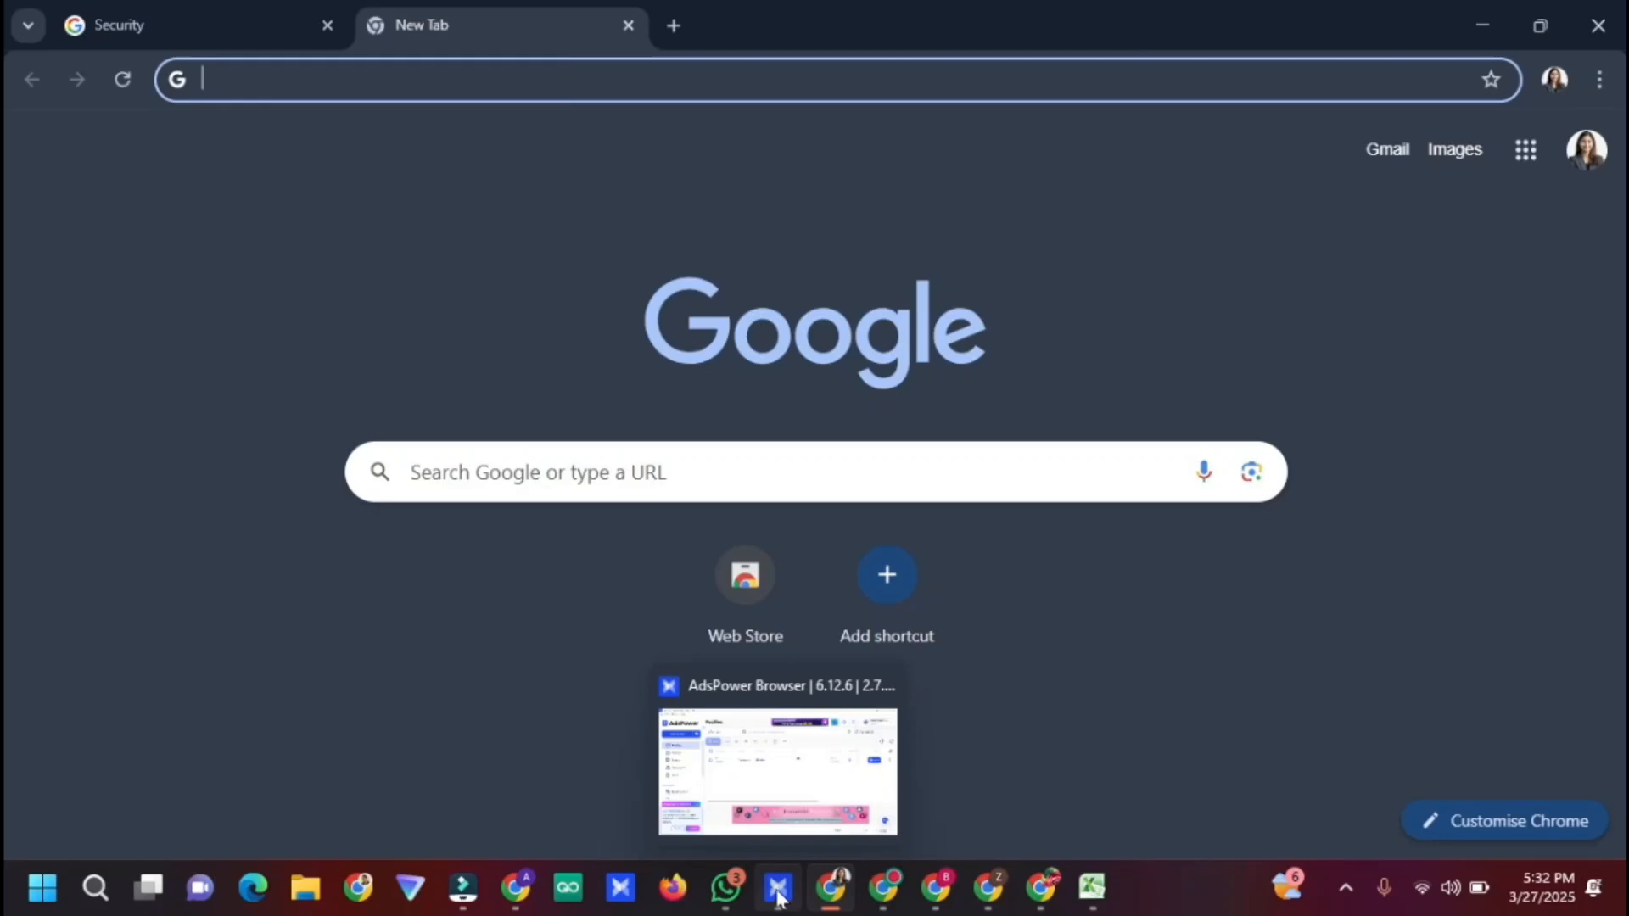
{"action": "left_click", "coordinate": [778, 891]}
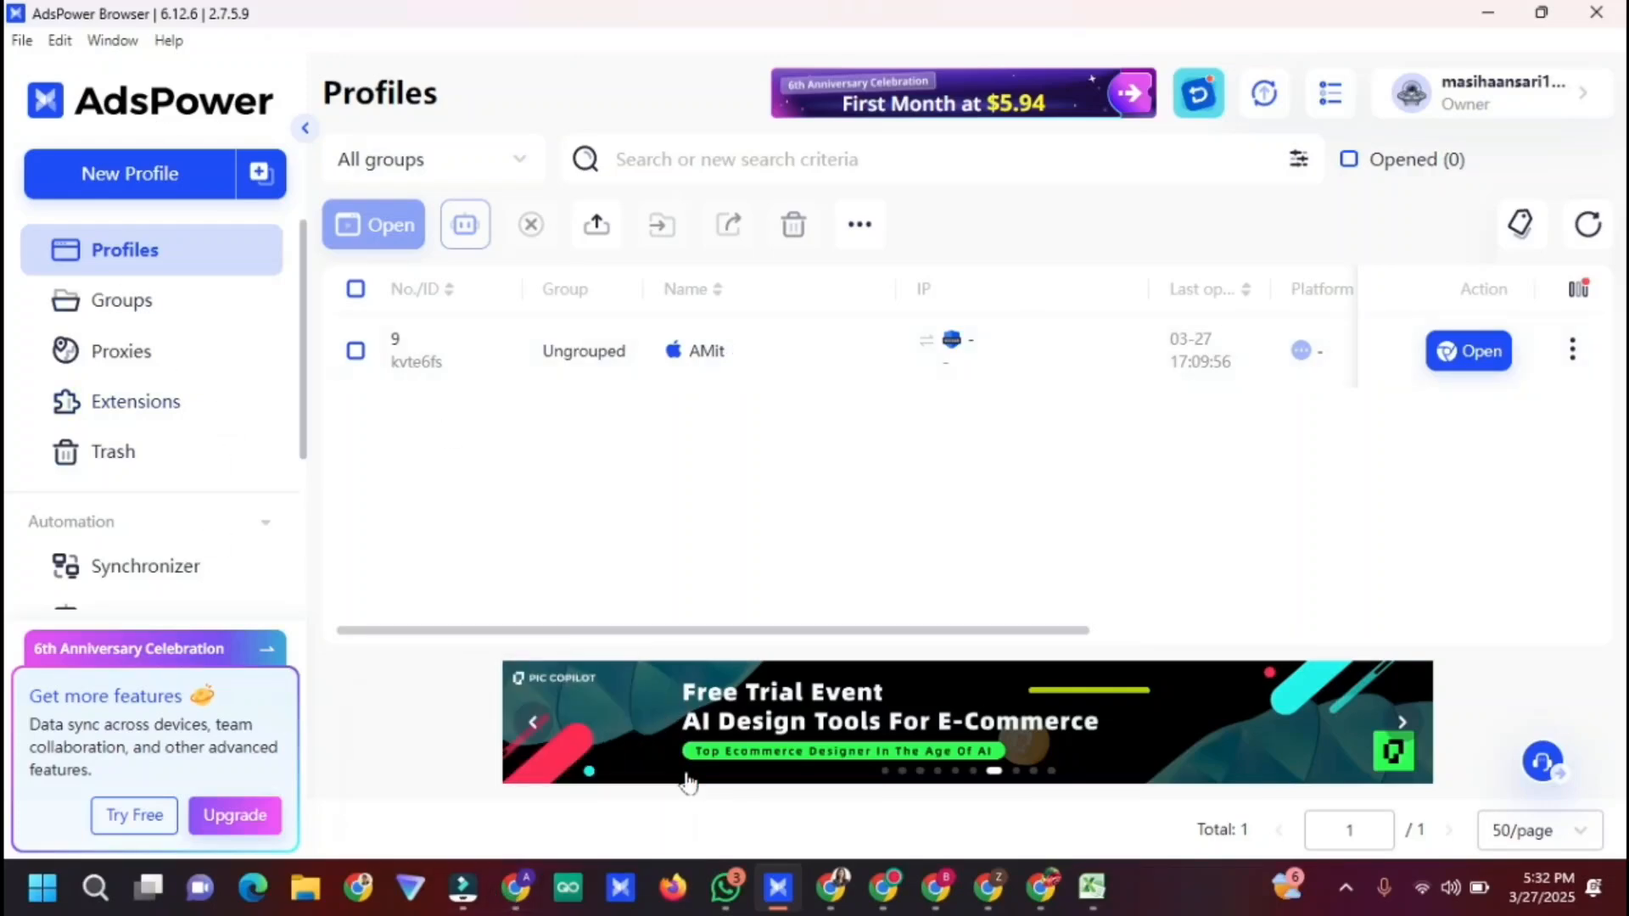
Switch to the LunaProxy dashboard tab, dismissing the 5sim Error 403 notice along the way
{"action": "left_click", "coordinate": [515, 887]}
{"action": "left_click", "coordinate": [543, 21]}
{"action": "left_click", "coordinate": [170, 28]}
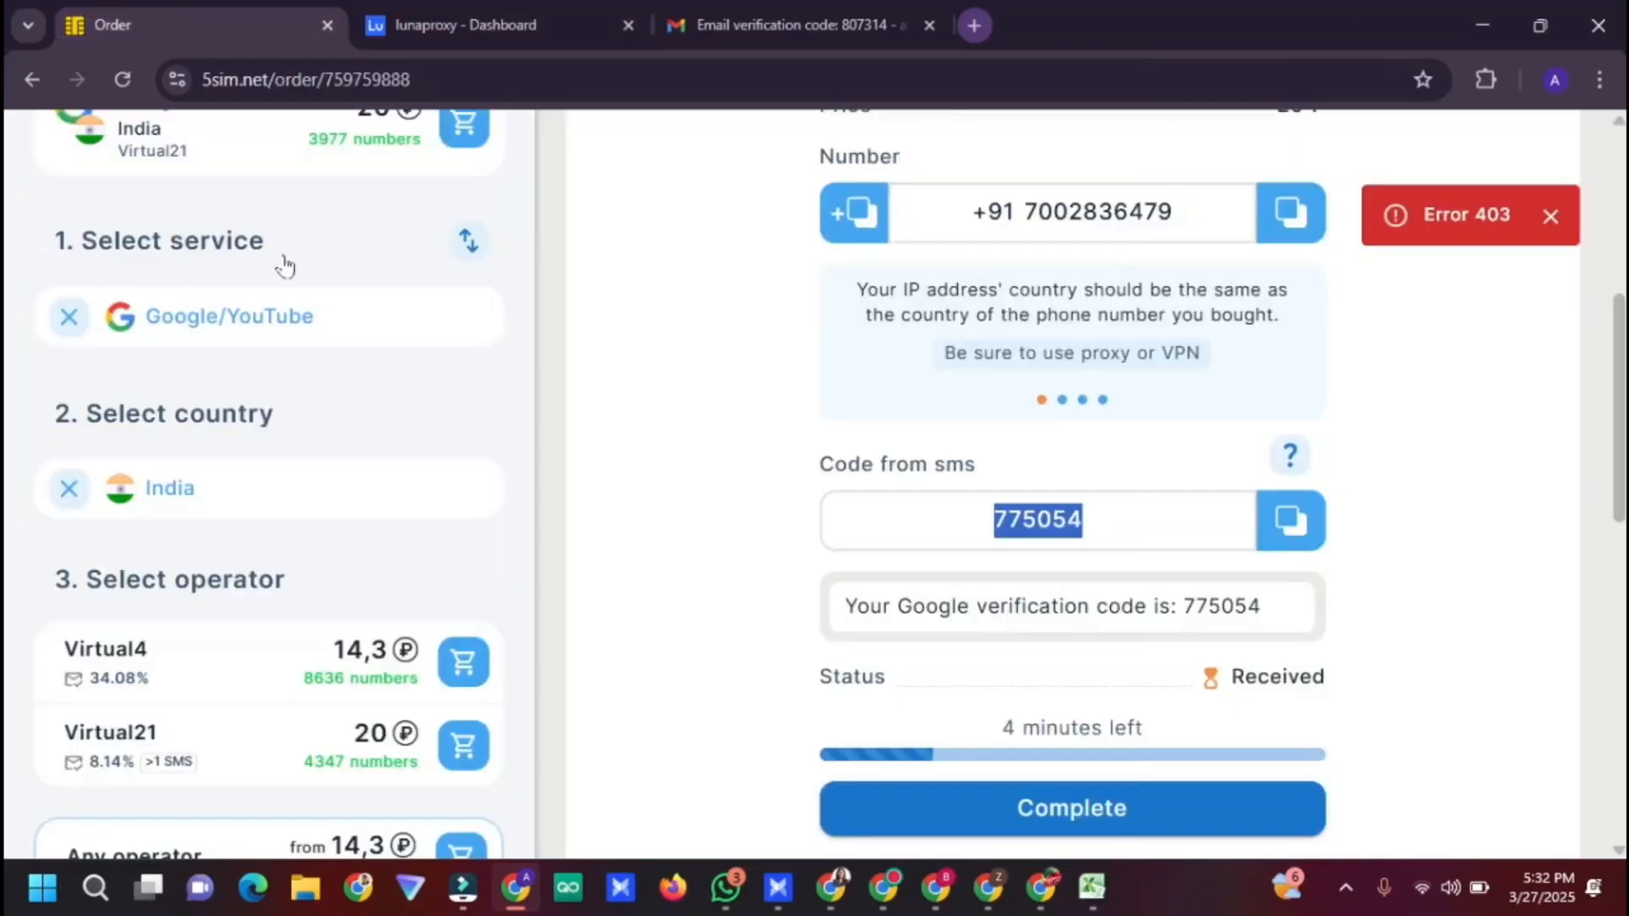
{"action": "scroll", "coordinate": [251, 545], "scroll_direction": "up", "scroll_amount": 5}
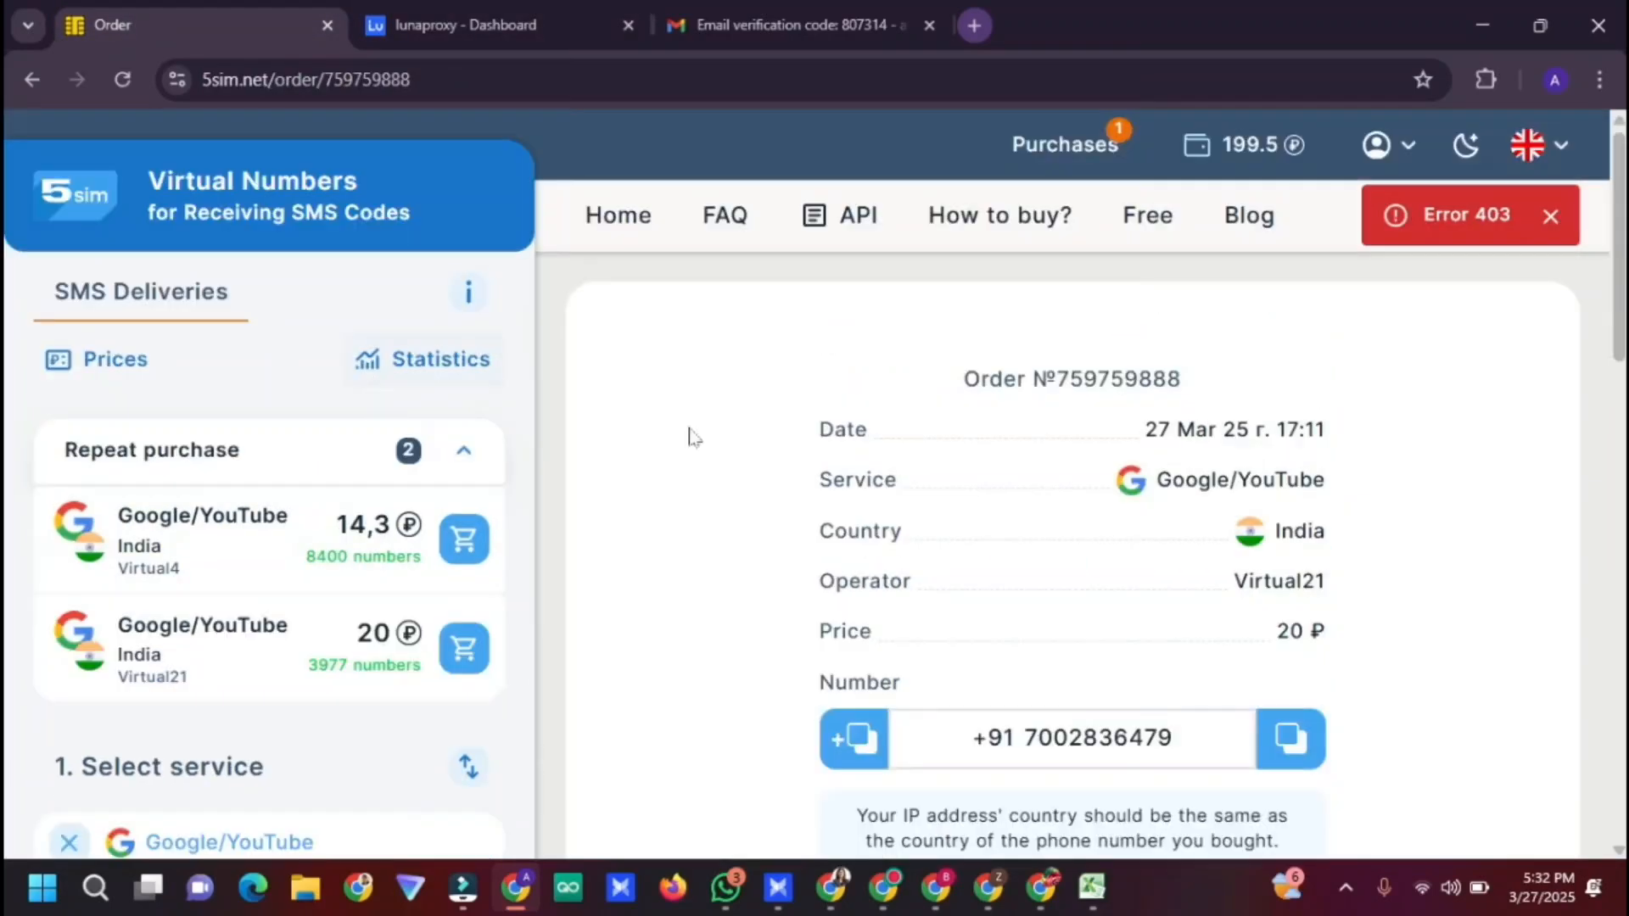
{"action": "scroll", "coordinate": [692, 436], "scroll_direction": "down", "scroll_amount": 6}
{"action": "left_click", "coordinate": [1550, 215]}
{"action": "key", "text": "ctrl+Tab"}
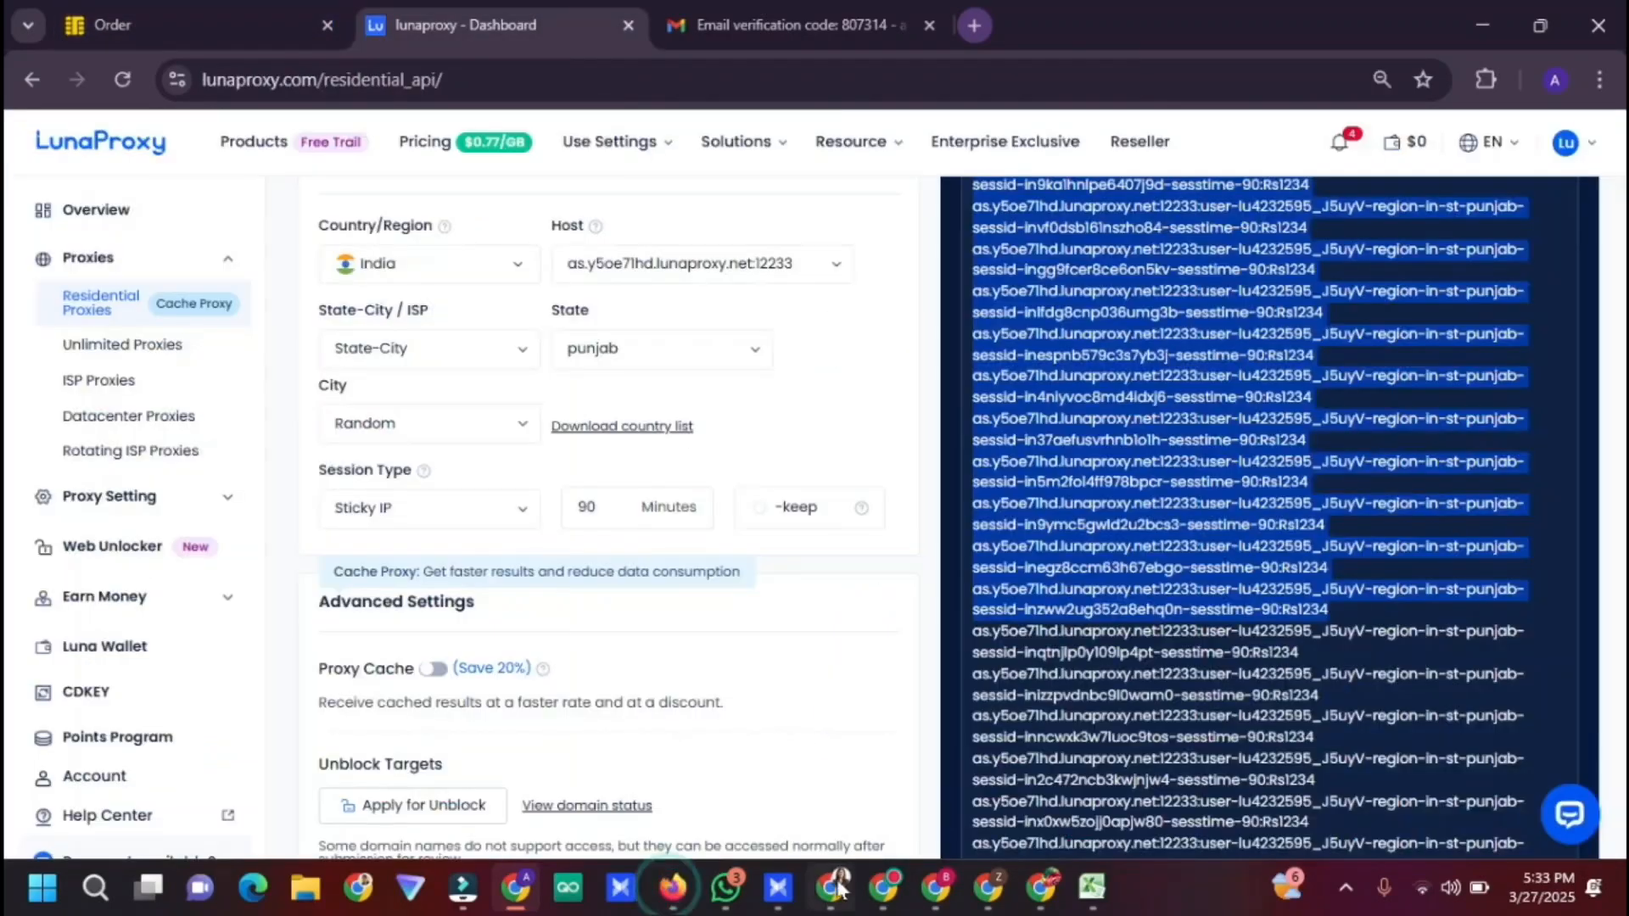
{"action": "left_click", "coordinate": [839, 429]}
{"action": "scroll", "coordinate": [832, 410], "scroll_direction": "up", "scroll_amount": 6}
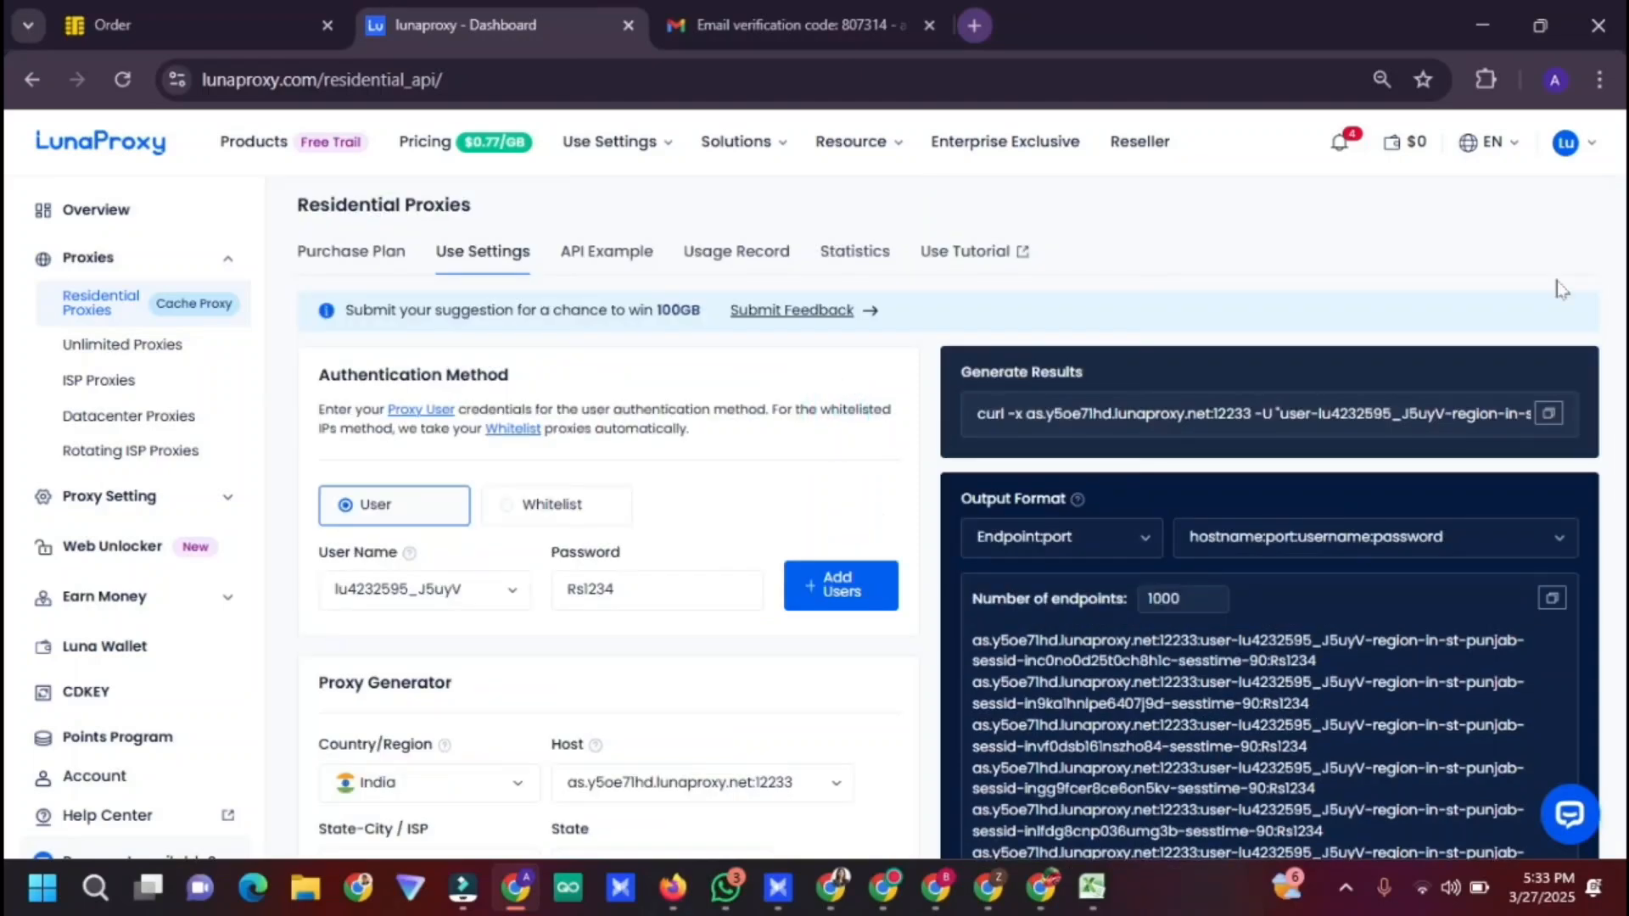
{"action": "scroll", "coordinate": [957, 390], "scroll_direction": "down", "scroll_amount": 7}
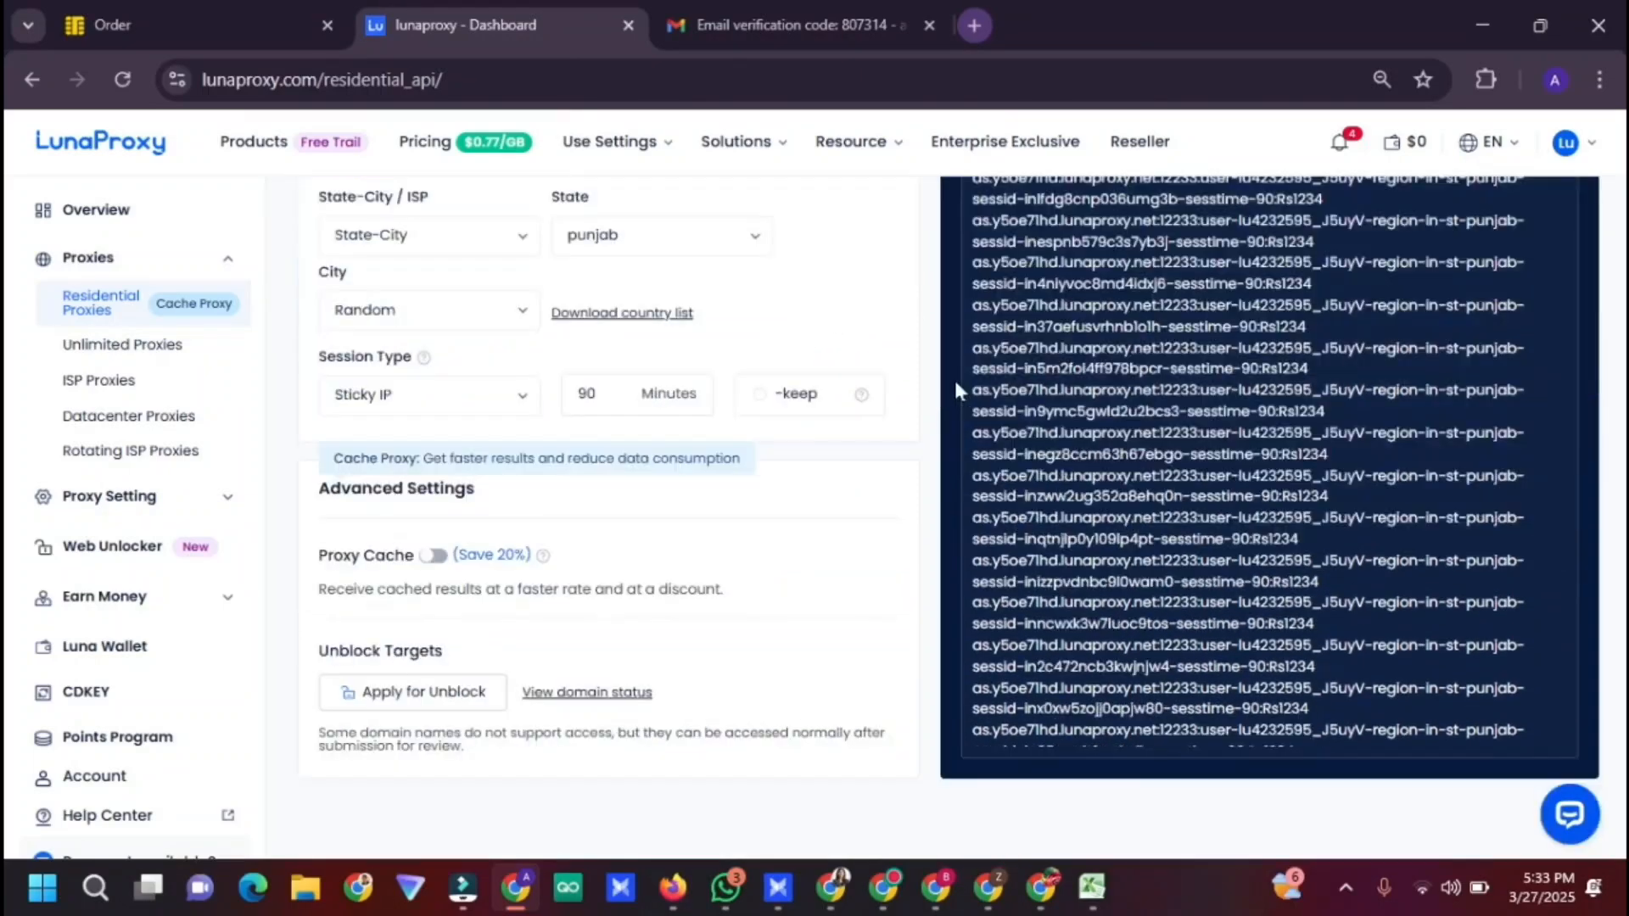
{"action": "scroll", "coordinate": [460, 590], "scroll_direction": "up", "scroll_amount": 7}
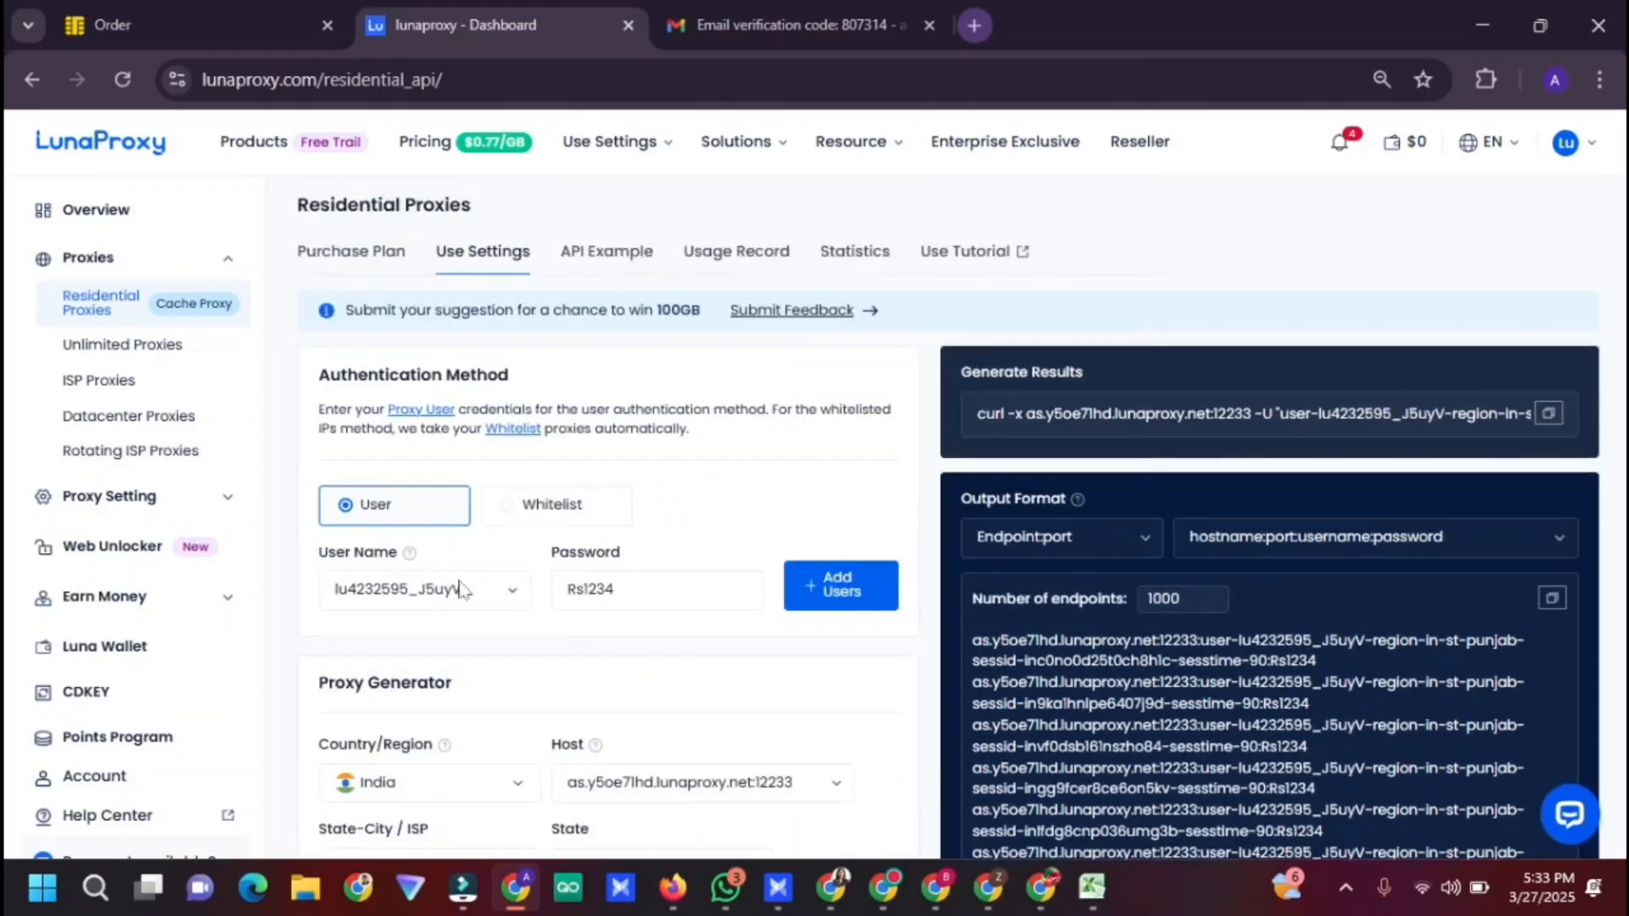
{"action": "scroll", "coordinate": [601, 563], "scroll_direction": "down", "scroll_amount": 7}
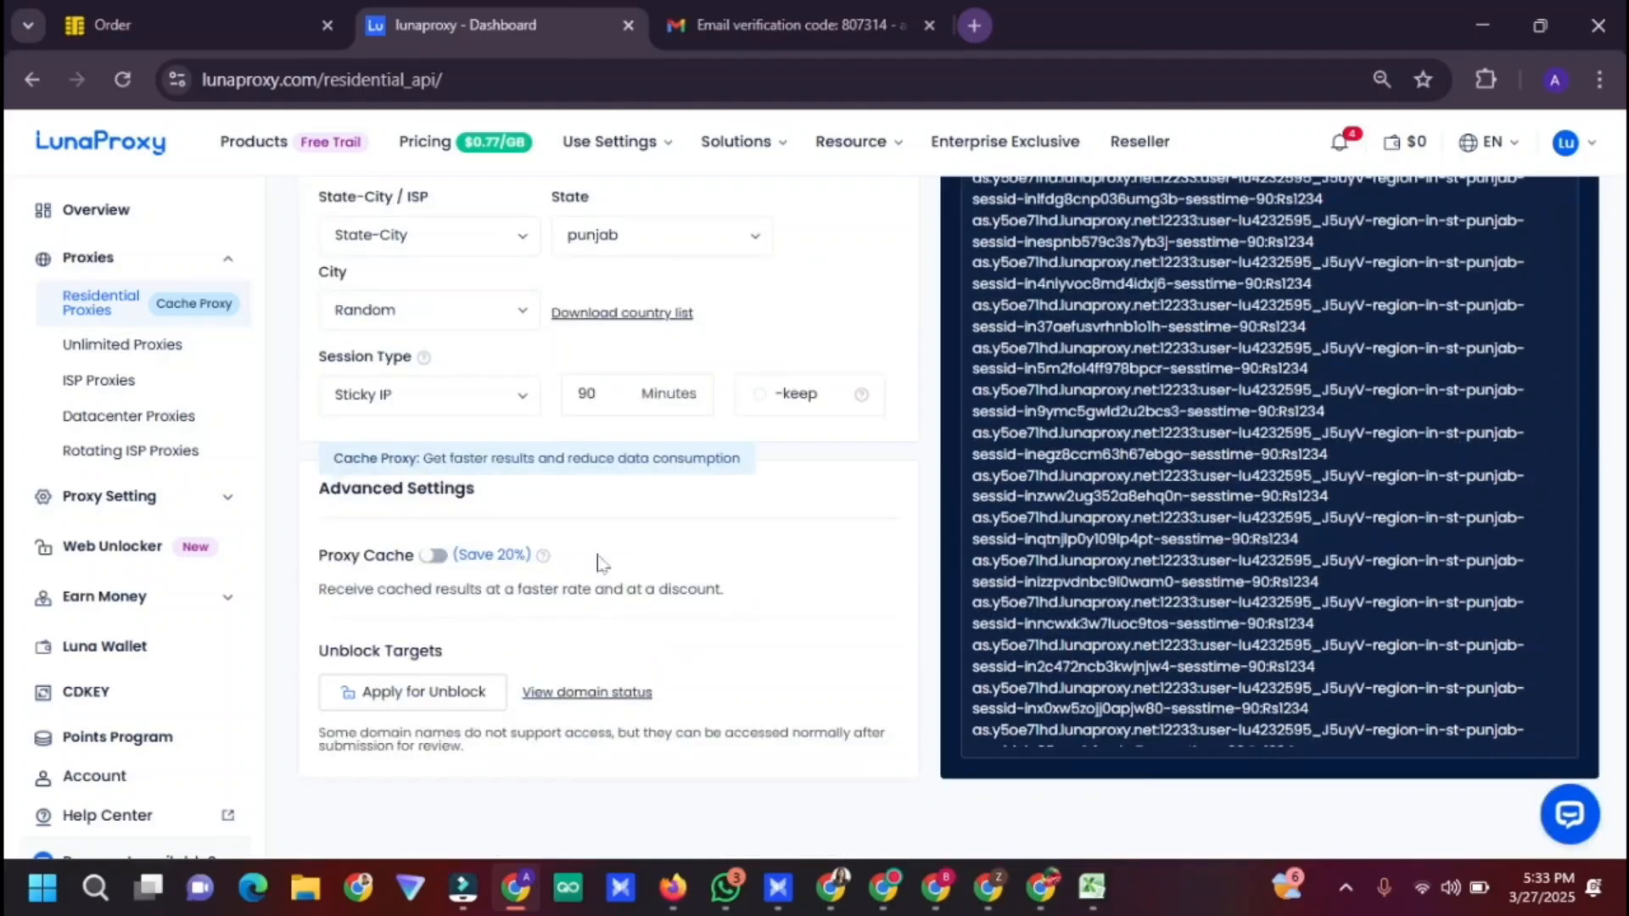
Set the Punjab proxy generator's city to barnāla
{"action": "left_click", "coordinate": [496, 307]}
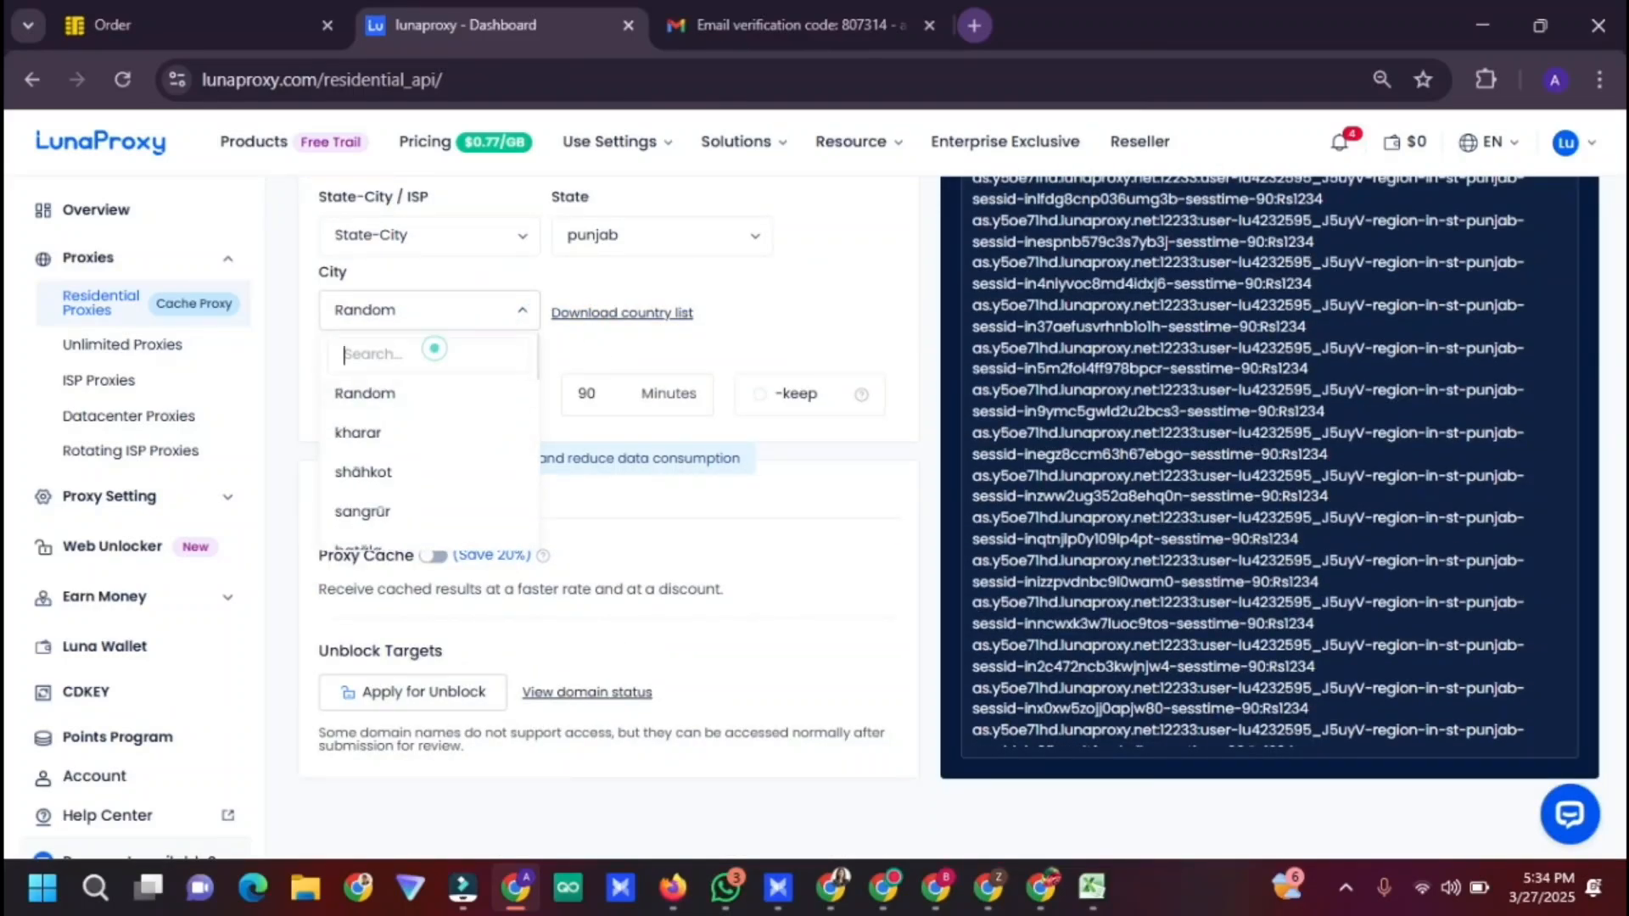
{"action": "type", "text": "barnala"}
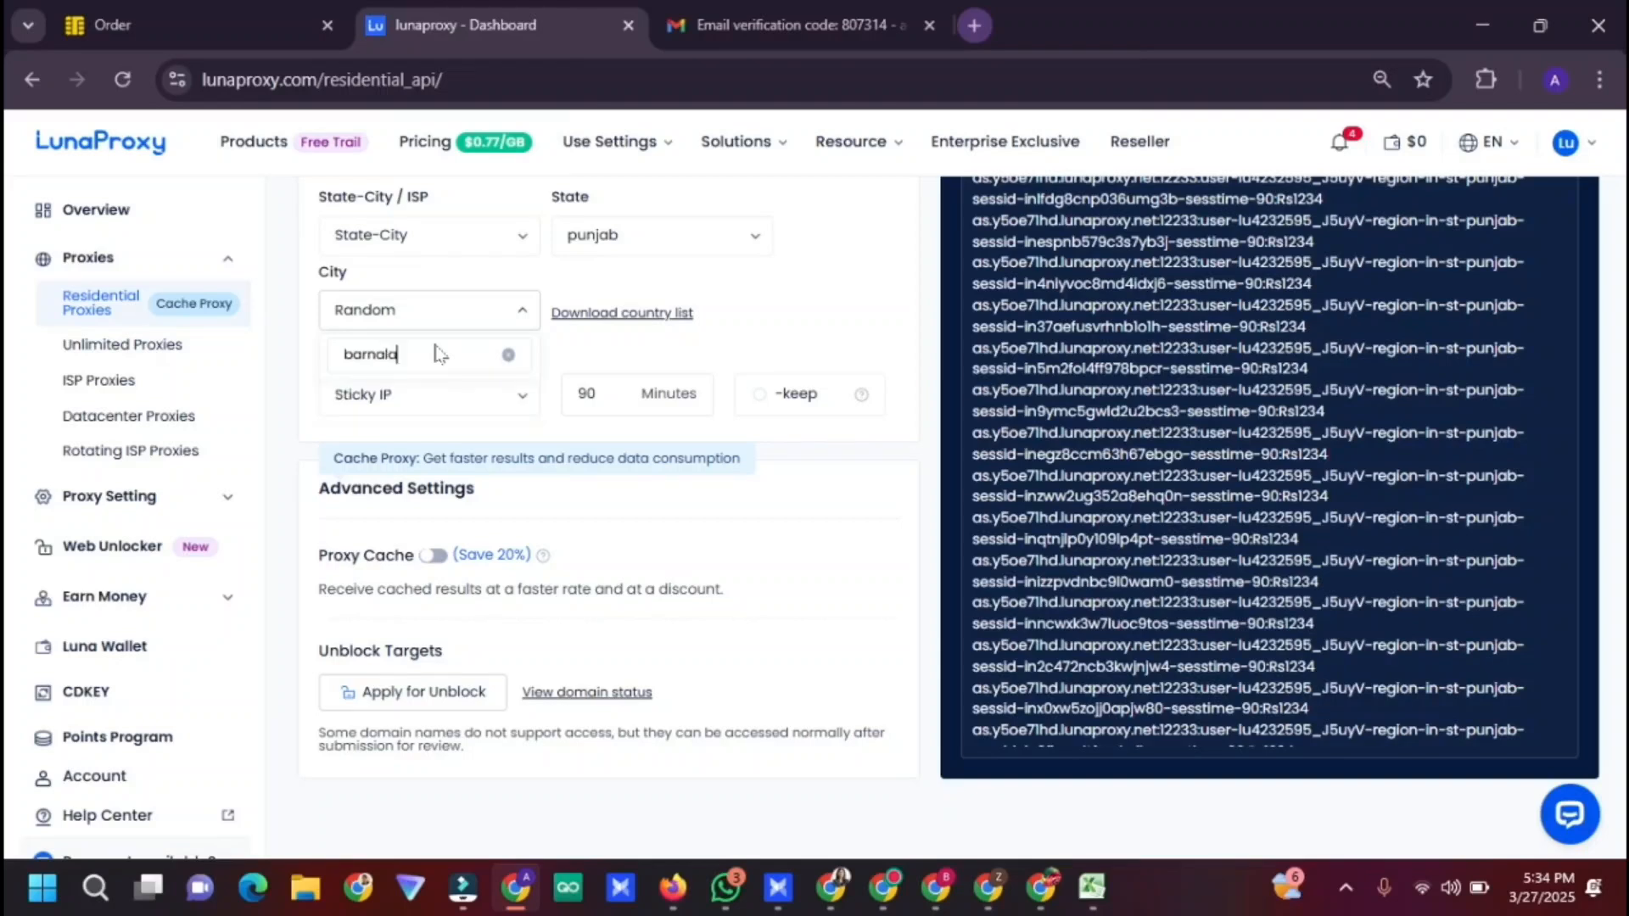
{"action": "key", "text": "BackSpace"}
{"action": "key", "text": "BackSpace"}
{"action": "key", "text": "BackSpace"}
{"action": "left_click", "coordinate": [450, 394]}
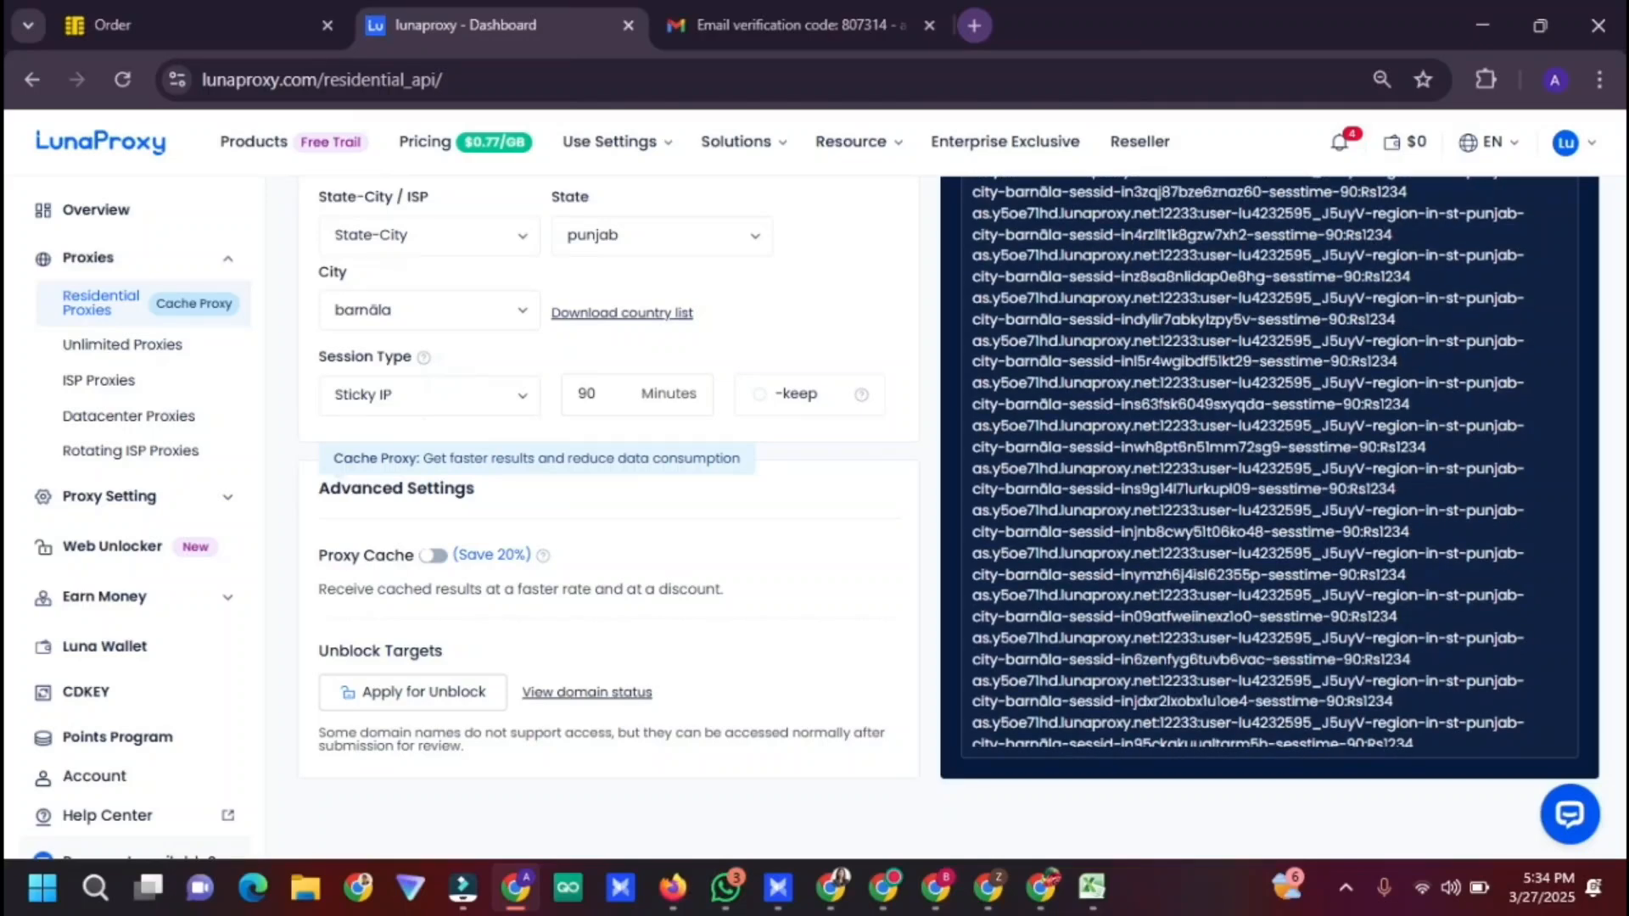
Select one generated India–Punjab–Barnala sticky proxy entry to copy
{"action": "scroll", "coordinate": [608, 509], "scroll_direction": "up", "scroll_amount": 7}
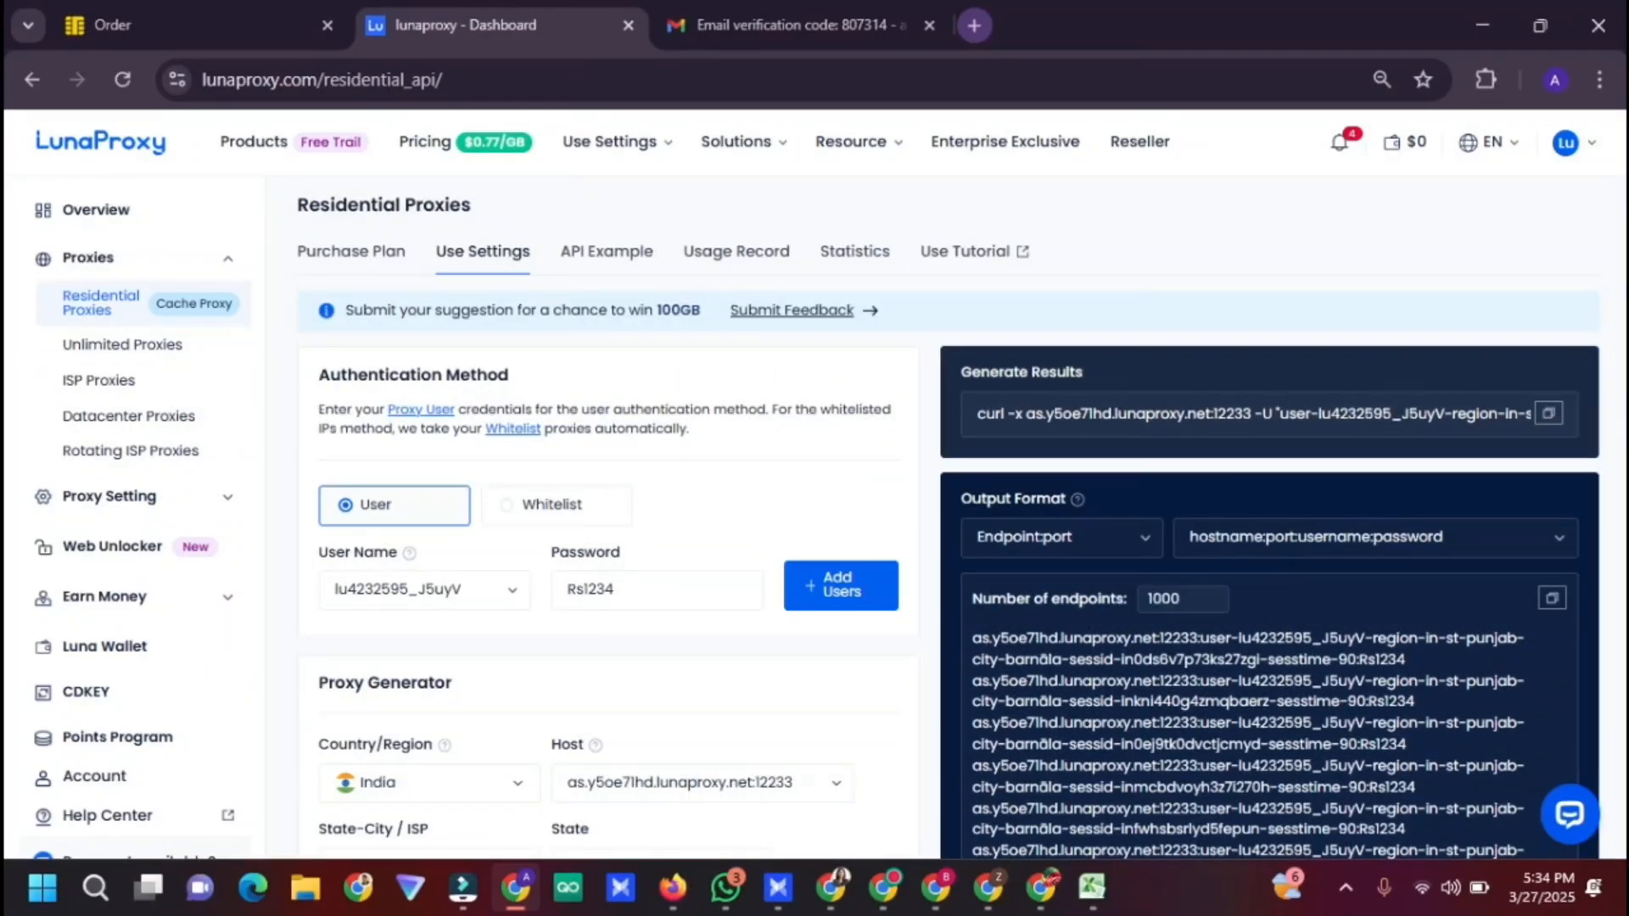
{"action": "scroll", "coordinate": [425, 443], "scroll_direction": "down", "scroll_amount": 6}
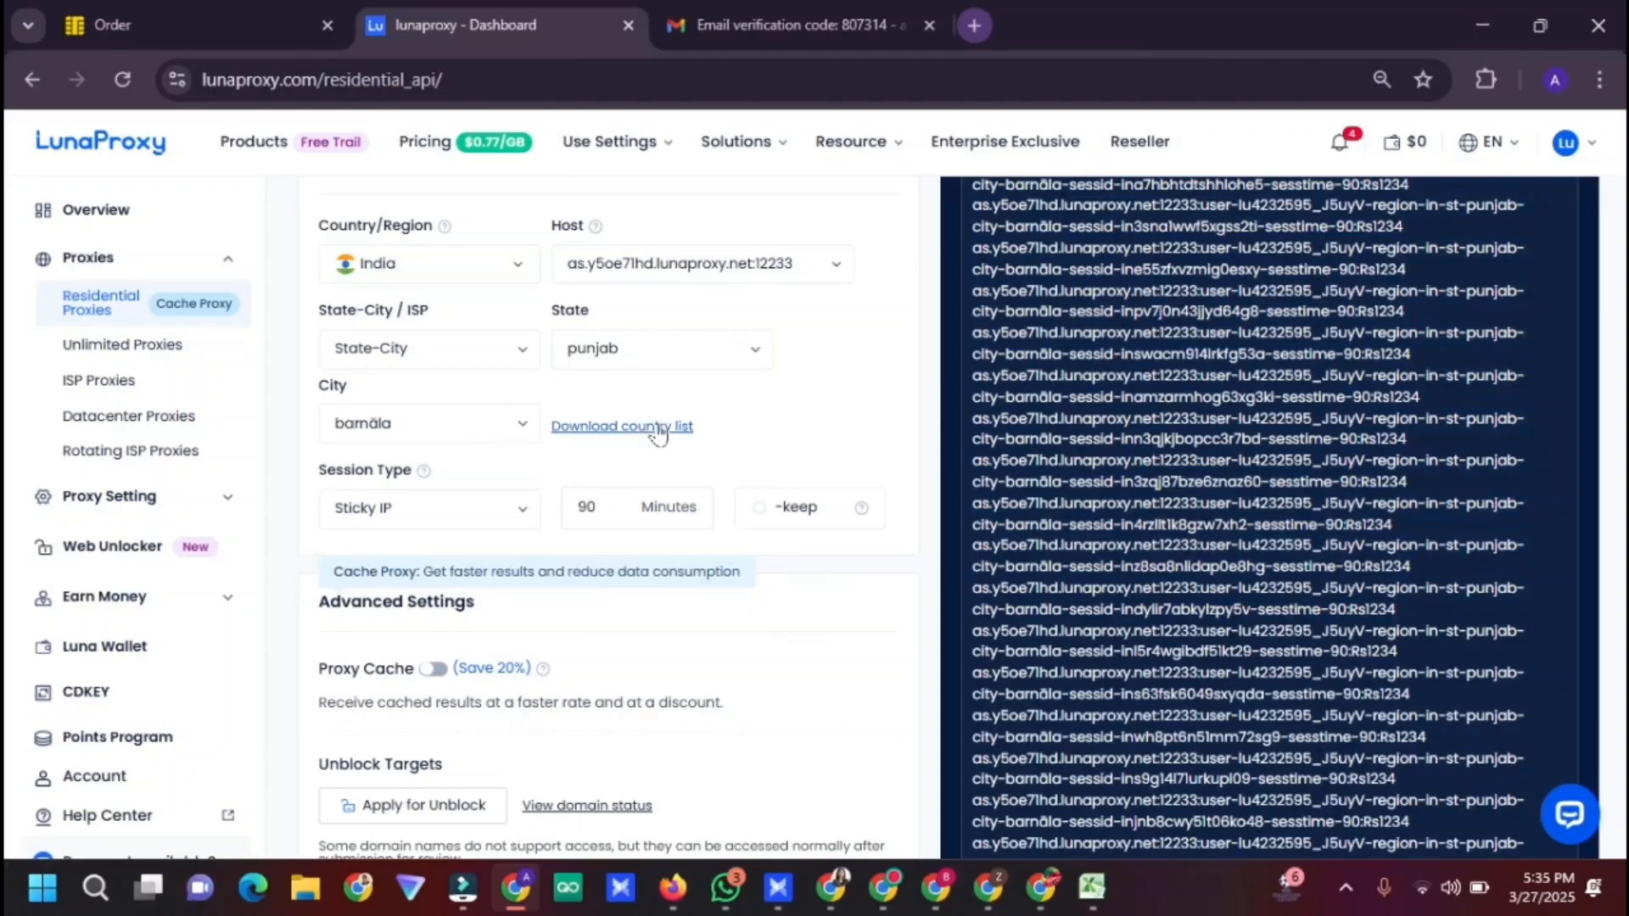
{"action": "scroll", "coordinate": [768, 384], "scroll_direction": "up", "scroll_amount": 6}
{"action": "scroll", "coordinate": [771, 494], "scroll_direction": "down", "scroll_amount": 8}
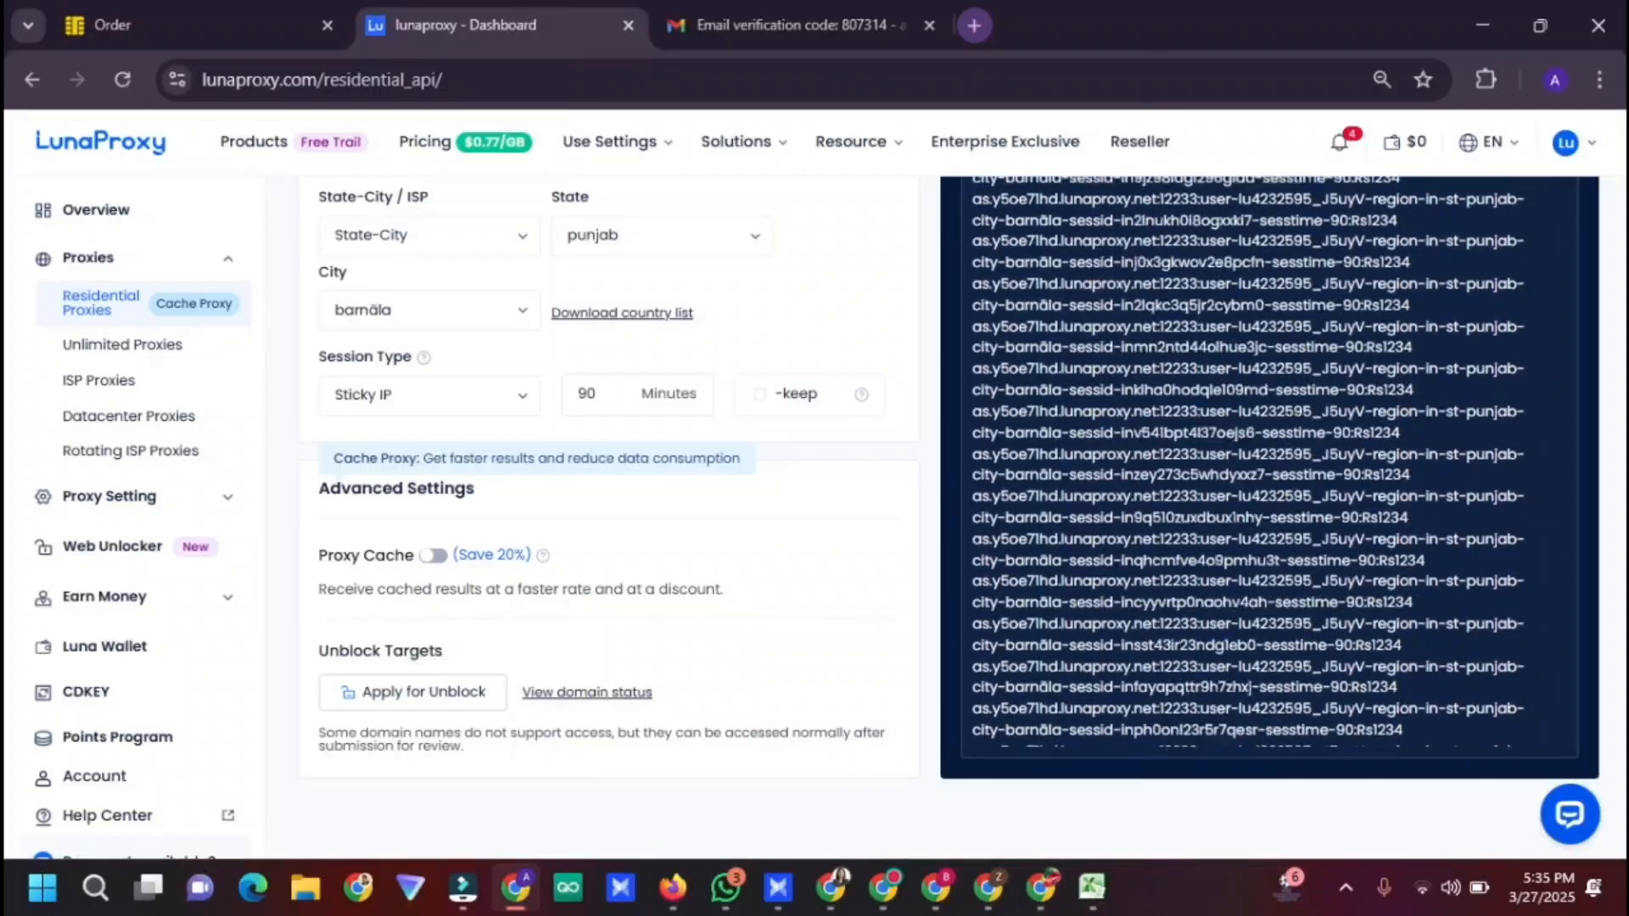
{"action": "scroll", "coordinate": [594, 475], "scroll_direction": "up", "scroll_amount": 6}
{"action": "scroll", "coordinate": [594, 475], "scroll_direction": "down", "scroll_amount": 6}
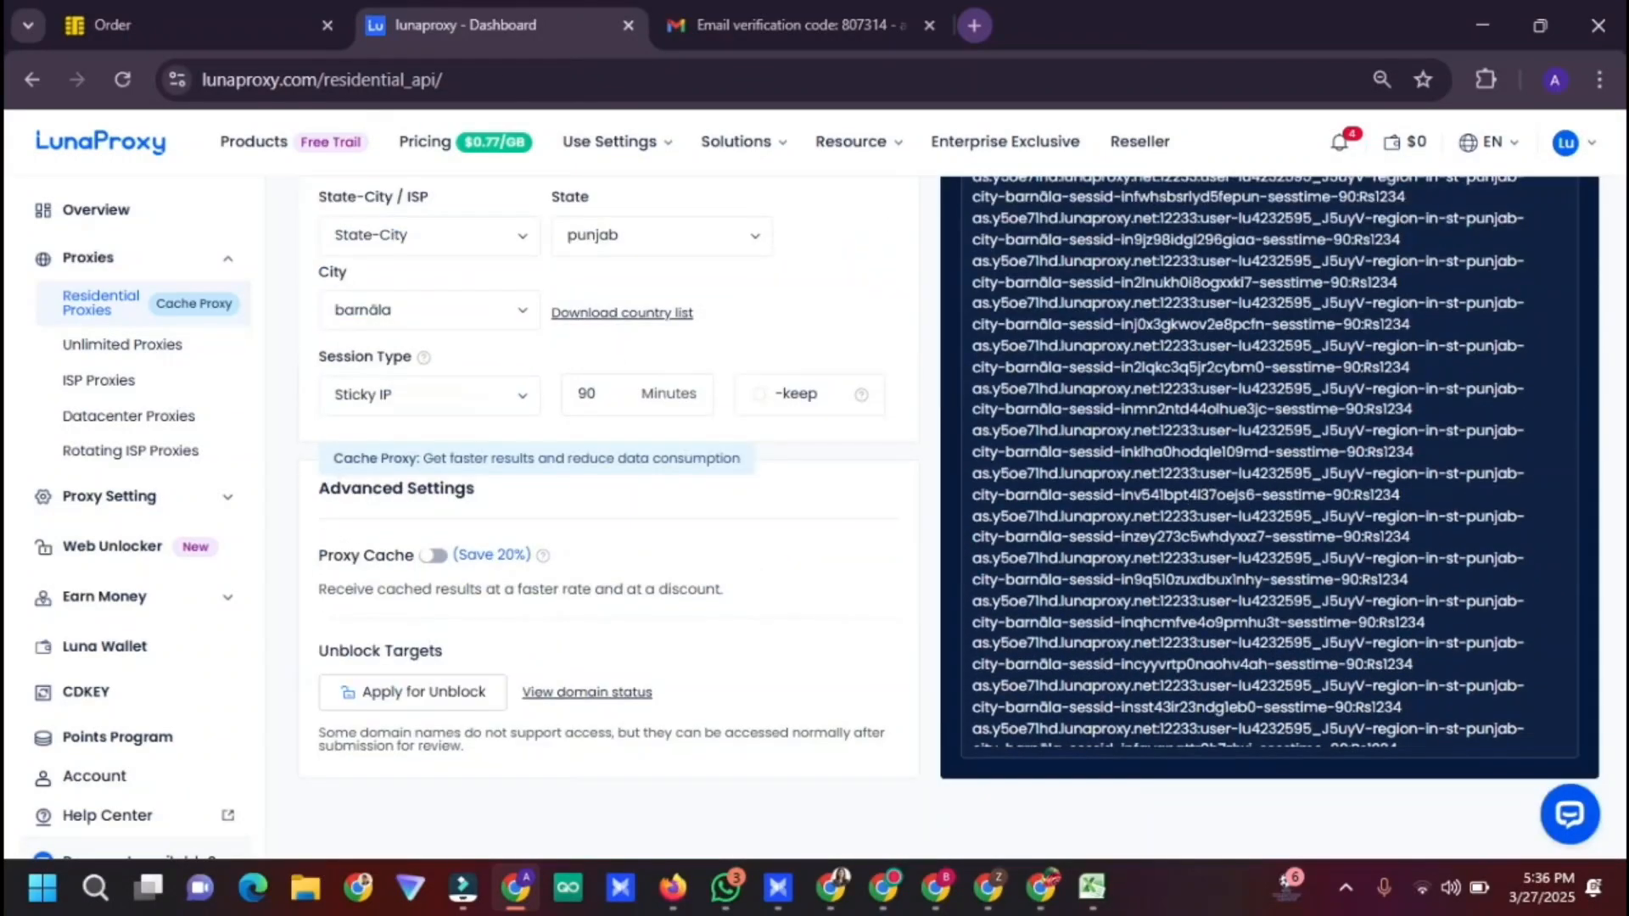
{"action": "left_click_drag", "start_coordinate": [972, 345], "coordinate": [1409, 366]}
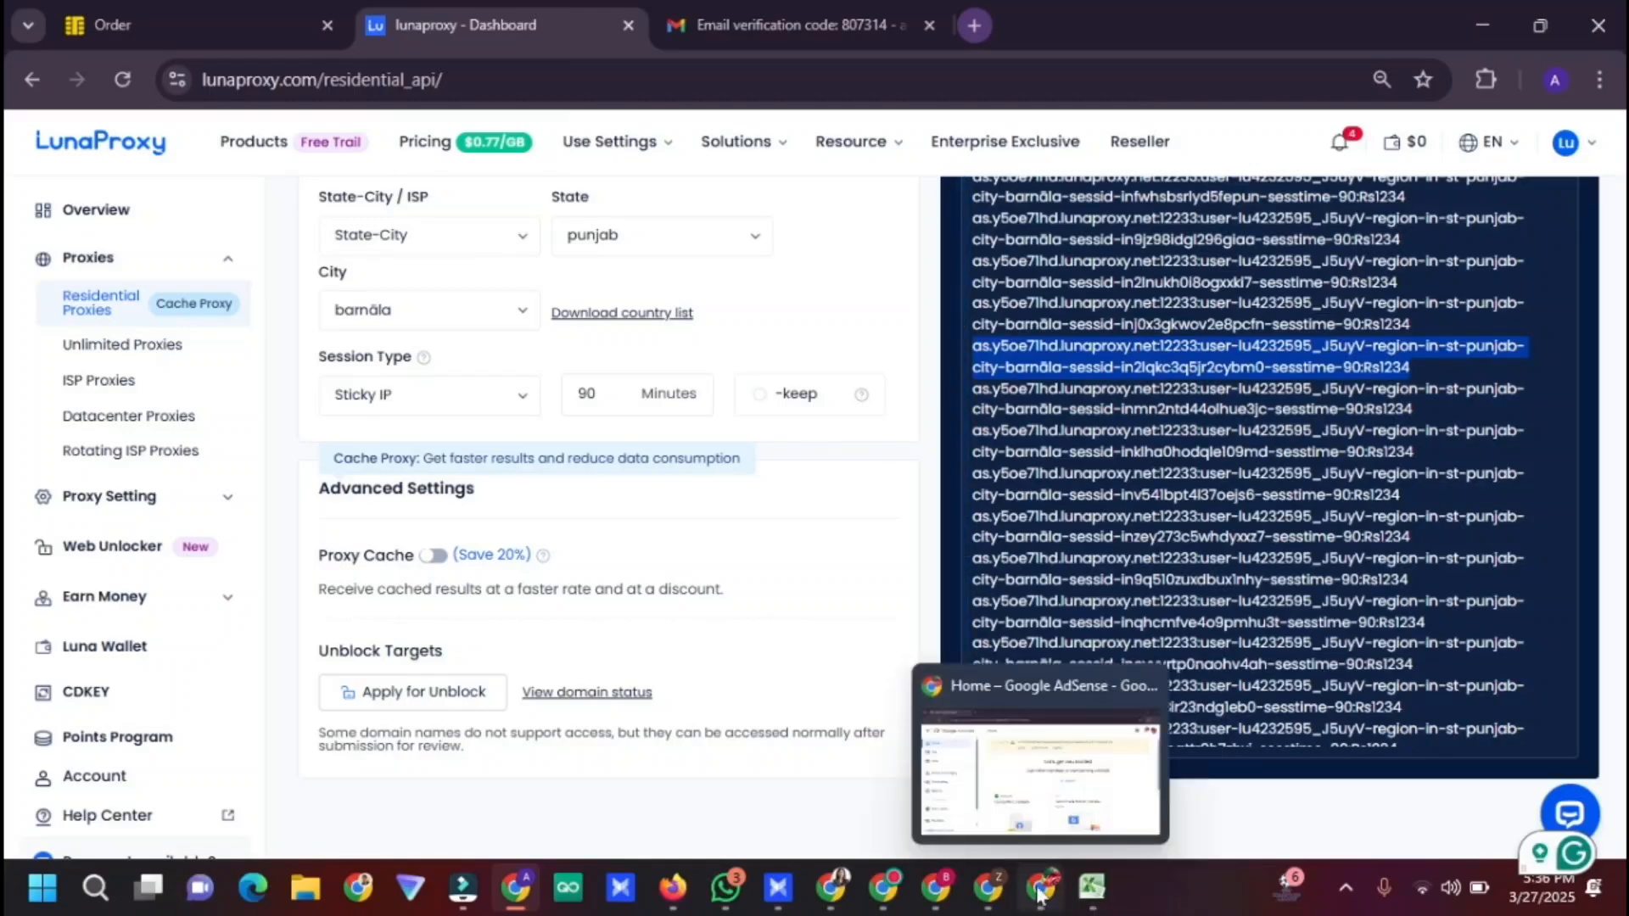
Start a new AdsPower profile with a name and macOS 12 as its operating system
{"action": "left_click", "coordinate": [778, 887]}
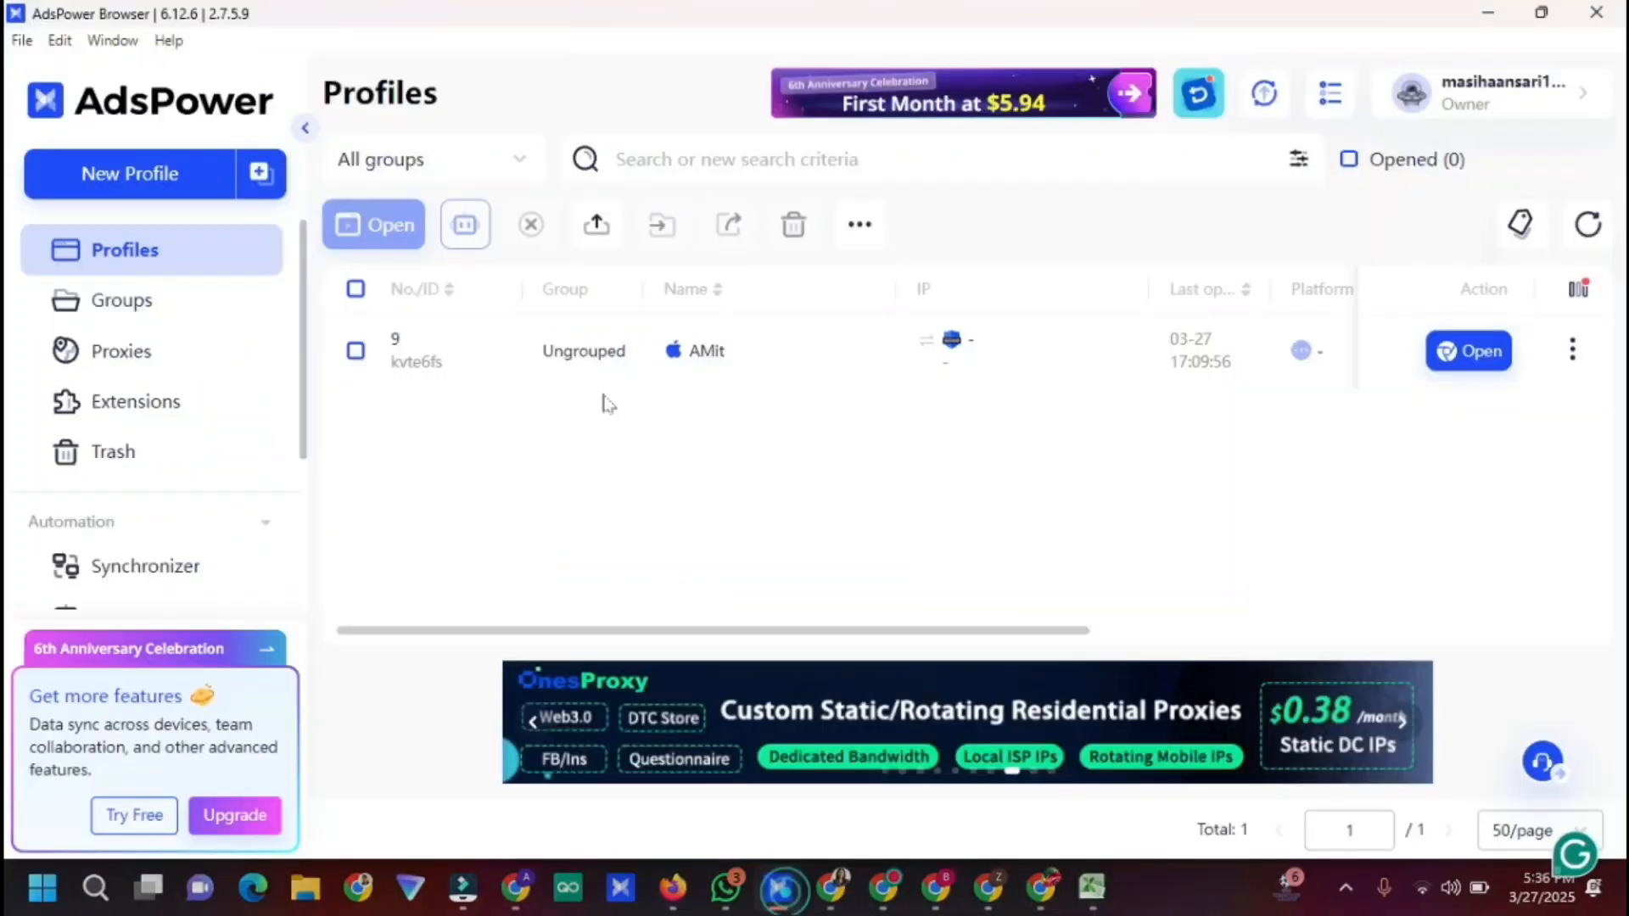
{"action": "left_click", "coordinate": [147, 176]}
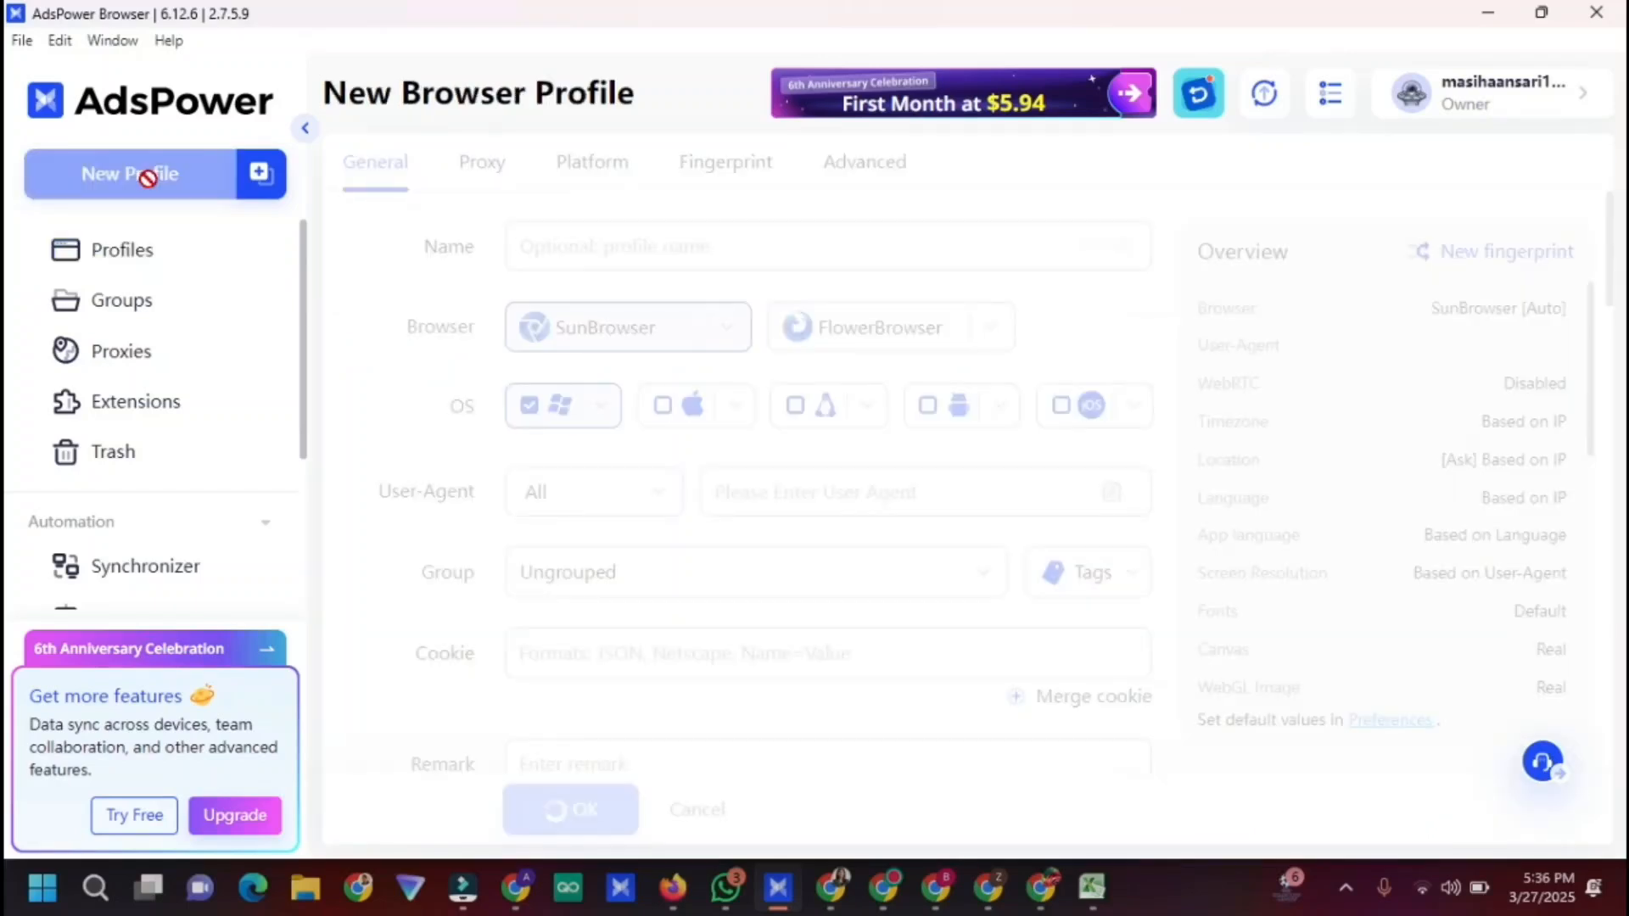
{"action": "left_click", "coordinate": [618, 238]}
{"action": "type", "text": "priya"}
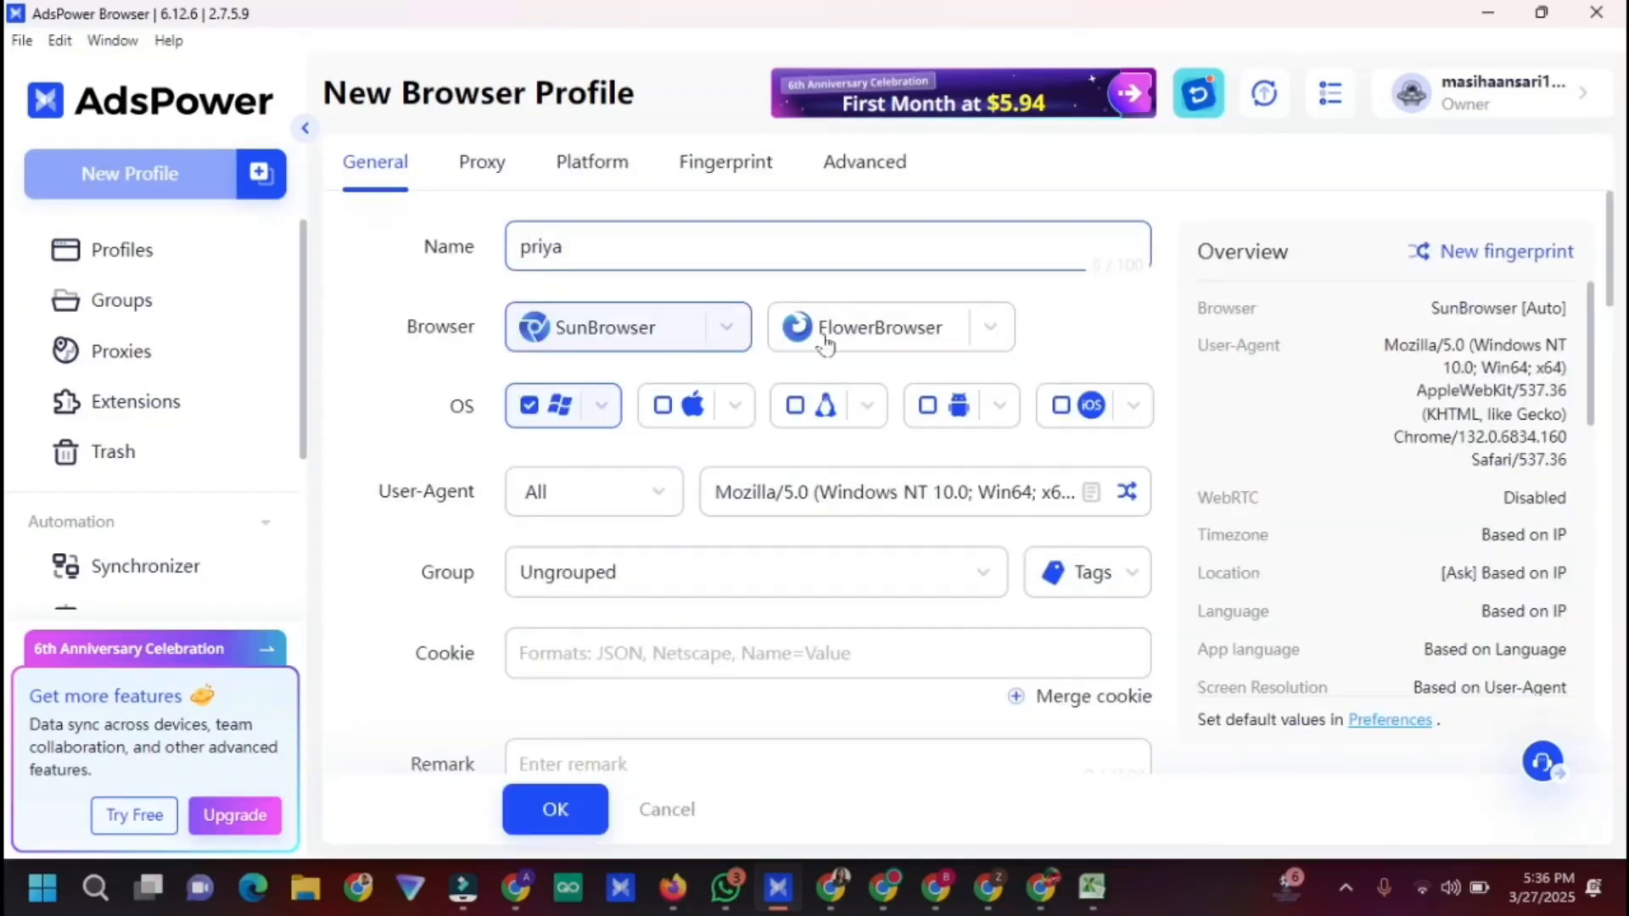
{"action": "left_click", "coordinate": [663, 406]}
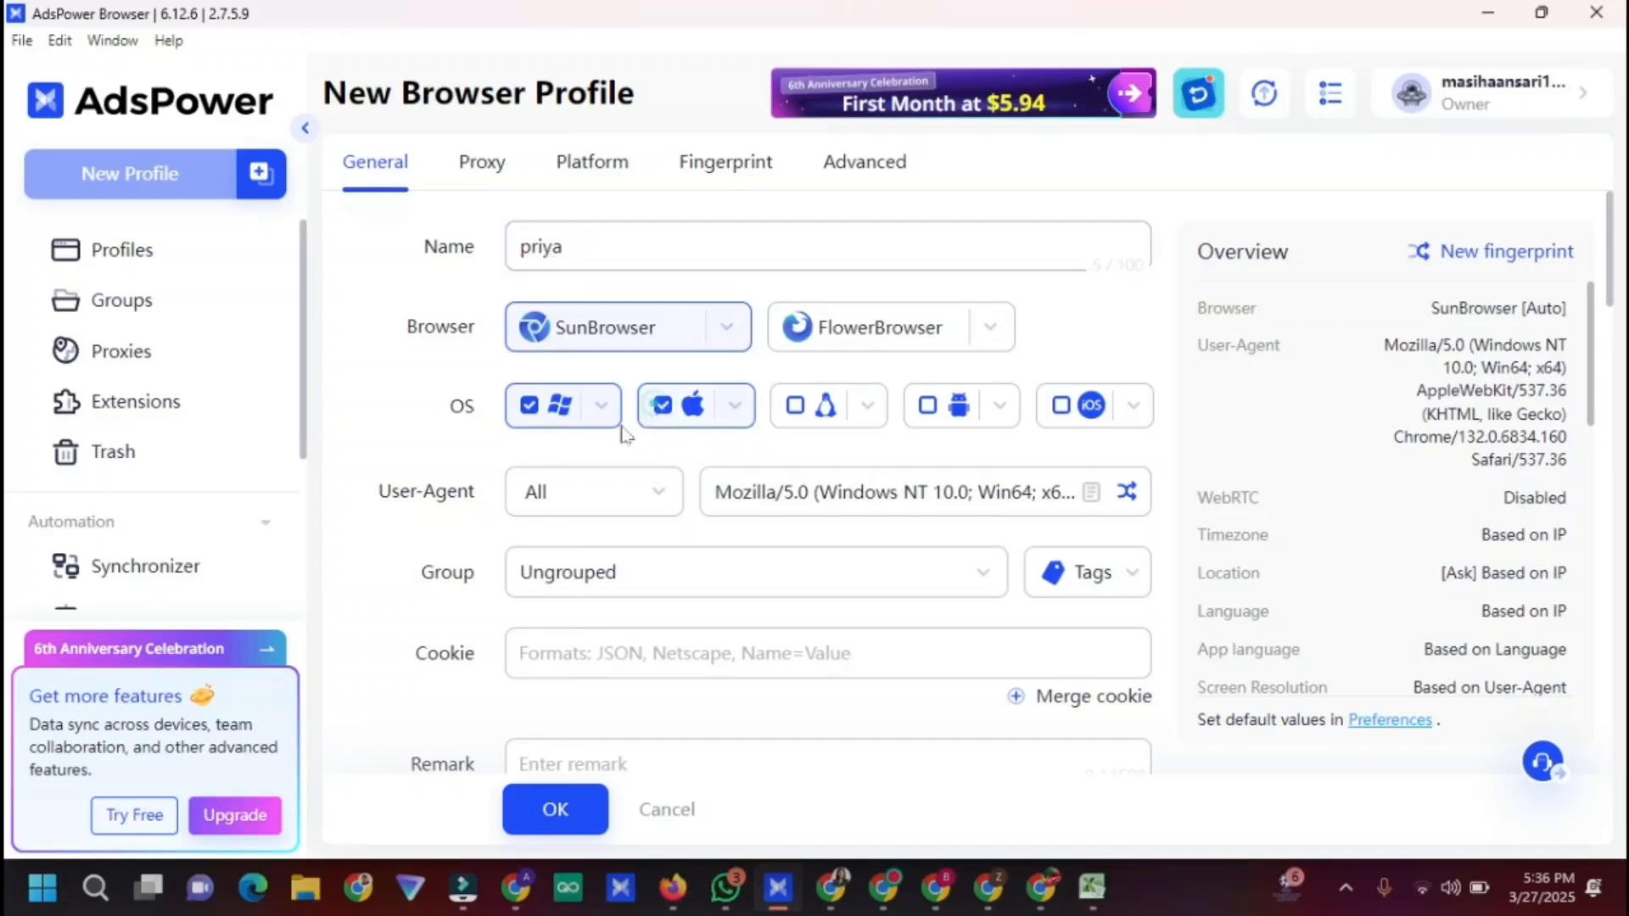
{"action": "left_click", "coordinate": [531, 406]}
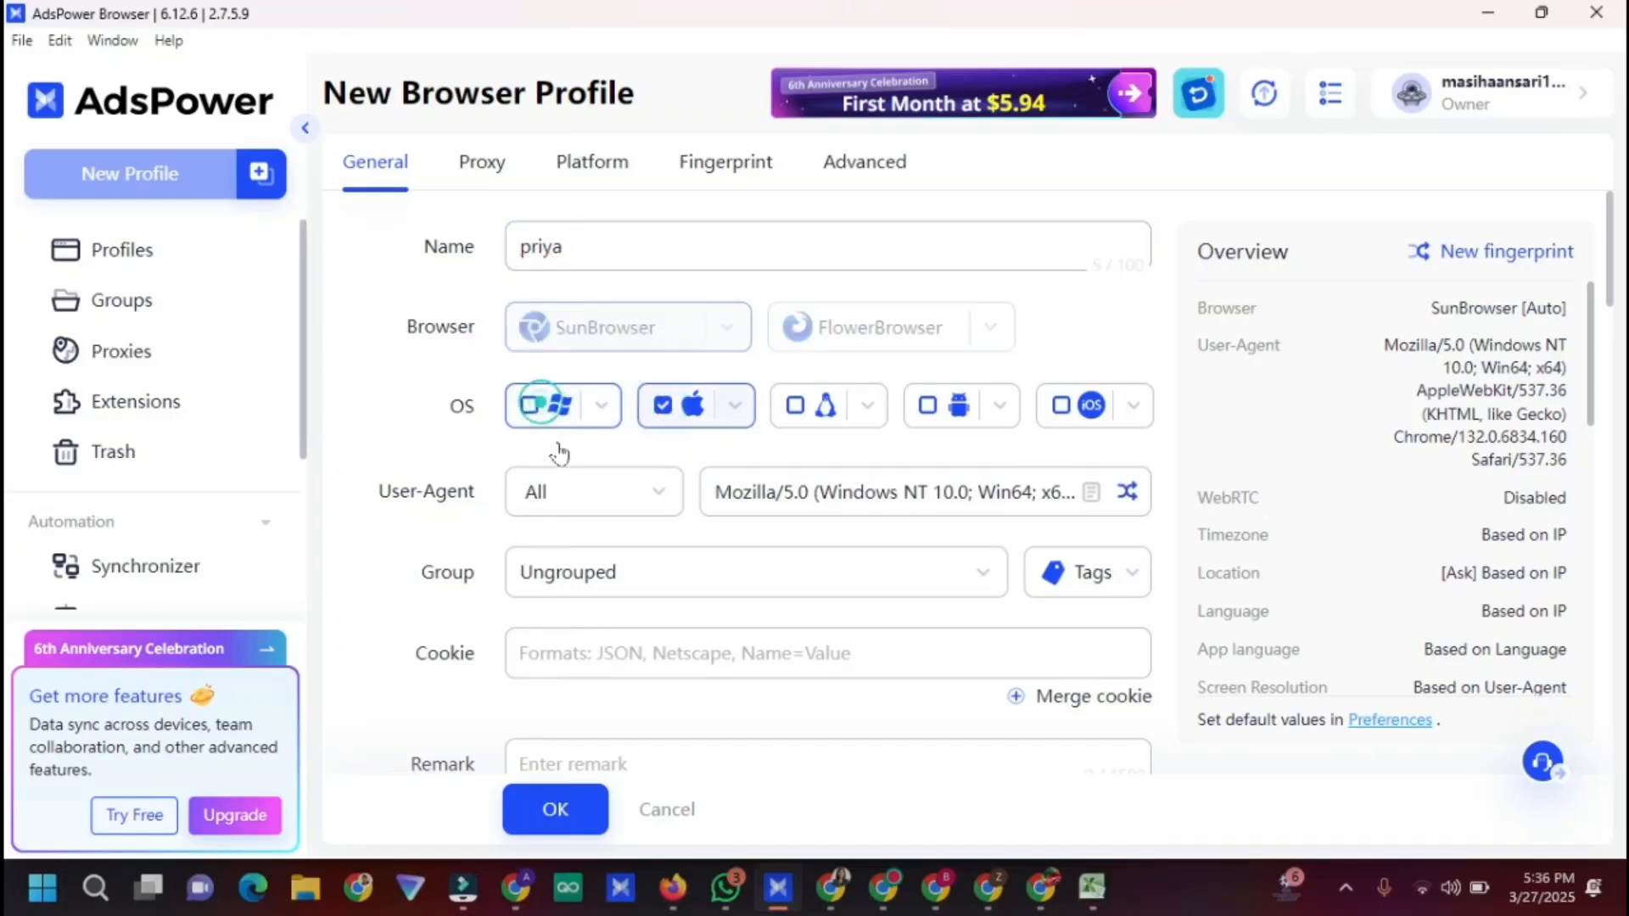
{"action": "left_click", "coordinate": [732, 409]}
{"action": "left_click", "coordinate": [700, 618]}
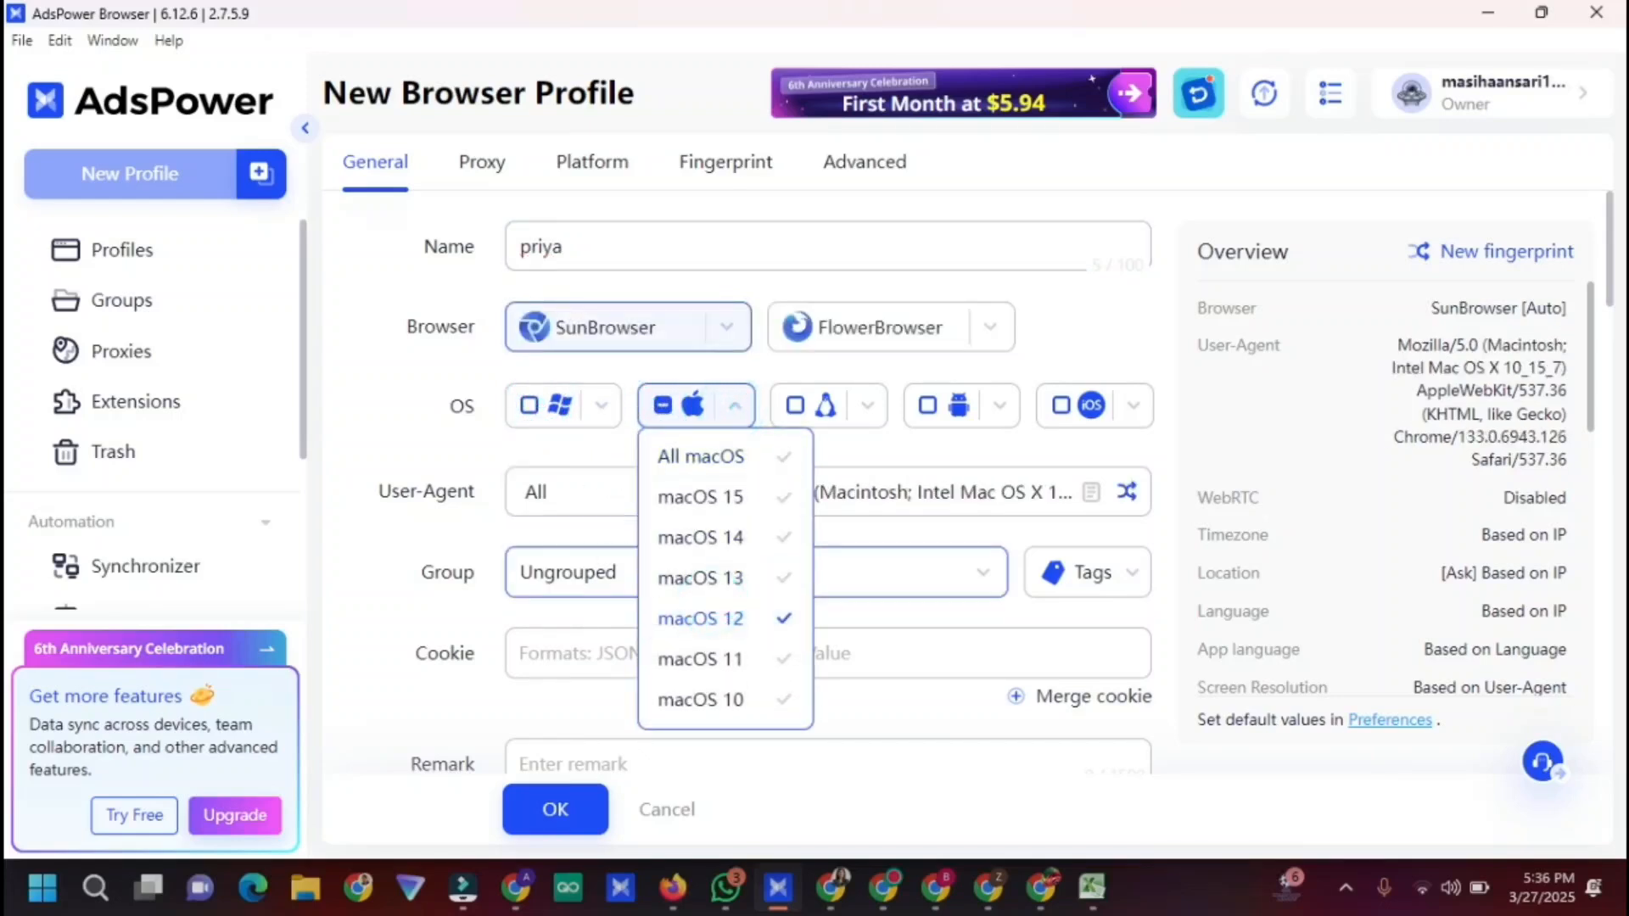
{"action": "left_click", "coordinate": [575, 559]}
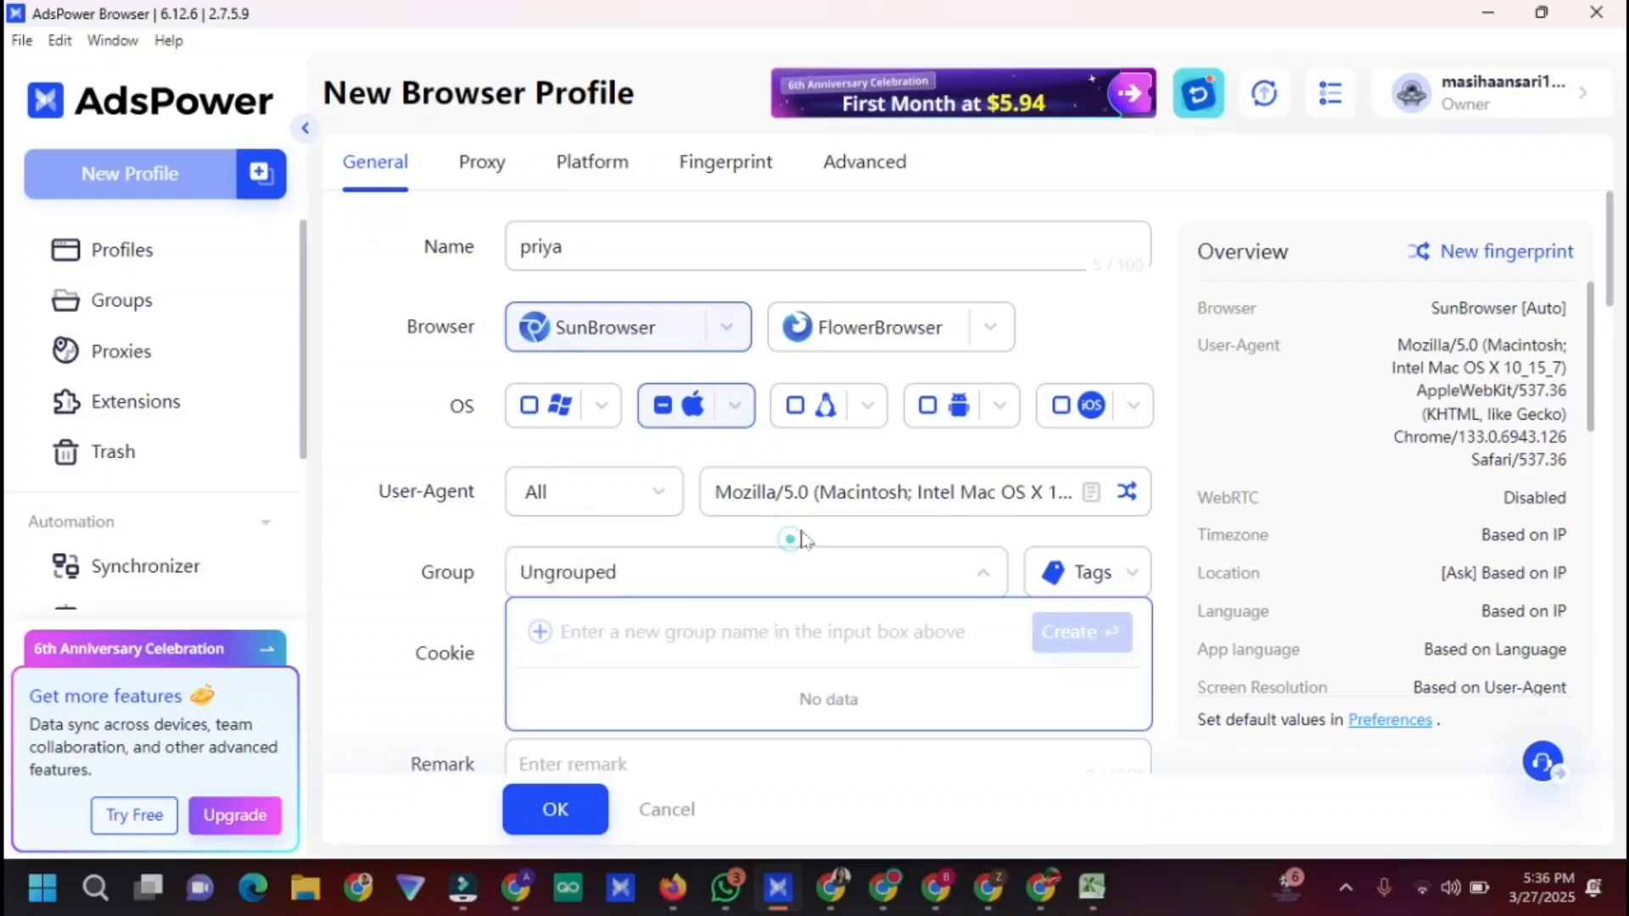
Set a Socks5 proxy from the pasted LunaProxy details, check it, generate a new fingerprint and save
{"action": "scroll", "coordinate": [801, 540], "scroll_direction": "down", "scroll_amount": 5}
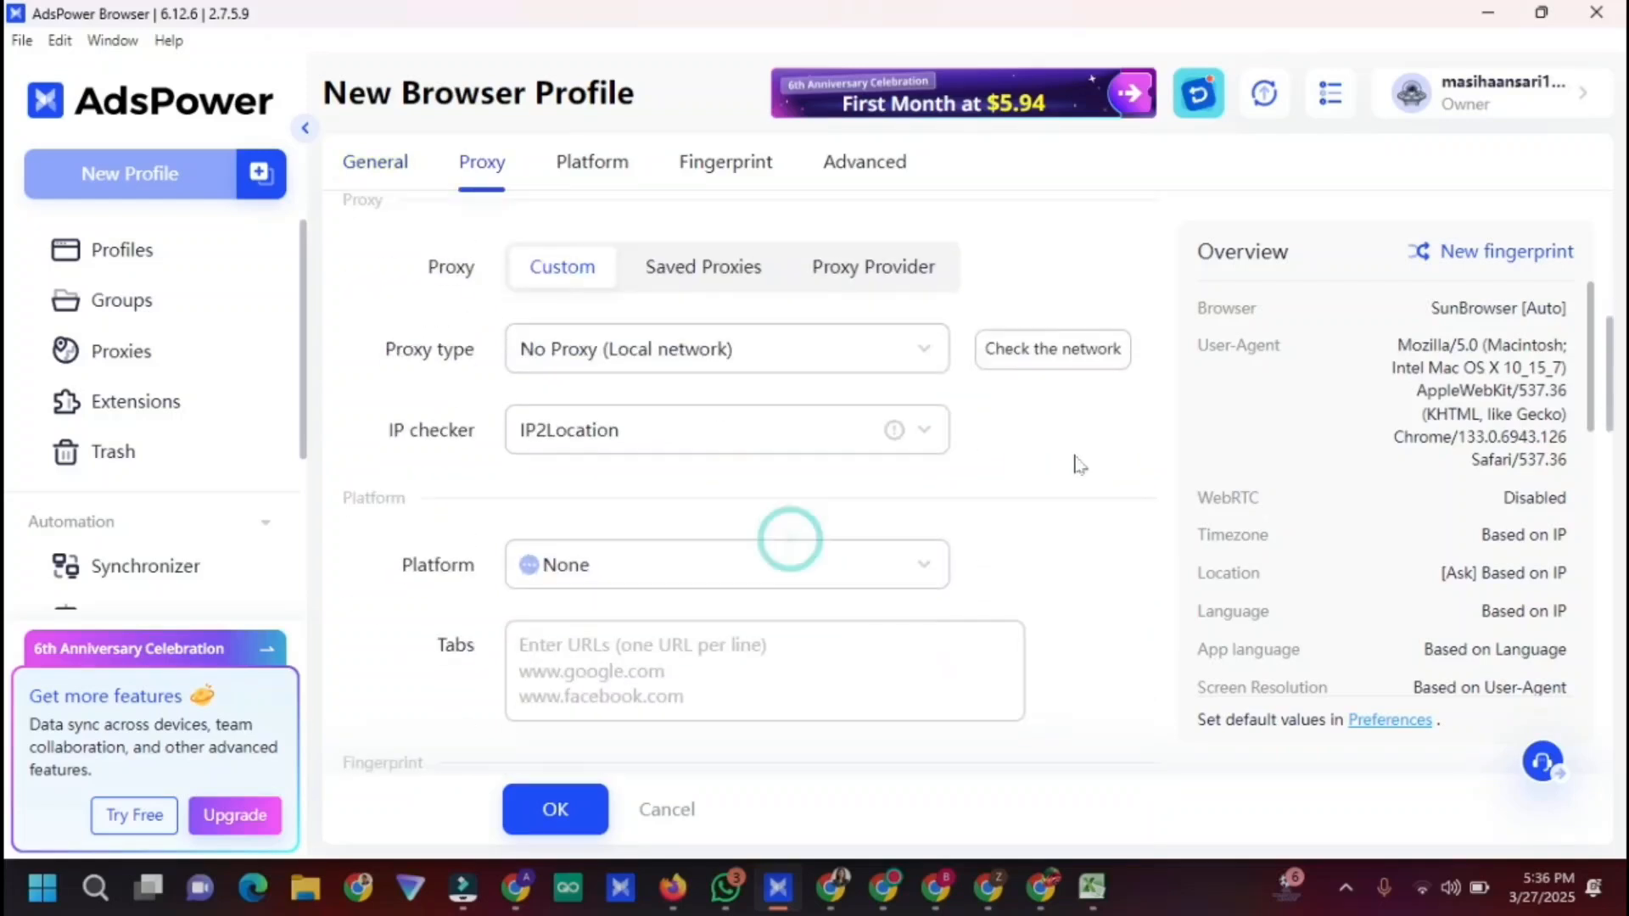
{"action": "left_click", "coordinate": [876, 357]}
{"action": "left_click", "coordinate": [662, 570]}
{"action": "left_click", "coordinate": [658, 509]}
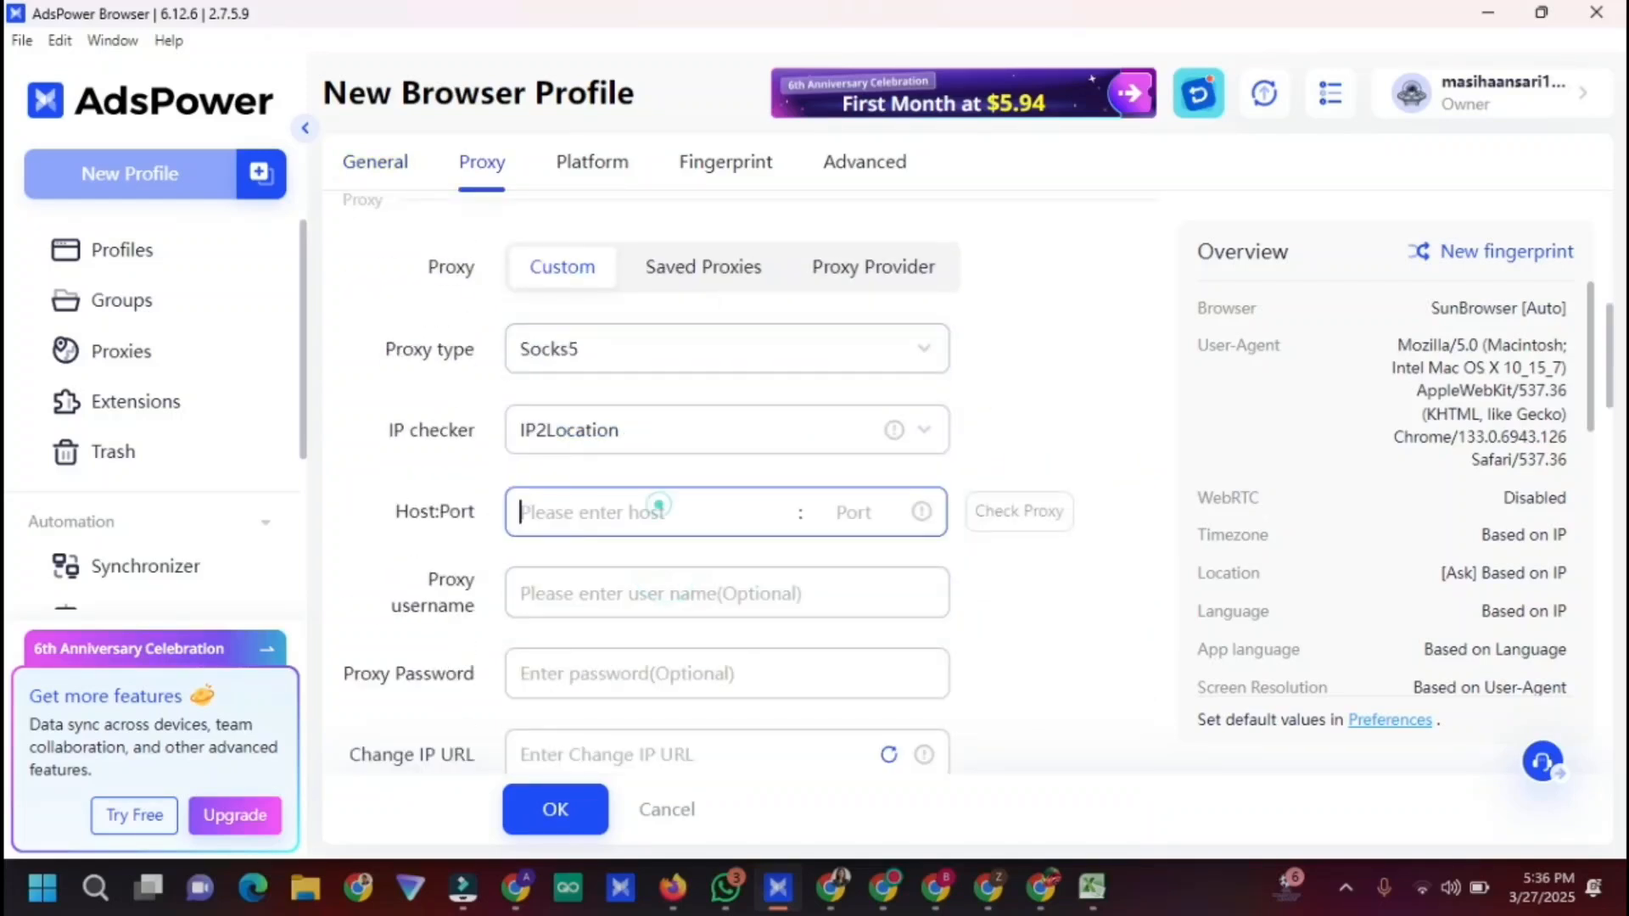
{"action": "key", "text": "ctrl+v"}
{"action": "left_click", "coordinate": [1018, 514]}
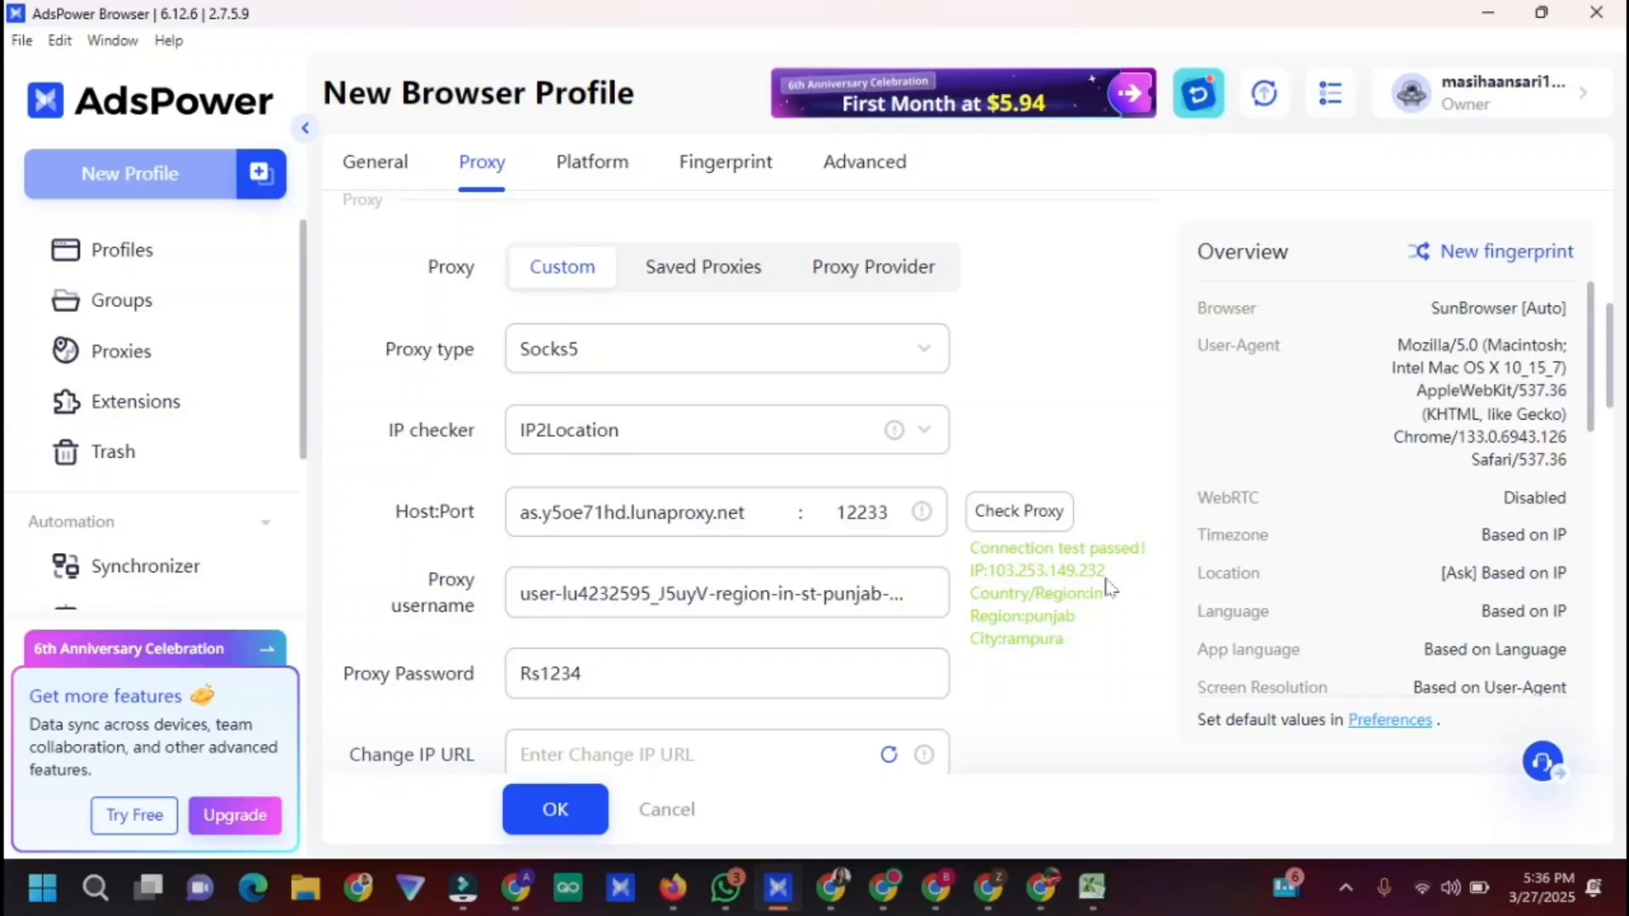
{"action": "scroll", "coordinate": [1094, 577], "scroll_direction": "down", "scroll_amount": 5}
{"action": "left_click", "coordinate": [1532, 265]}
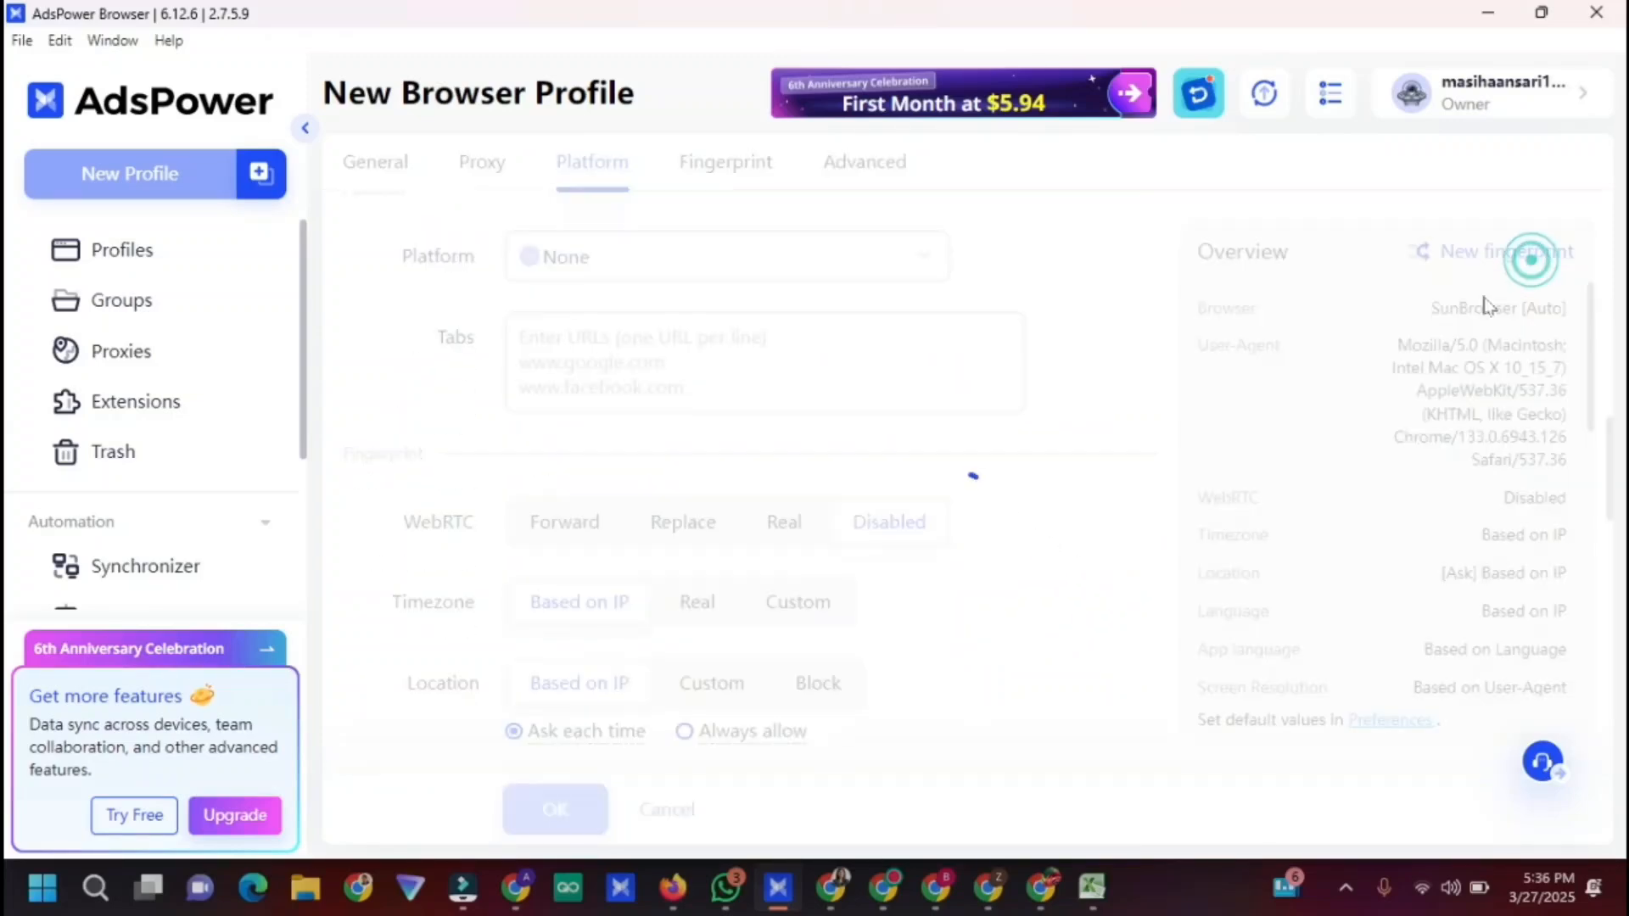
{"action": "left_click", "coordinate": [560, 810]}
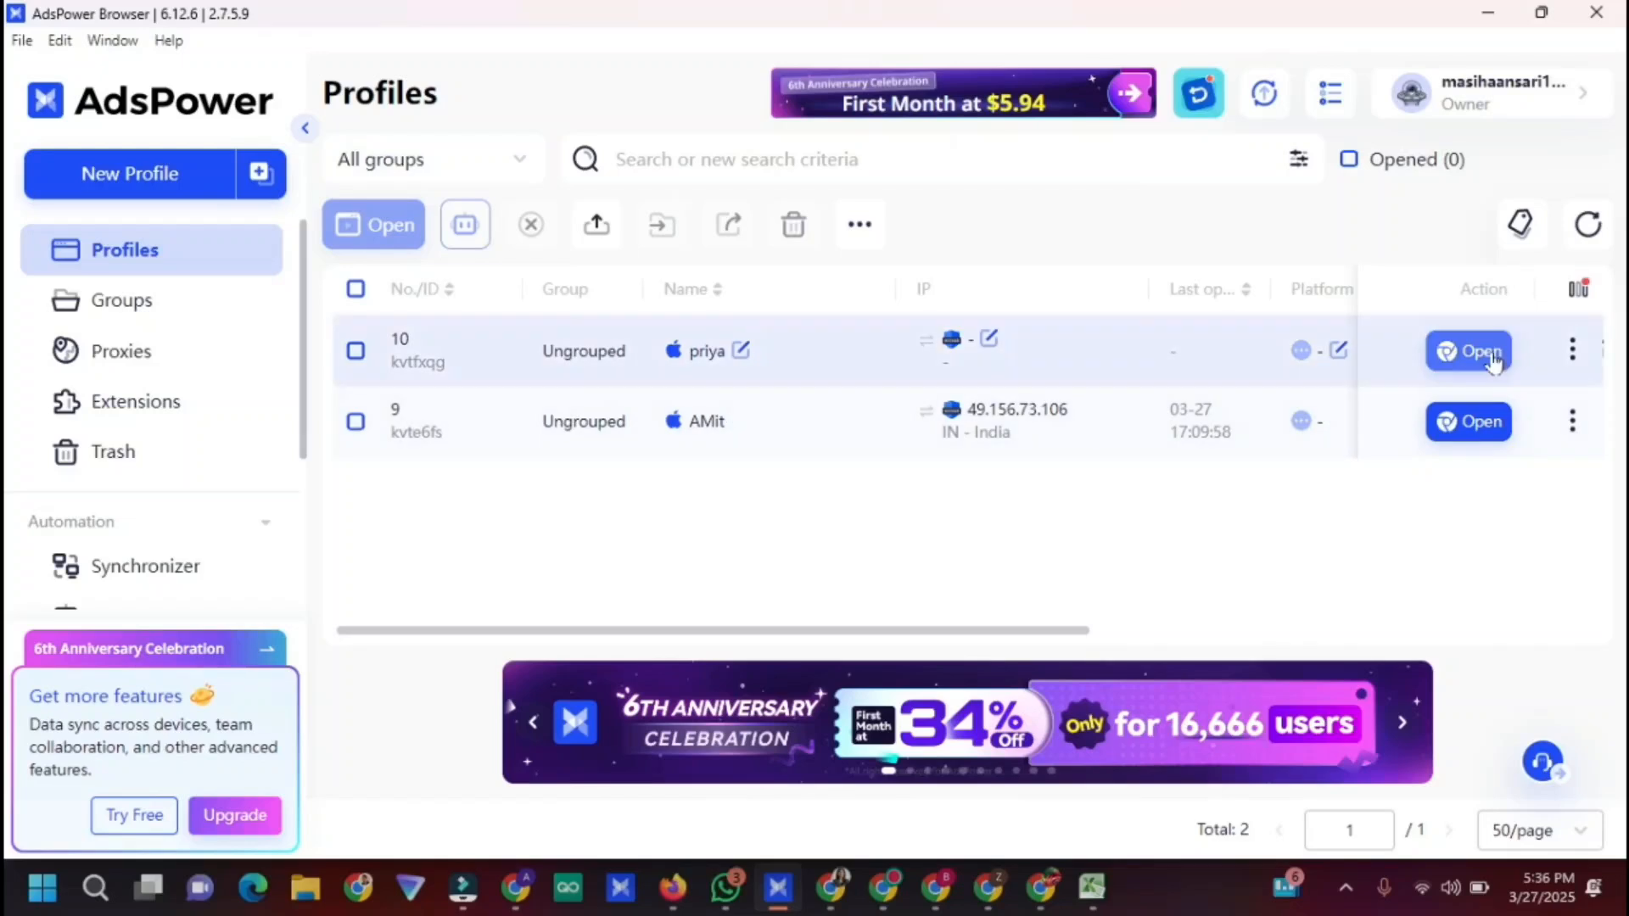
Launch profile 10 and select its ZIP code 151108 under Fingerprint Information
{"action": "left_click", "coordinate": [1471, 352]}
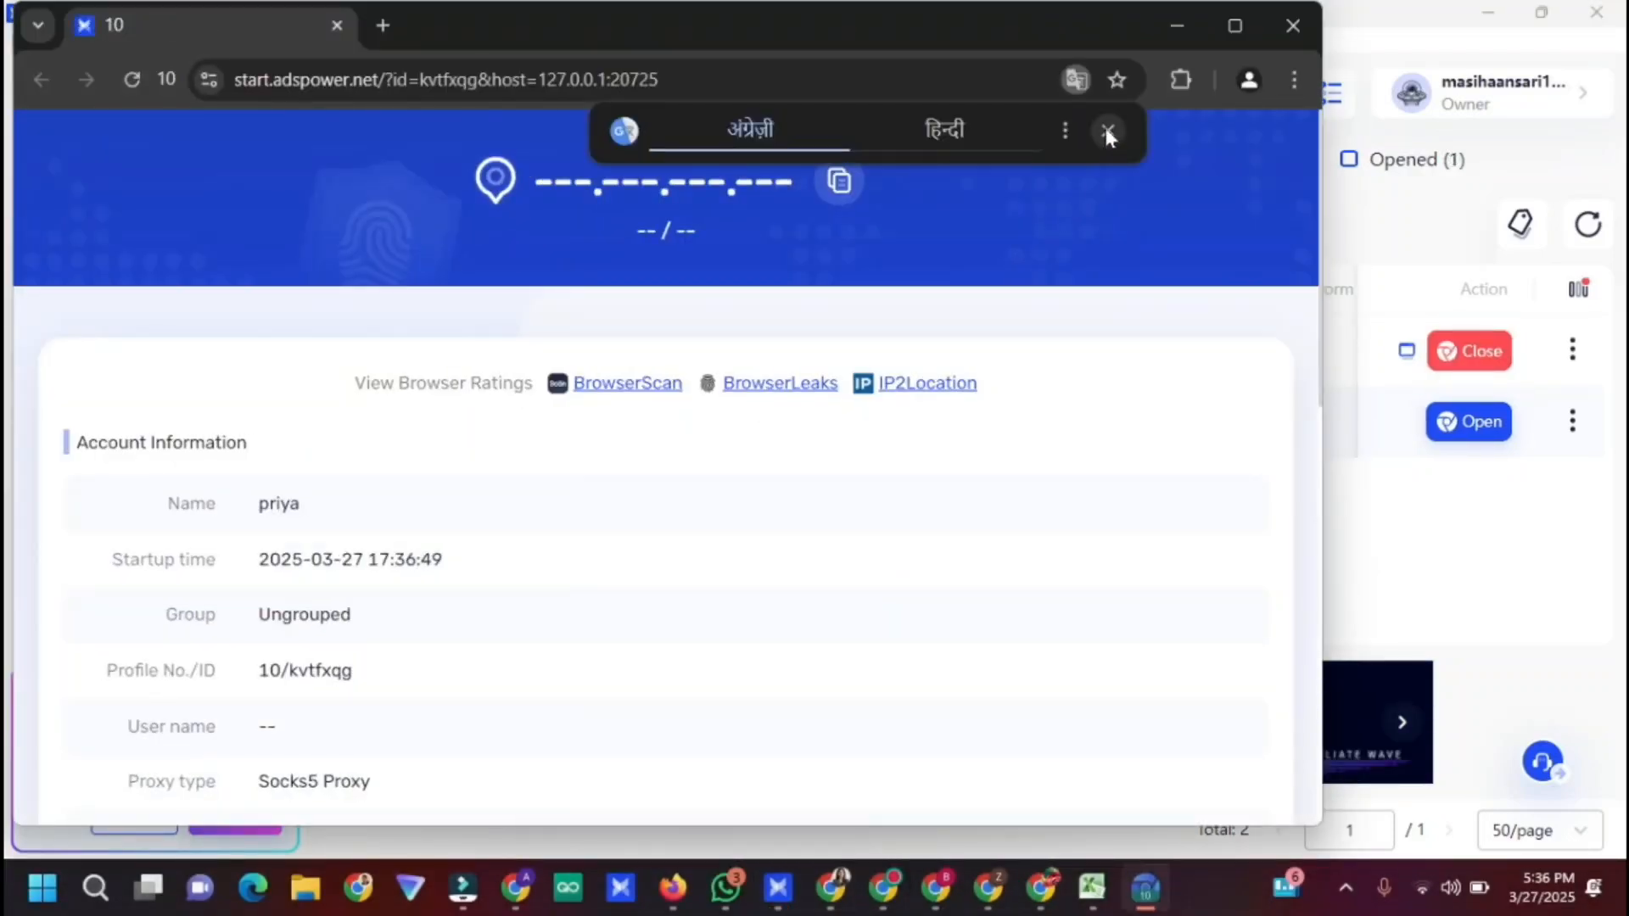
{"action": "left_click", "coordinate": [1106, 134]}
{"action": "scroll", "coordinate": [920, 491], "scroll_direction": "down", "scroll_amount": 7}
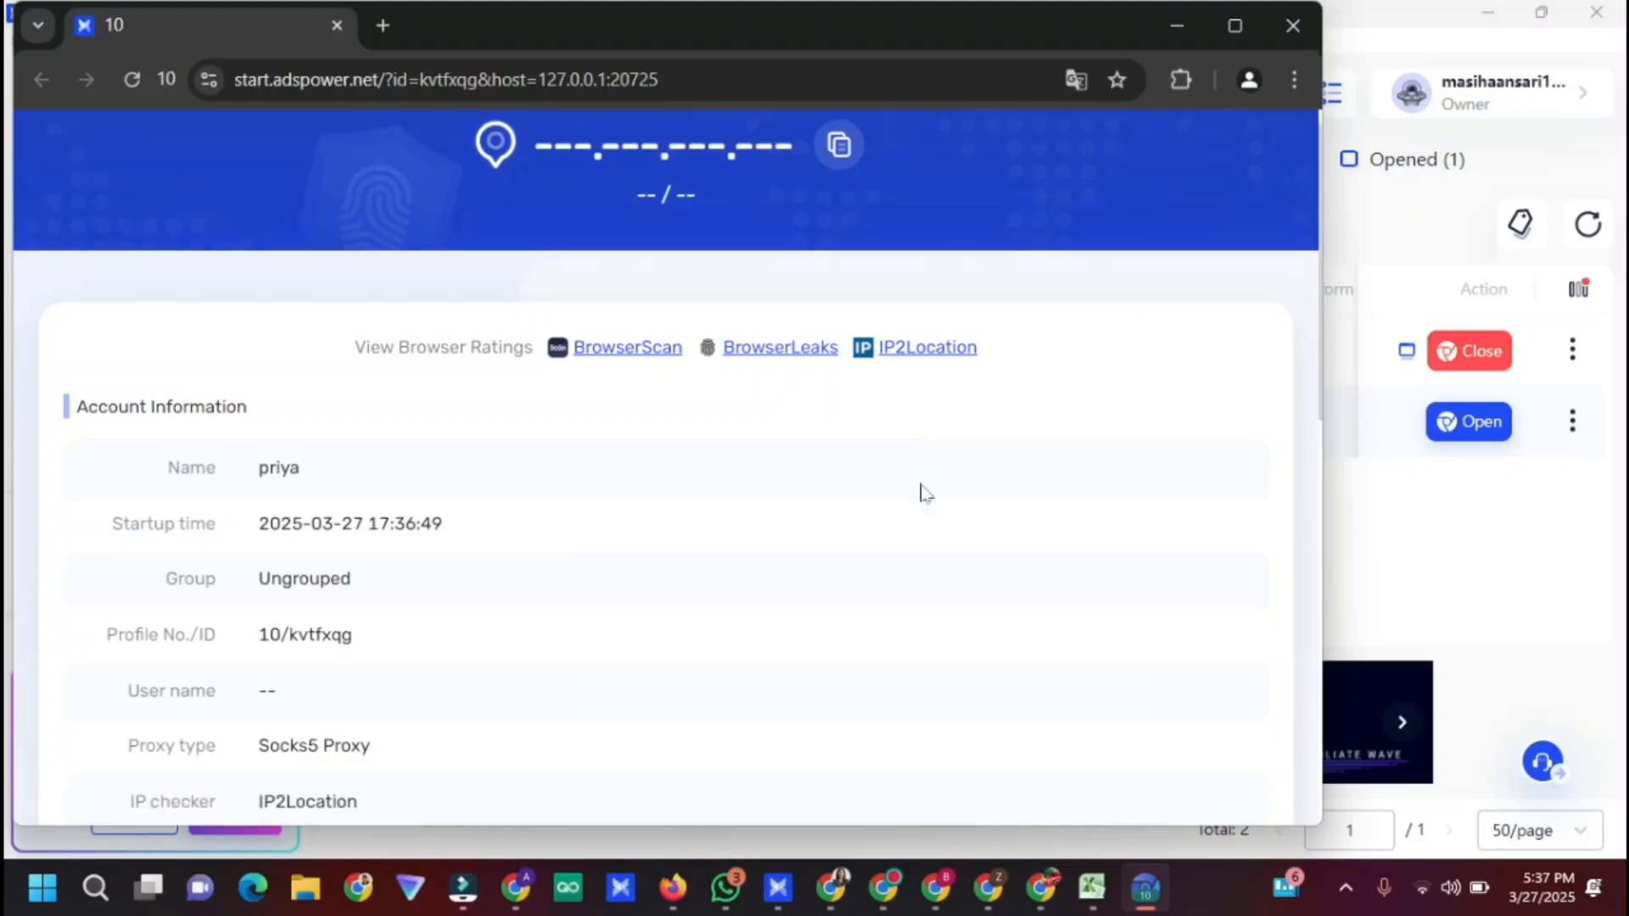
{"action": "scroll", "coordinate": [722, 383], "scroll_direction": "up", "scroll_amount": 7}
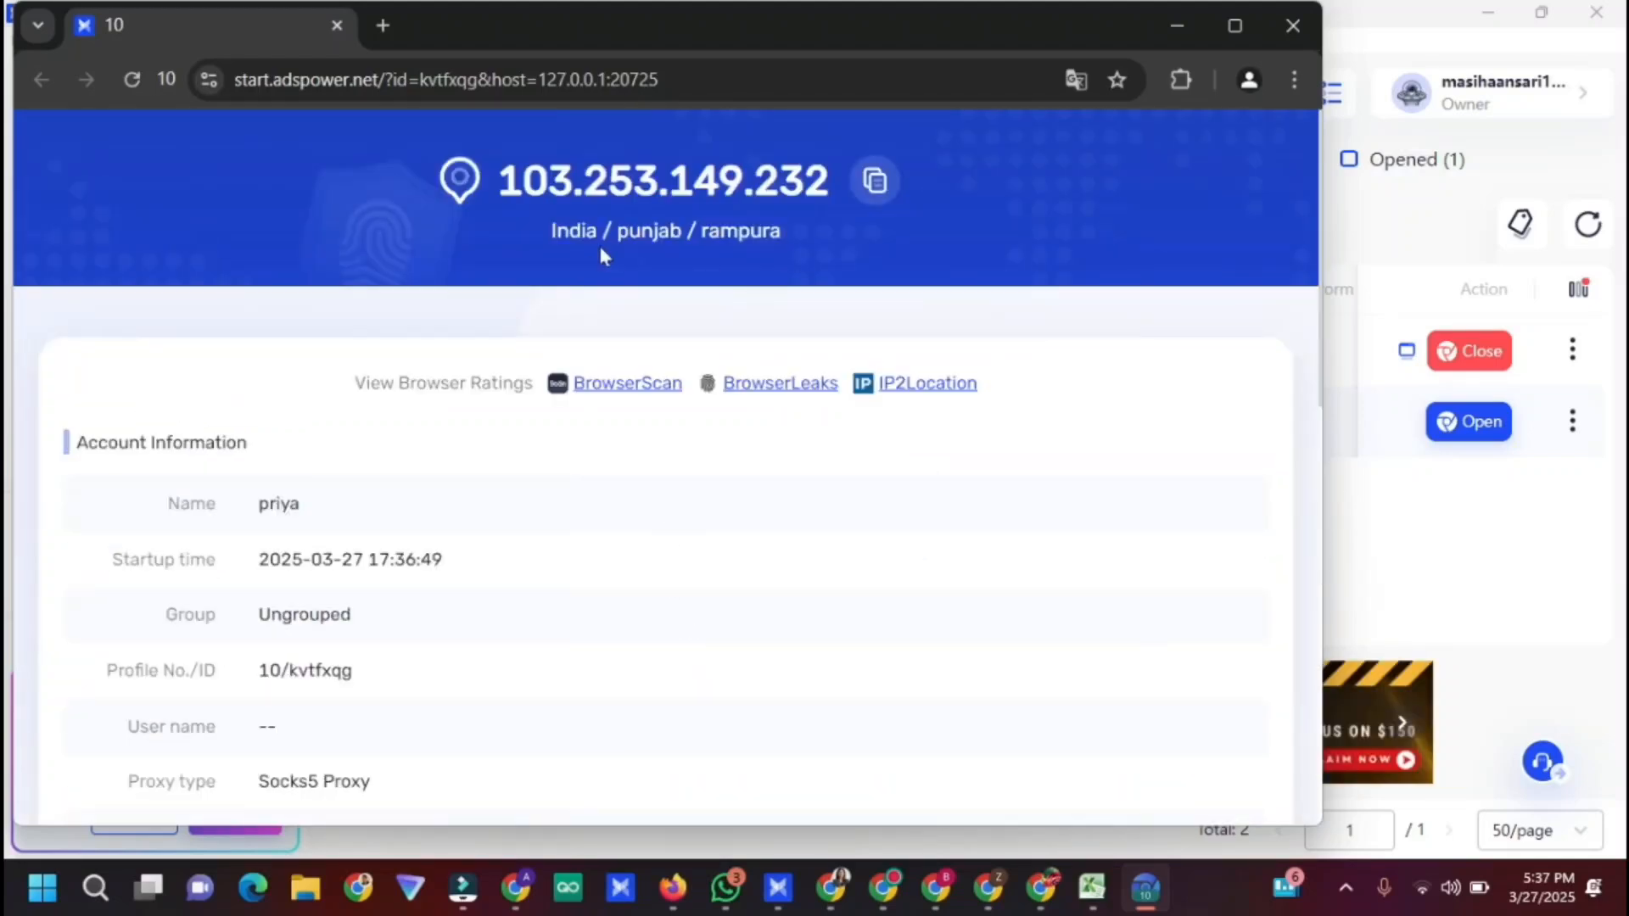
{"action": "scroll", "coordinate": [580, 382], "scroll_direction": "down", "scroll_amount": 10}
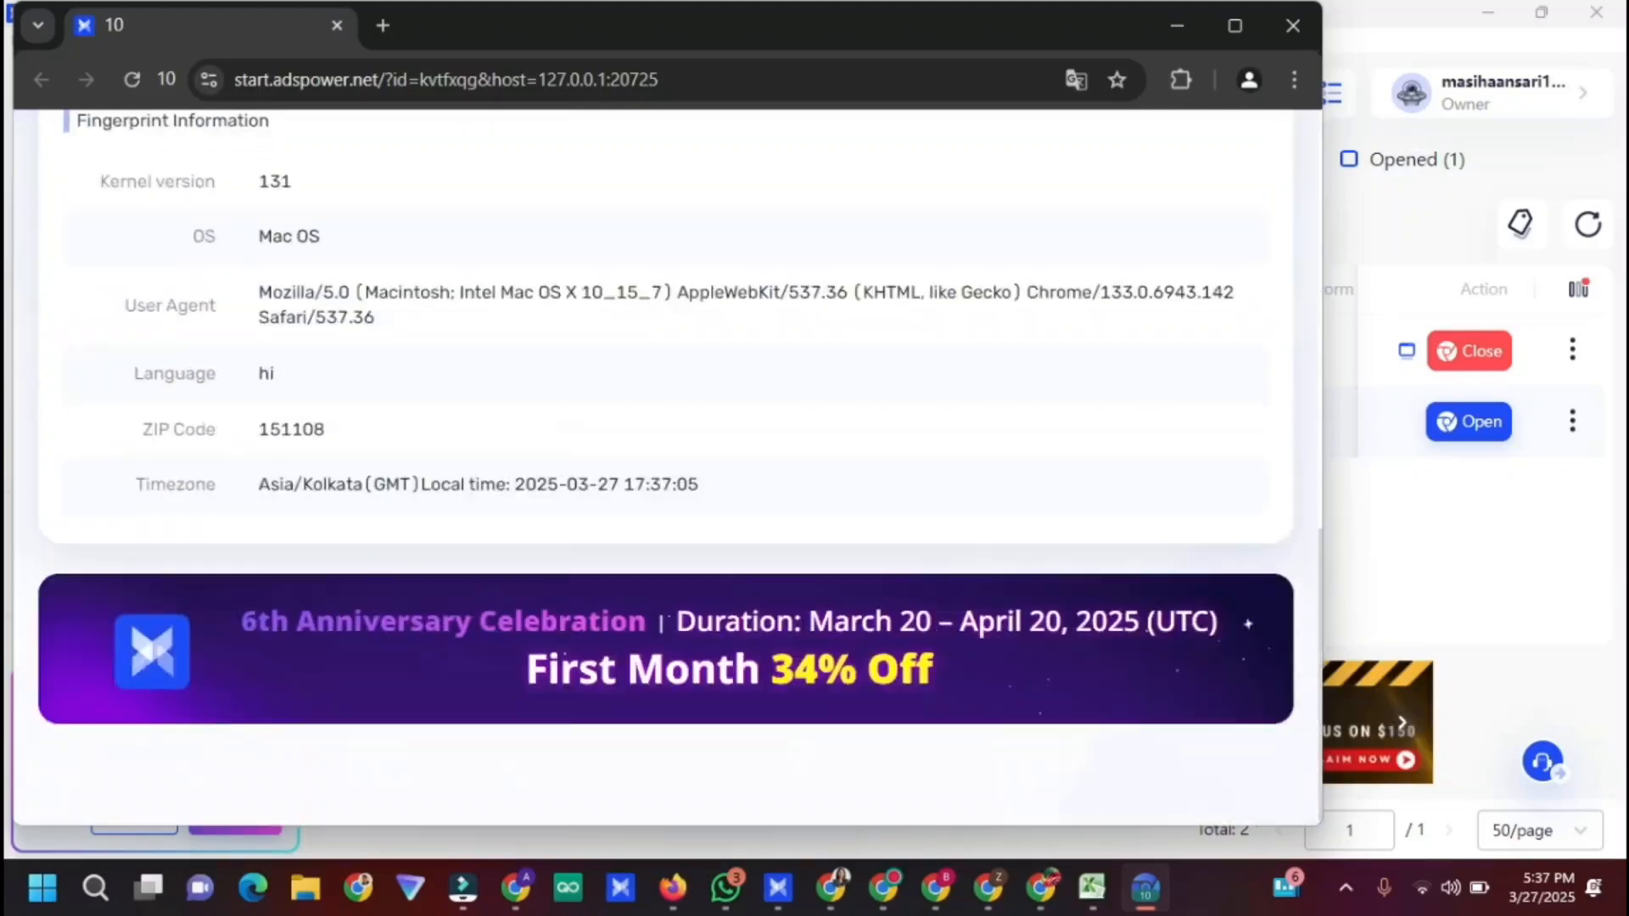
{"action": "double_click", "coordinate": [316, 428]}
Search Google for 'adsense' and open the Google AdSense result
{"action": "left_click", "coordinate": [838, 889]}
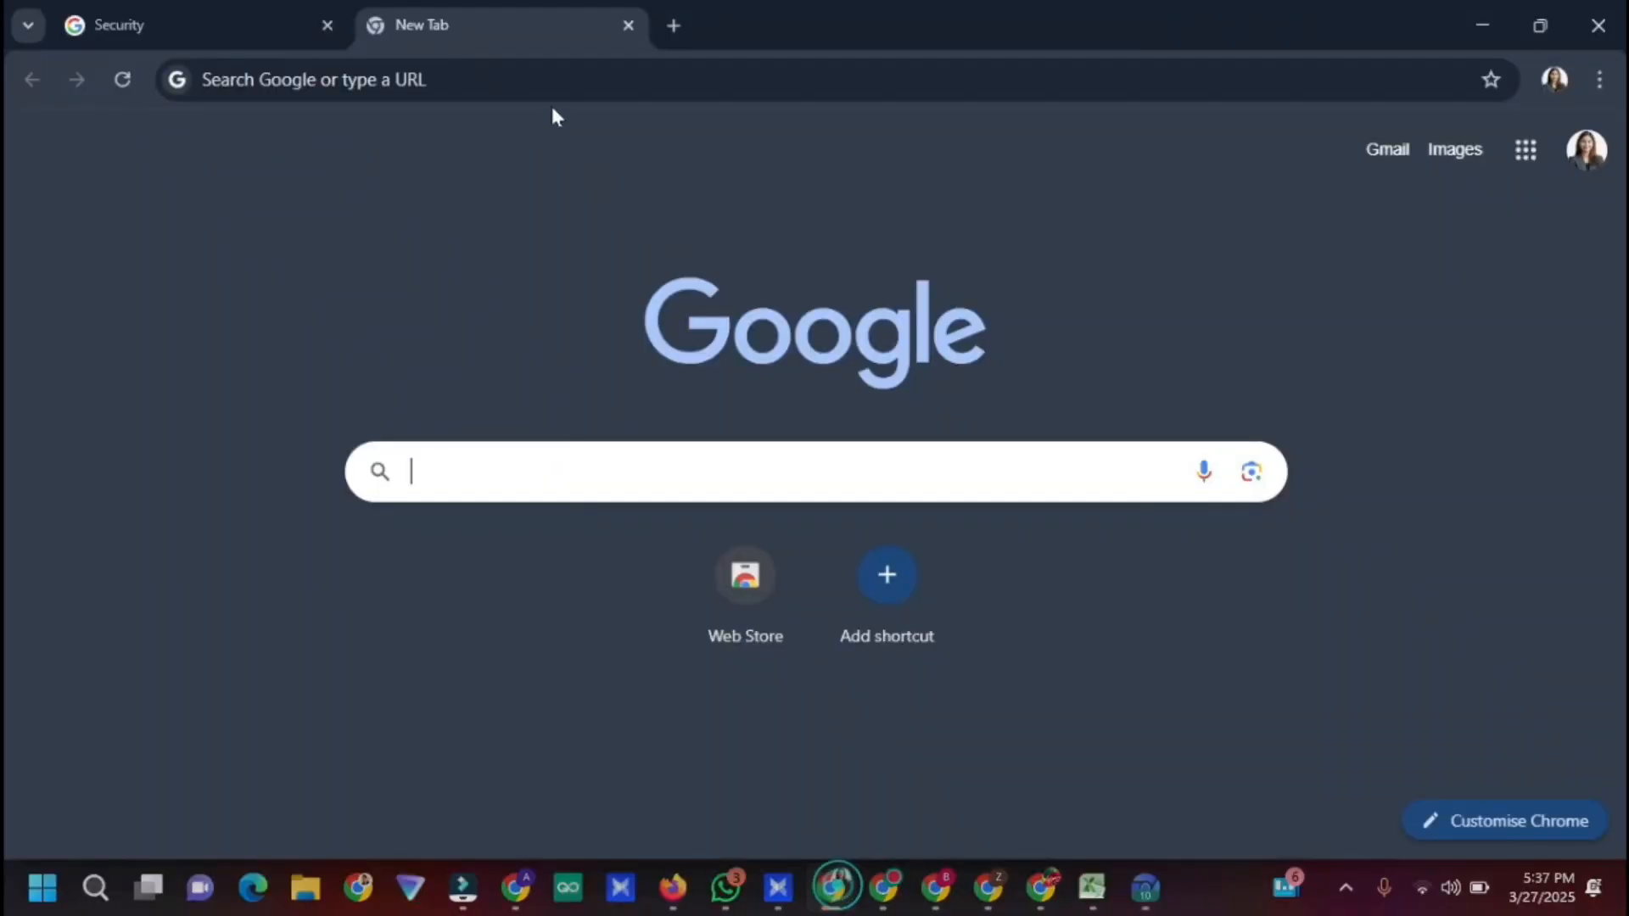
{"action": "left_click", "coordinate": [576, 470]}
{"action": "type", "text": "adsense"}
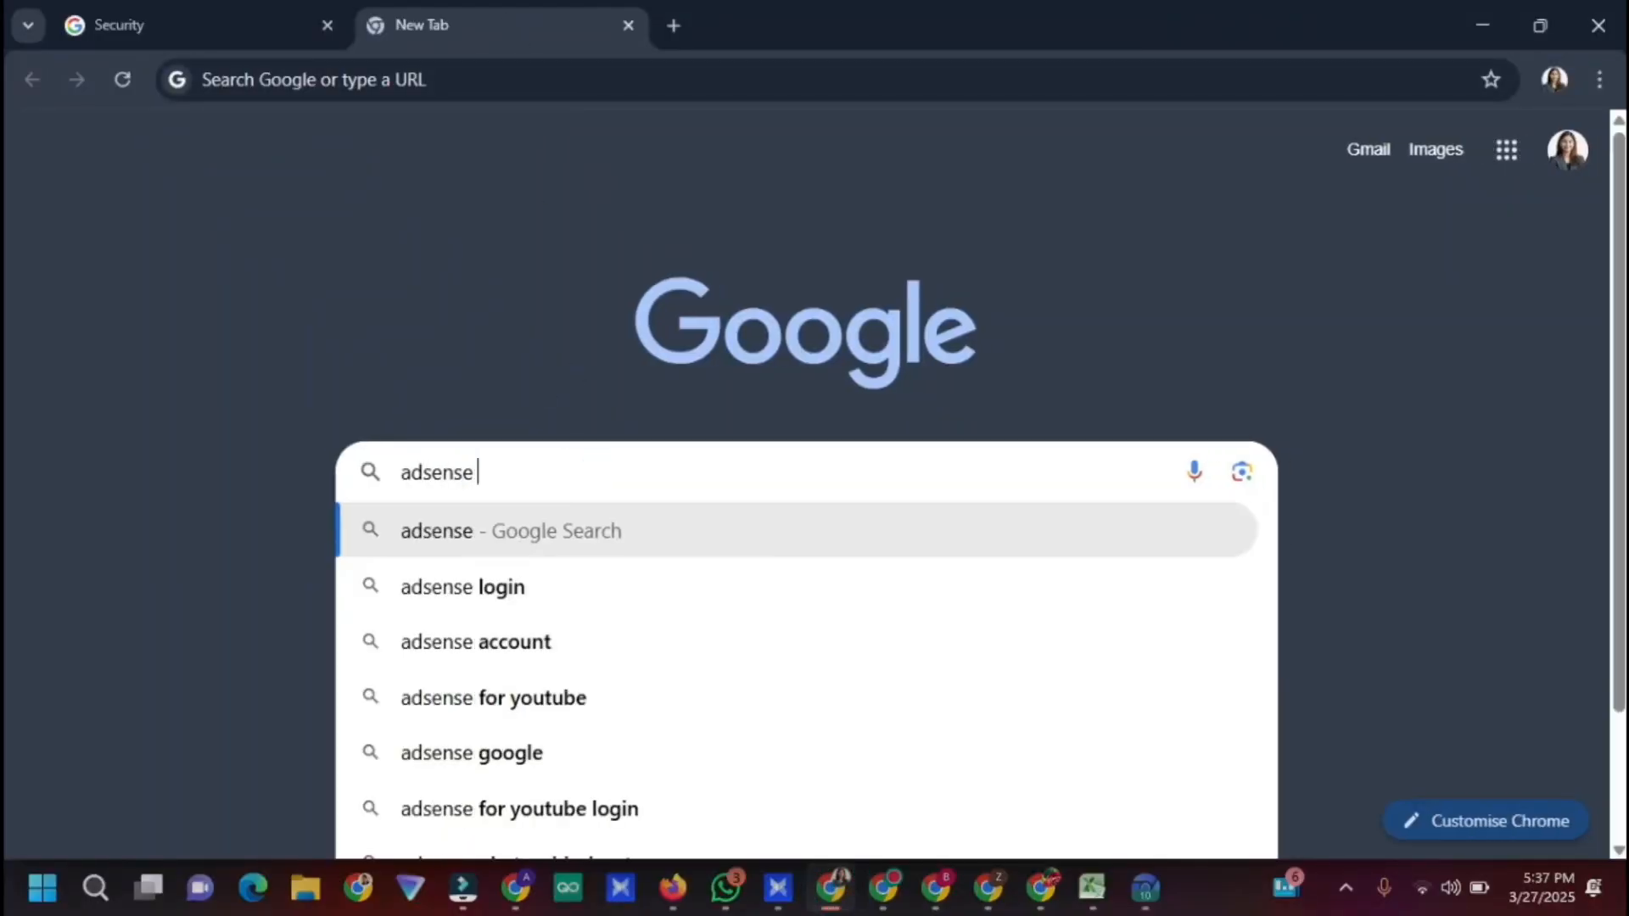
{"action": "key", "text": "Return"}
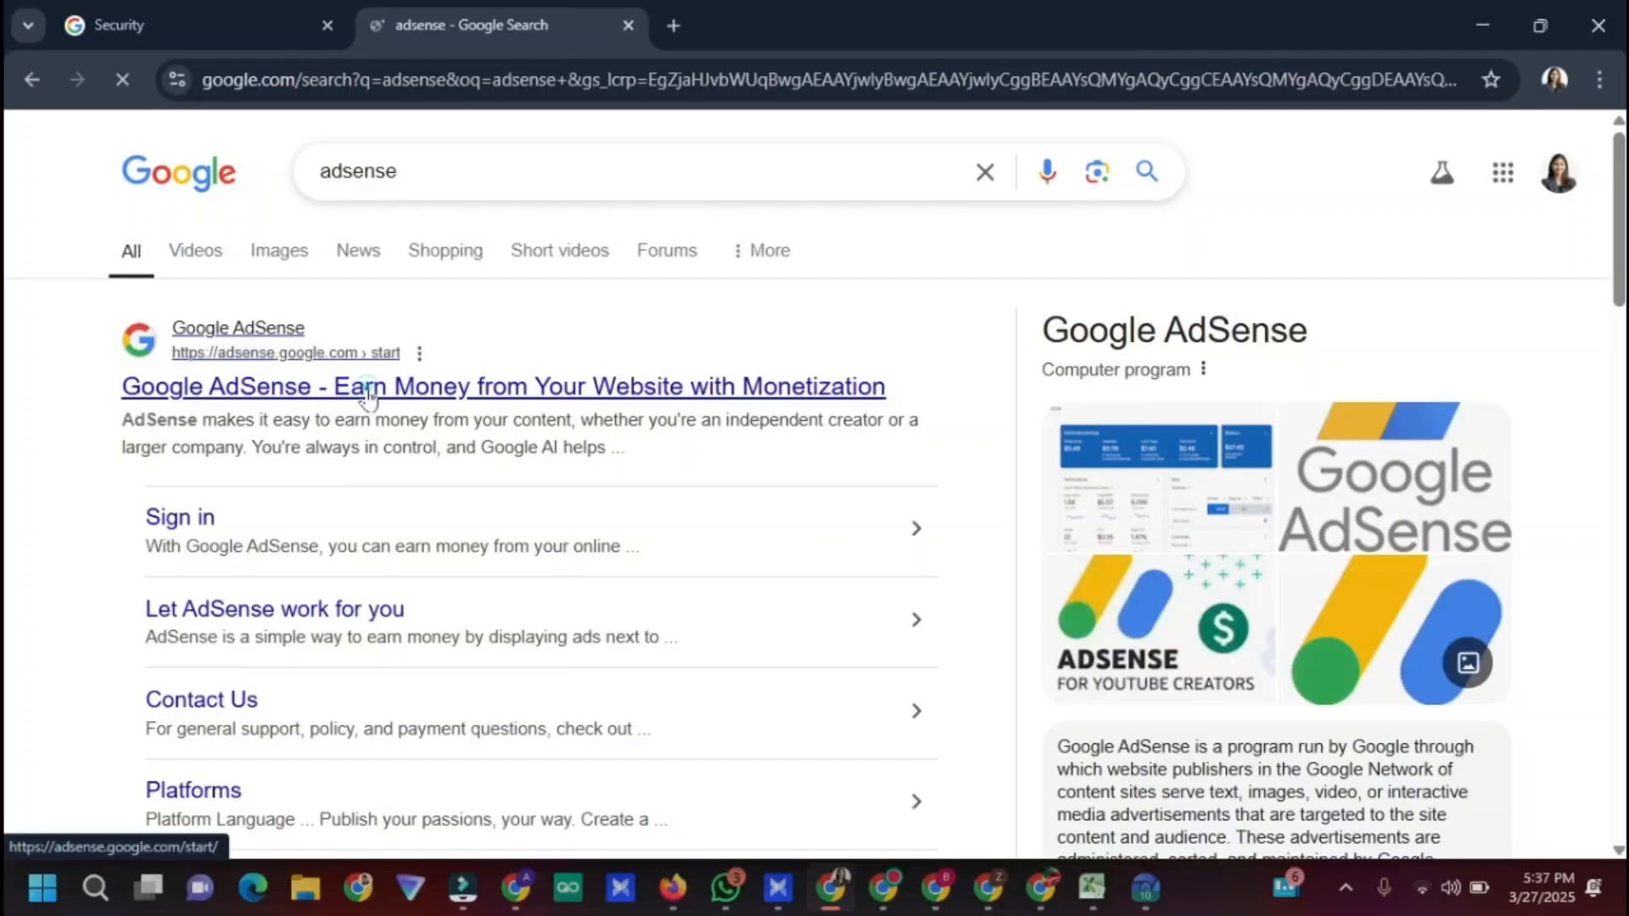
{"action": "left_click", "coordinate": [367, 392]}
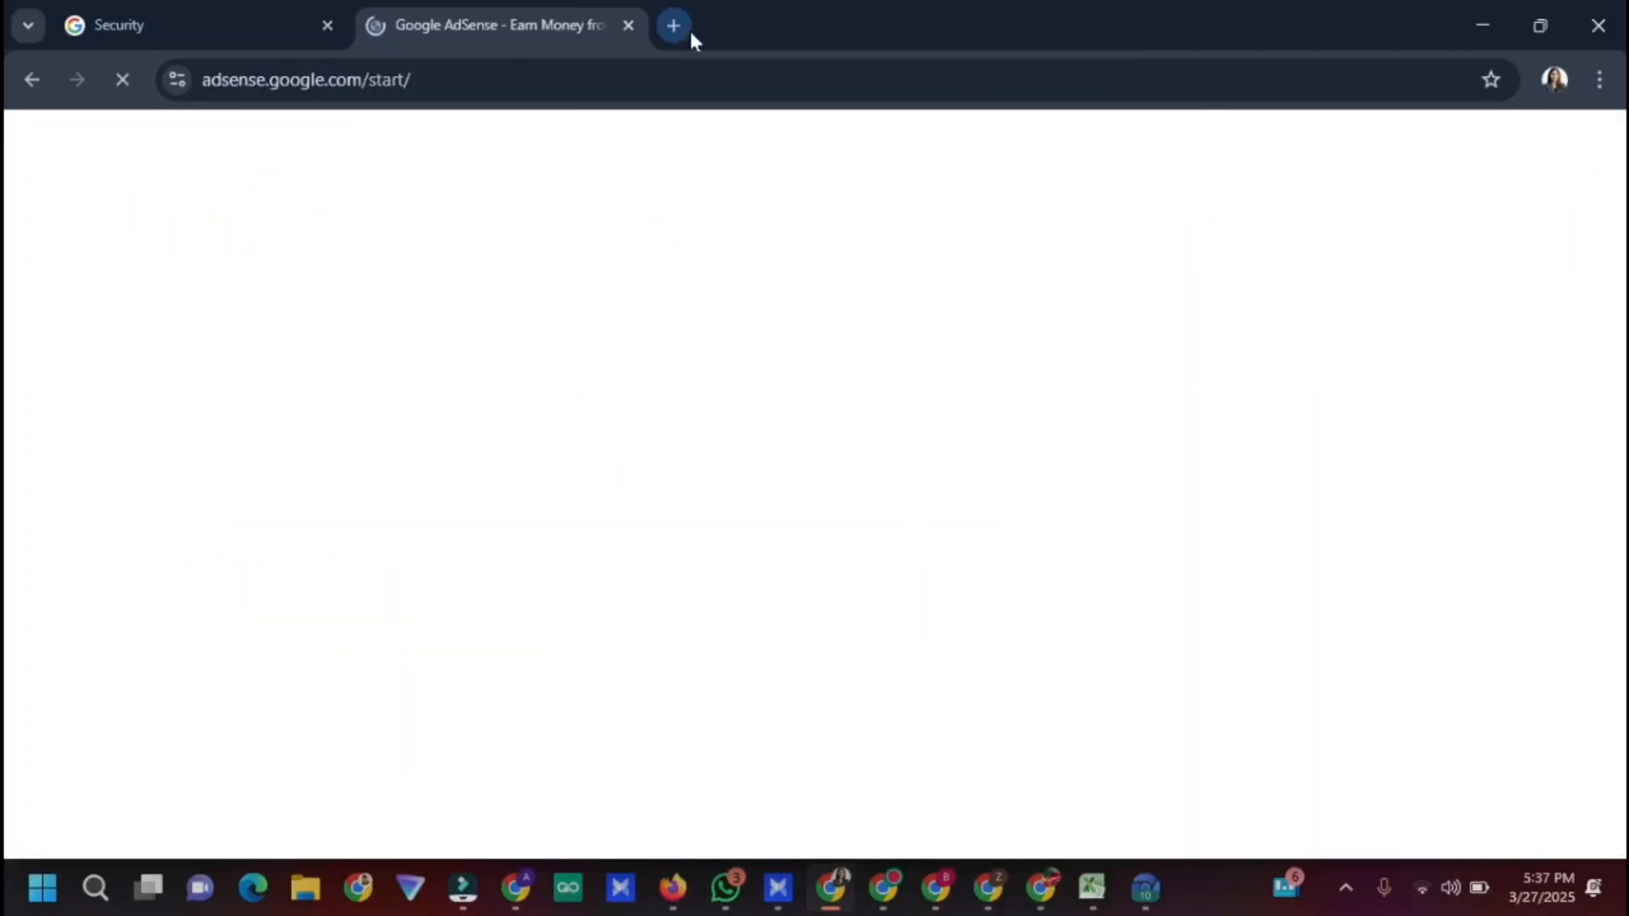
Search 'random addres' in a new tab to view India address-generator results
{"action": "left_click", "coordinate": [675, 26]}
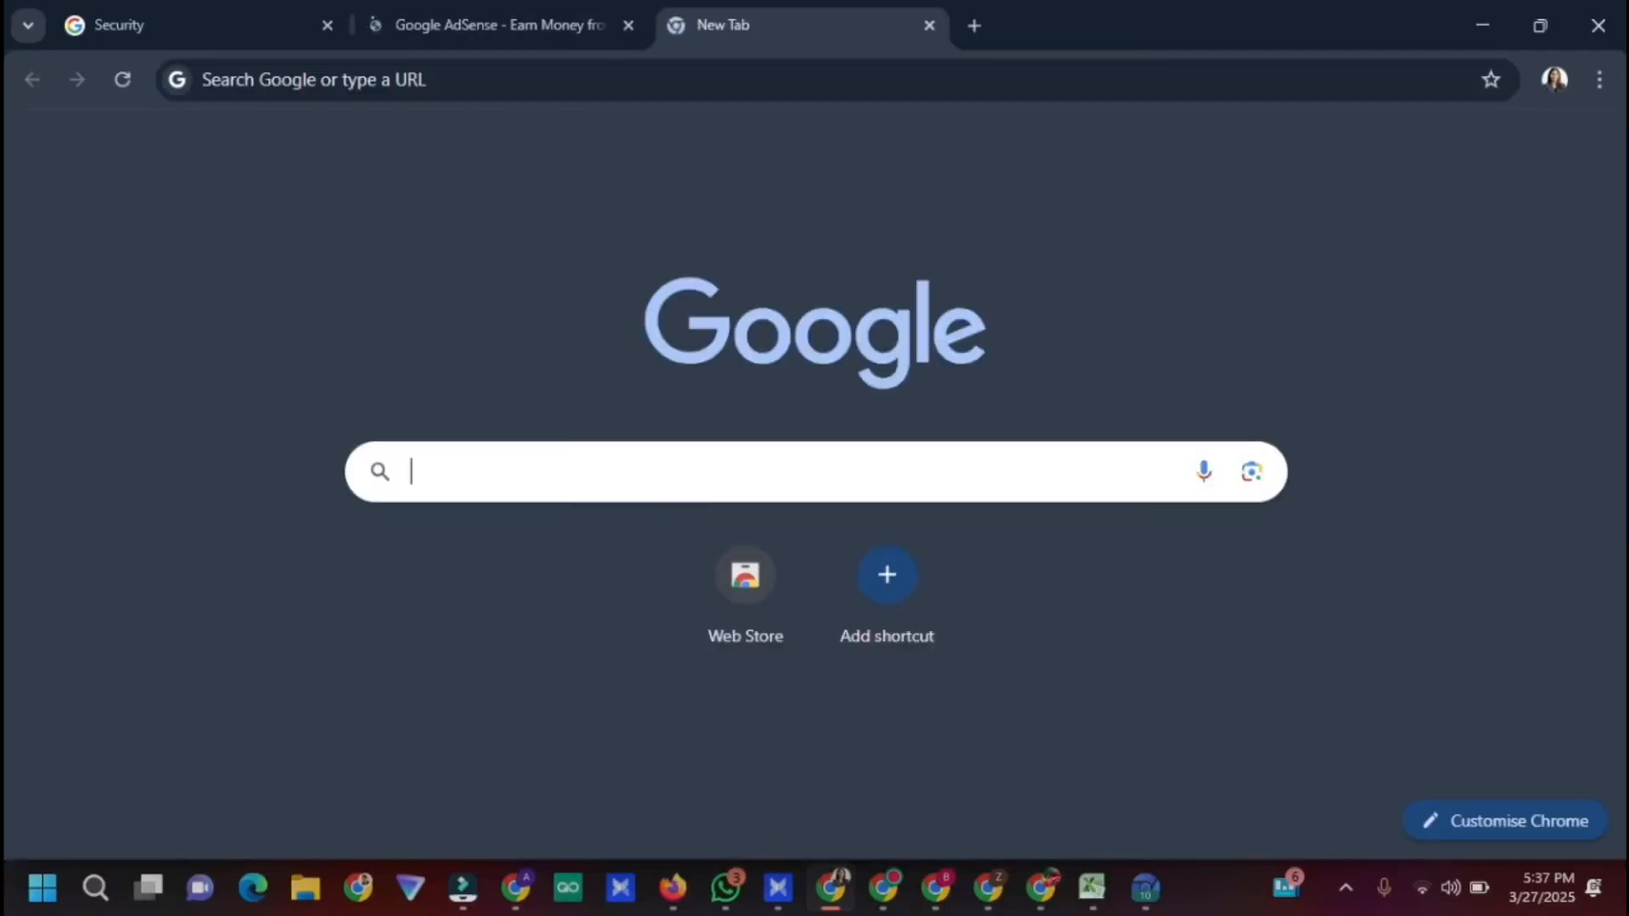
{"action": "left_click", "coordinate": [687, 473]}
{"action": "type", "text": "rando"}
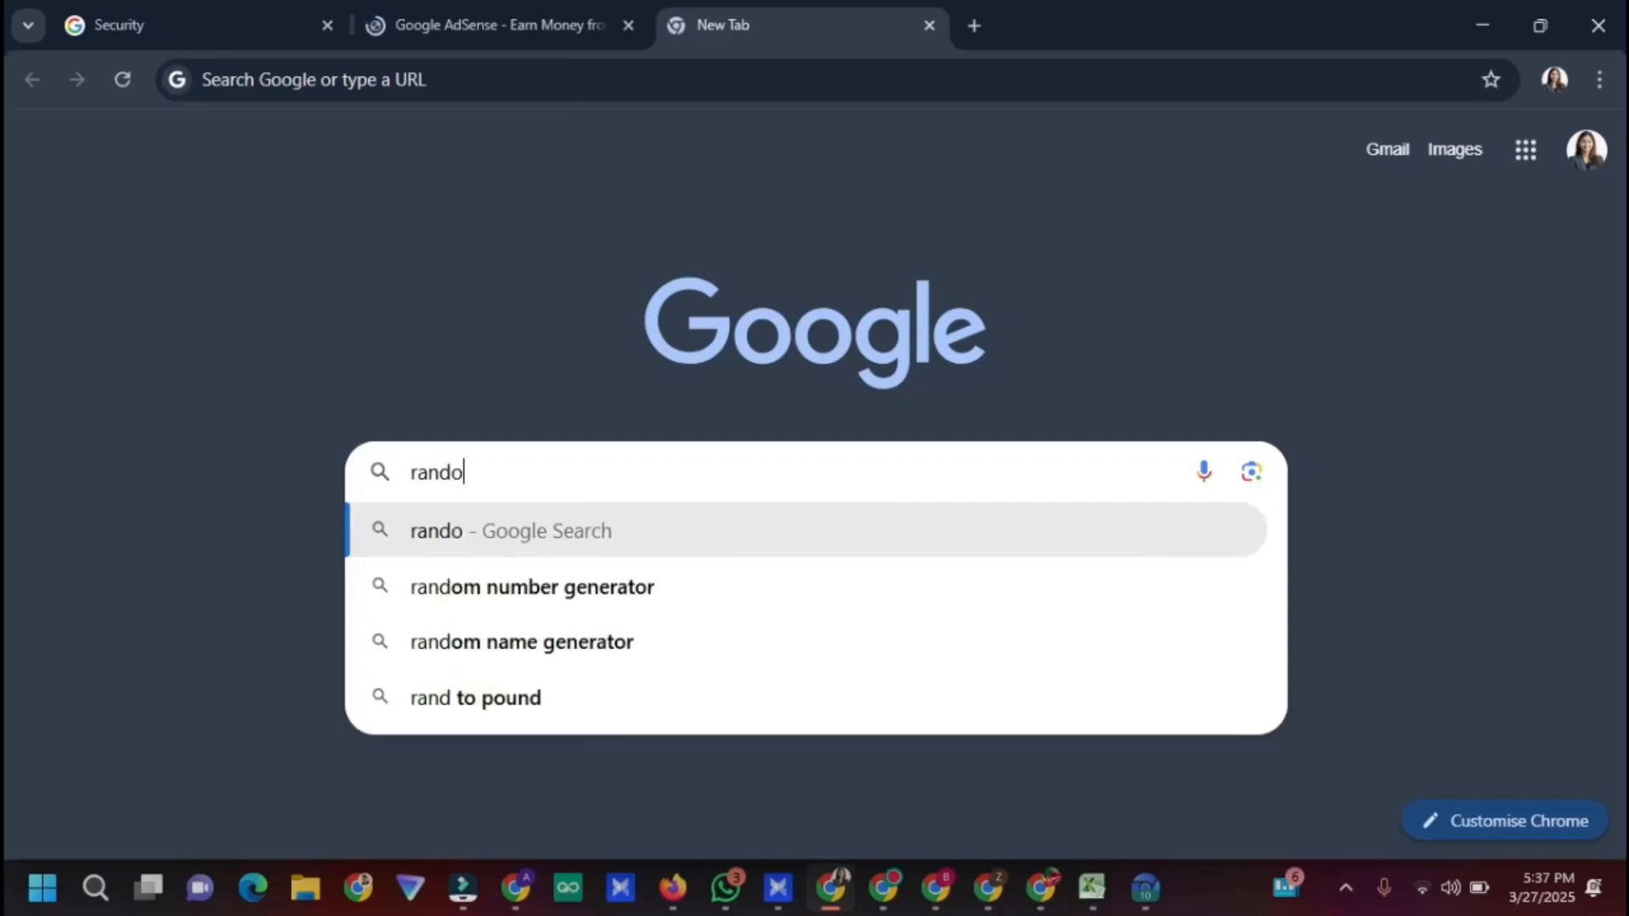
{"action": "type", "text": "m addres"}
{"action": "key", "text": "Return"}
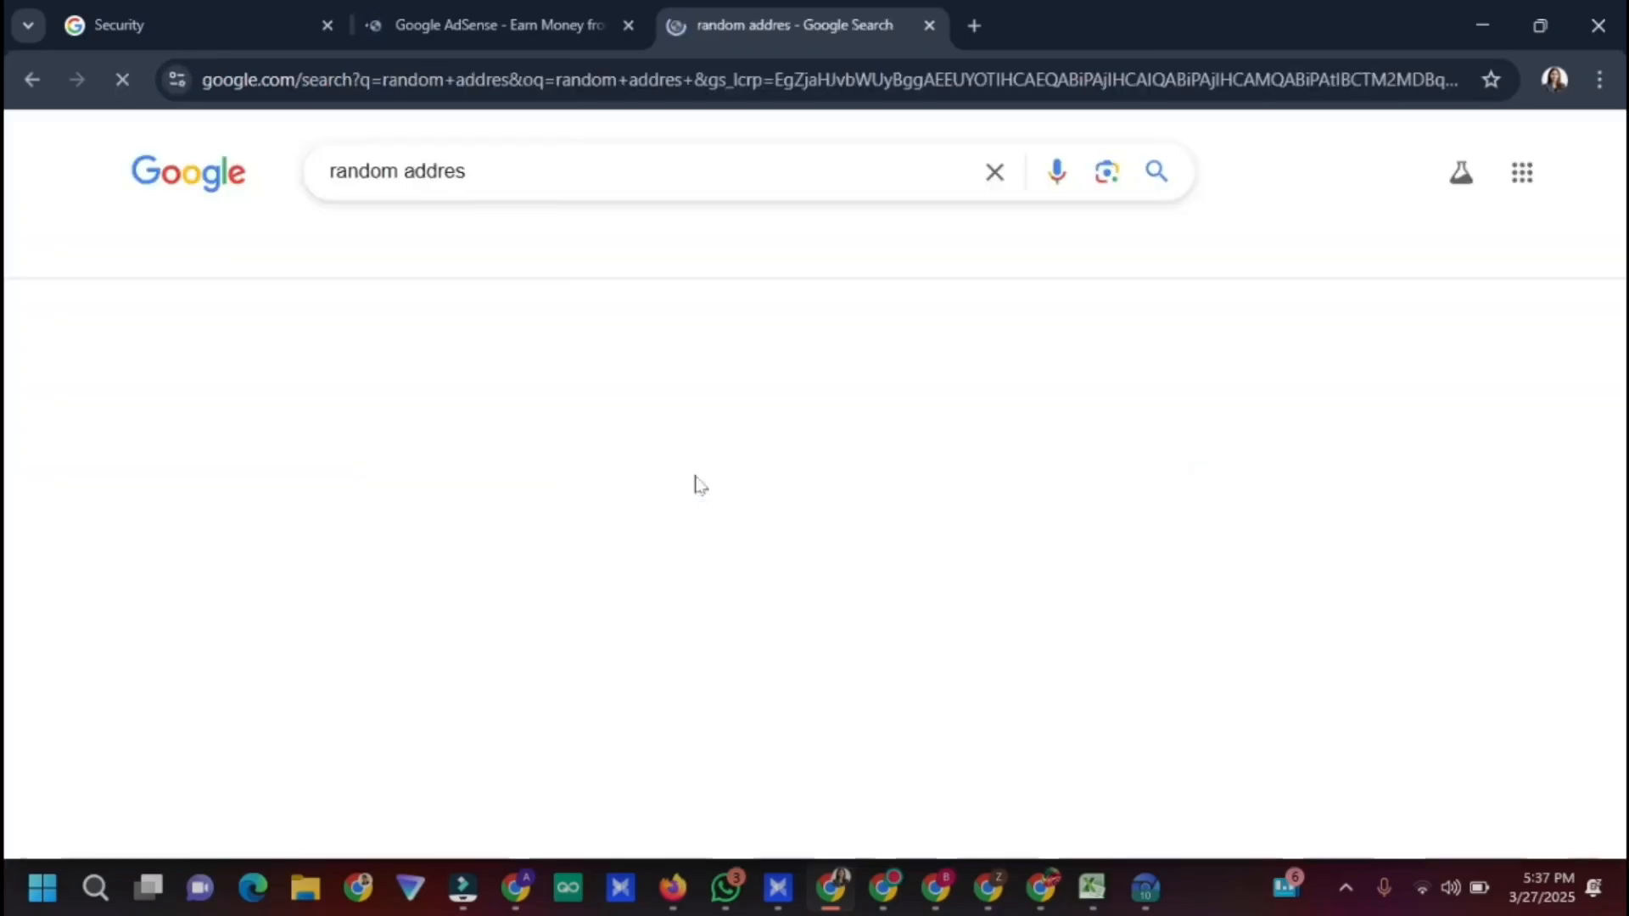
{"action": "scroll", "coordinate": [393, 562], "scroll_direction": "down", "scroll_amount": 3}
{"action": "scroll", "coordinate": [392, 561], "scroll_direction": "up", "scroll_amount": 3}
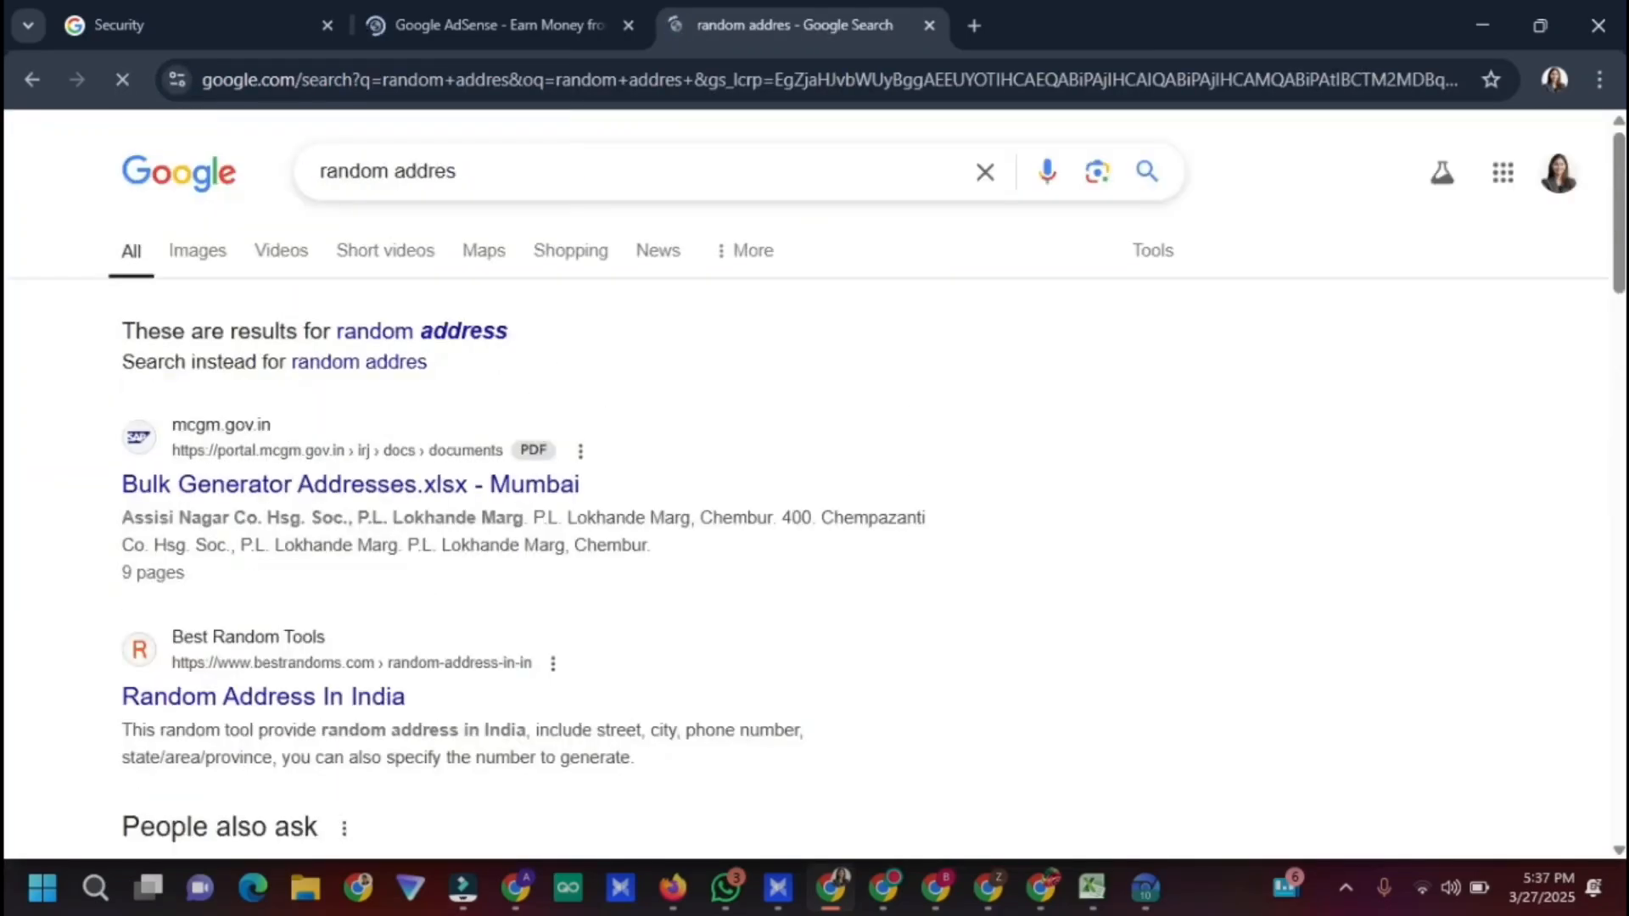
Start AdSense sign-up from the AdSense tab and close the address search tab
{"action": "left_click", "coordinate": [546, 23]}
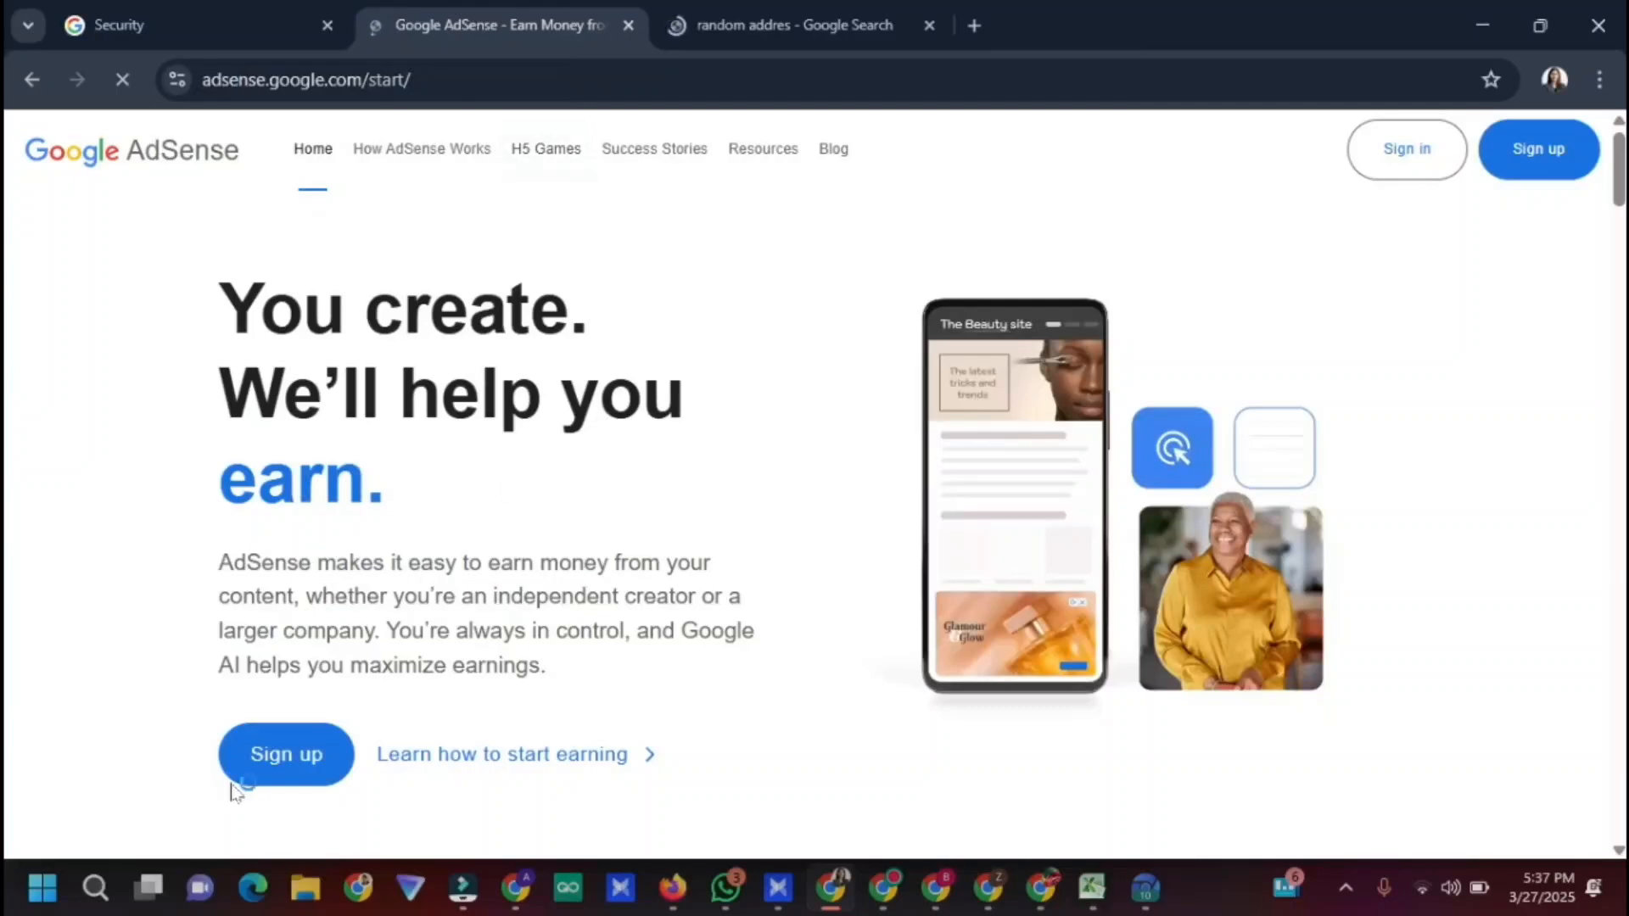
{"action": "left_click", "coordinate": [272, 752]}
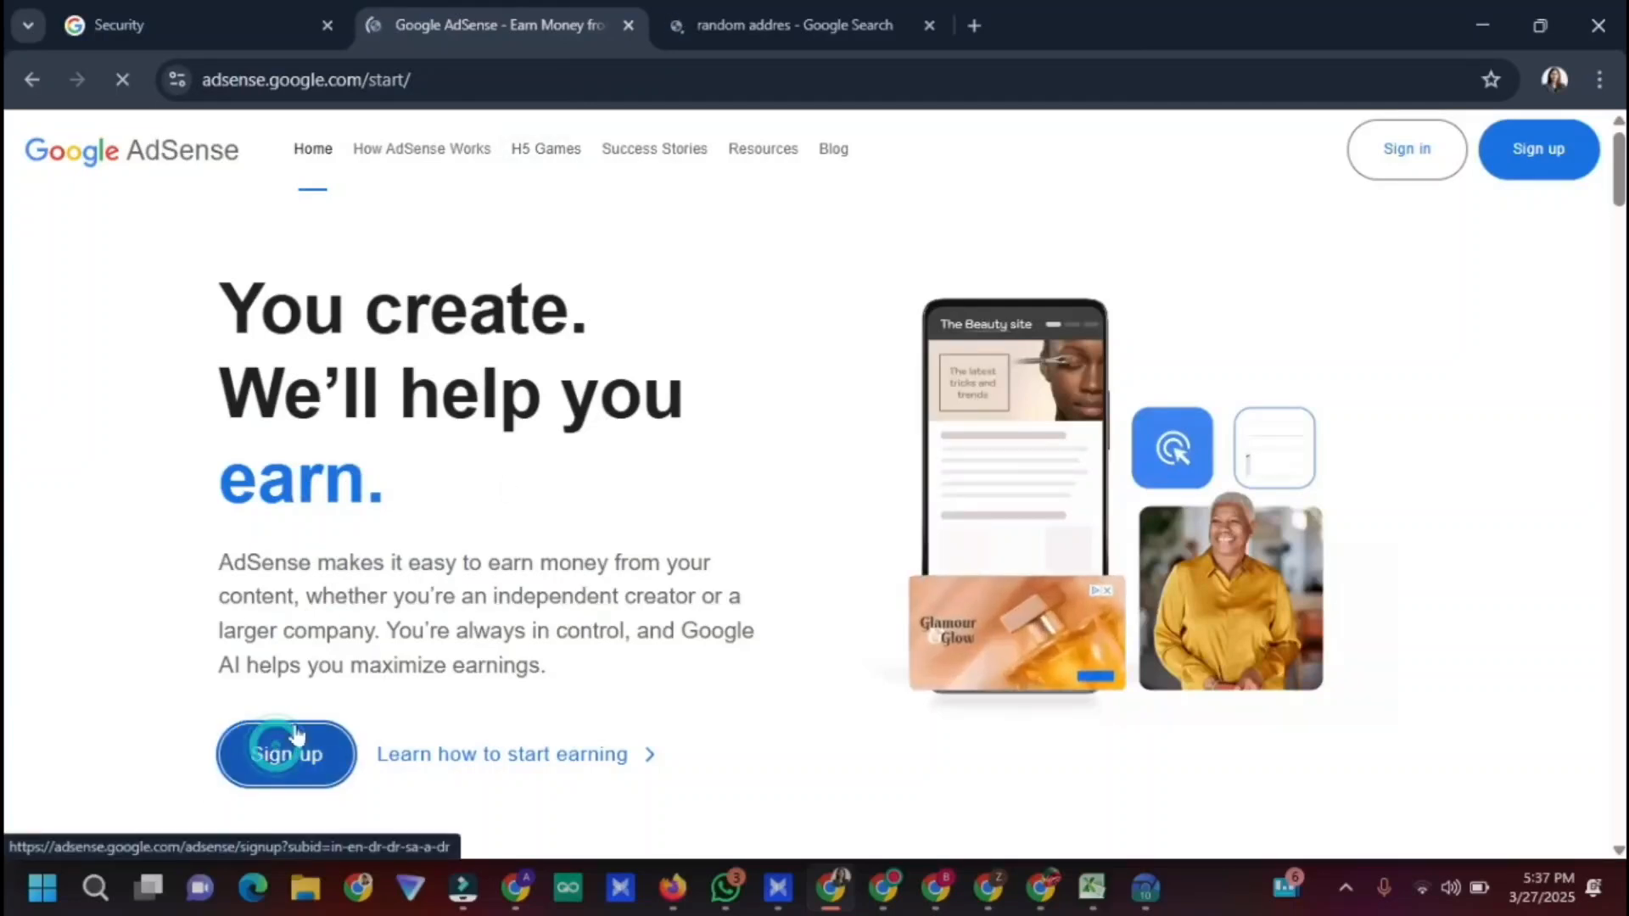
{"action": "left_click", "coordinate": [928, 25]}
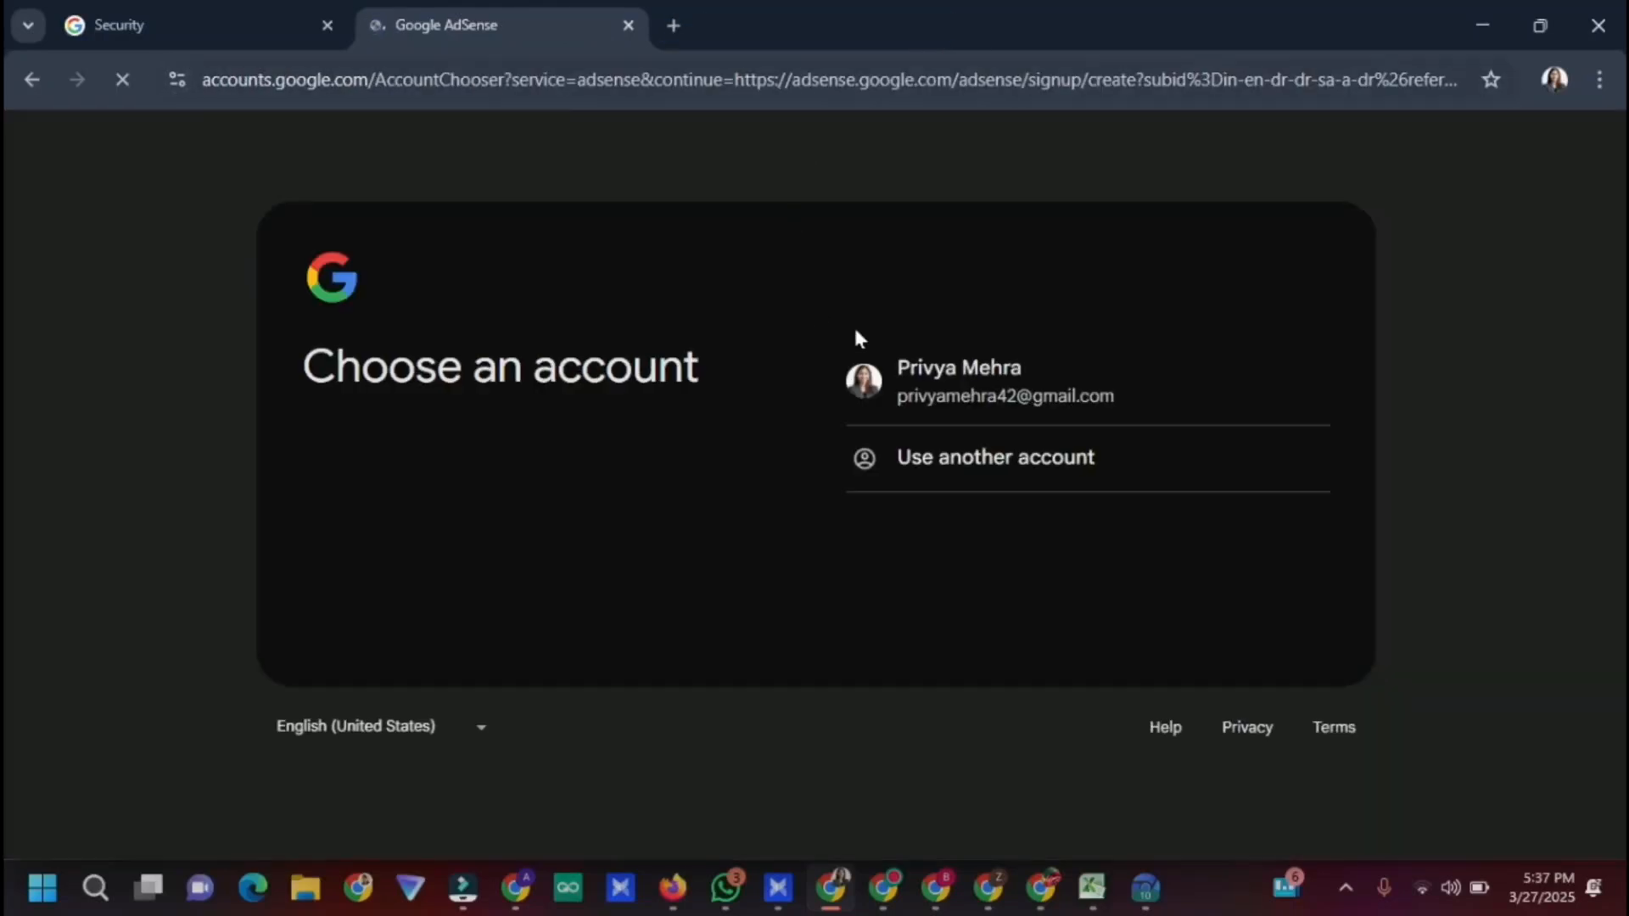
Sign up with the listed Google account, marking no site yet and opting into customized suggestions
{"action": "left_click", "coordinate": [903, 383]}
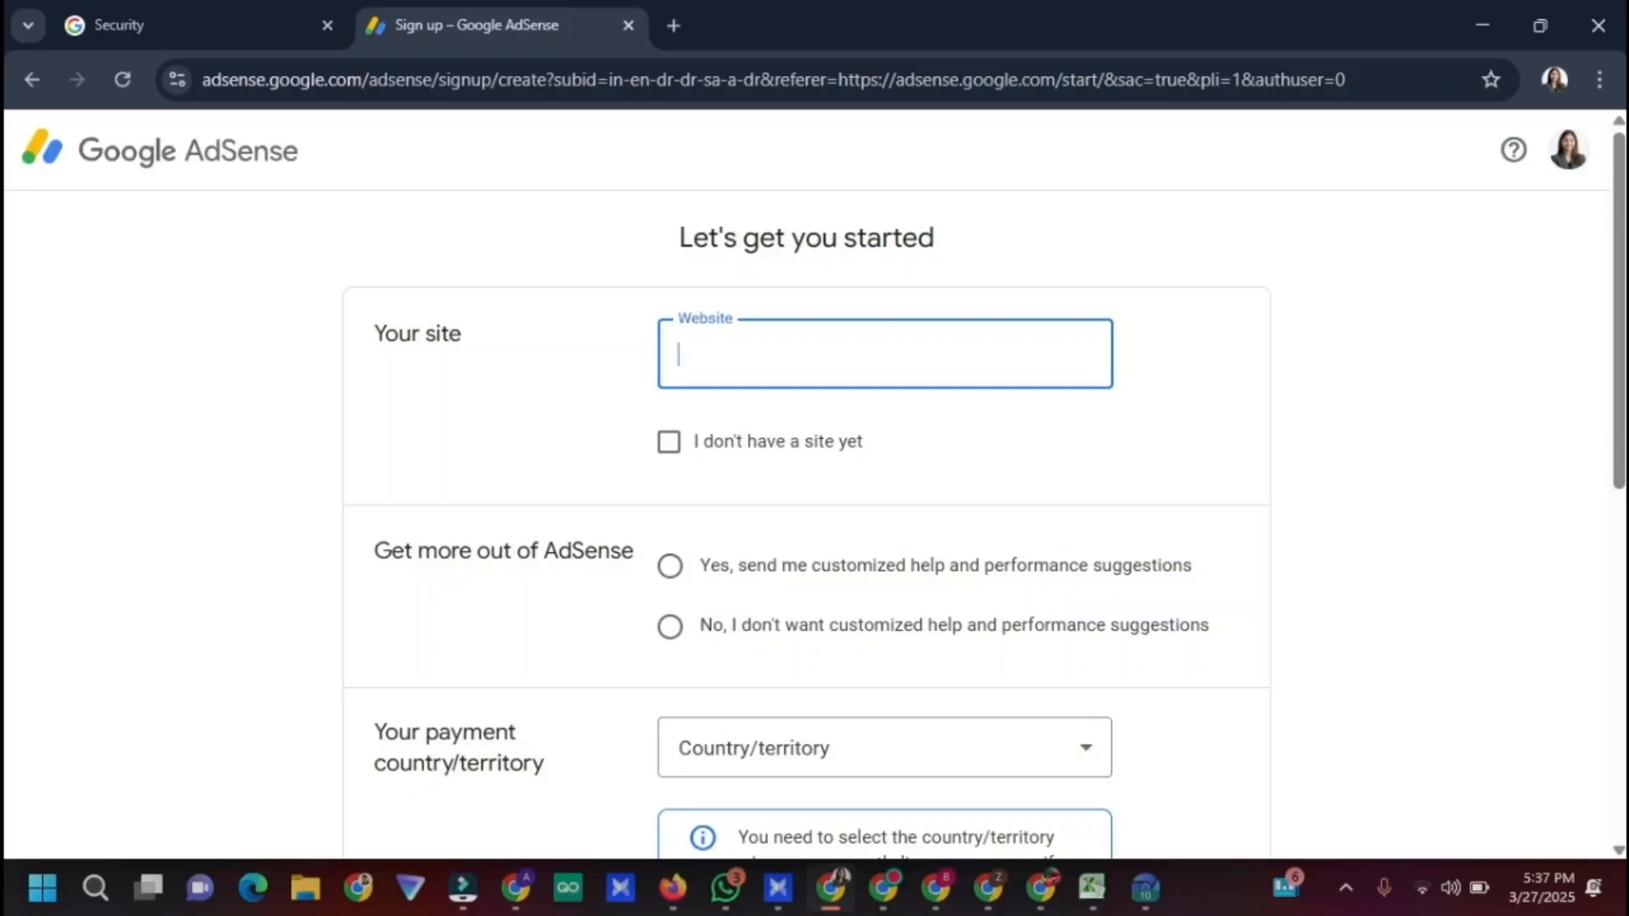
{"action": "left_click", "coordinate": [667, 444]}
{"action": "left_click", "coordinate": [669, 565]}
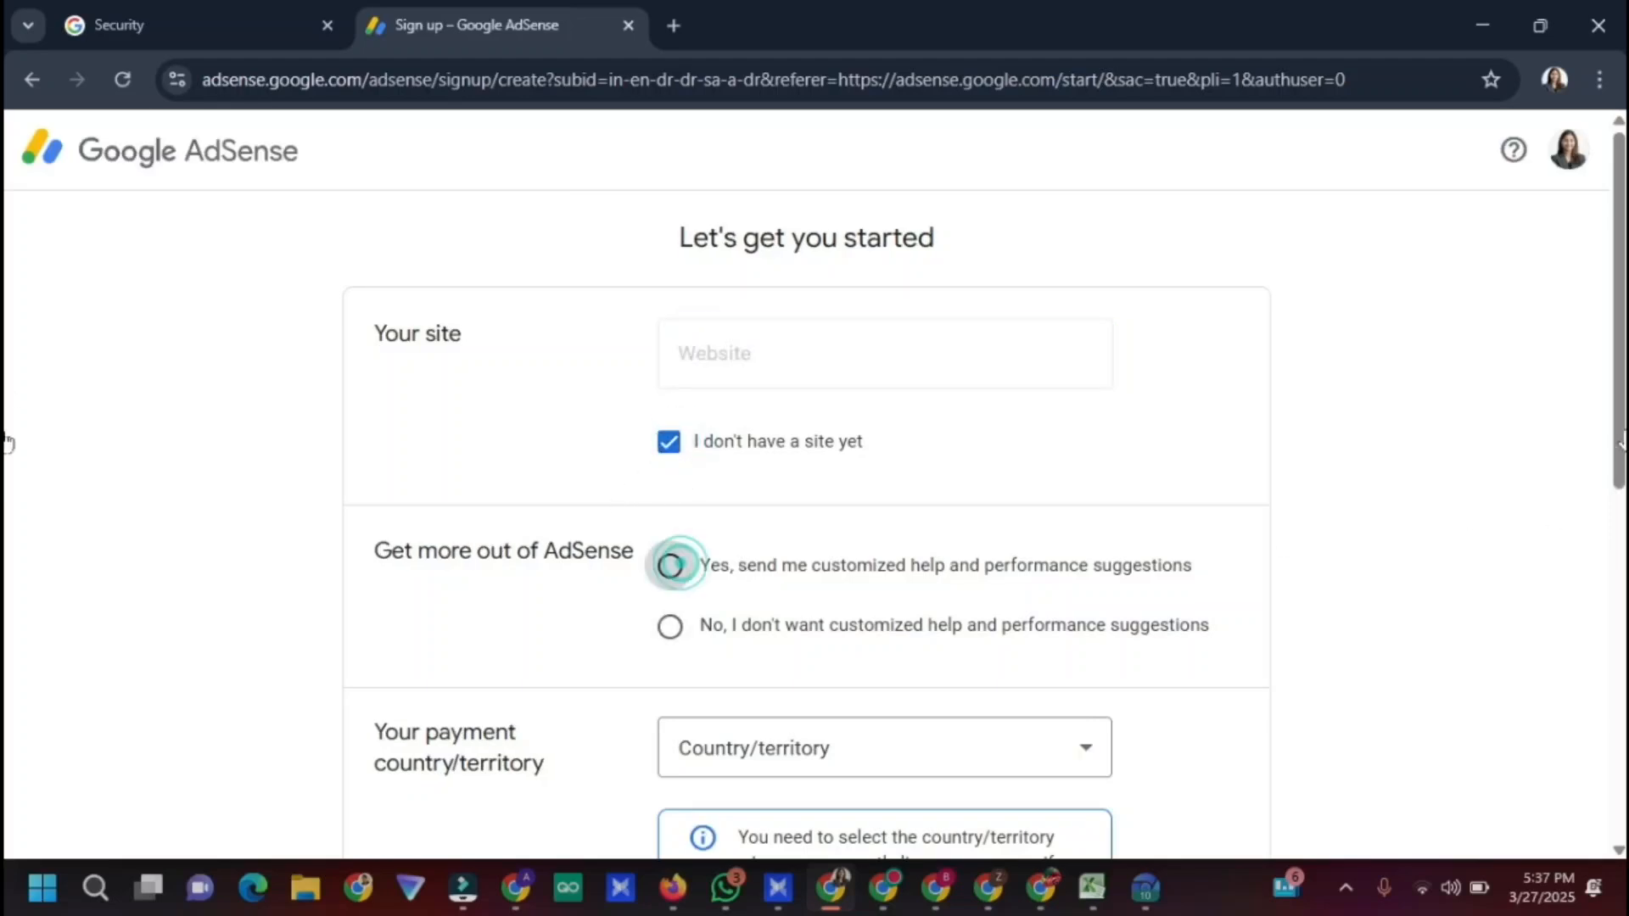
{"action": "scroll", "coordinate": [4, 460], "scroll_direction": "down", "scroll_amount": 2}
{"action": "scroll", "coordinate": [5, 460], "scroll_direction": "down", "scroll_amount": 1}
Choose India as the payment country
{"action": "left_click", "coordinate": [1083, 494]}
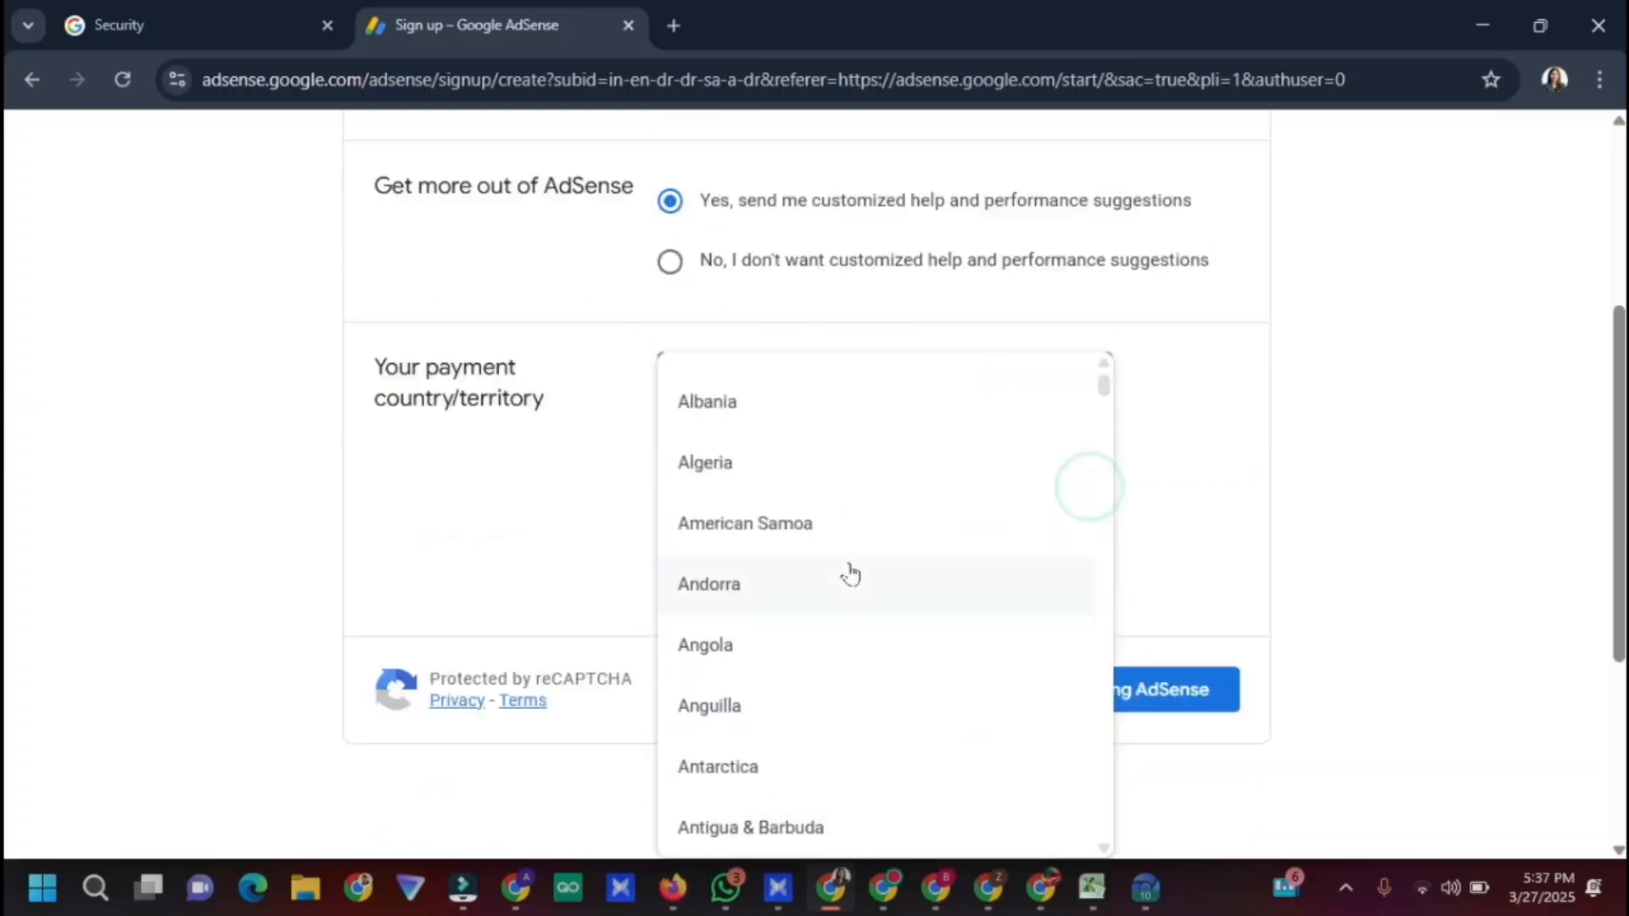
{"action": "scroll", "coordinate": [882, 543], "scroll_direction": "down", "scroll_amount": 6}
{"action": "scroll", "coordinate": [917, 519], "scroll_direction": "down", "scroll_amount": 20}
{"action": "scroll", "coordinate": [906, 662], "scroll_direction": "down", "scroll_amount": 20}
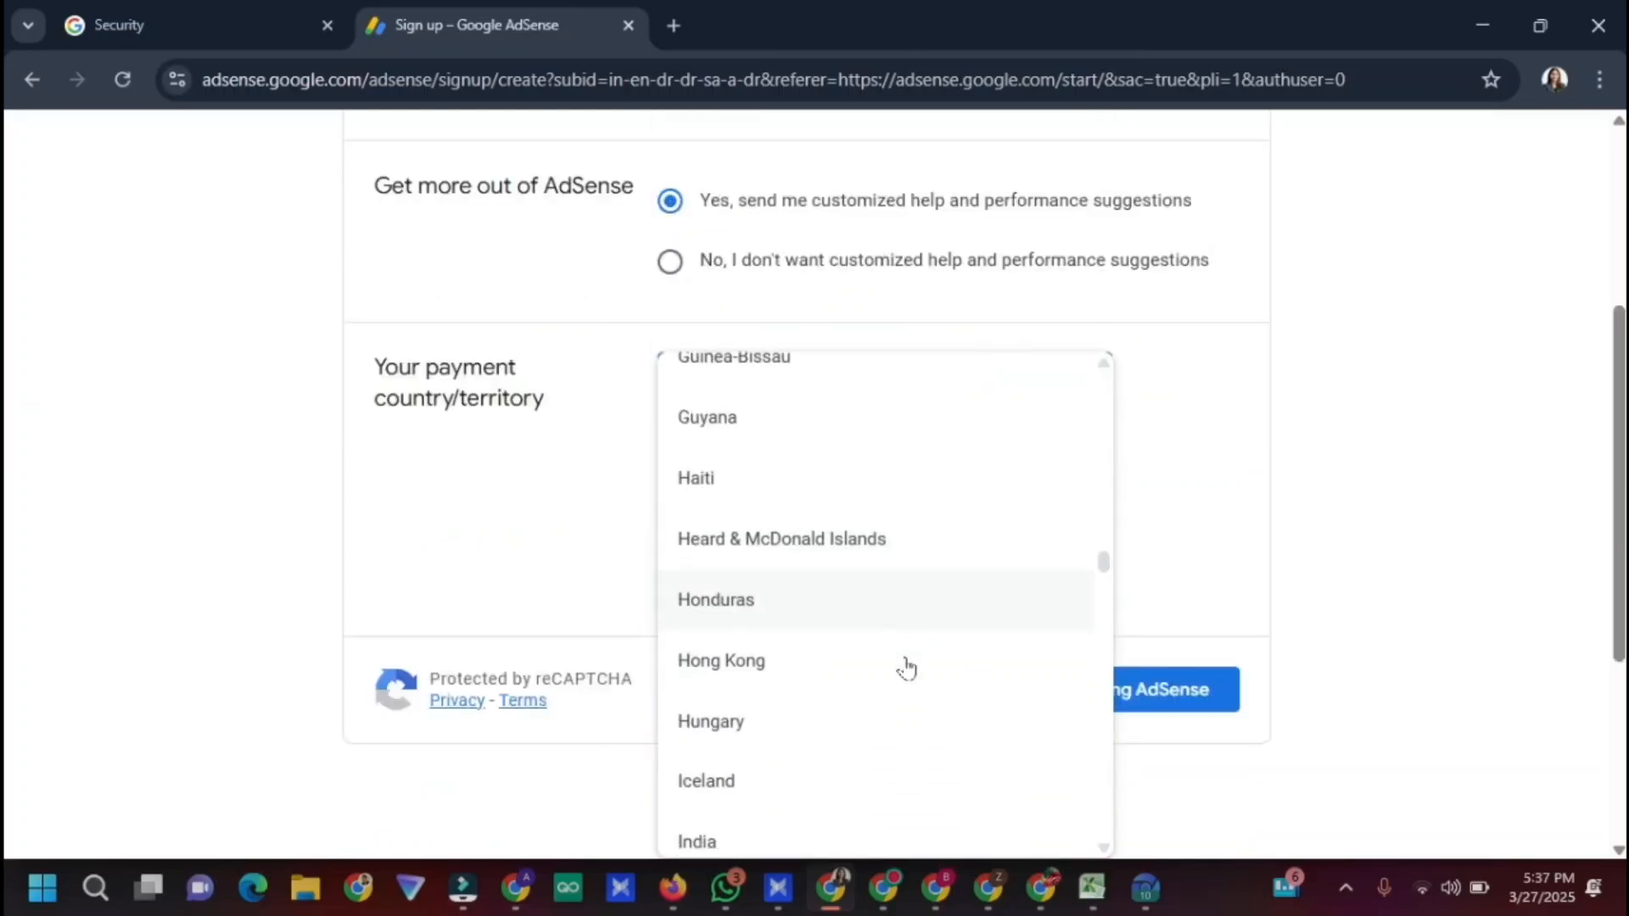
{"action": "scroll", "coordinate": [920, 654], "scroll_direction": "up", "scroll_amount": 5}
{"action": "scroll", "coordinate": [1025, 545], "scroll_direction": "down", "scroll_amount": 15}
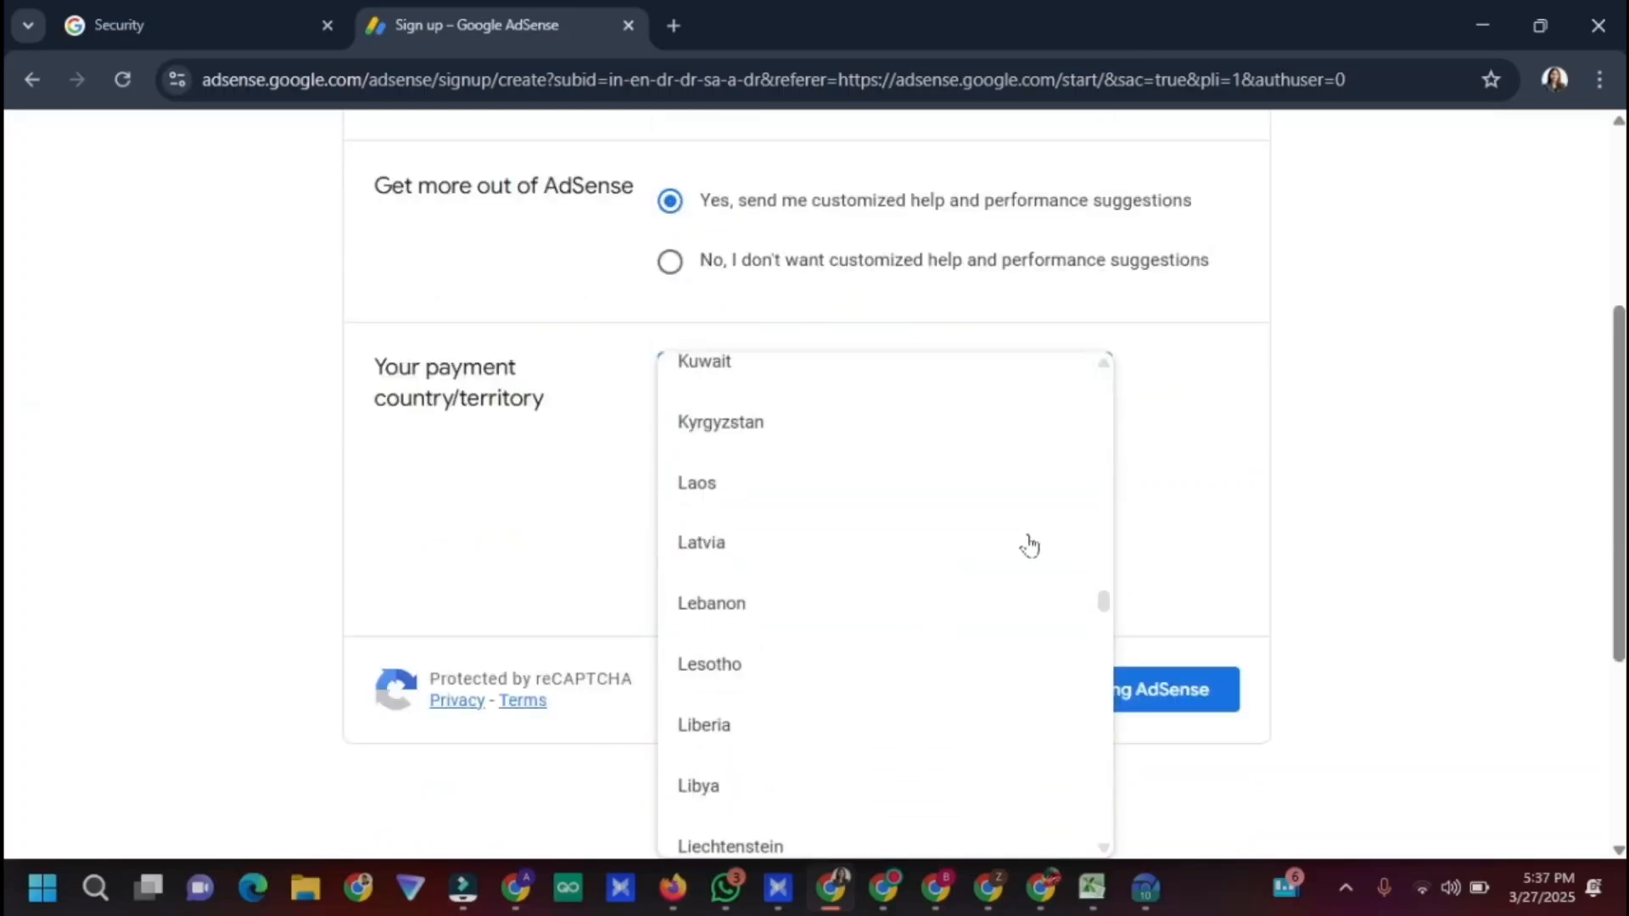
{"action": "scroll", "coordinate": [898, 588], "scroll_direction": "up", "scroll_amount": 15}
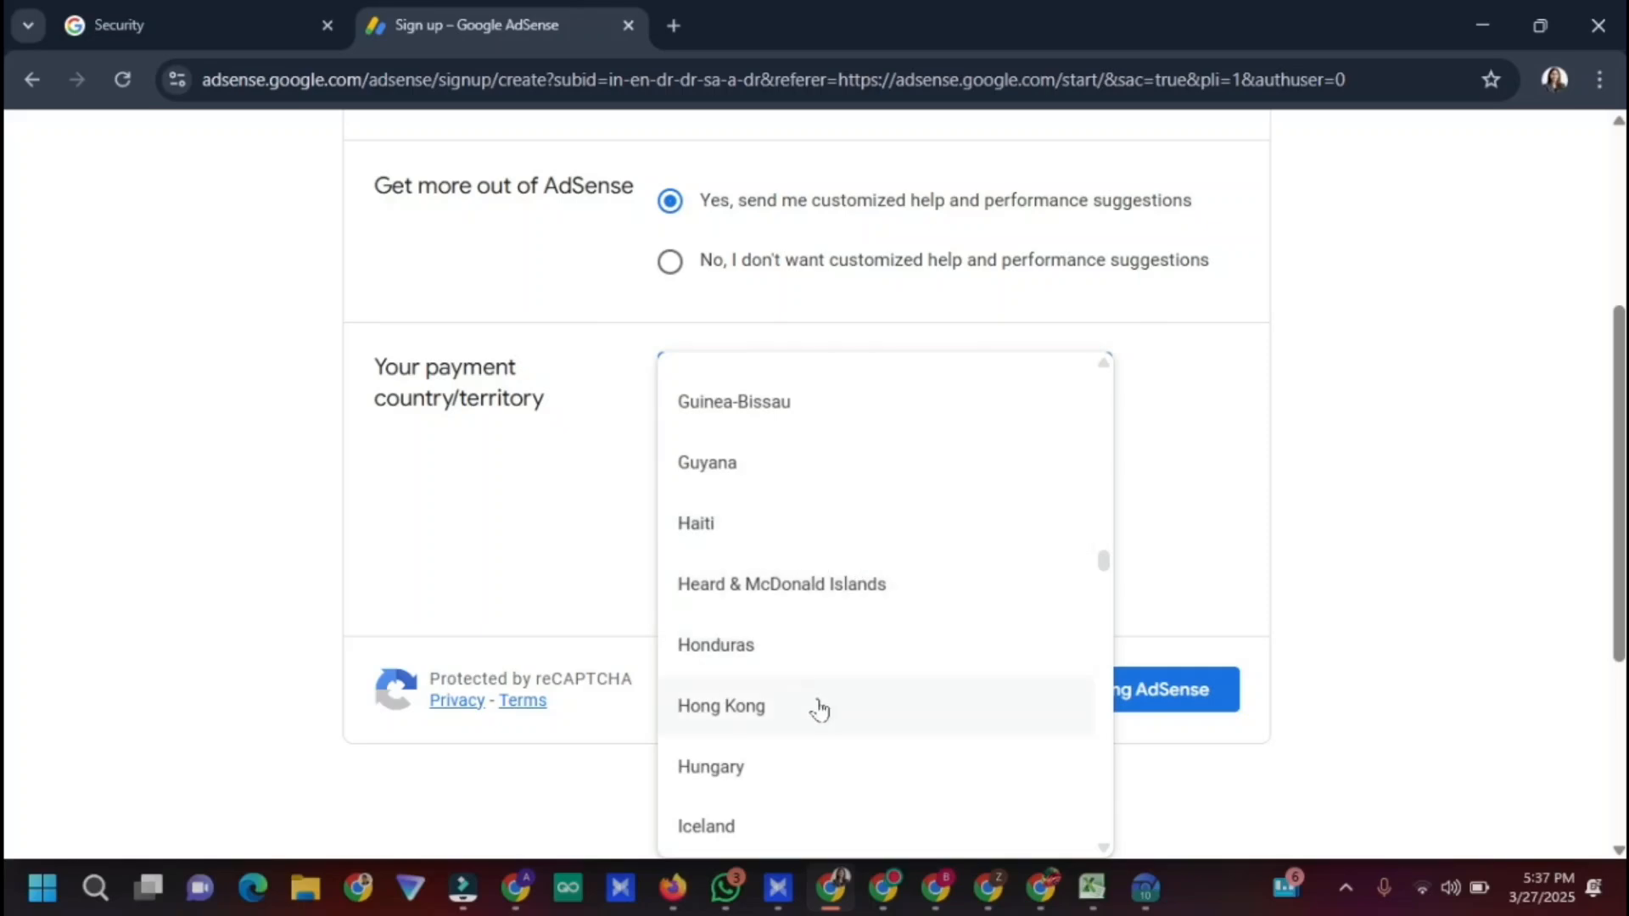
{"action": "scroll", "coordinate": [798, 644], "scroll_direction": "down", "scroll_amount": 7}
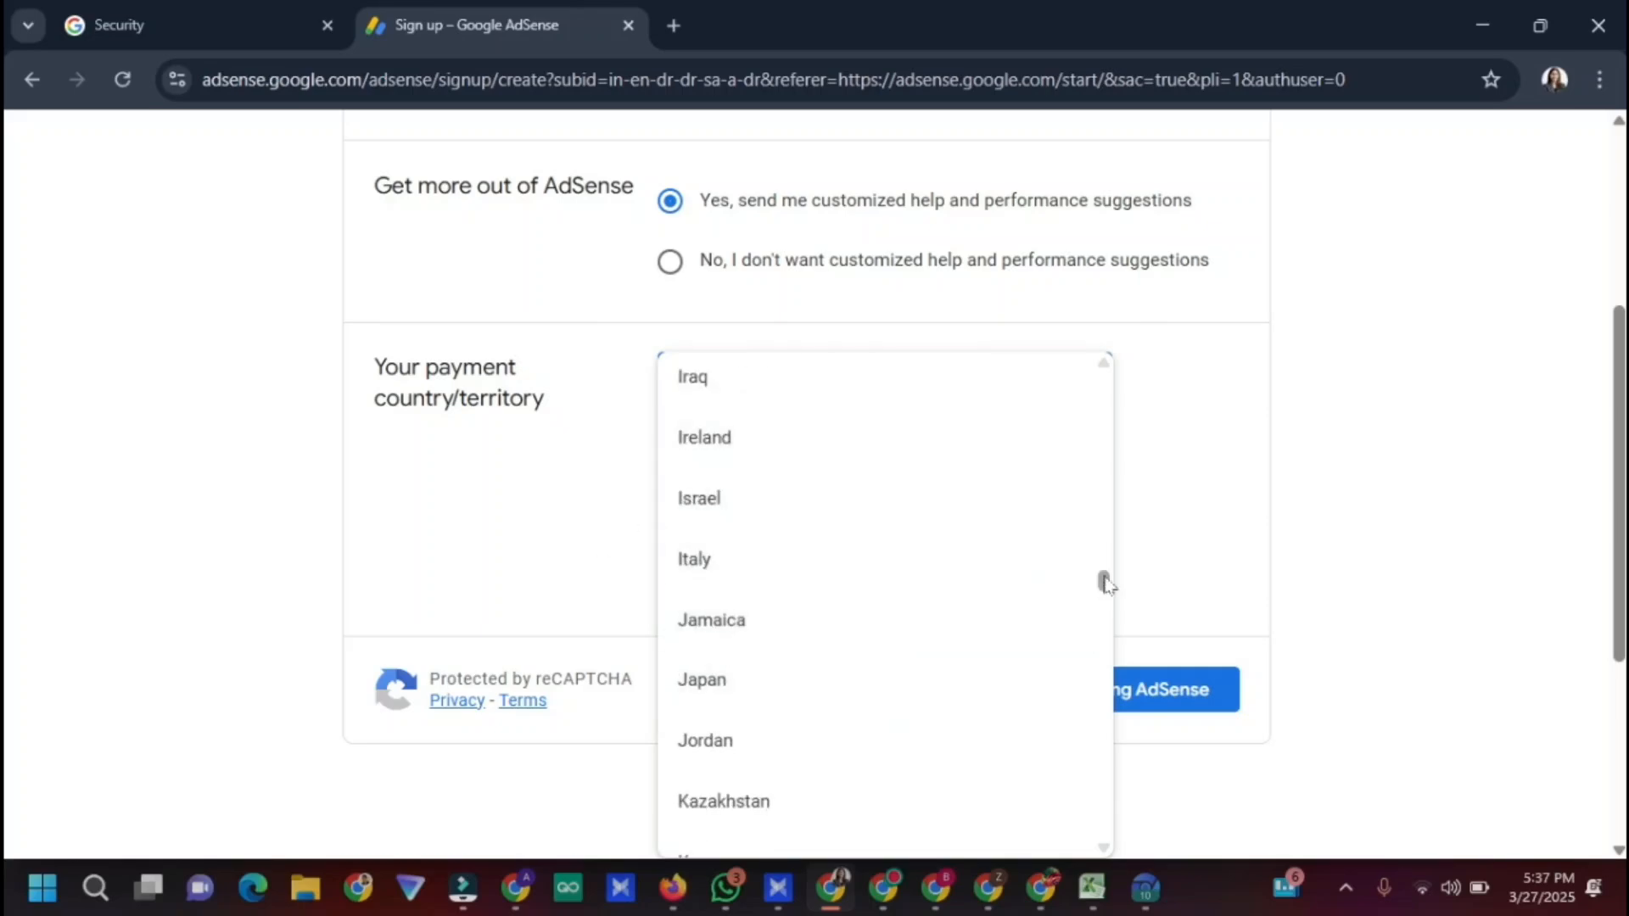
{"action": "left_click_drag", "start_coordinate": [1104, 578], "coordinate": [1105, 572]}
{"action": "left_click", "coordinate": [873, 652]}
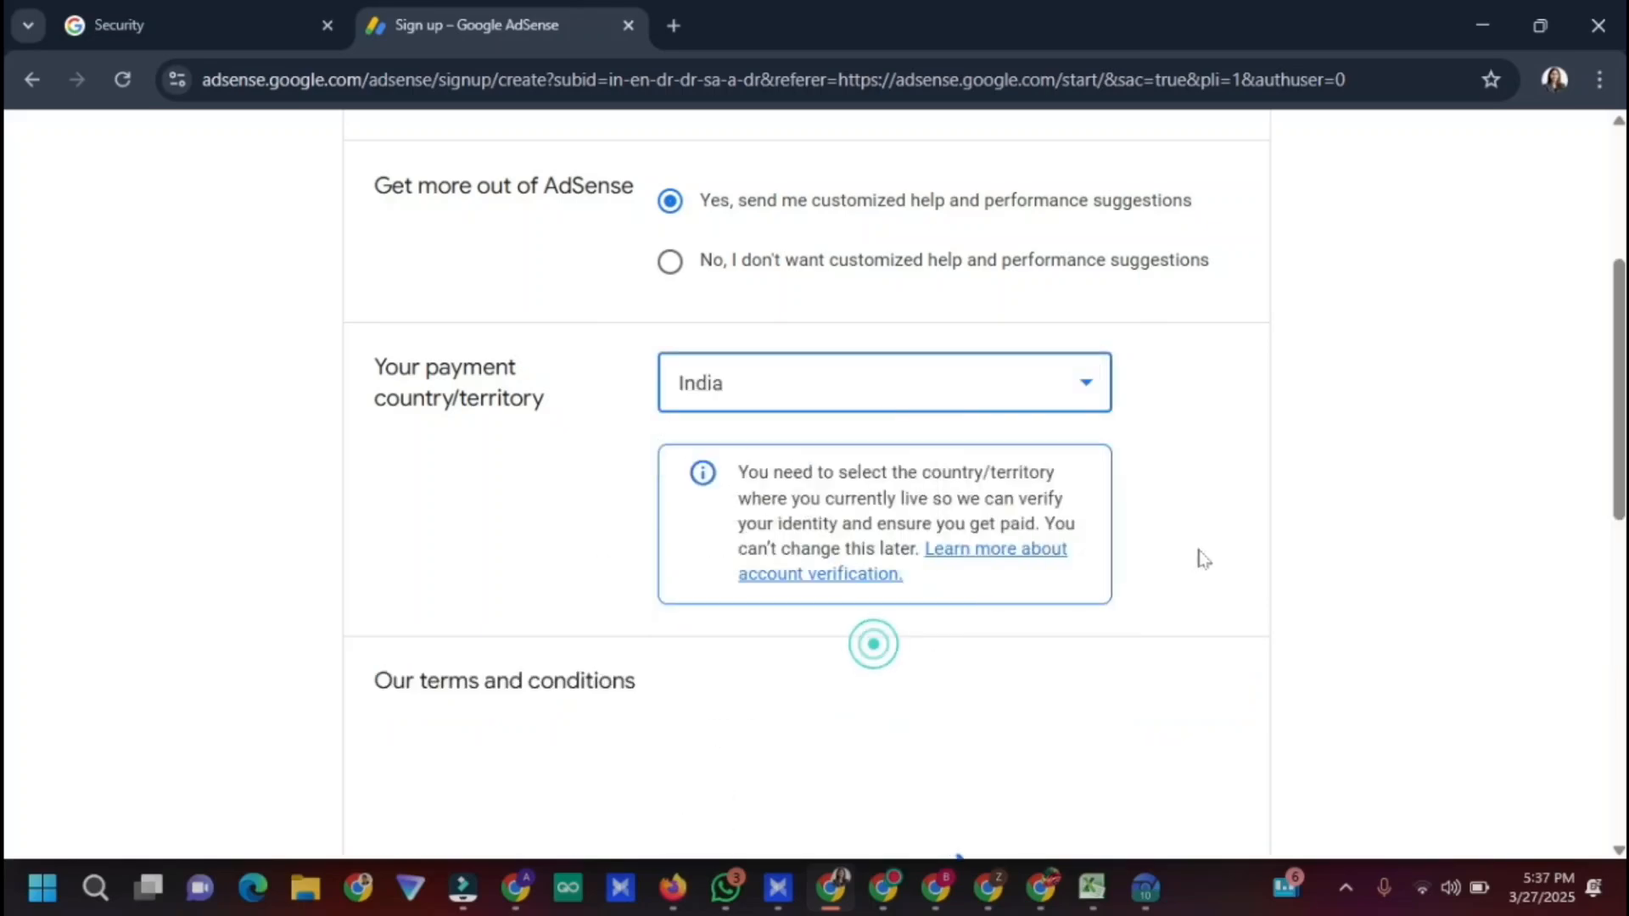
Accept the AdSense terms agreement and start using AdSense
{"action": "left_click_drag", "start_coordinate": [1613, 315], "coordinate": [1612, 497]}
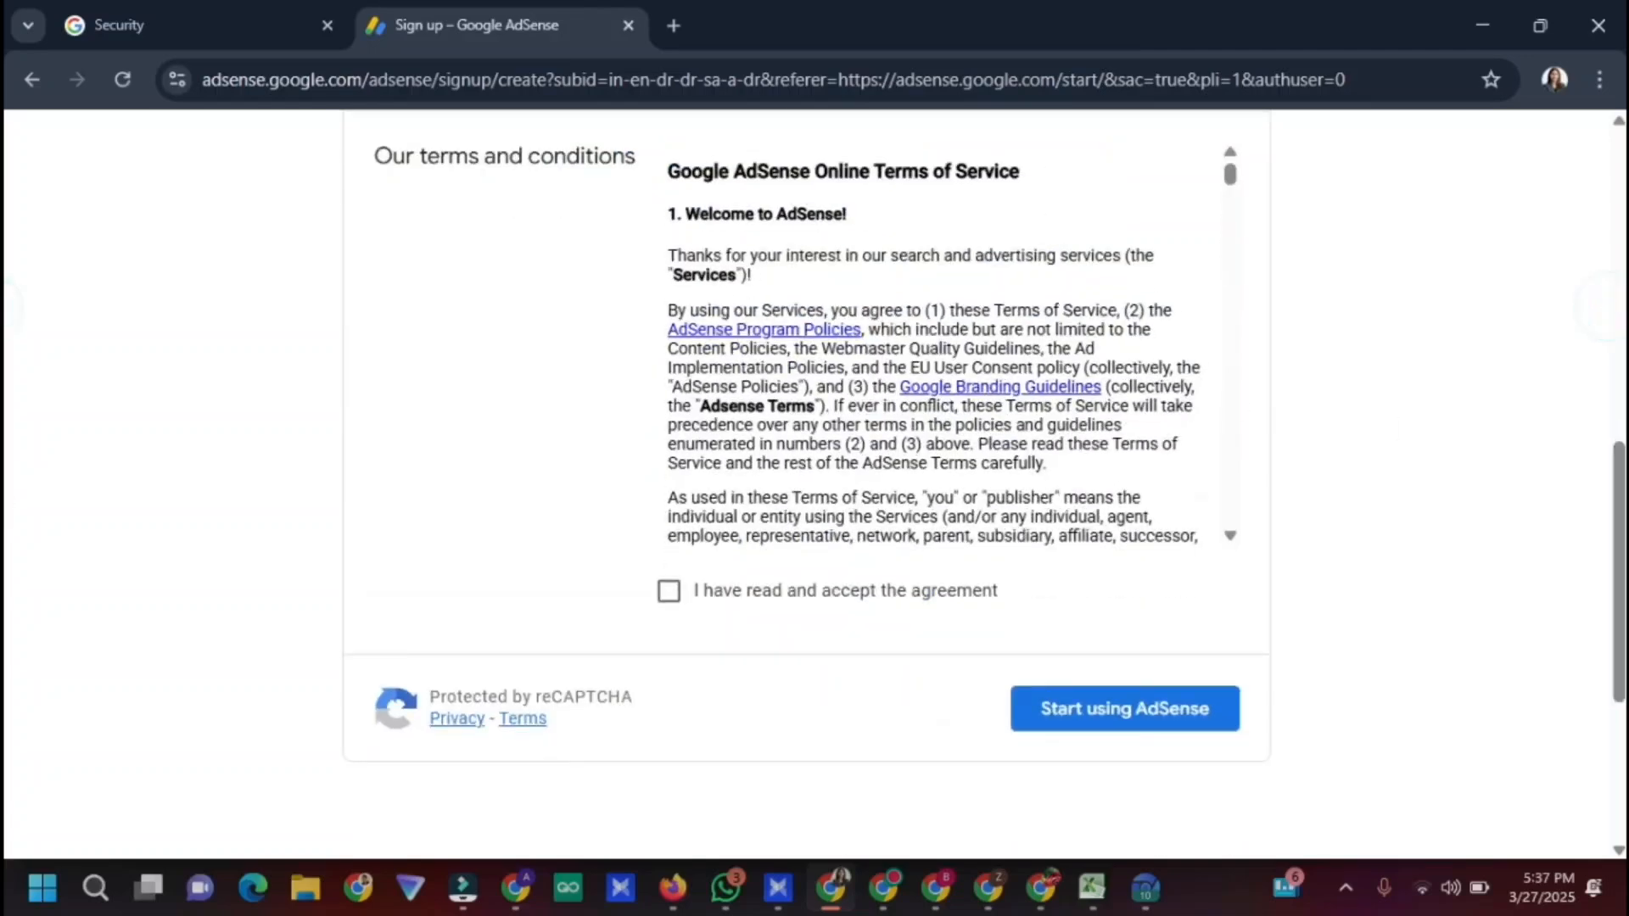
{"action": "left_click_drag", "start_coordinate": [1230, 170], "coordinate": [1230, 512]}
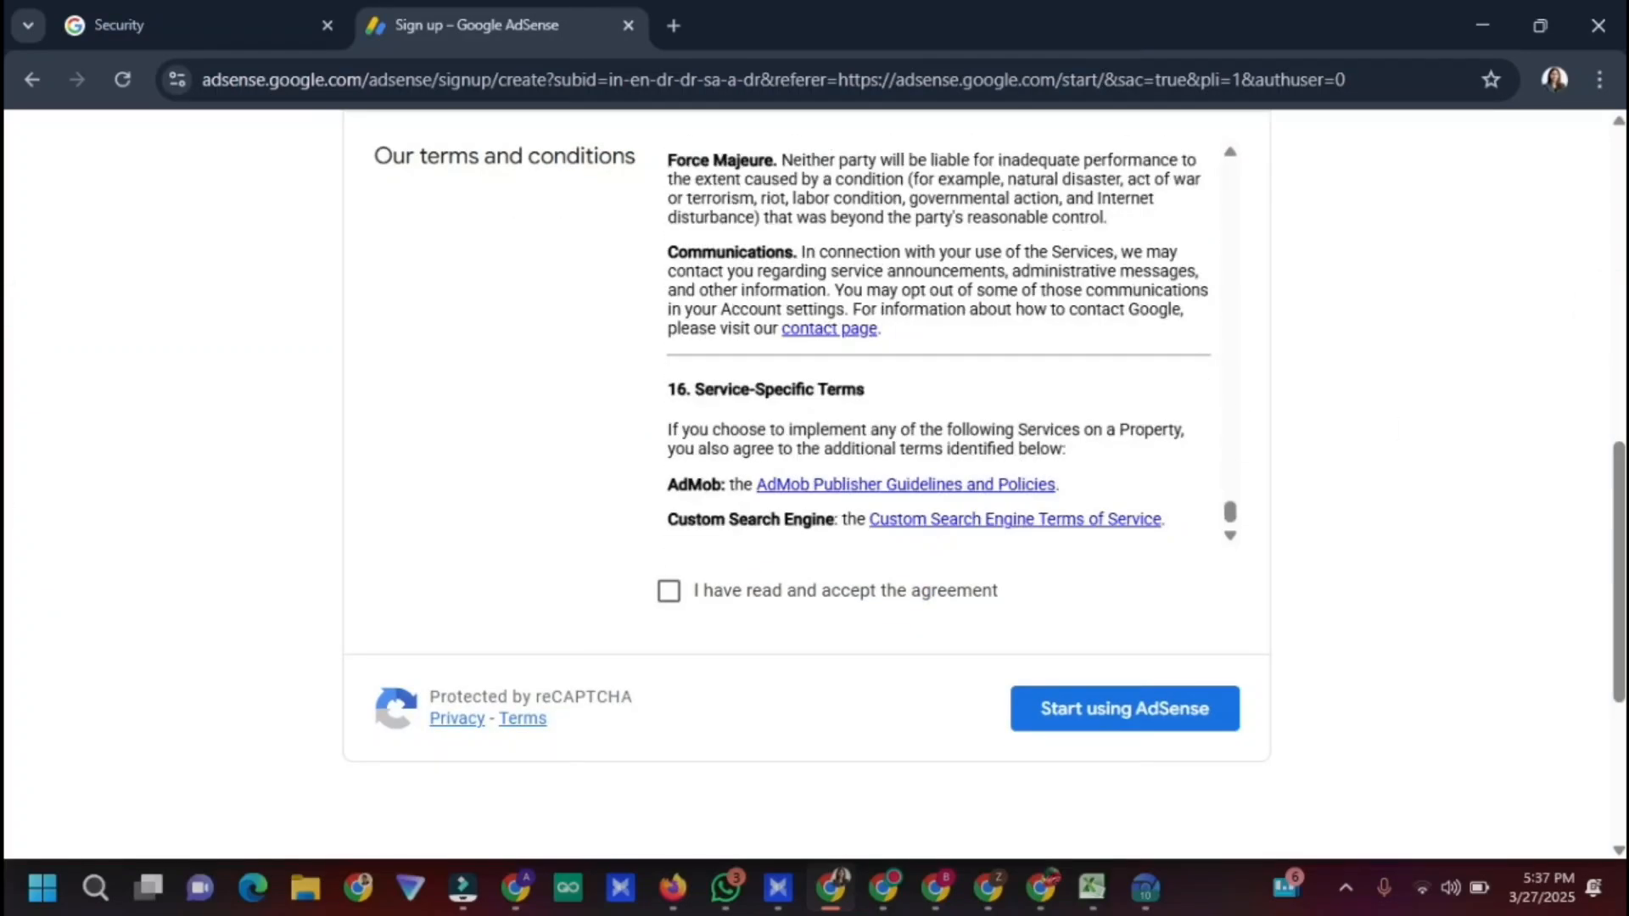
{"action": "left_click", "coordinate": [666, 591]}
{"action": "left_click", "coordinate": [1055, 708]}
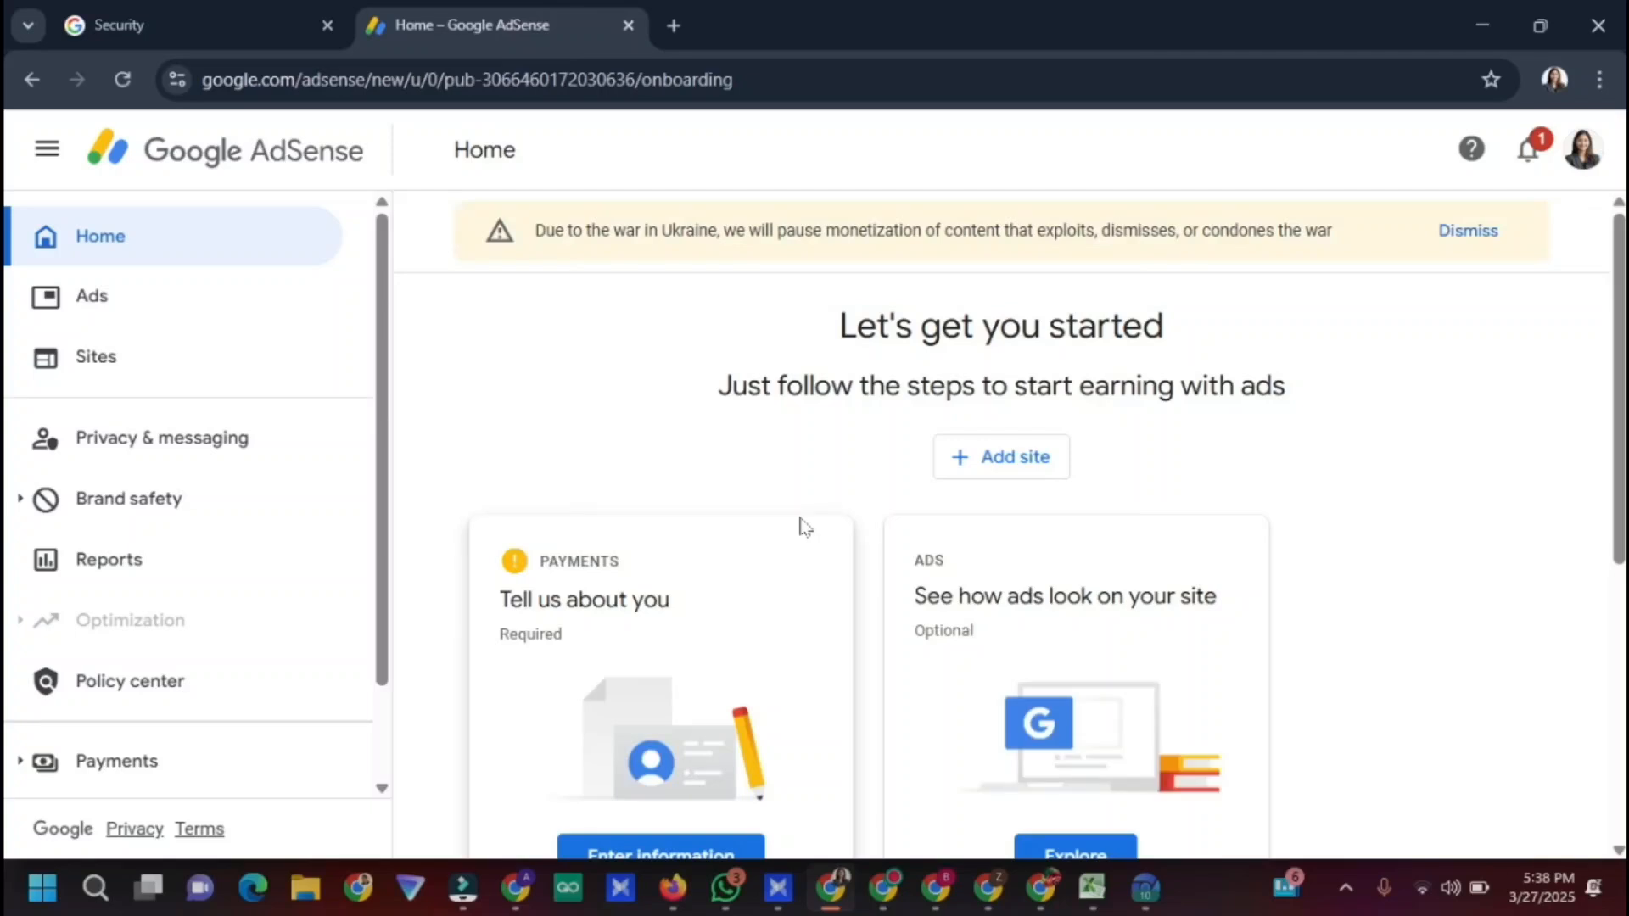
Add and save classwork.cc as the site, then open the Payments customer information form
{"action": "left_click", "coordinate": [998, 463]}
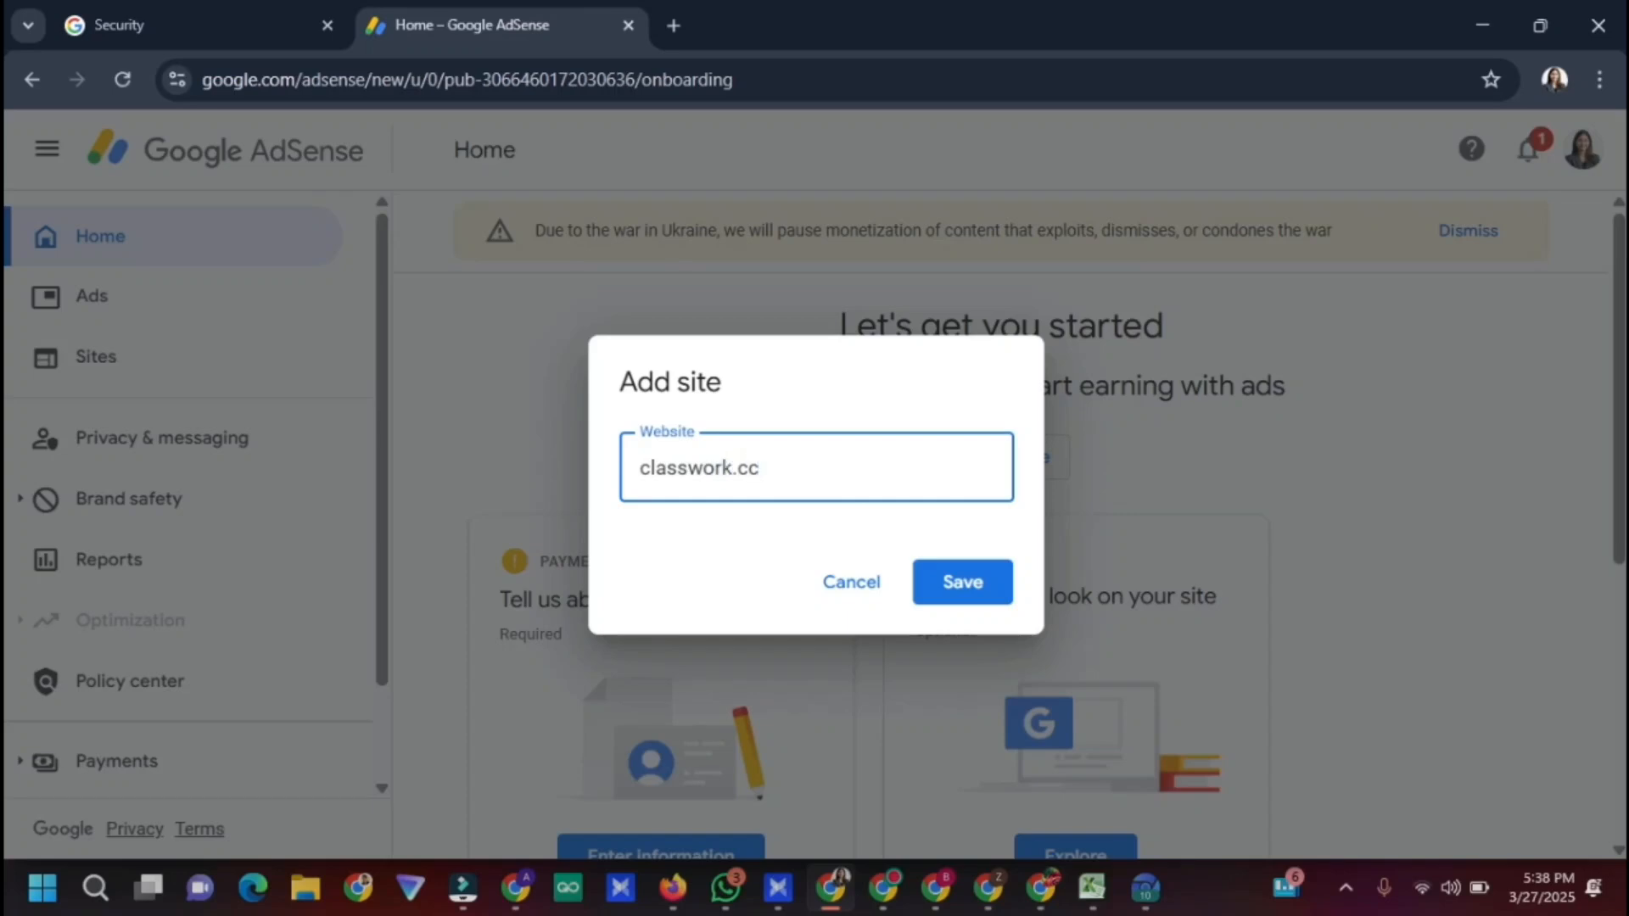
{"action": "left_click", "coordinate": [986, 585]}
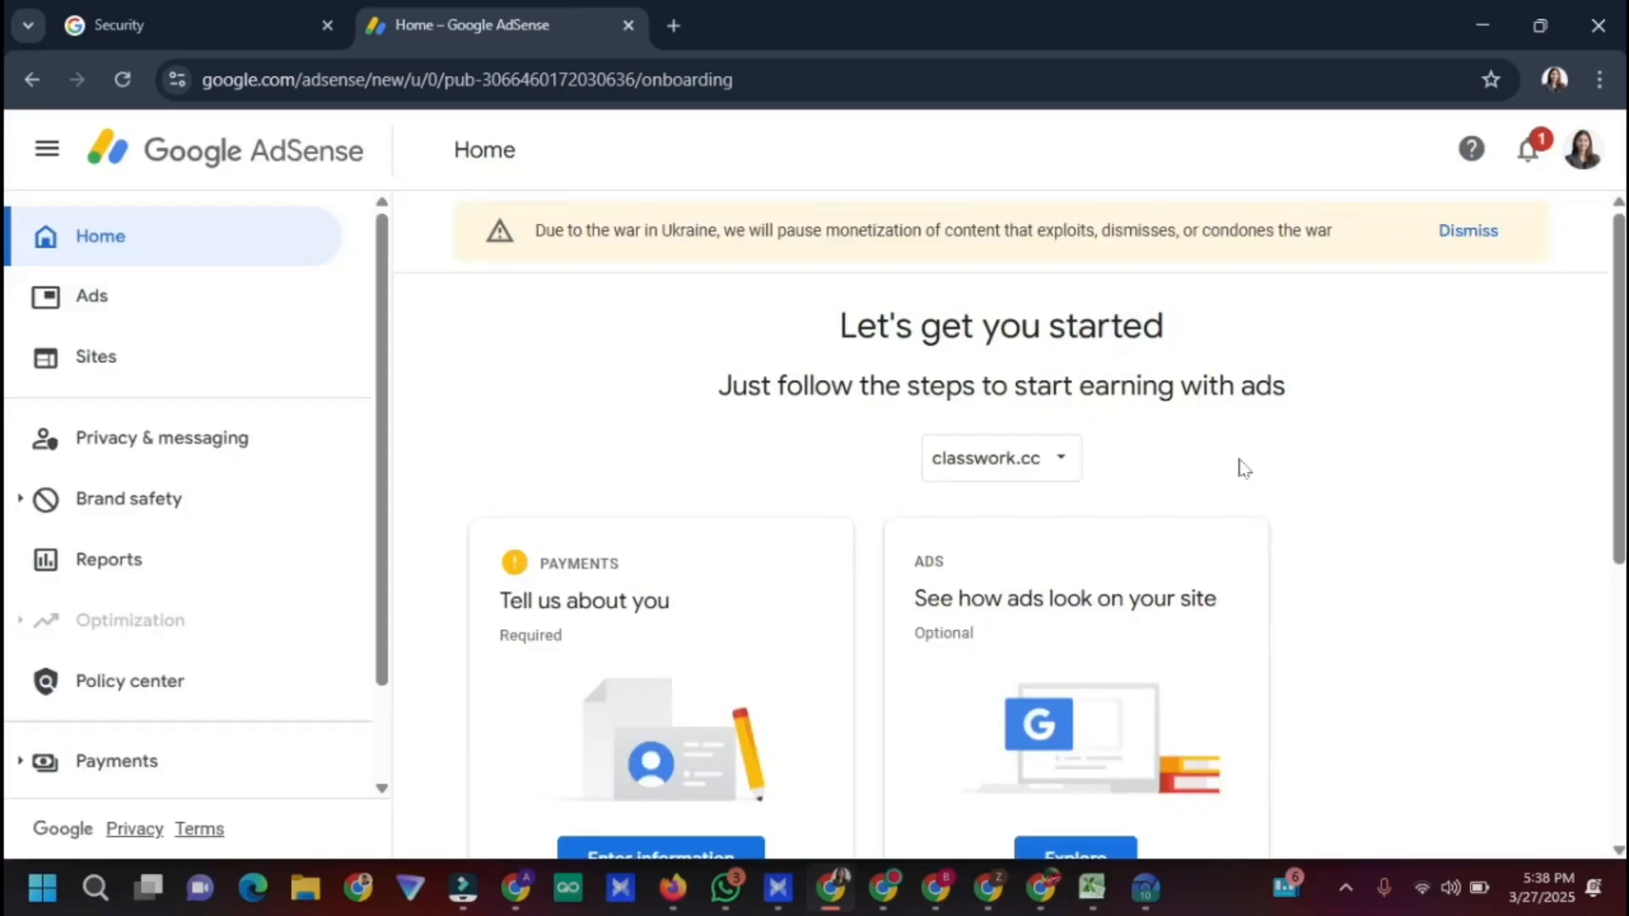
{"action": "scroll", "coordinate": [643, 529], "scroll_direction": "down", "scroll_amount": 4}
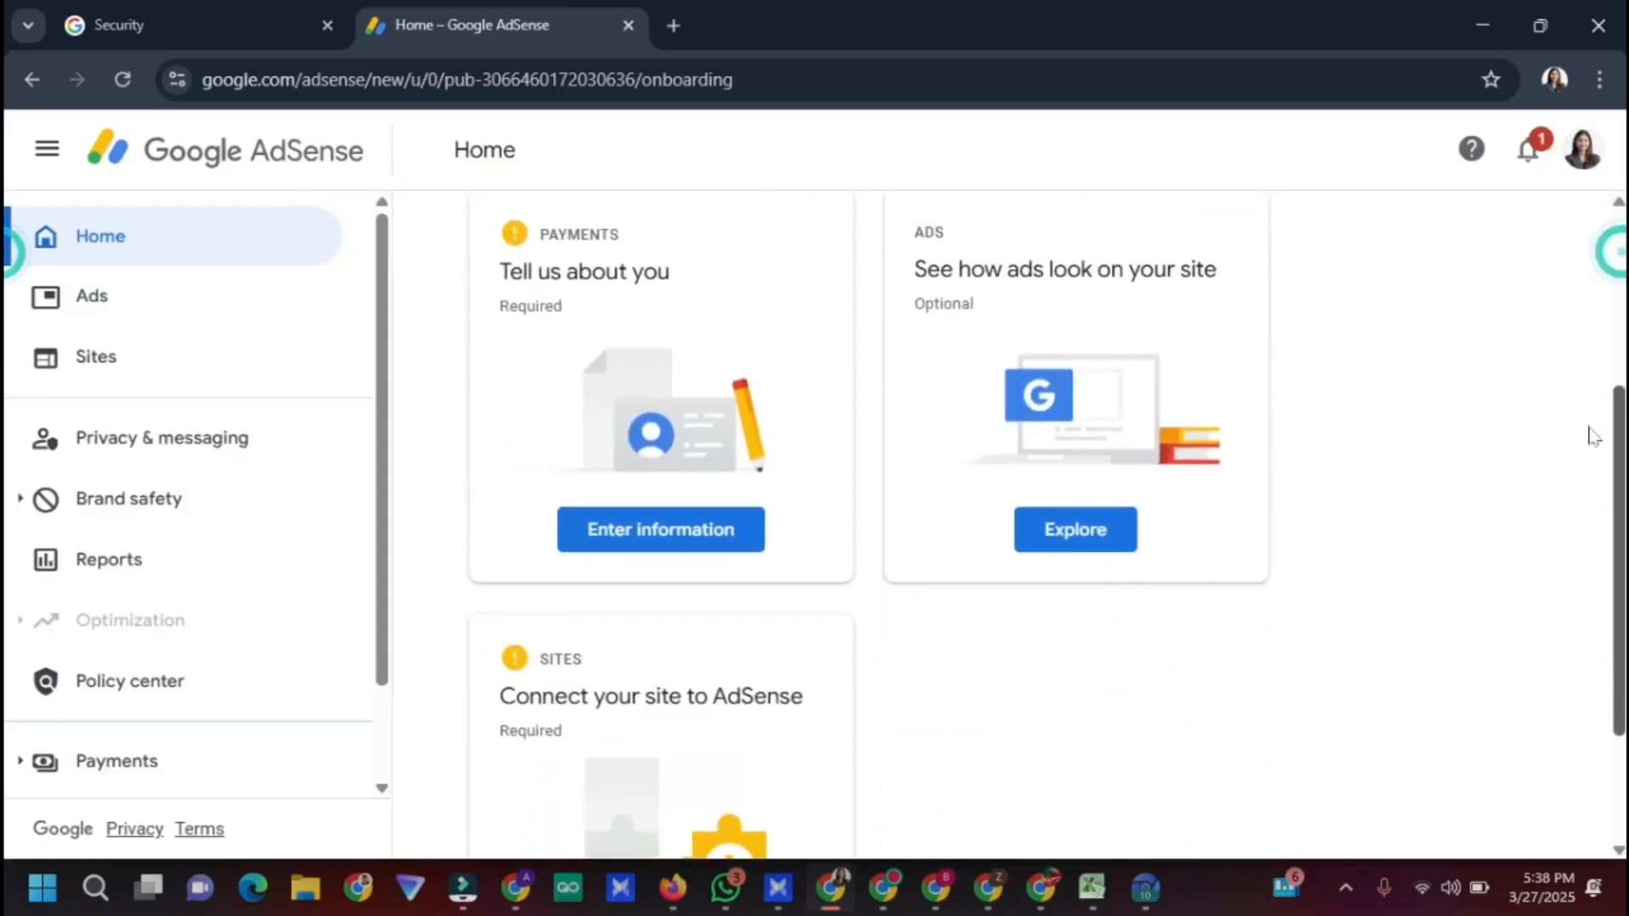
{"action": "left_click", "coordinate": [642, 529]}
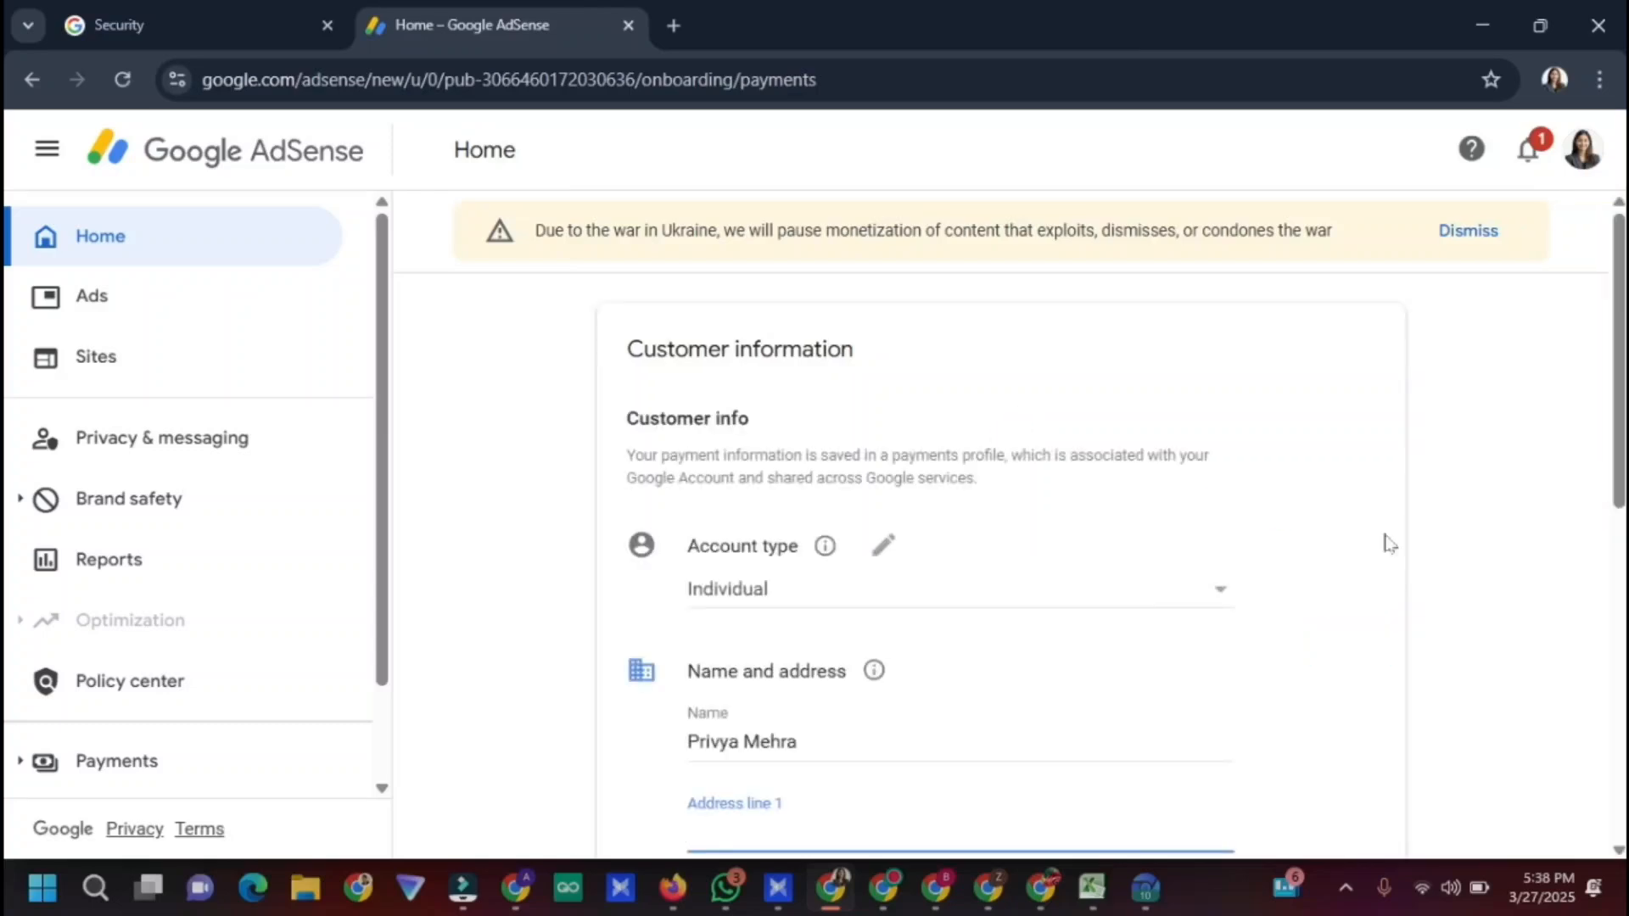
{"action": "left_click_drag", "start_coordinate": [1622, 424], "coordinate": [1622, 502]}
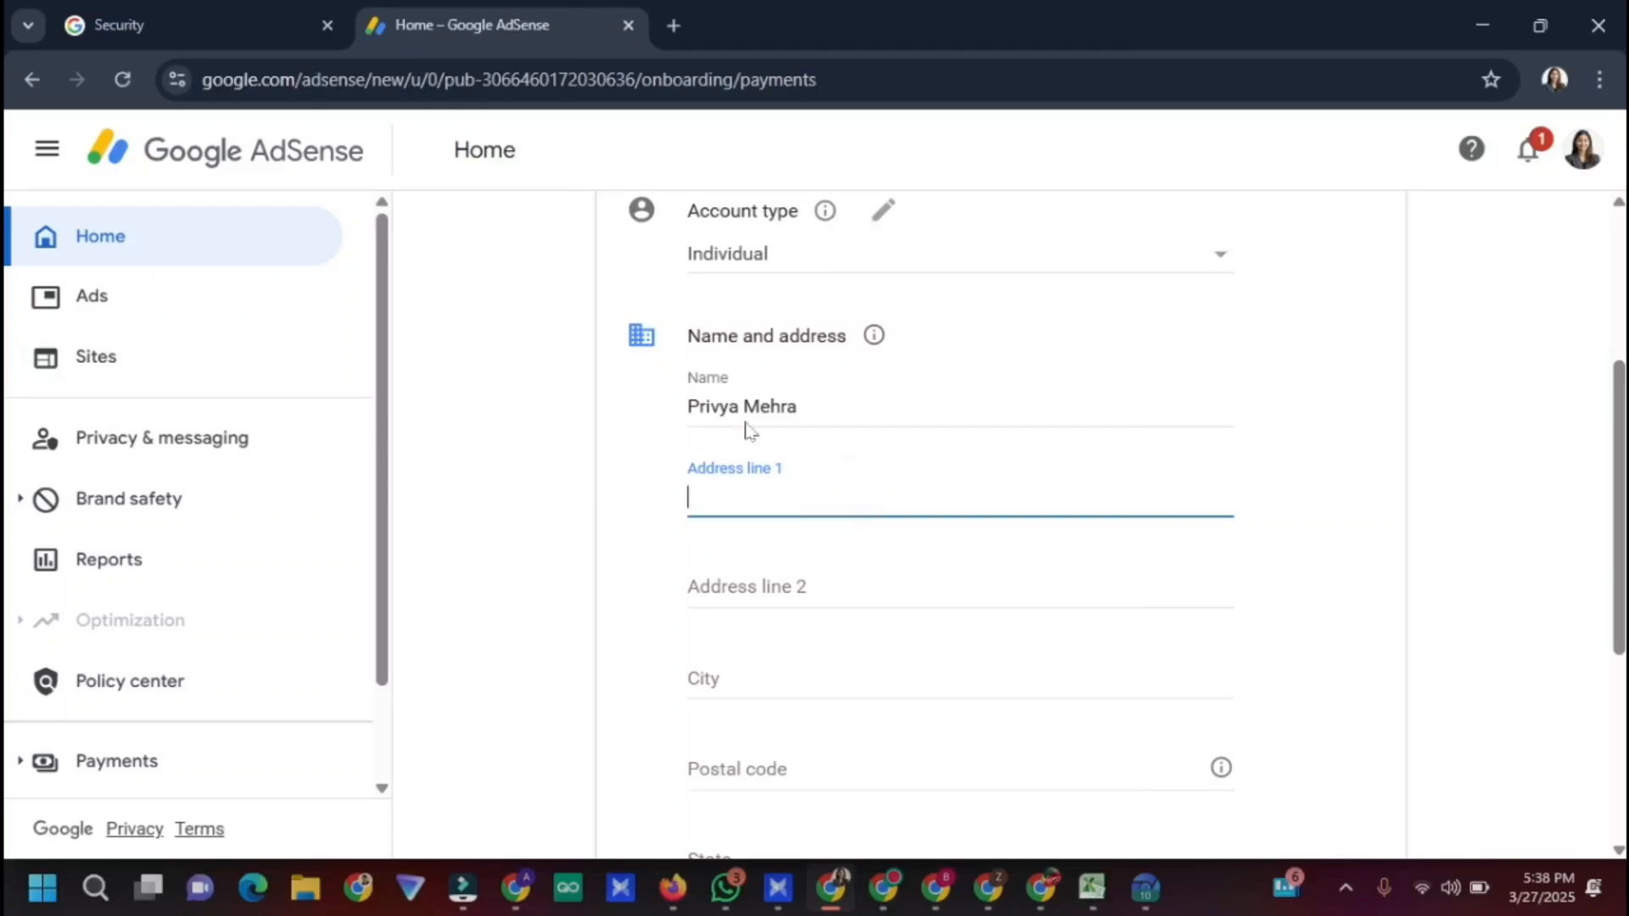
{"action": "left_click", "coordinate": [1156, 891]}
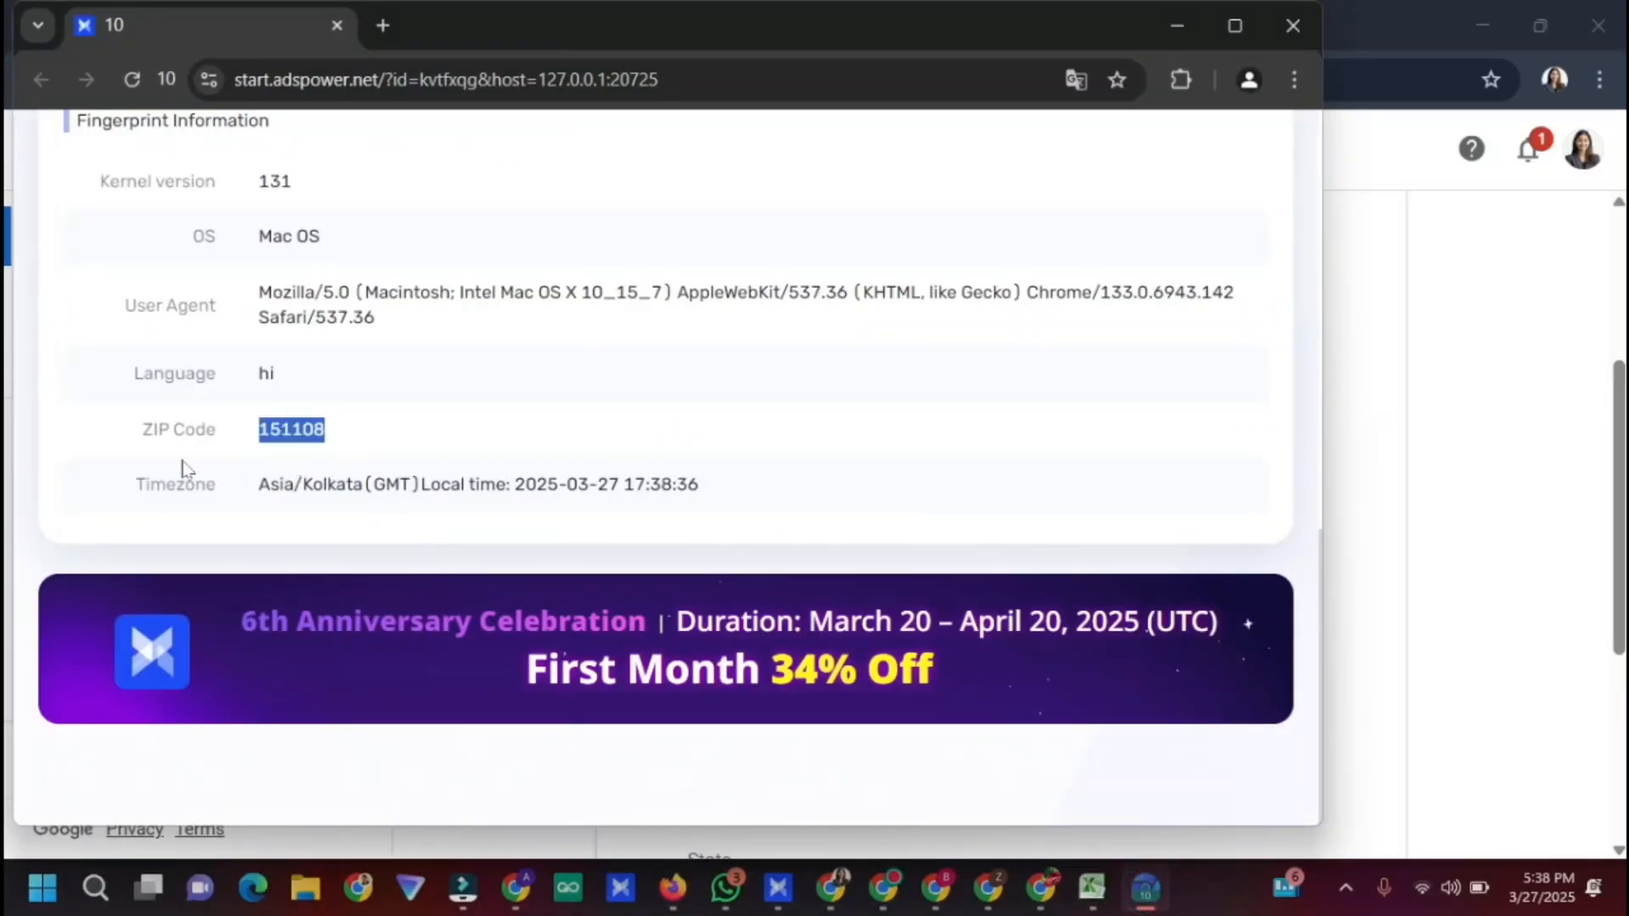
{"action": "left_click", "coordinate": [836, 882]}
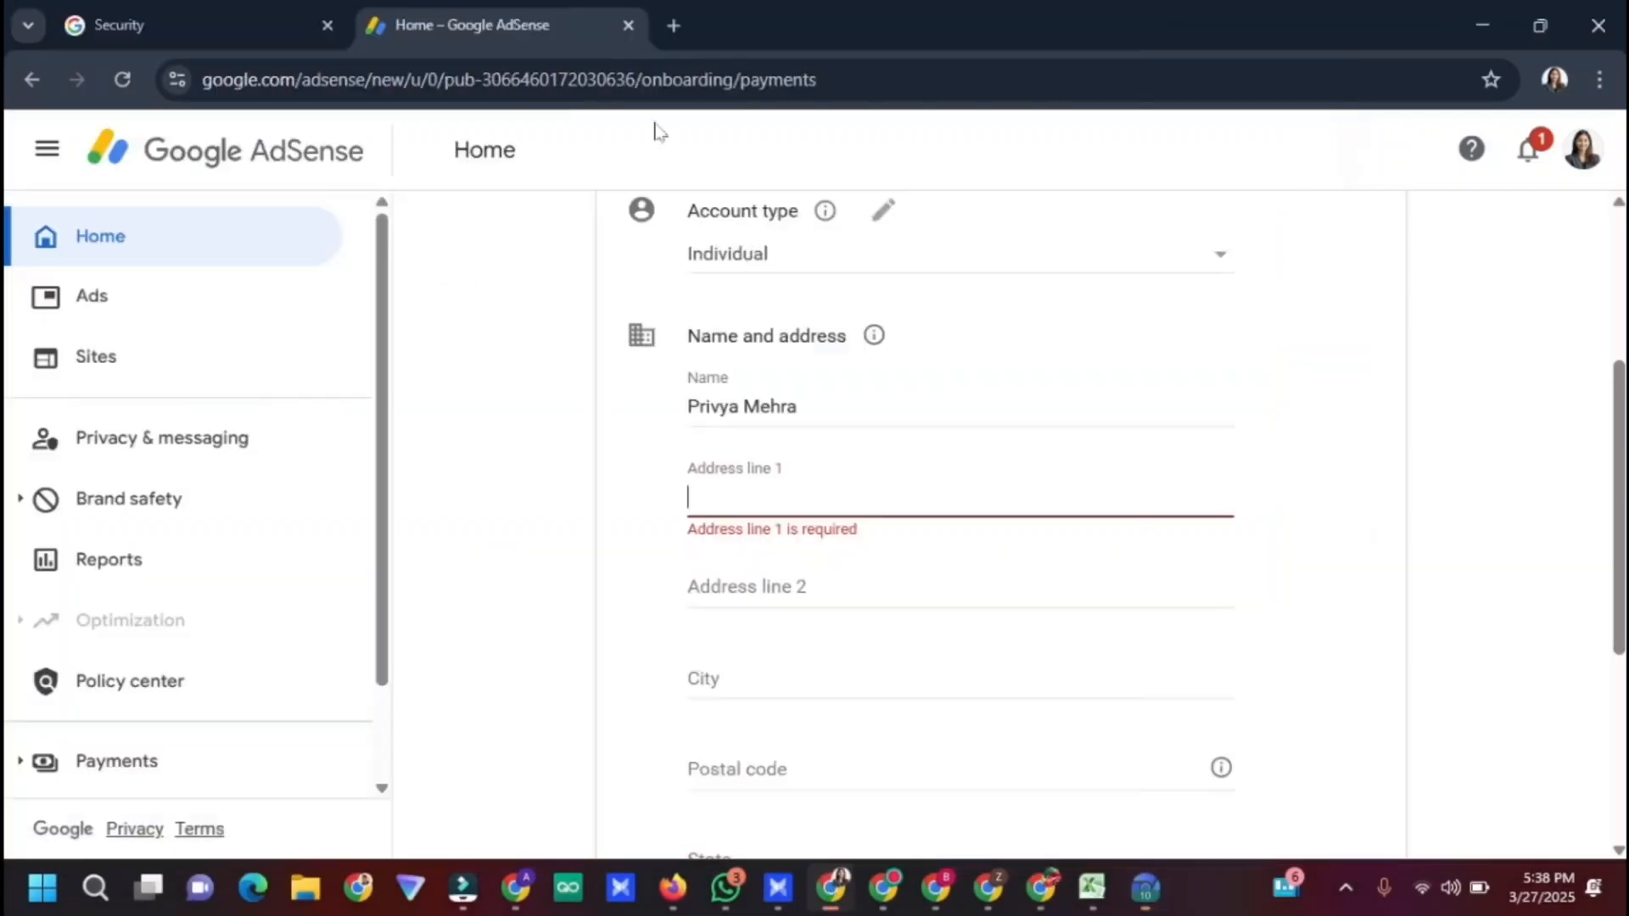
{"action": "left_click", "coordinate": [675, 25]}
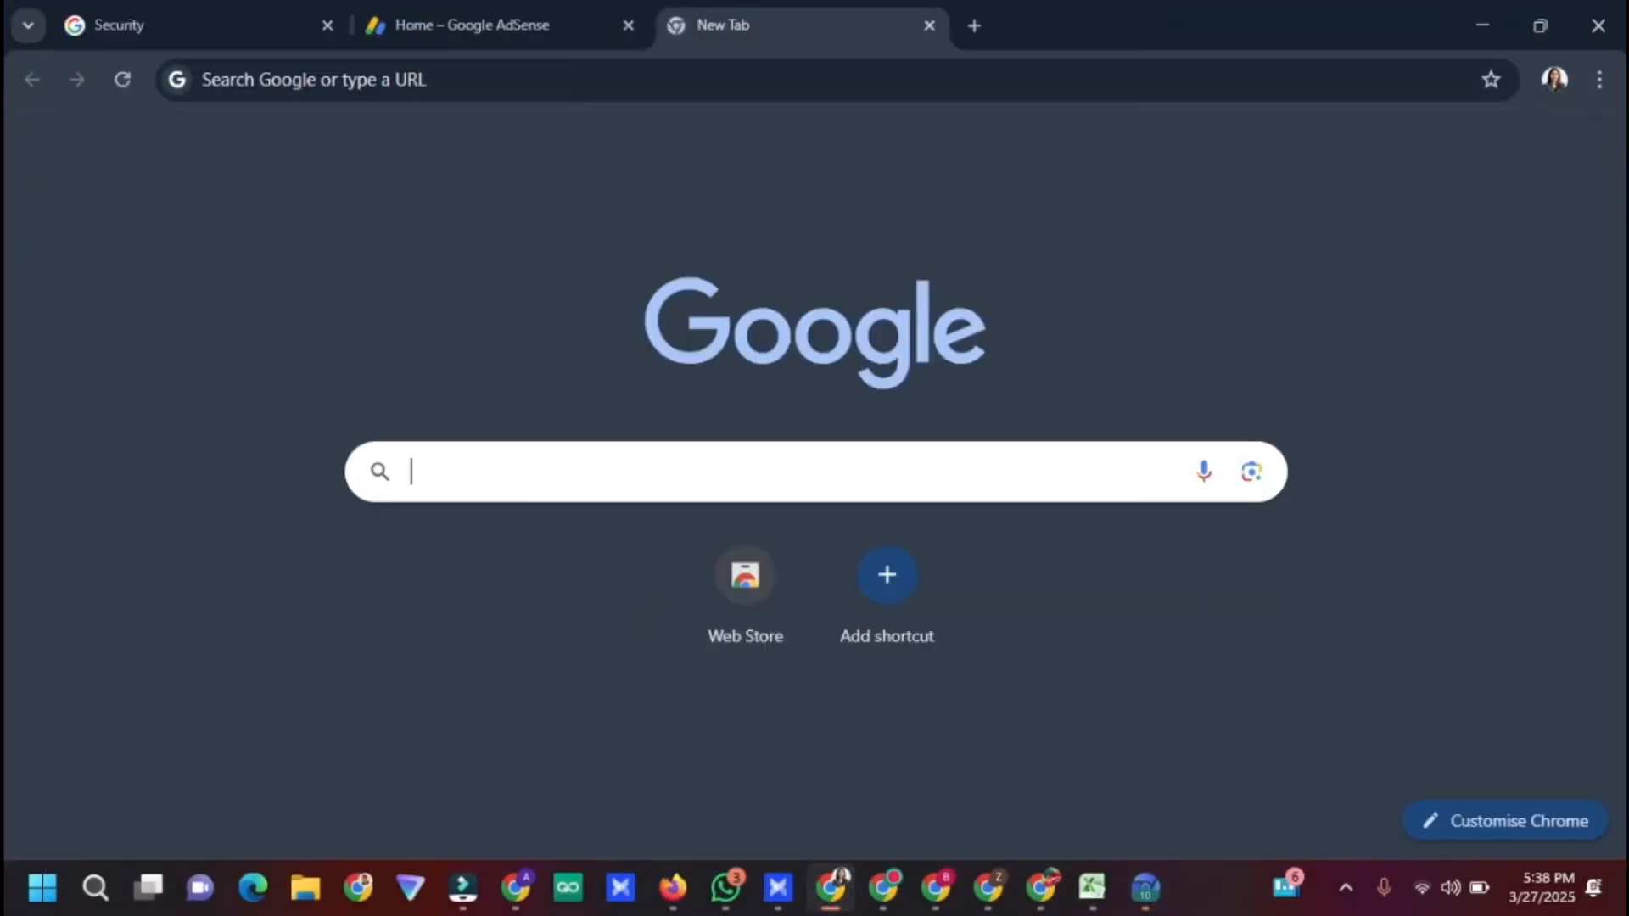
Open Google Maps and search for '151108 punjab'
{"action": "left_click", "coordinate": [713, 458]}
{"action": "type", "text": "map"}
{"action": "key", "text": "Return"}
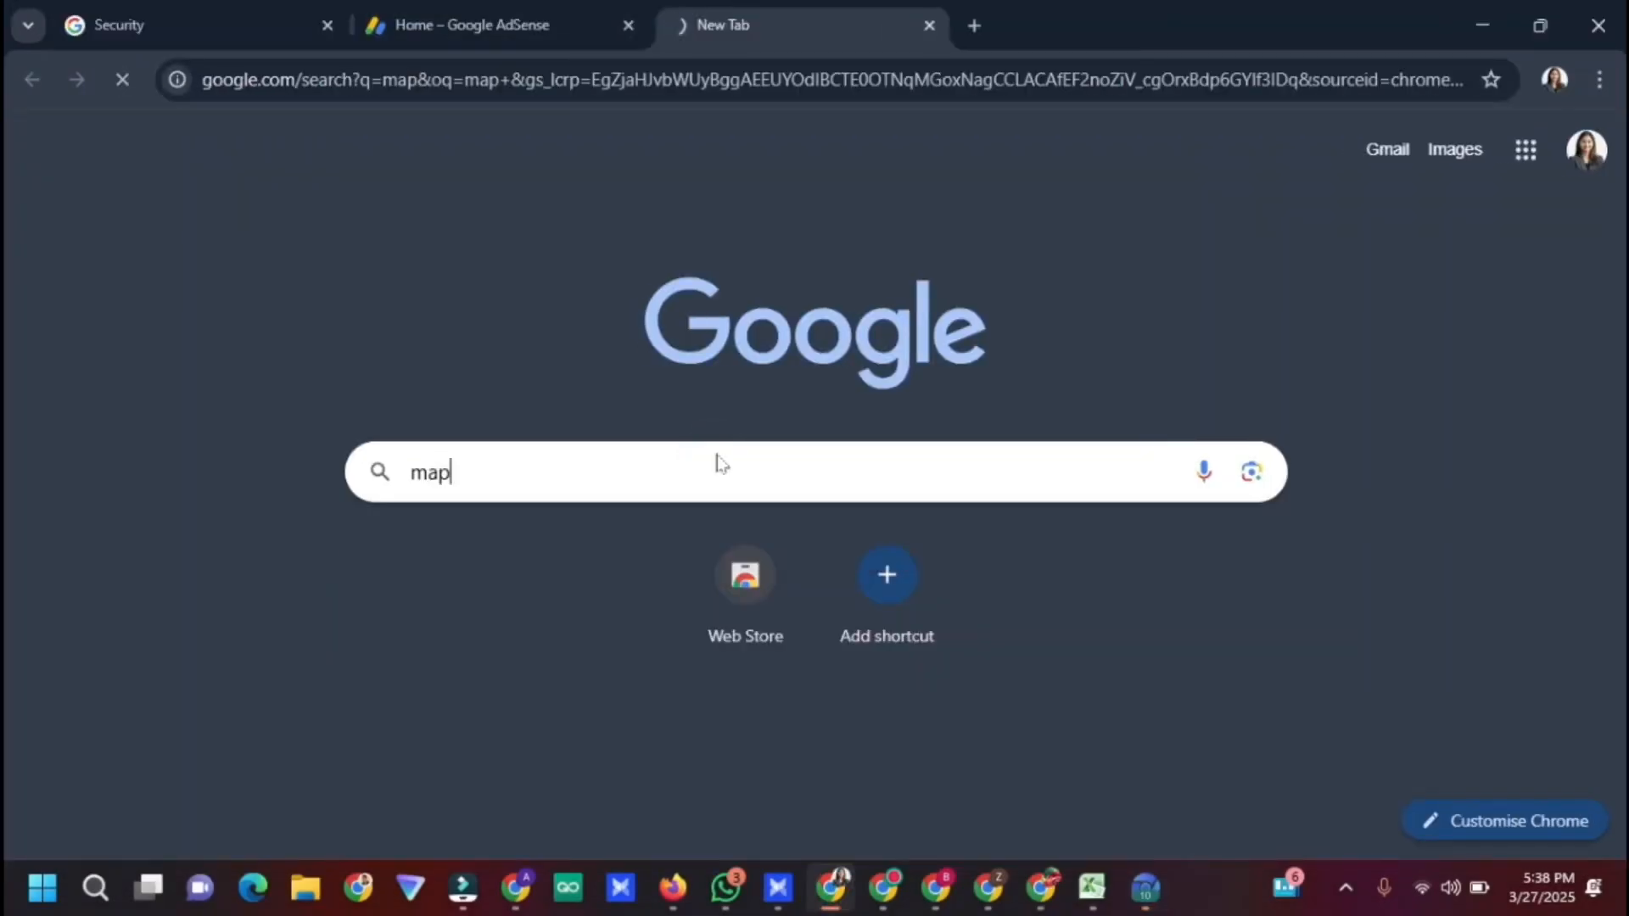
{"action": "left_click", "coordinate": [226, 389]}
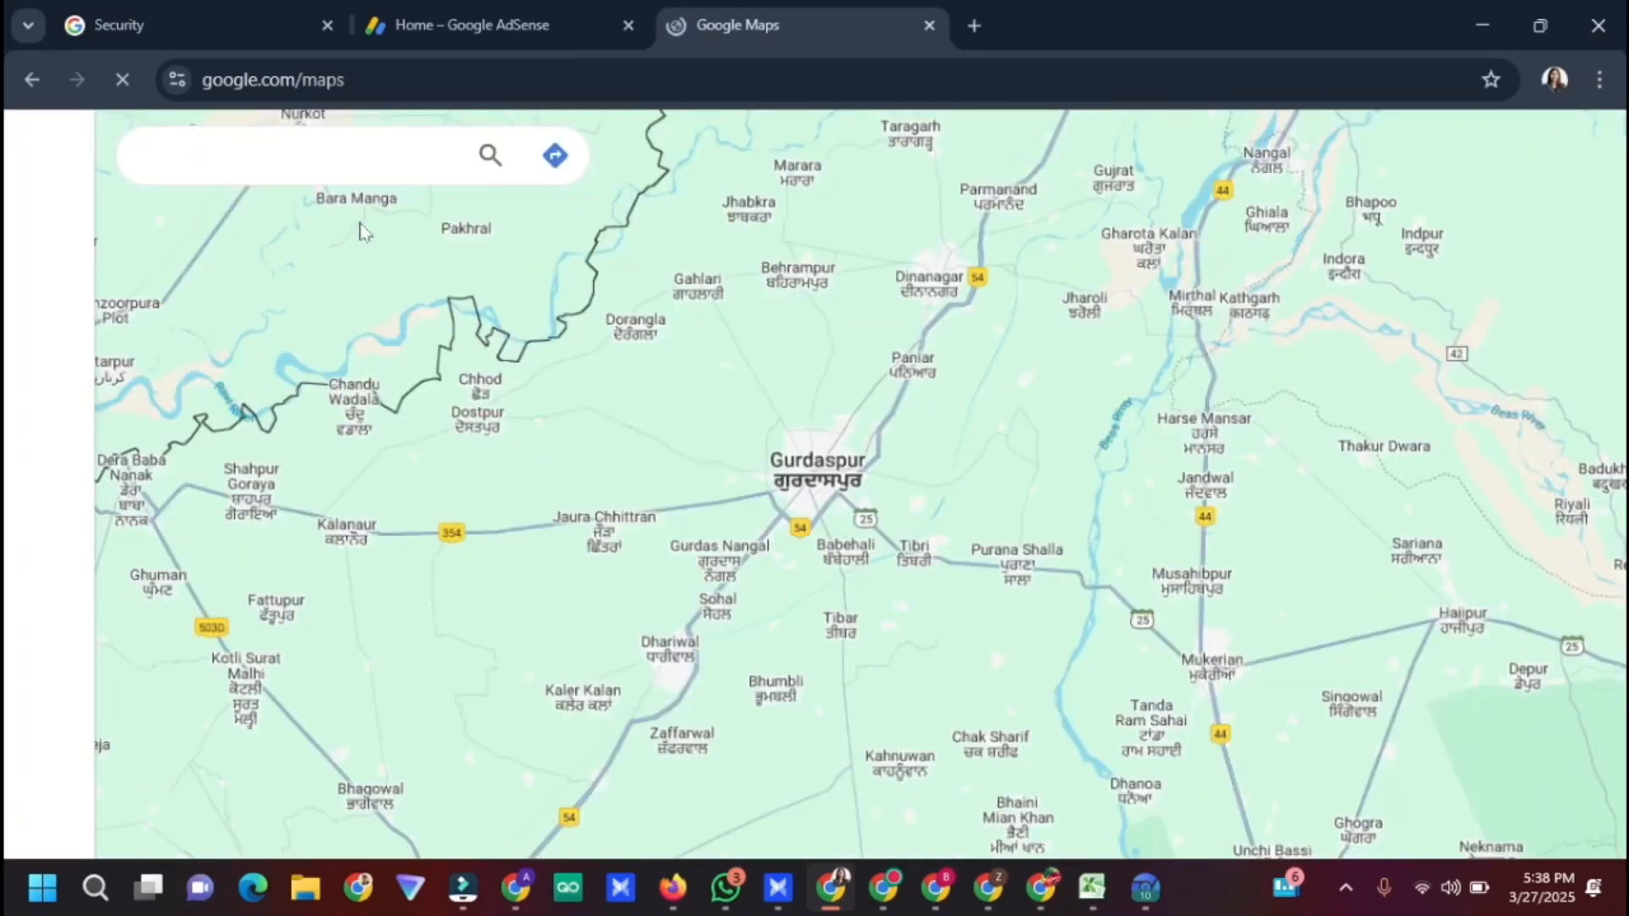
{"action": "left_click", "coordinate": [349, 154]}
{"action": "type", "text": "151108"}
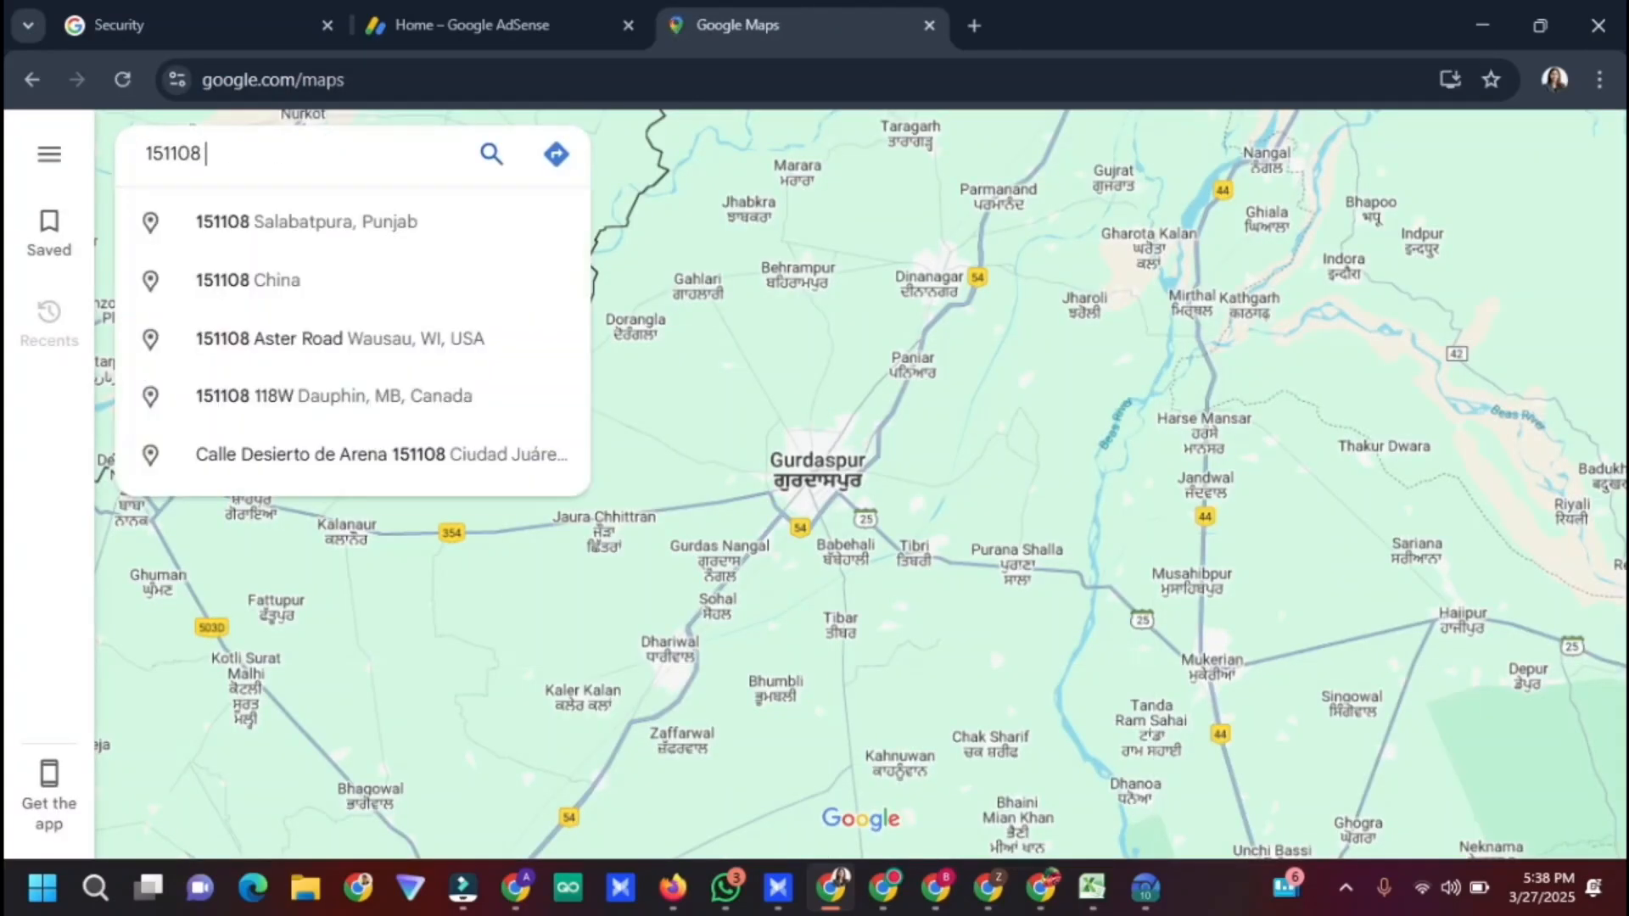
{"action": "type", "text": " pun"}
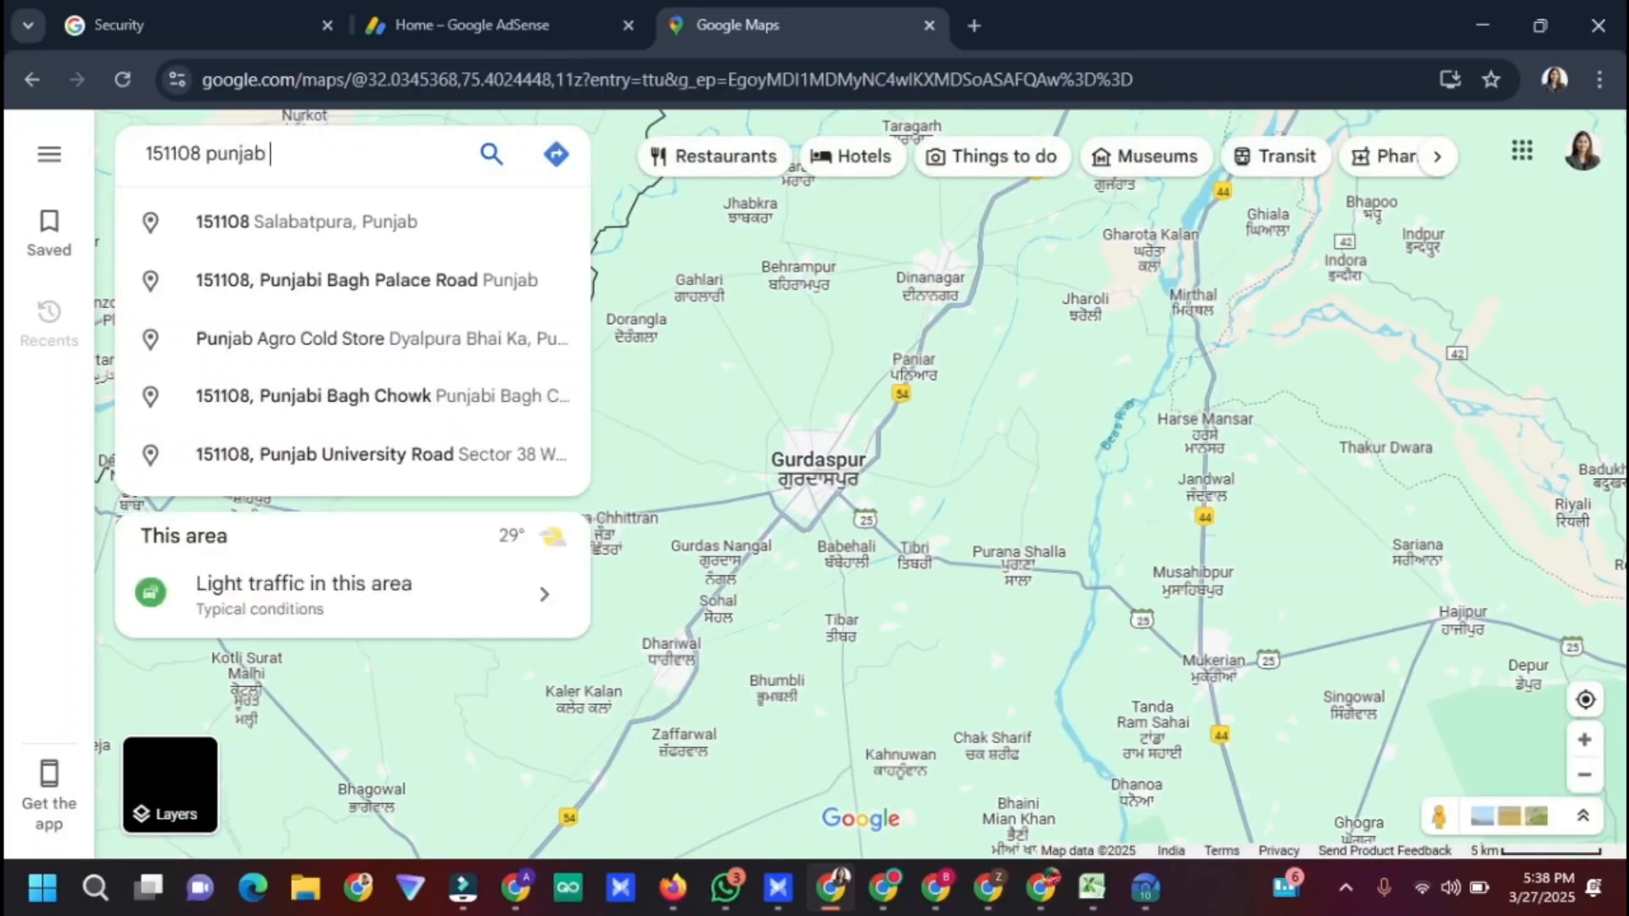
{"action": "type", "text": "jab"}
{"action": "key", "text": "Return"}
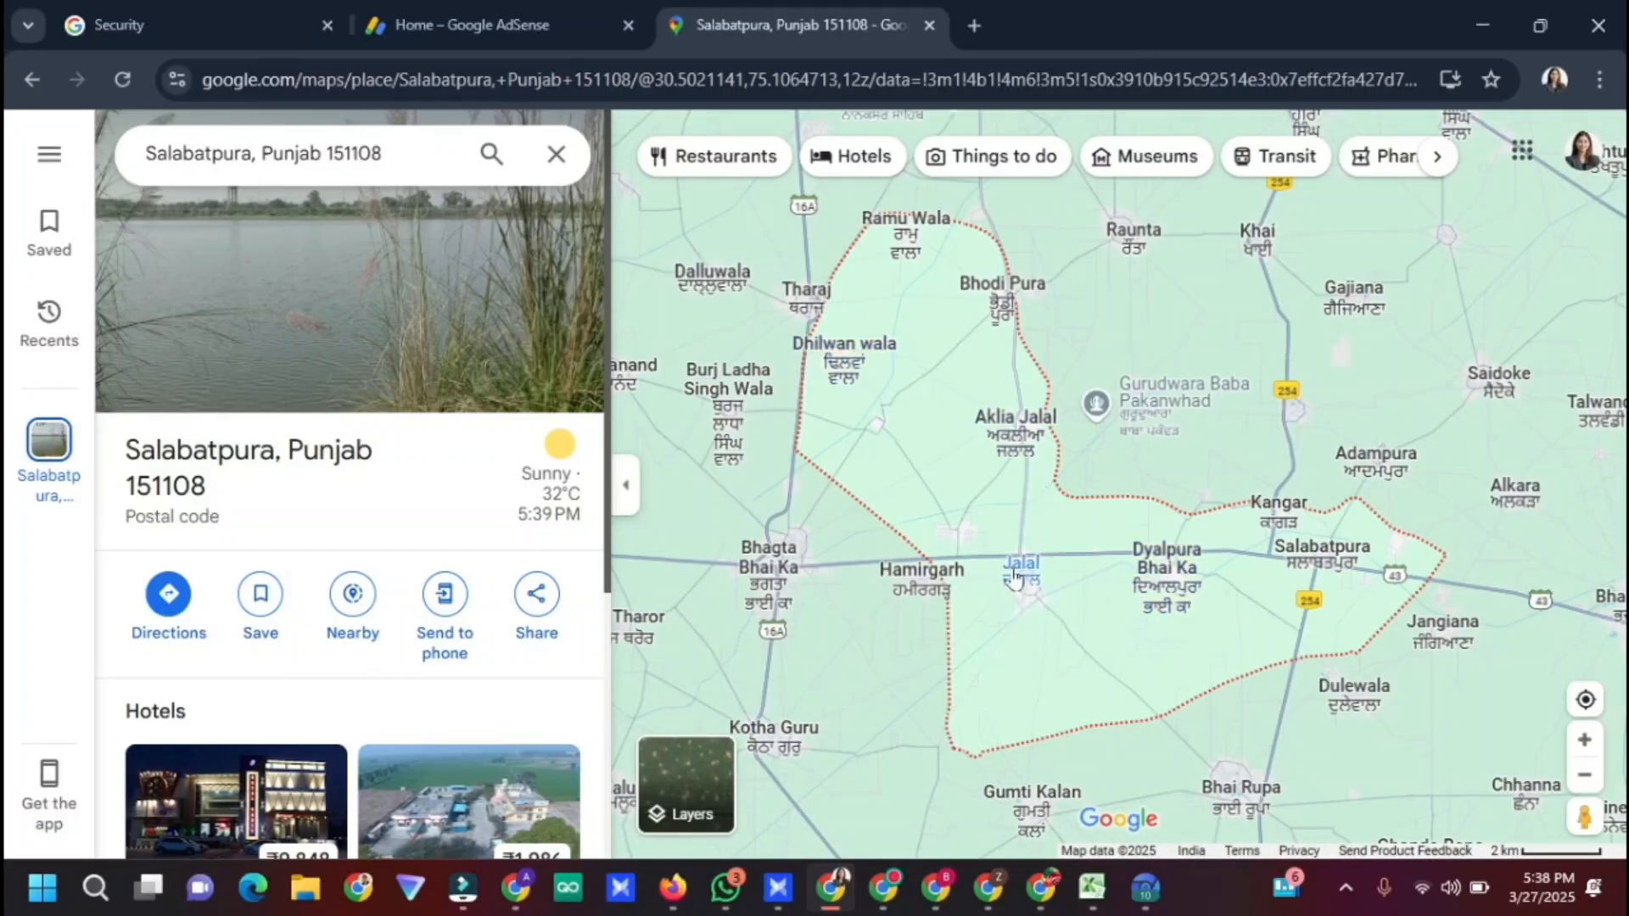
Zoom into Jalal and copy a cell phone store's full address from its listing
{"action": "left_click", "coordinate": [1040, 592]}
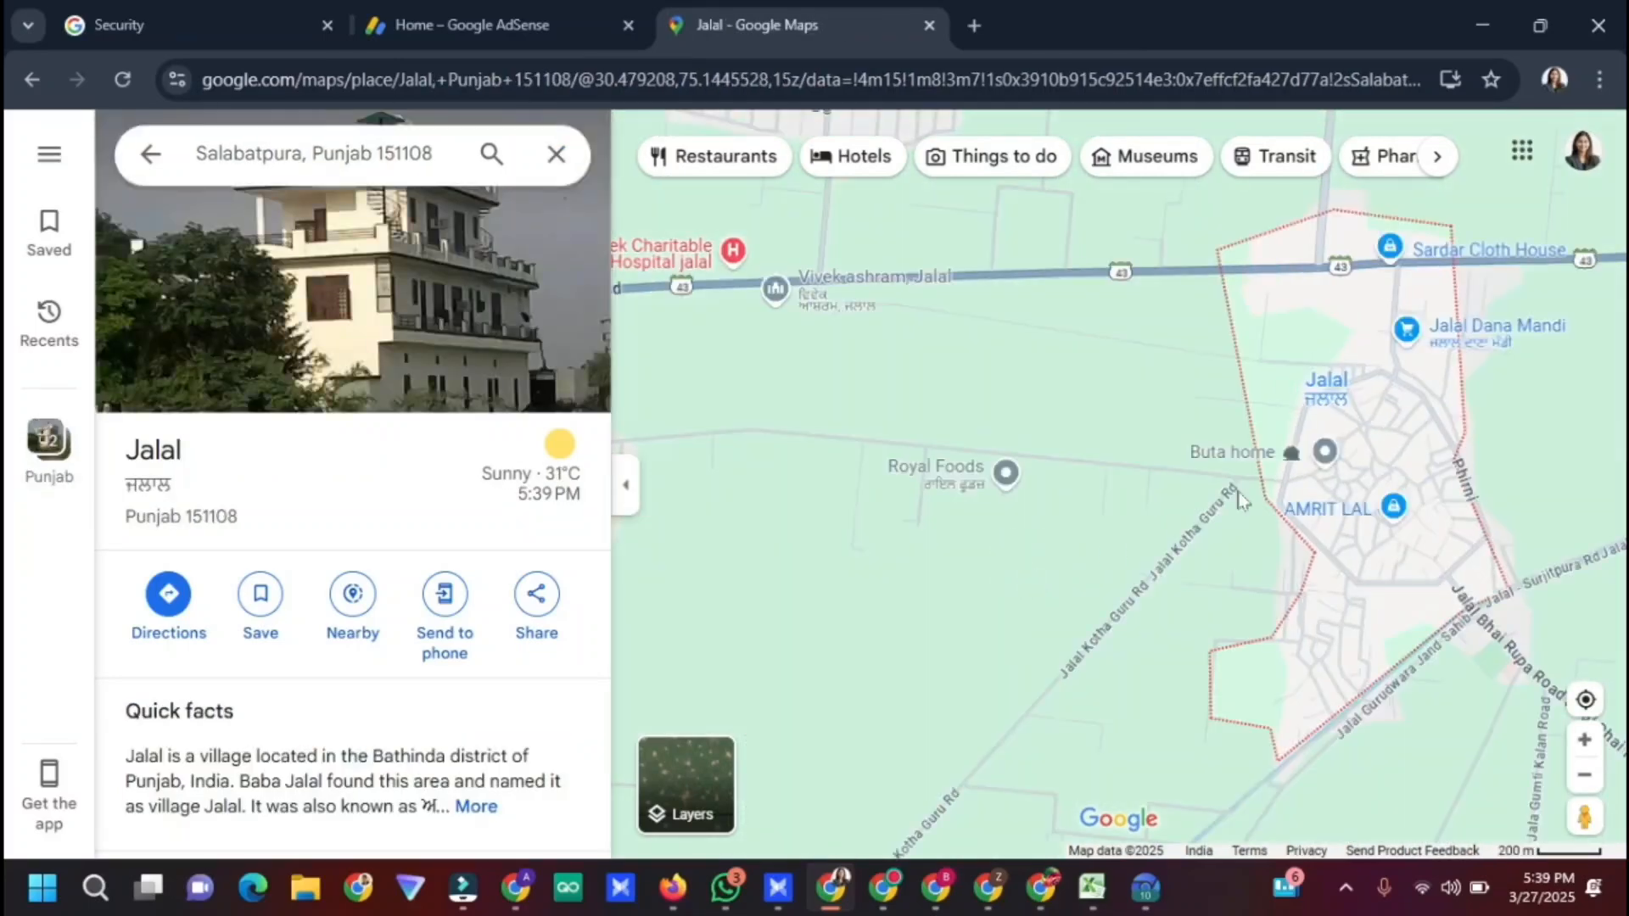
{"action": "double_click", "coordinate": [1252, 462]}
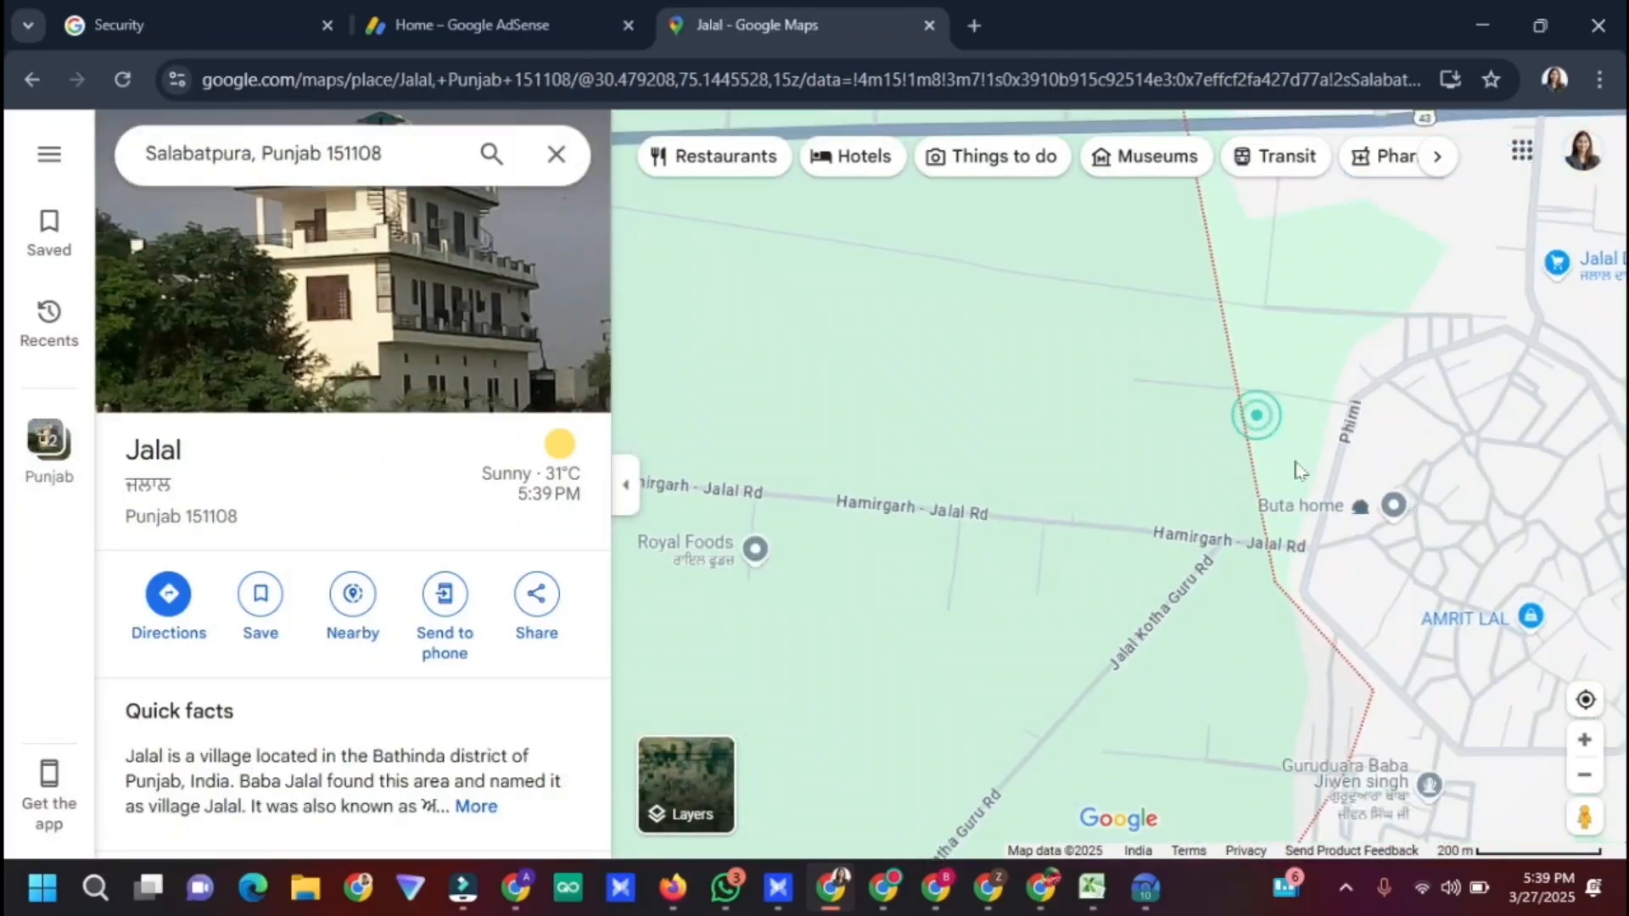
{"action": "left_click_drag", "start_coordinate": [1204, 344], "coordinate": [1195, 334]}
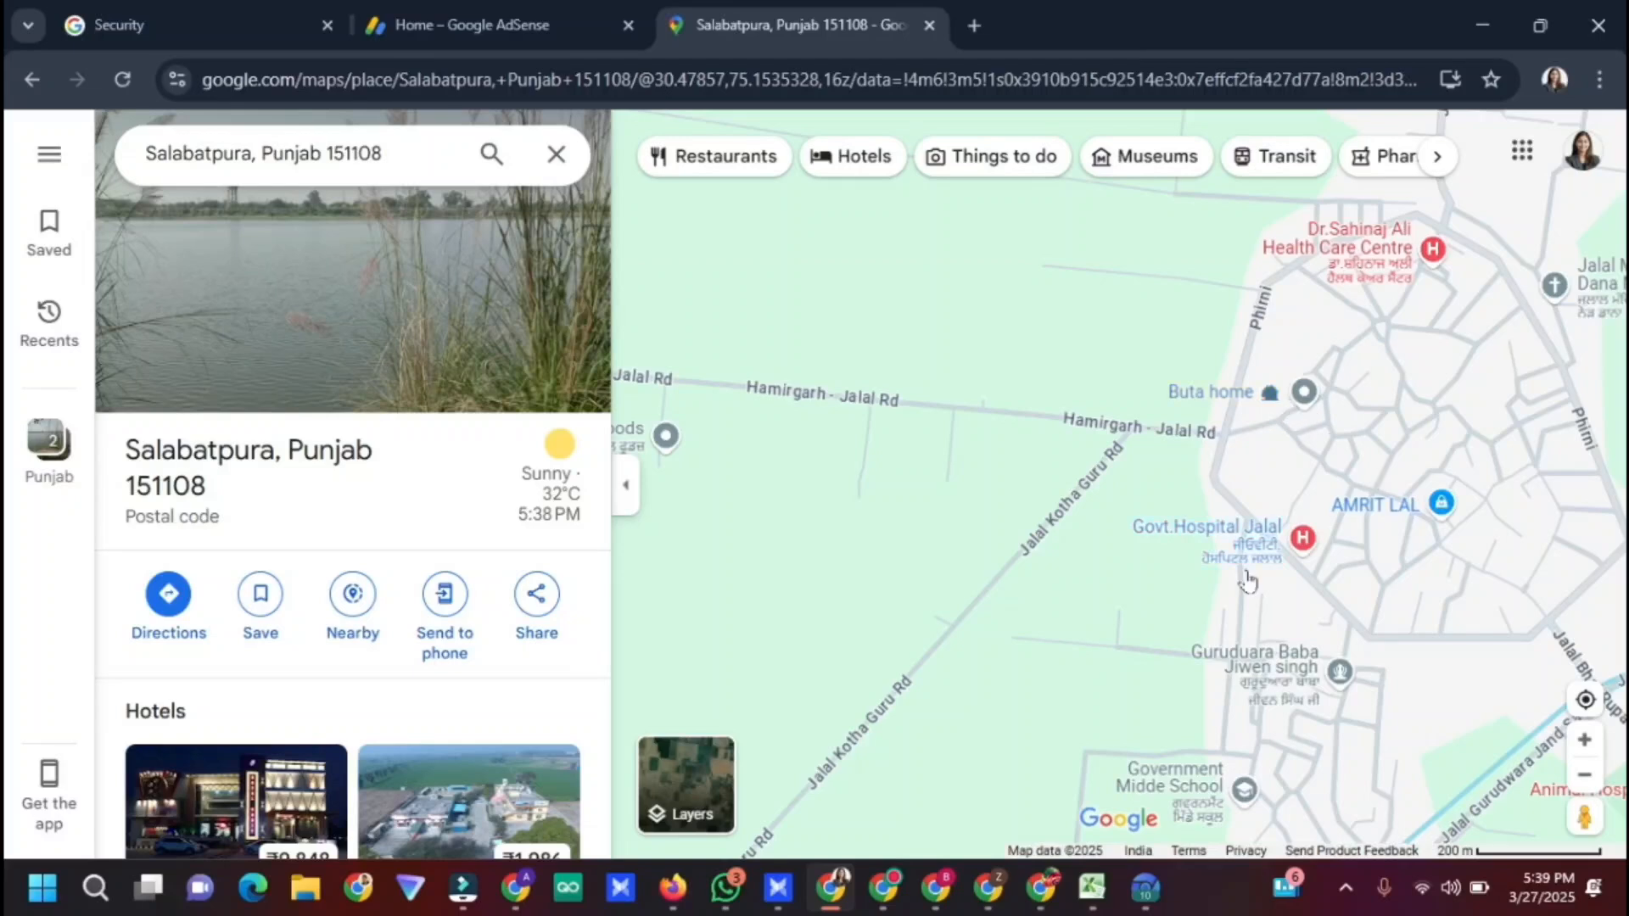
{"action": "mouse_move", "coordinate": [1402, 517]}
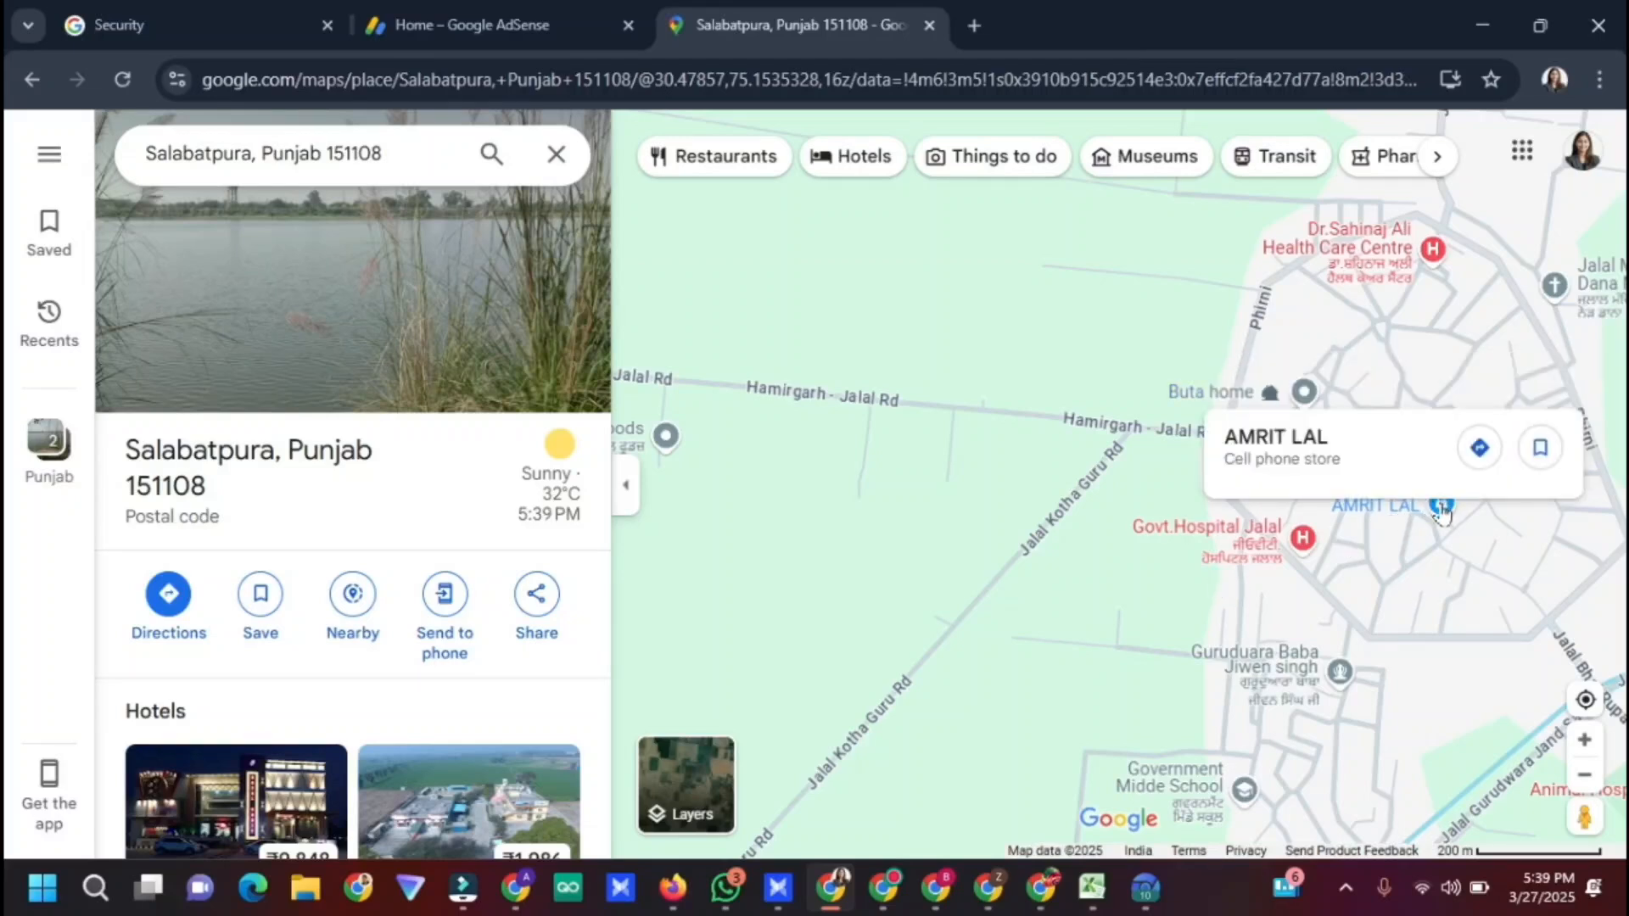
{"action": "left_click", "coordinate": [1441, 509]}
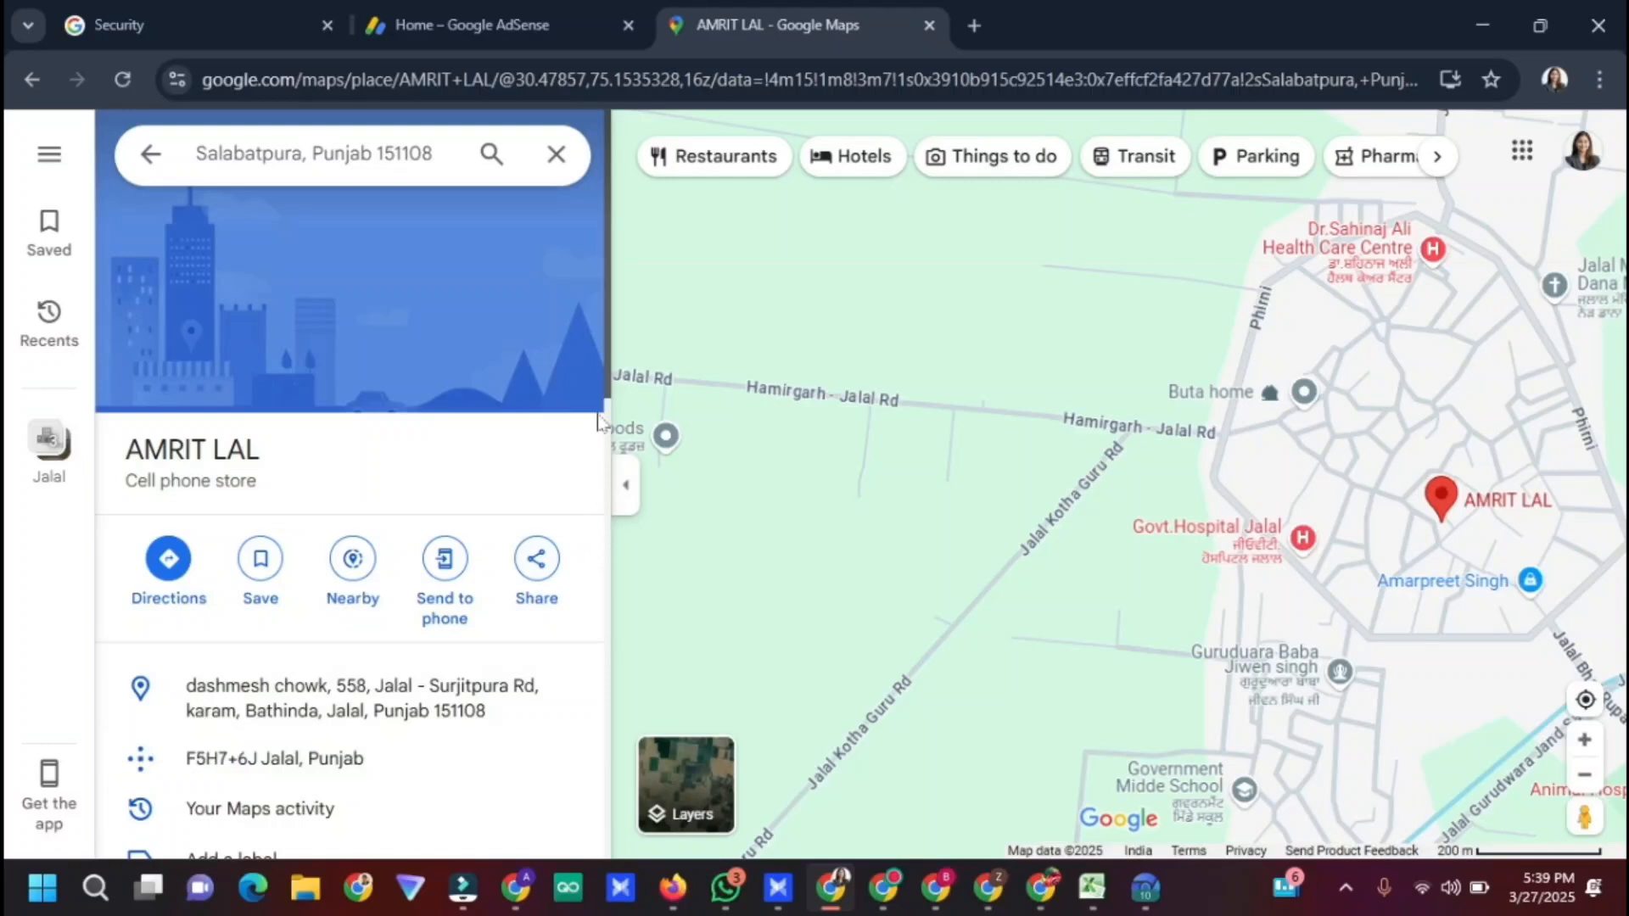
{"action": "scroll", "coordinate": [607, 357], "scroll_direction": "down", "scroll_amount": 3}
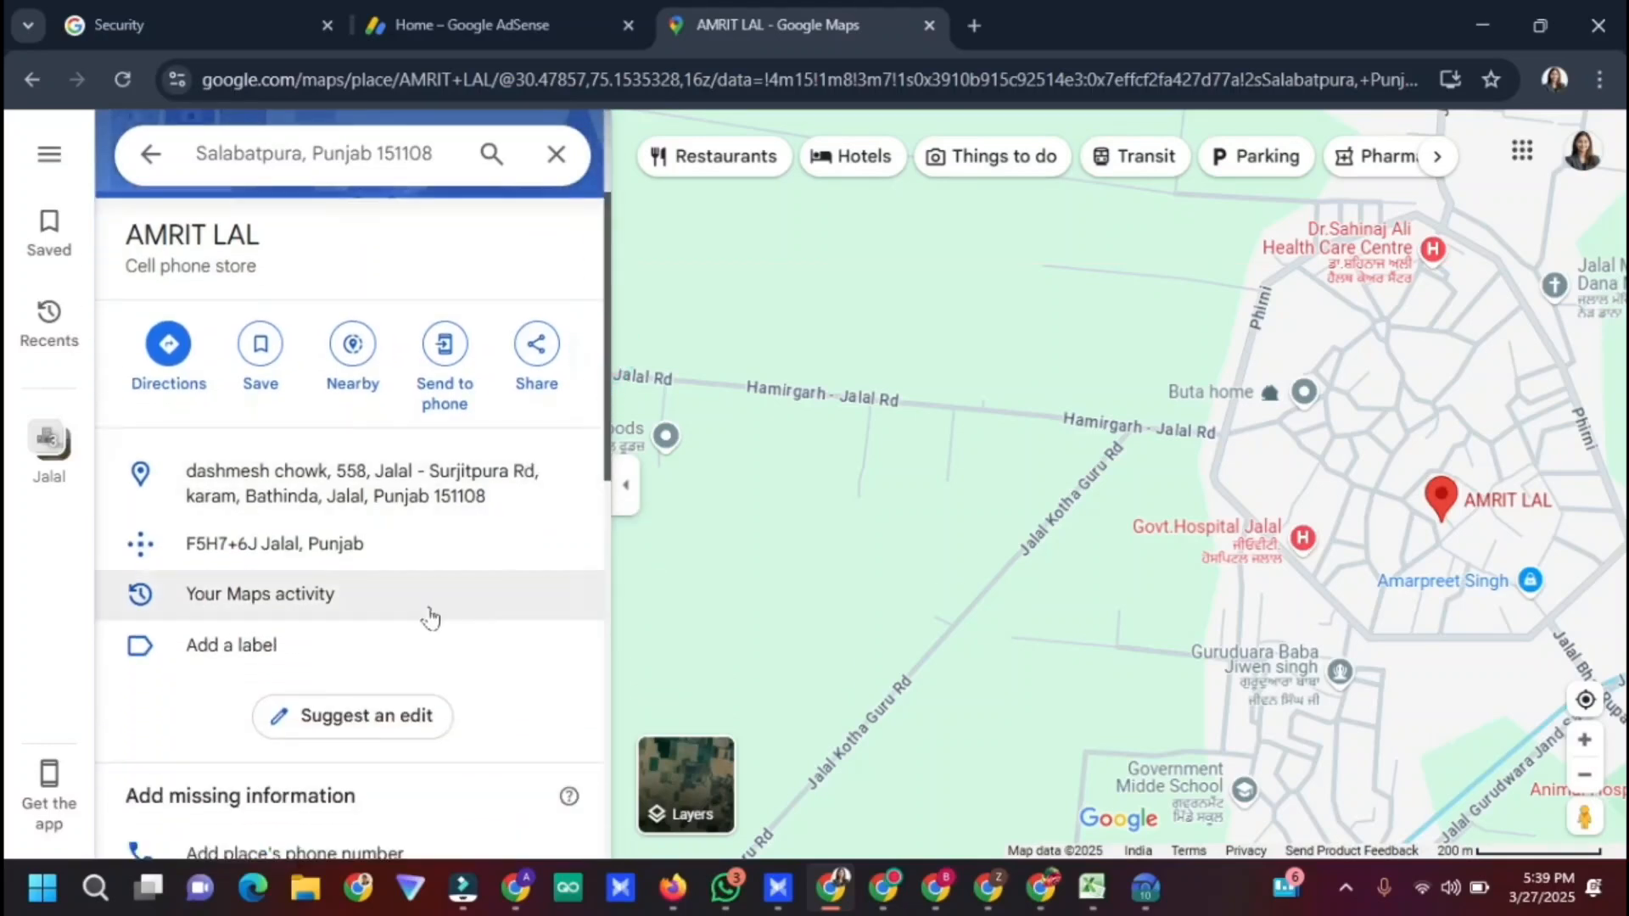
{"action": "scroll", "coordinate": [392, 639], "scroll_direction": "down", "scroll_amount": 5}
{"action": "scroll", "coordinate": [378, 611], "scroll_direction": "up", "scroll_amount": 5}
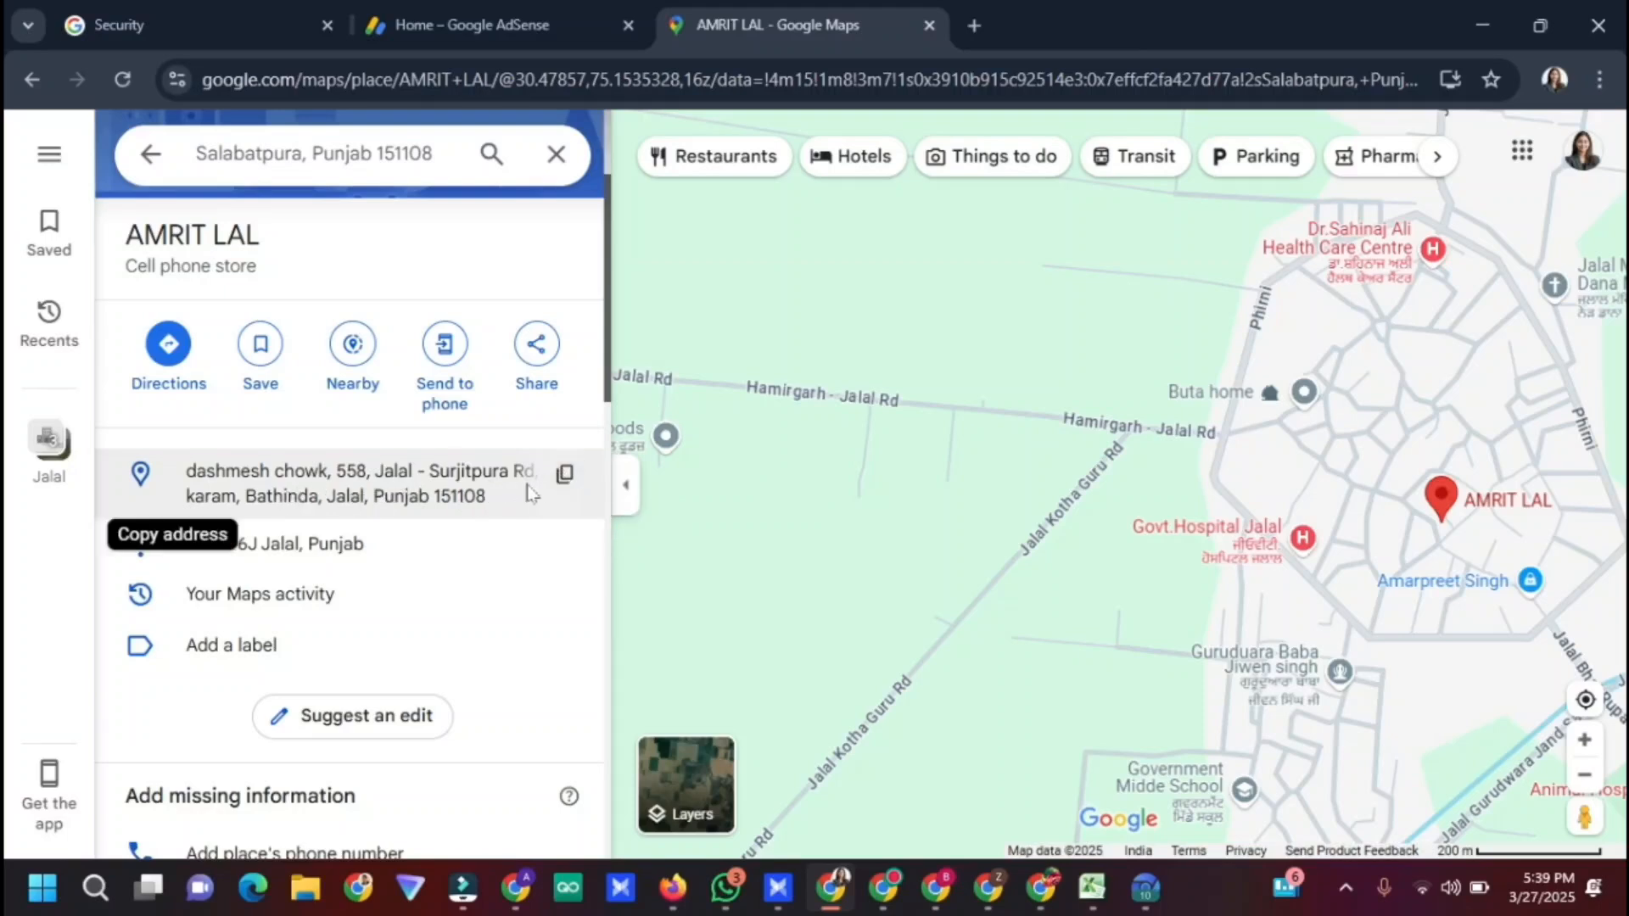
{"action": "left_click", "coordinate": [565, 479]}
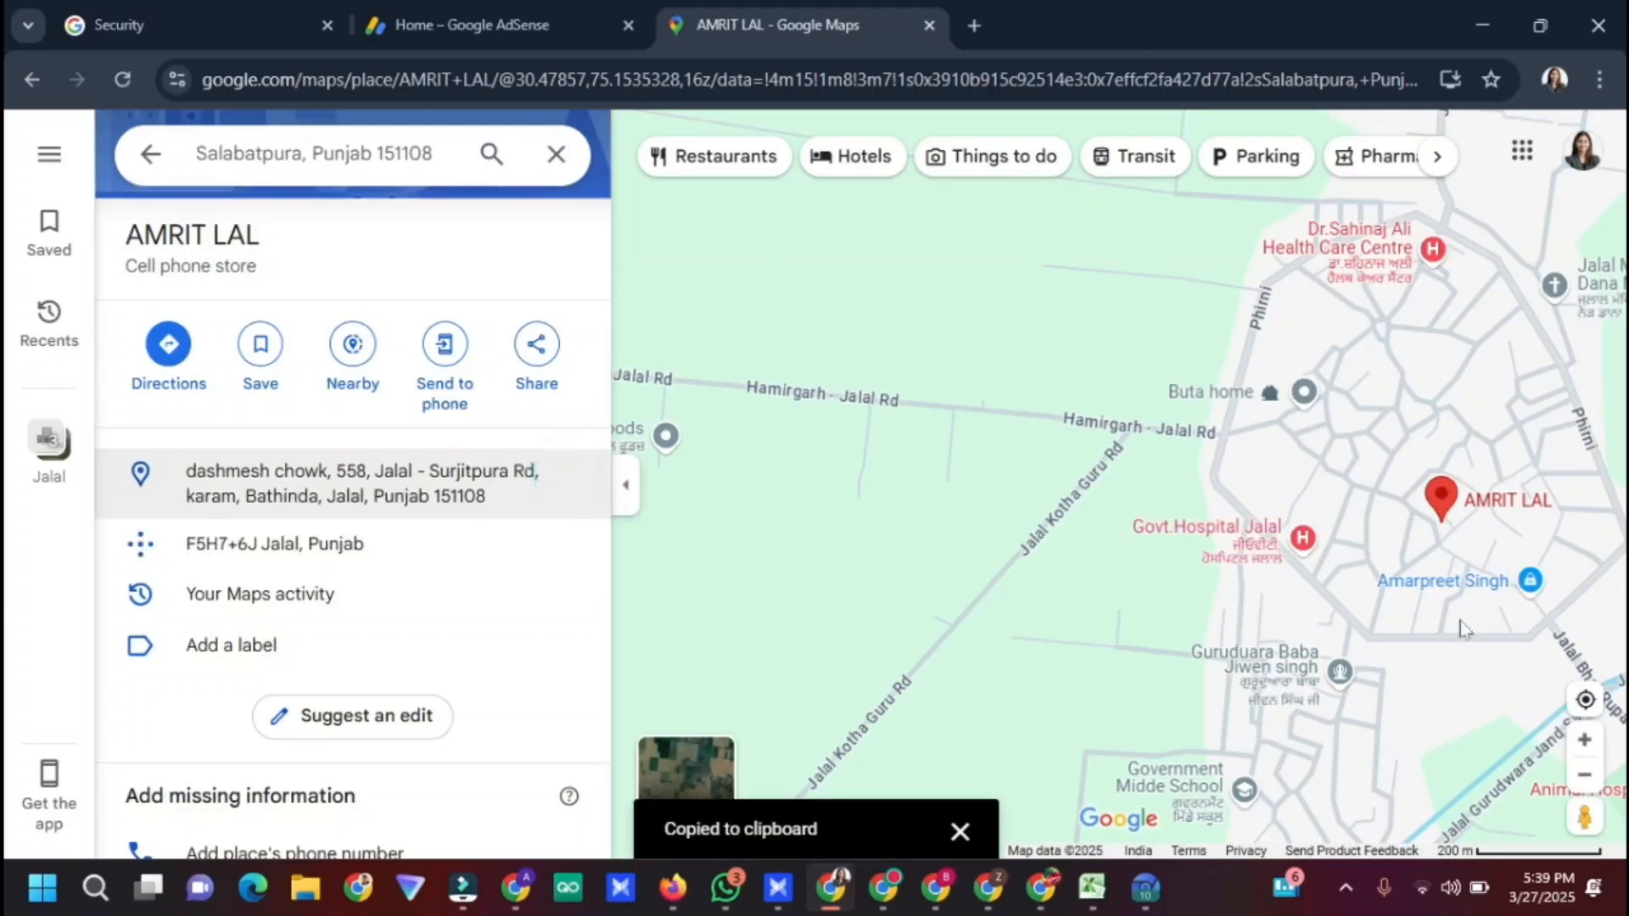
{"action": "left_click", "coordinate": [465, 25]}
Paste the copied address into Address line 1, capitalise it, and move its tail to line 2
{"action": "key", "text": "ctrl+v"}
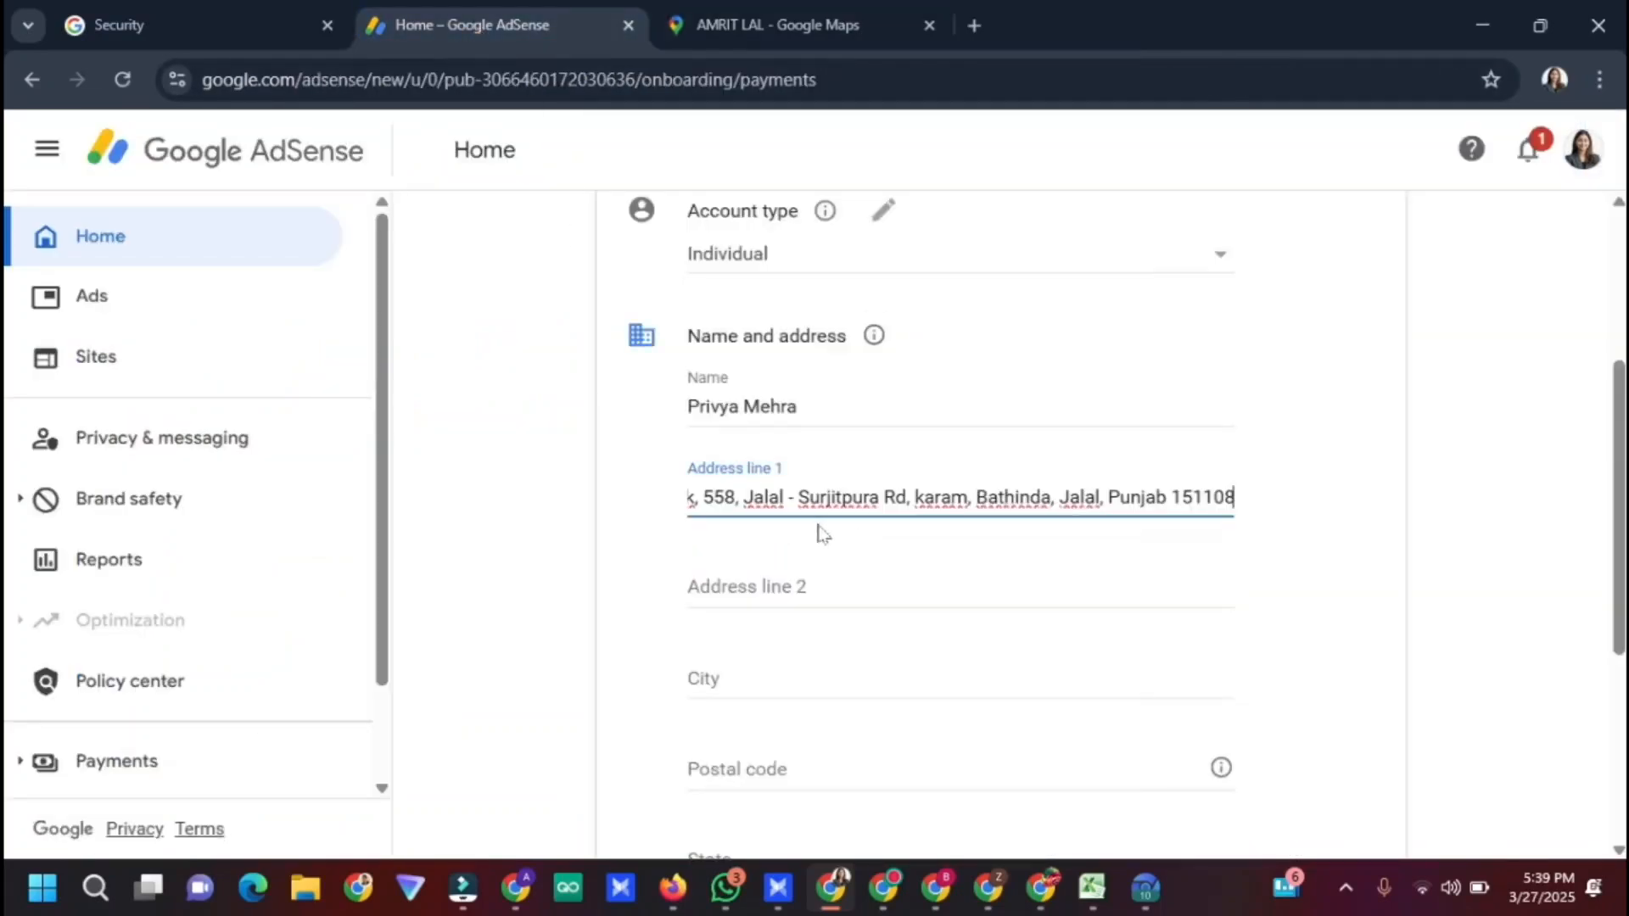
{"action": "left_click", "coordinate": [908, 599]}
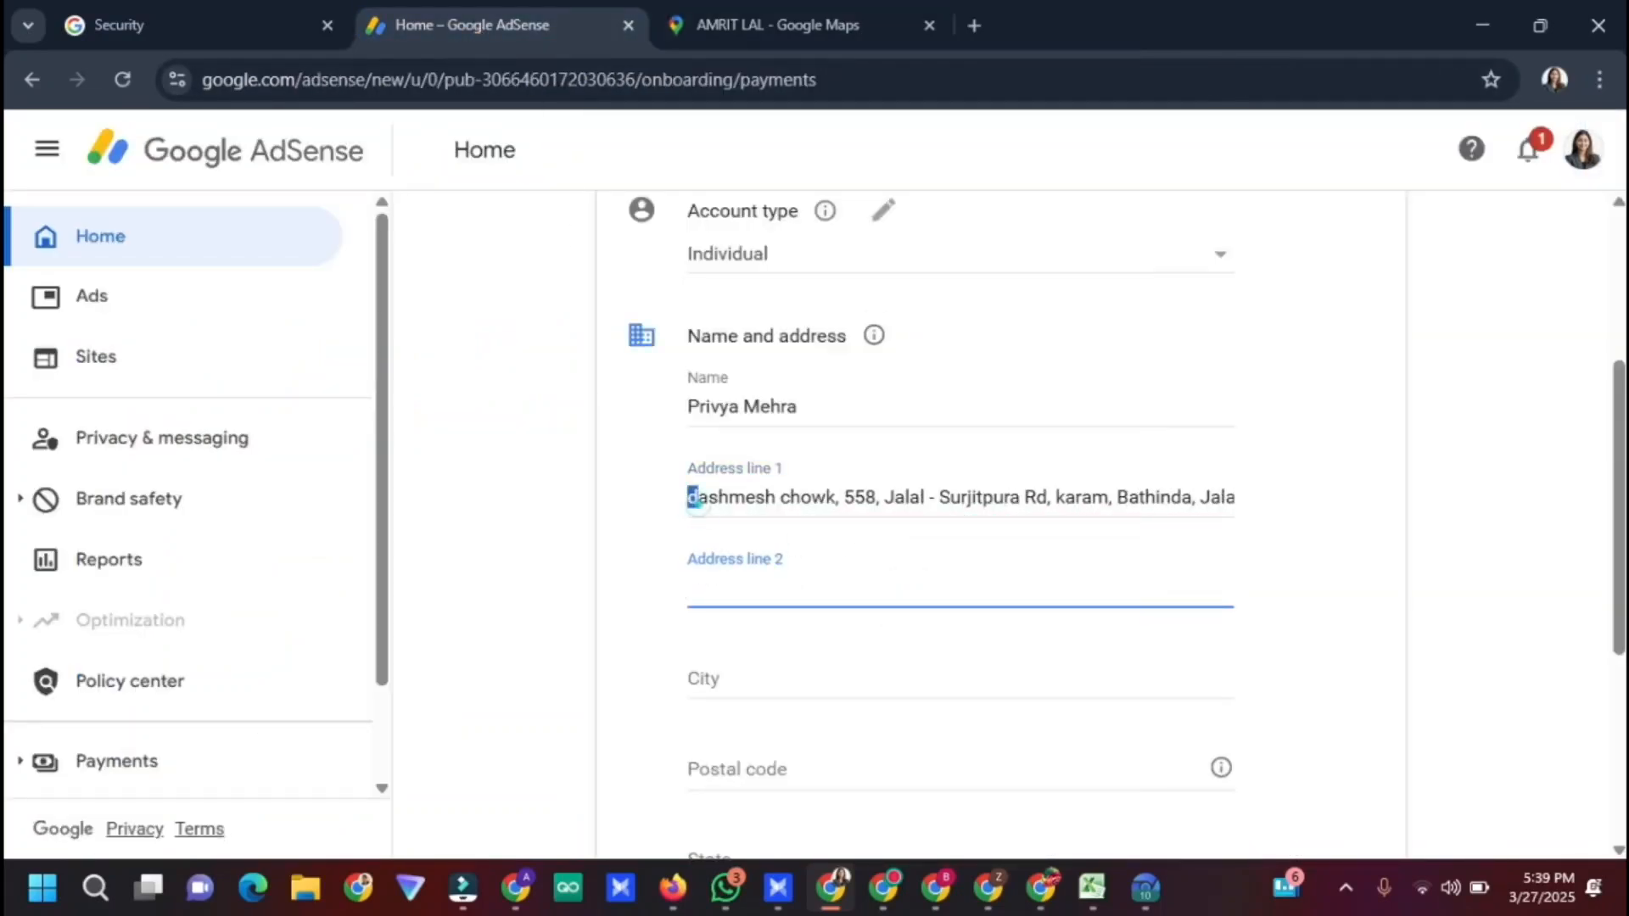
{"action": "left_click_drag", "start_coordinate": [689, 498], "coordinate": [701, 498]}
{"action": "type", "text": "D"}
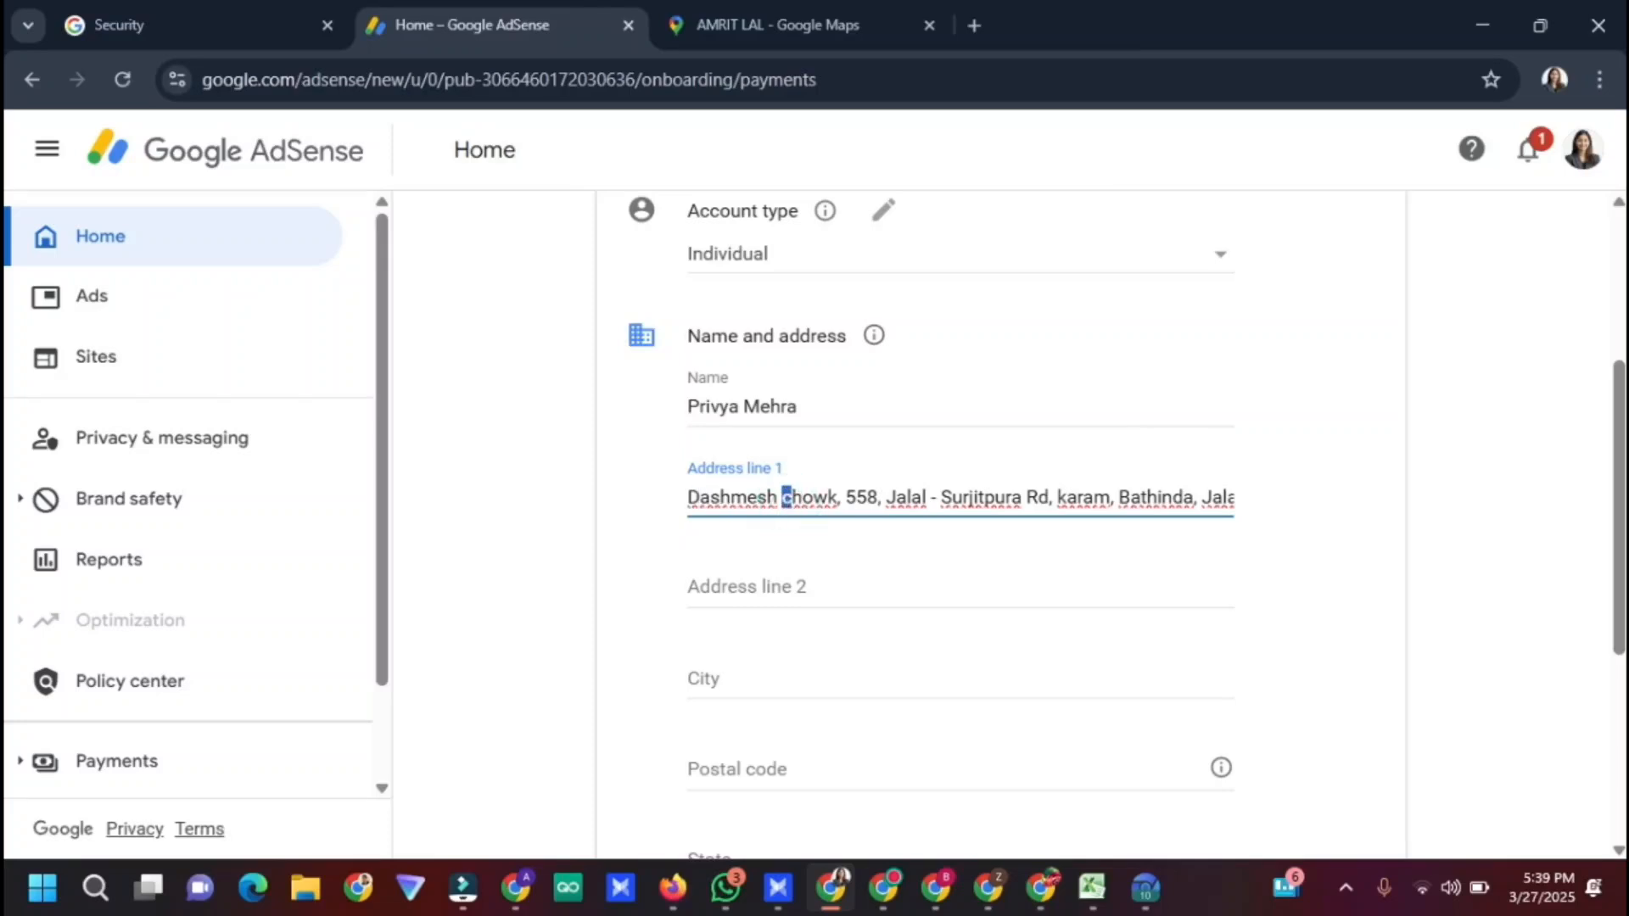
{"action": "type", "text": "C"}
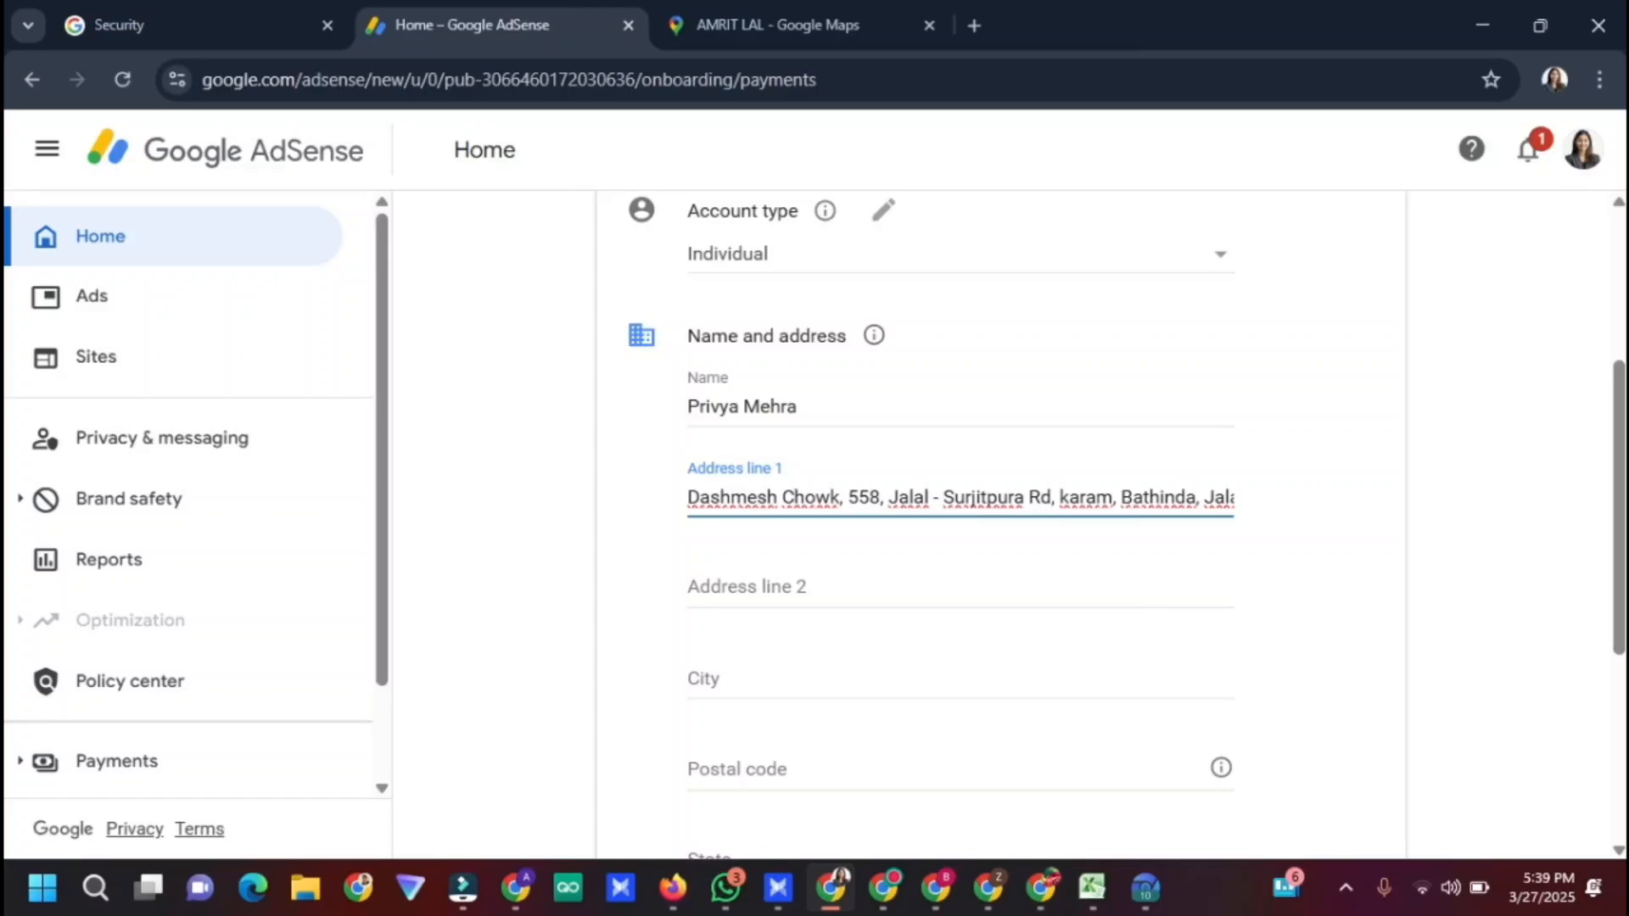
{"action": "left_click_drag", "start_coordinate": [1056, 498], "coordinate": [1452, 532]}
{"action": "key", "text": "ctrl+x"}
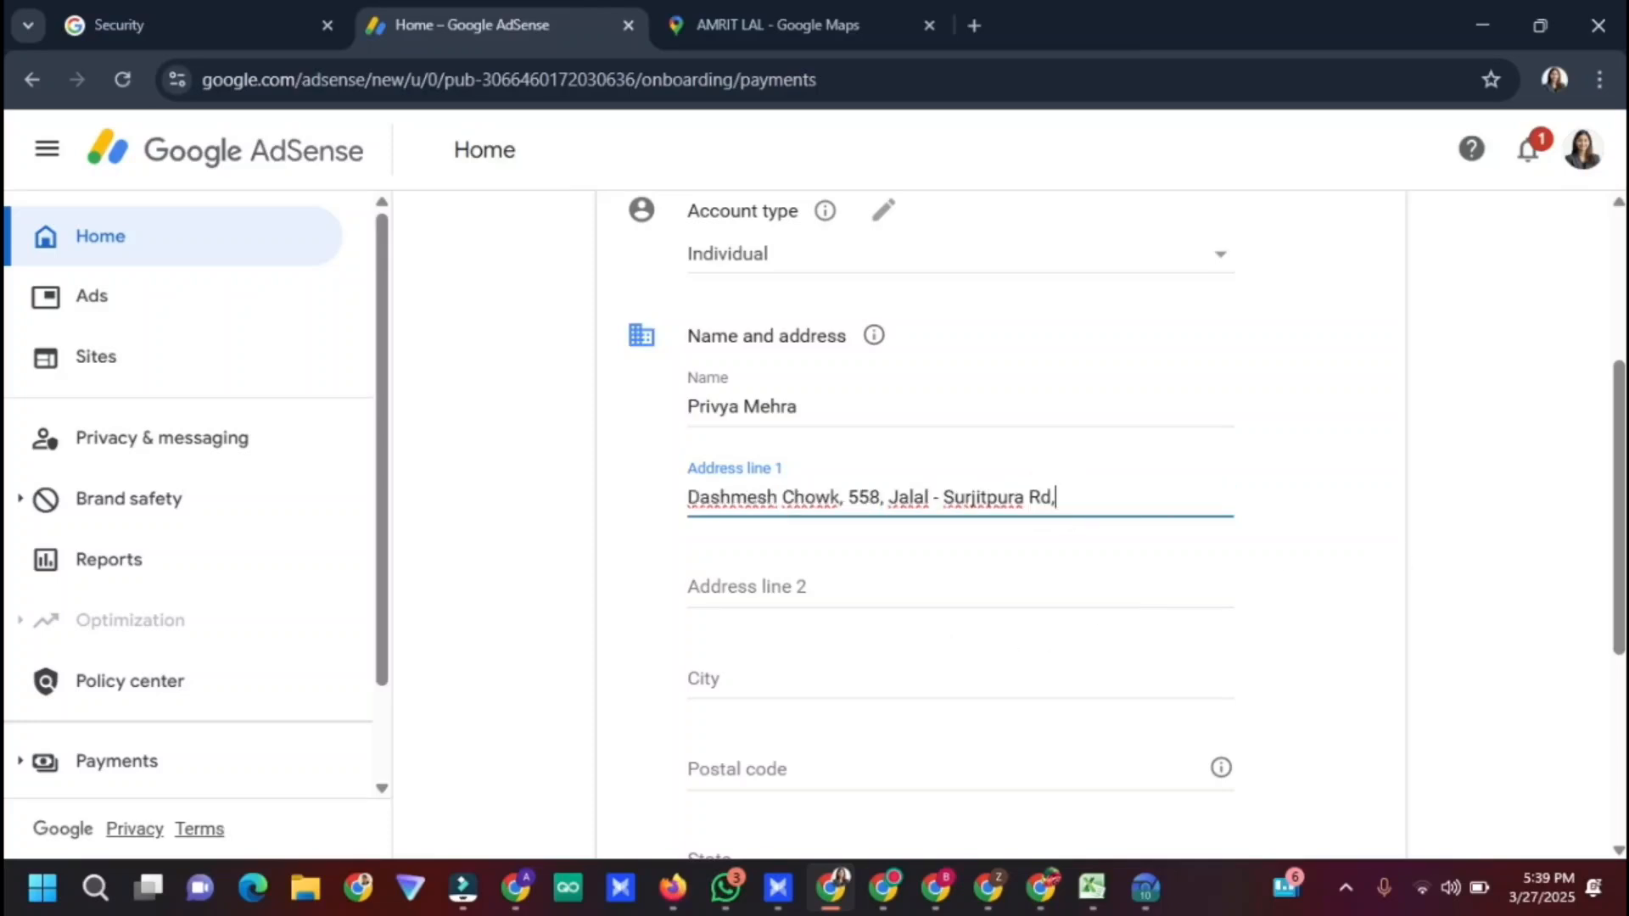
{"action": "left_click", "coordinate": [908, 585]}
{"action": "key", "text": "ctrl+v"}
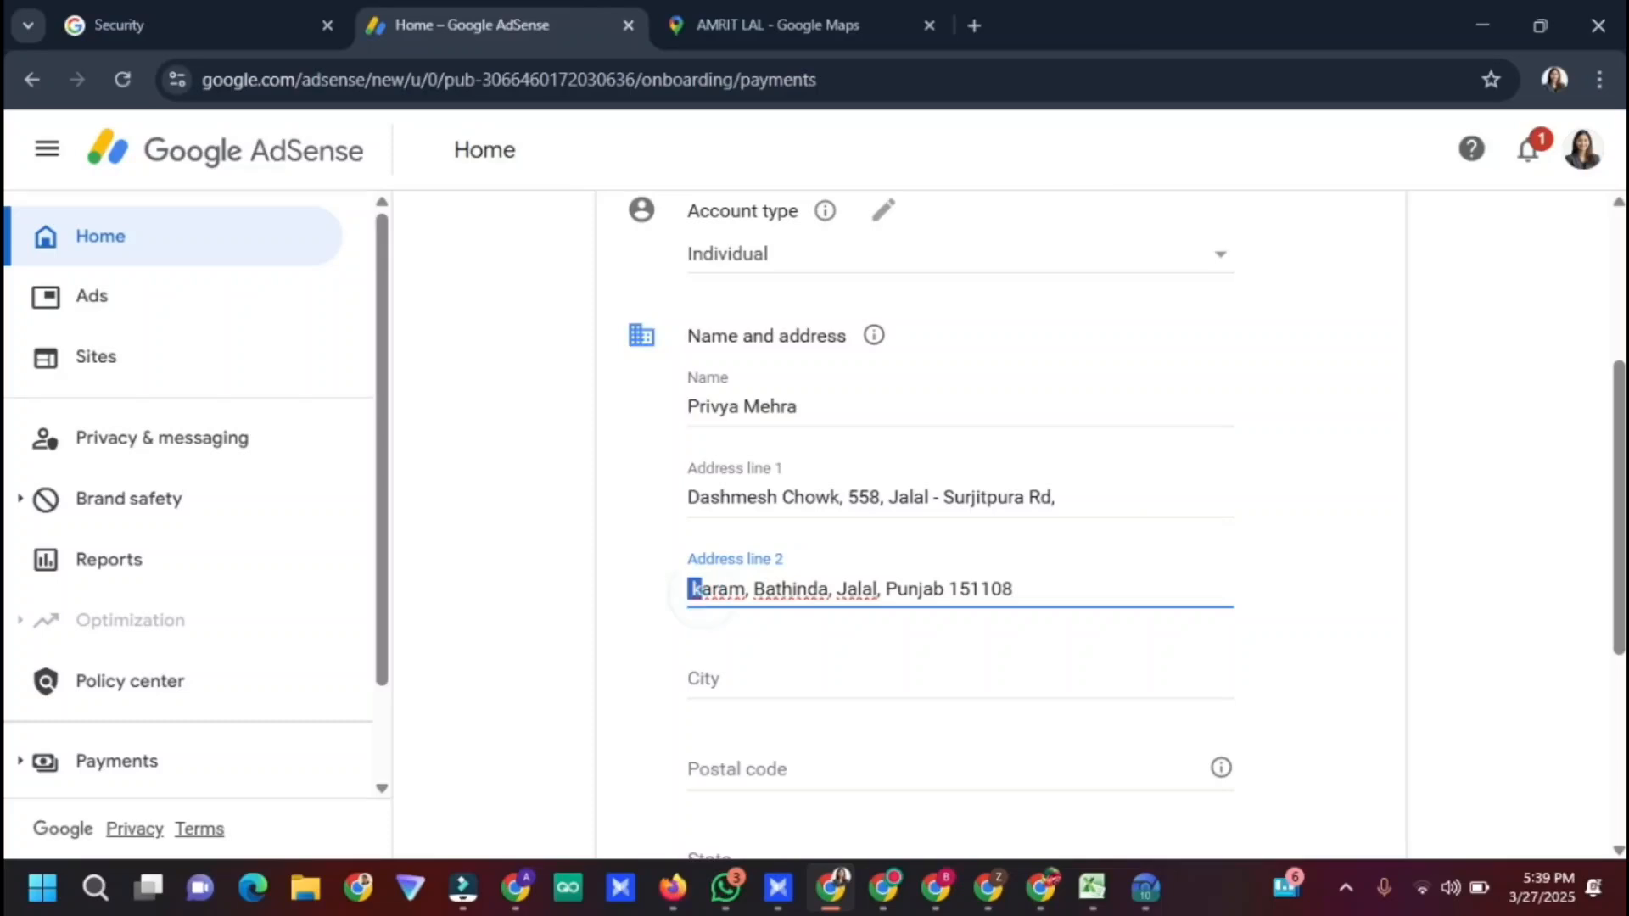
{"action": "type", "text": "K"}
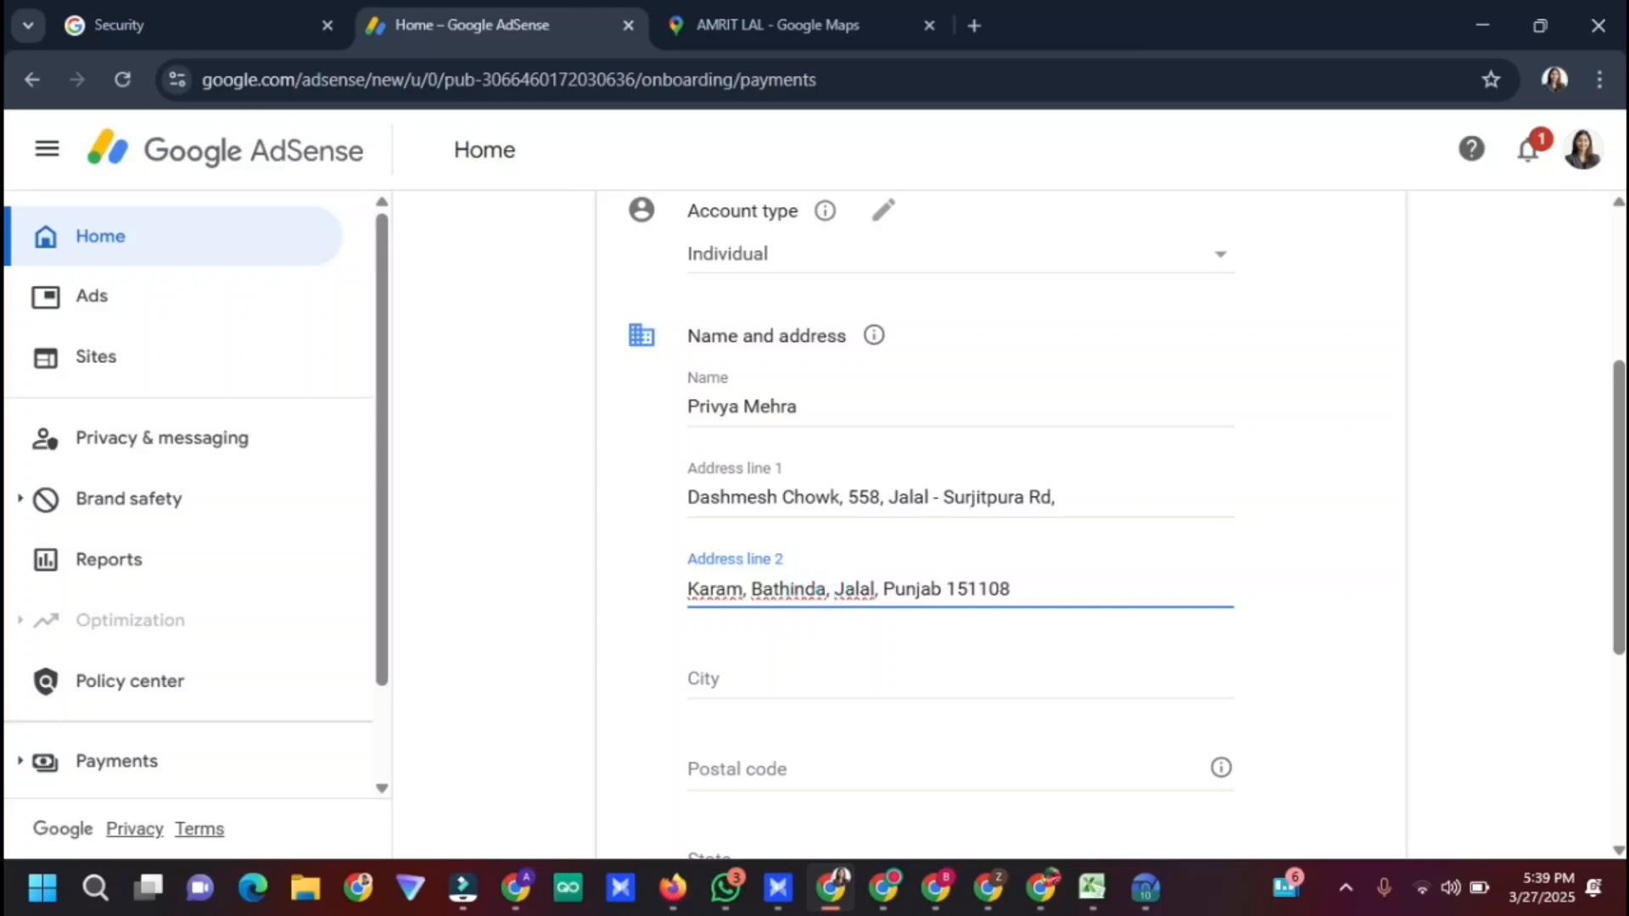
Copy the town name Bathinda from Address line 2 into the City field
{"action": "left_click_drag", "start_coordinate": [826, 589], "coordinate": [746, 588]}
{"action": "key", "text": "ctrl+c"}
{"action": "left_click", "coordinate": [749, 678]}
{"action": "key", "text": "ctrl+v"}
{"action": "double_click", "coordinate": [978, 588]}
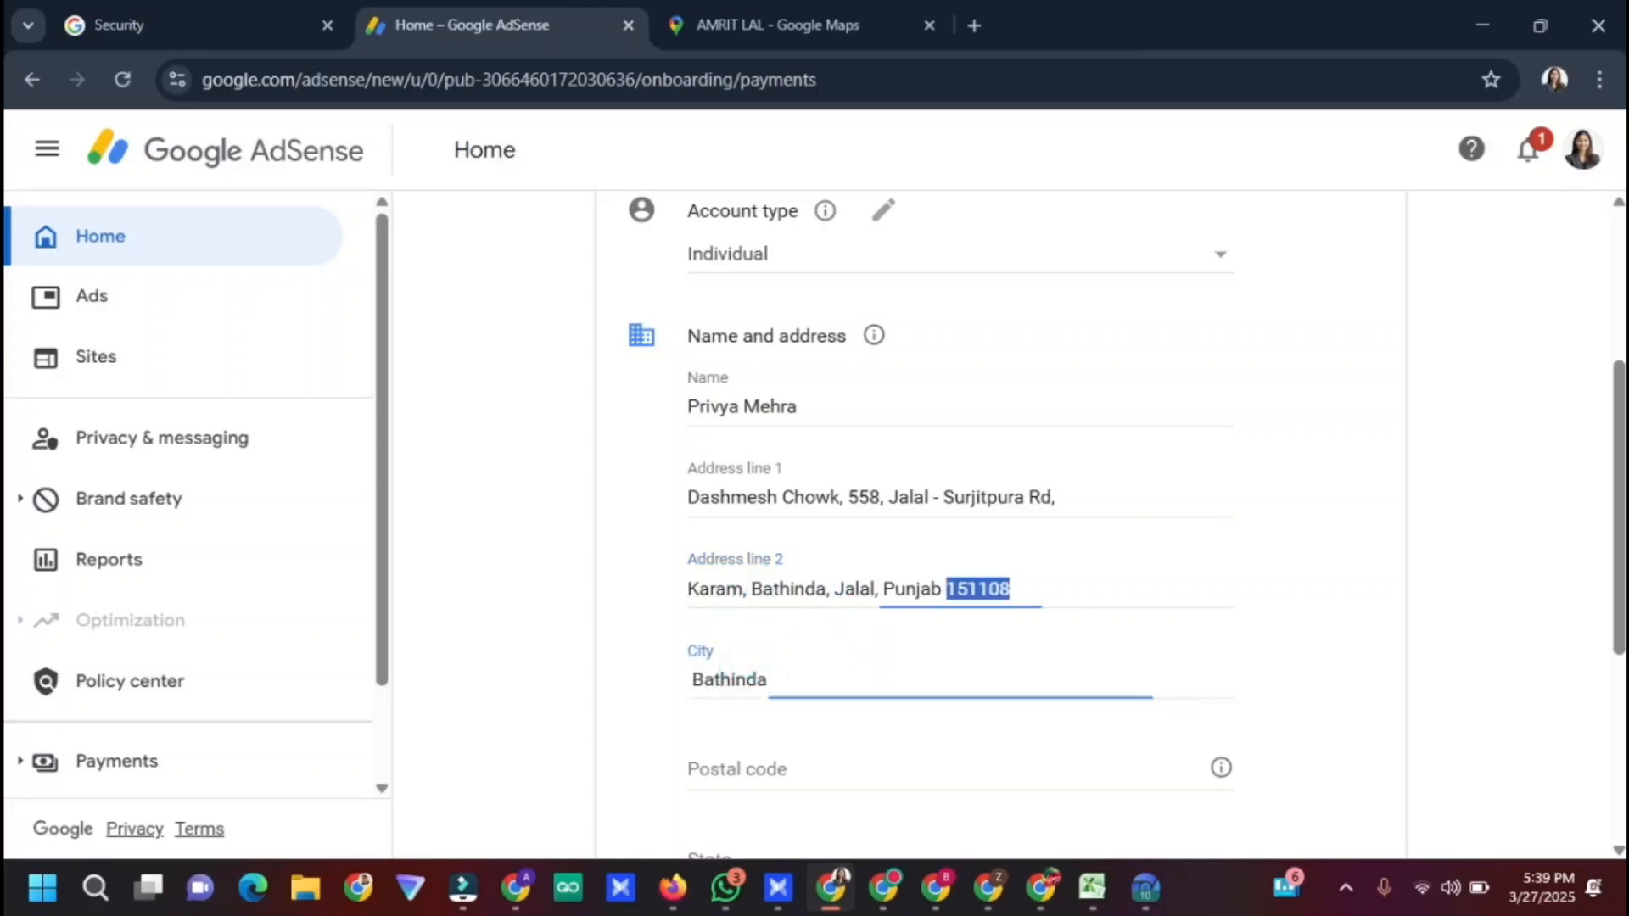
{"action": "left_click_drag", "start_coordinate": [1613, 429], "coordinate": [1580, 508]}
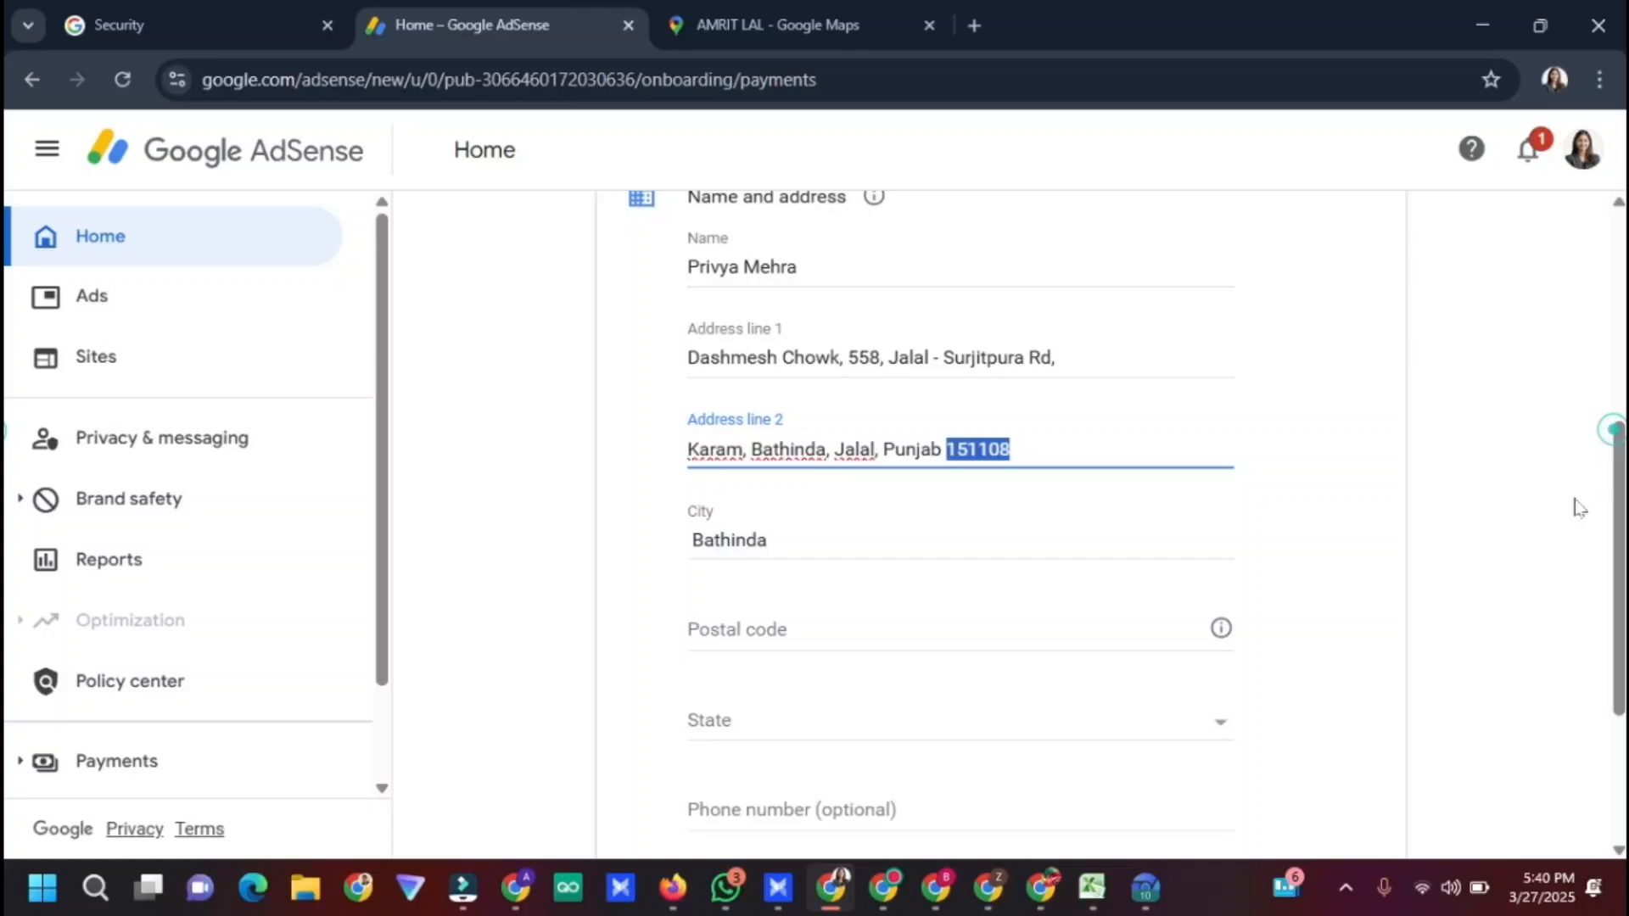
Set the state to Punjab and the postal code to 151108
{"action": "left_click", "coordinate": [815, 721]}
{"action": "left_click", "coordinate": [814, 723]}
{"action": "left_click", "coordinate": [858, 720]}
{"action": "scroll", "coordinate": [975, 729], "scroll_direction": "down", "scroll_amount": 10}
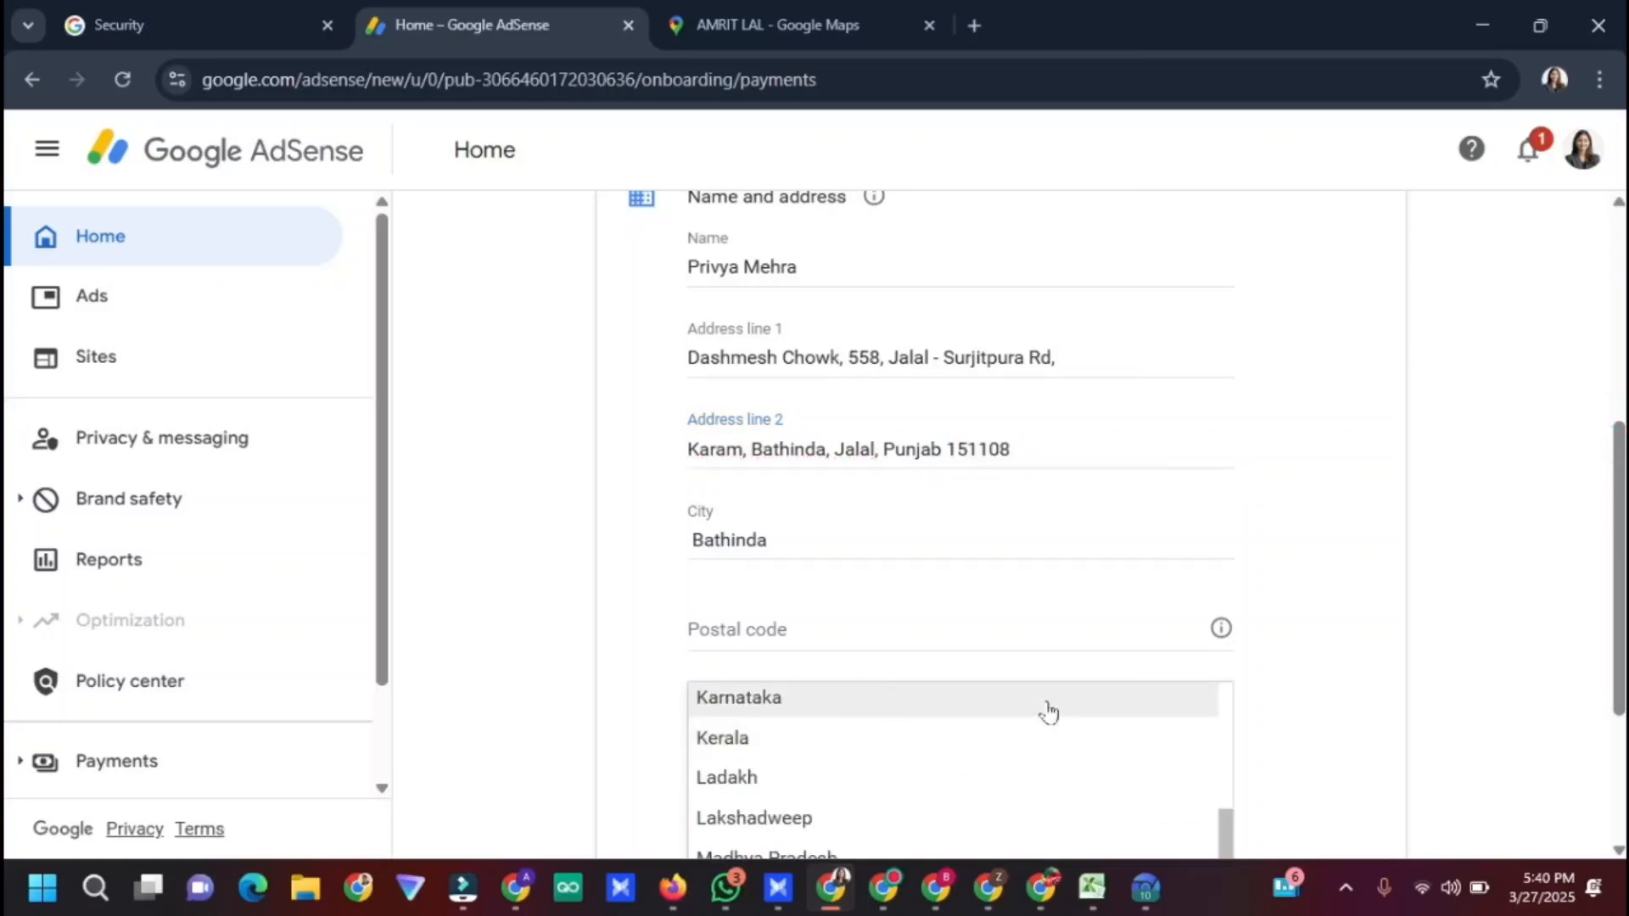
{"action": "scroll", "coordinate": [967, 807], "scroll_direction": "up", "scroll_amount": 1}
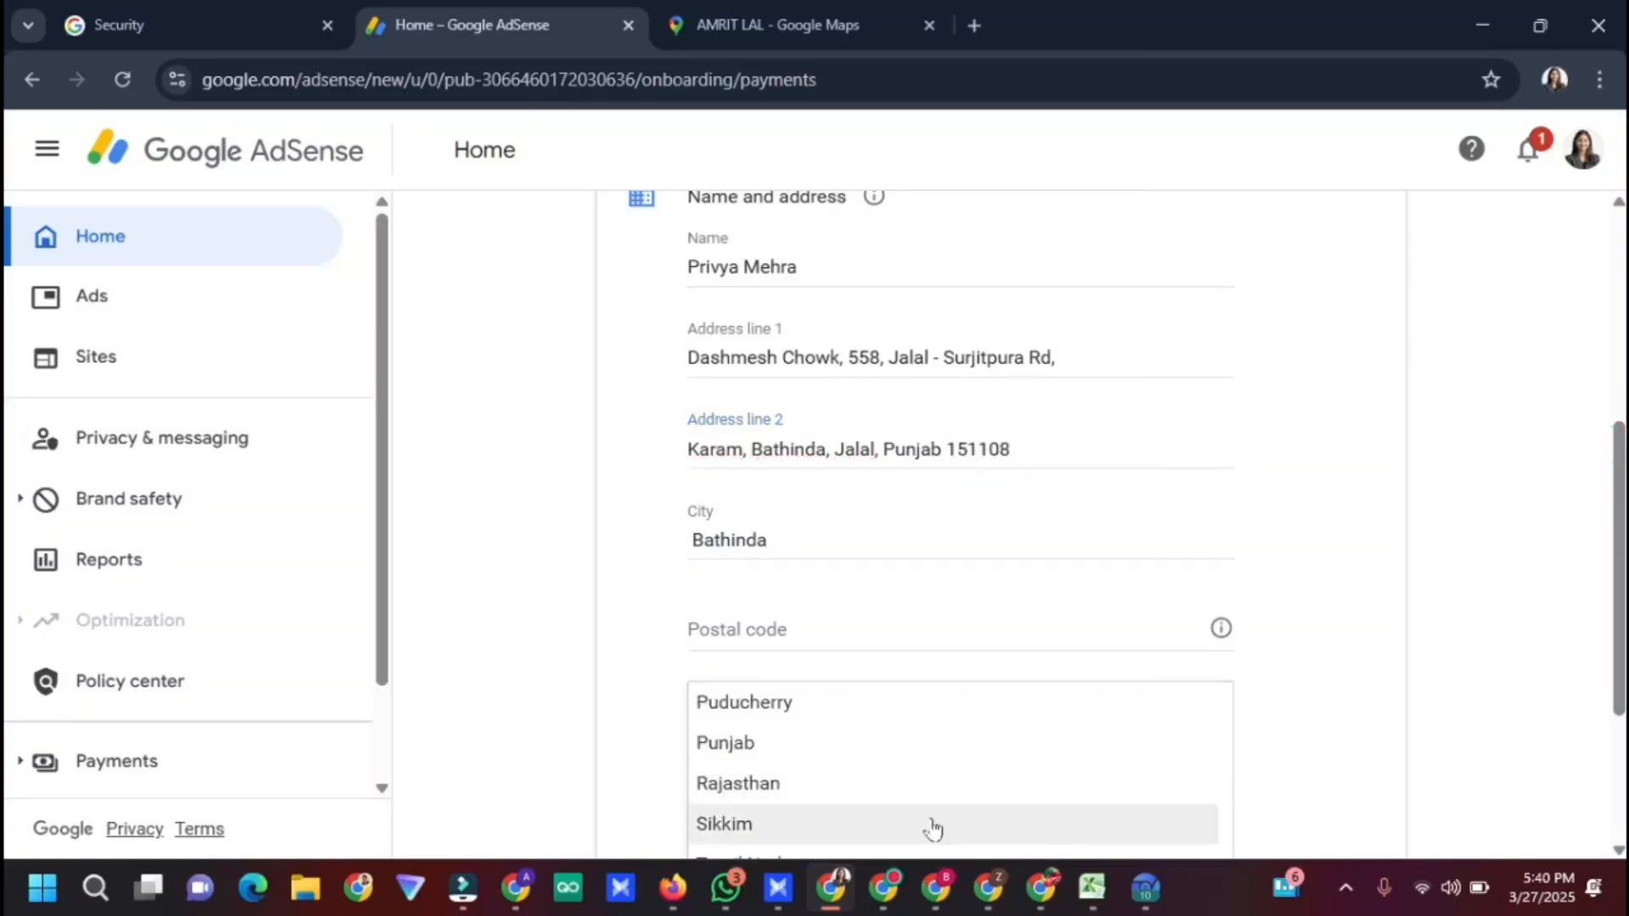
{"action": "left_click", "coordinate": [966, 750]}
{"action": "left_click", "coordinate": [821, 639]}
{"action": "type", "text": "151108"}
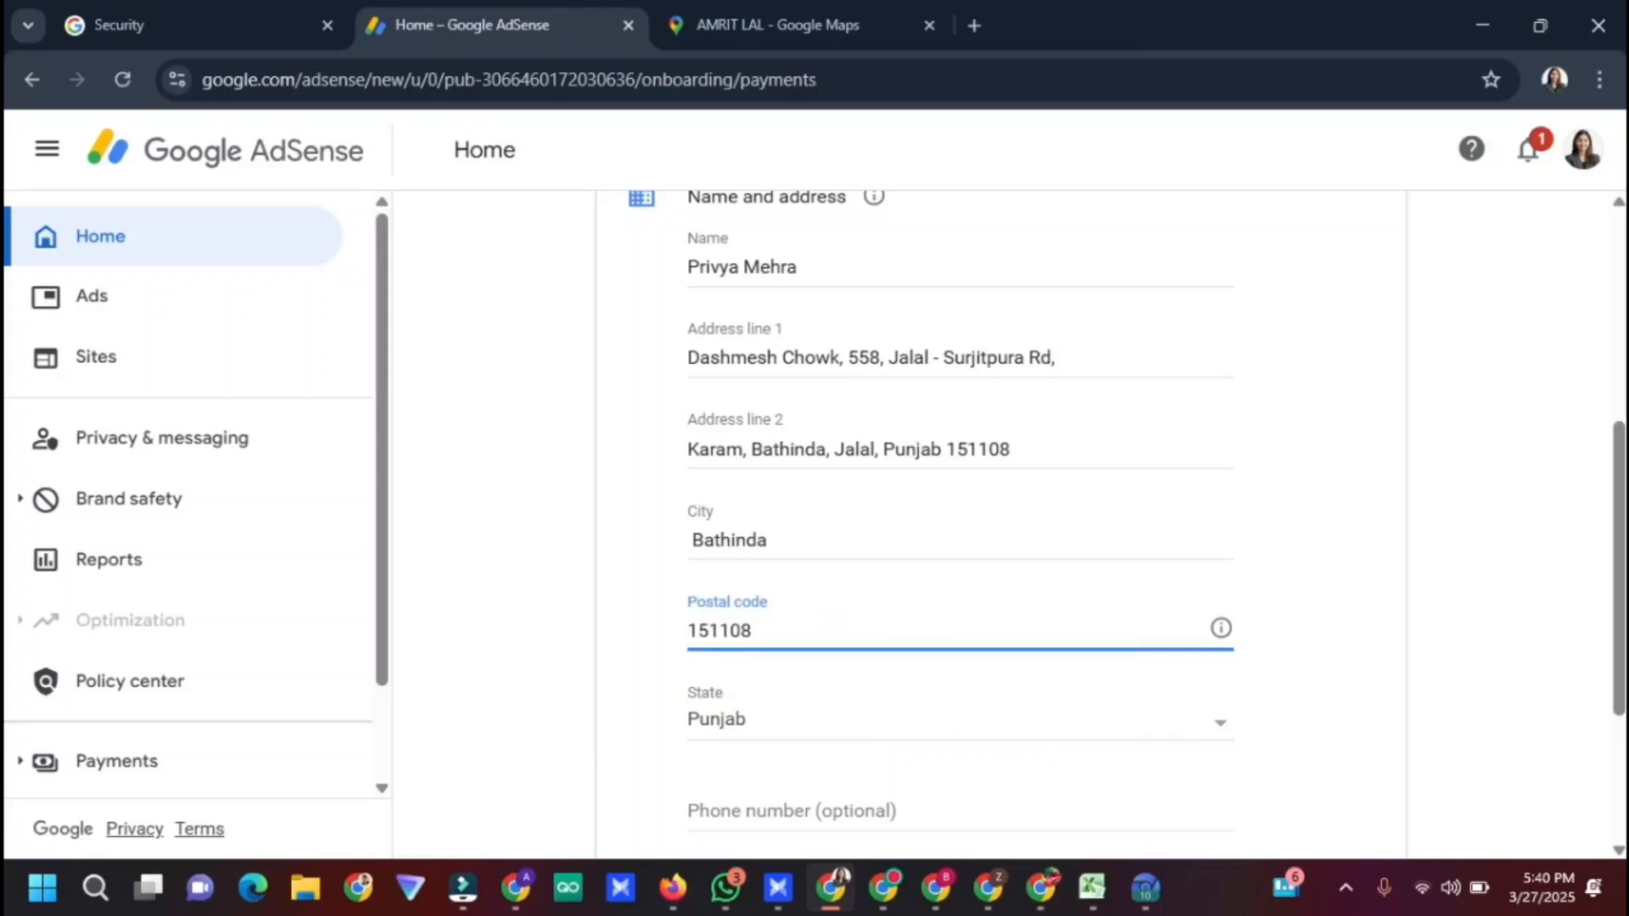
Delete the repeated state and postal code so Address line 2 reads 'Karam, Bathinda'
{"action": "left_click_drag", "start_coordinate": [873, 449], "coordinate": [1184, 436]}
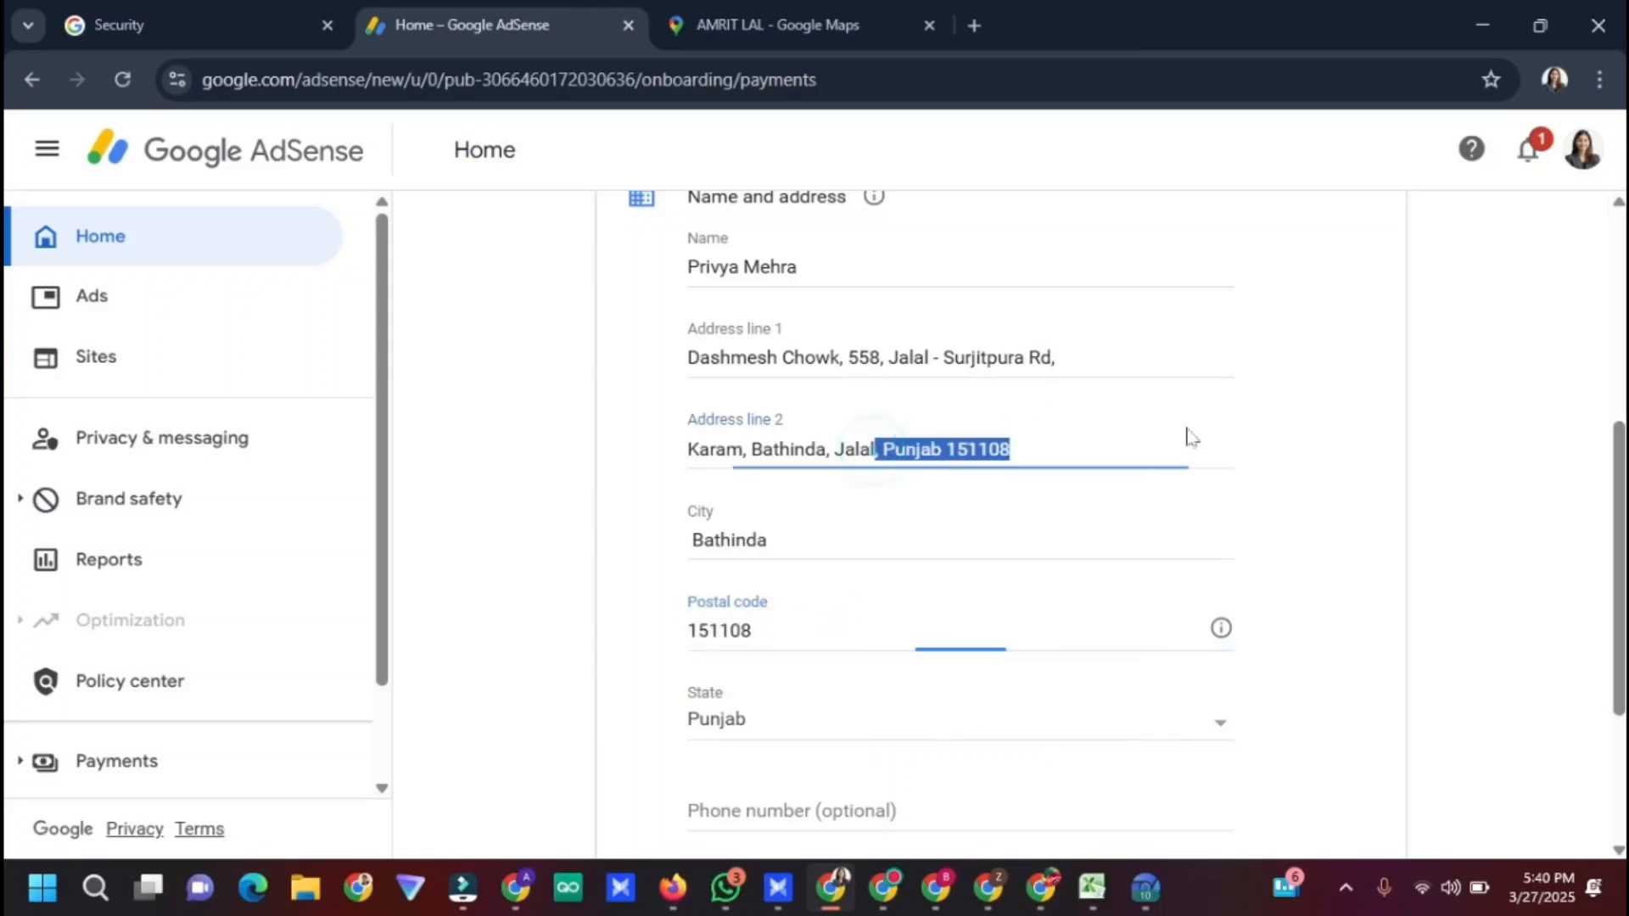
{"action": "key", "text": "BackSpace"}
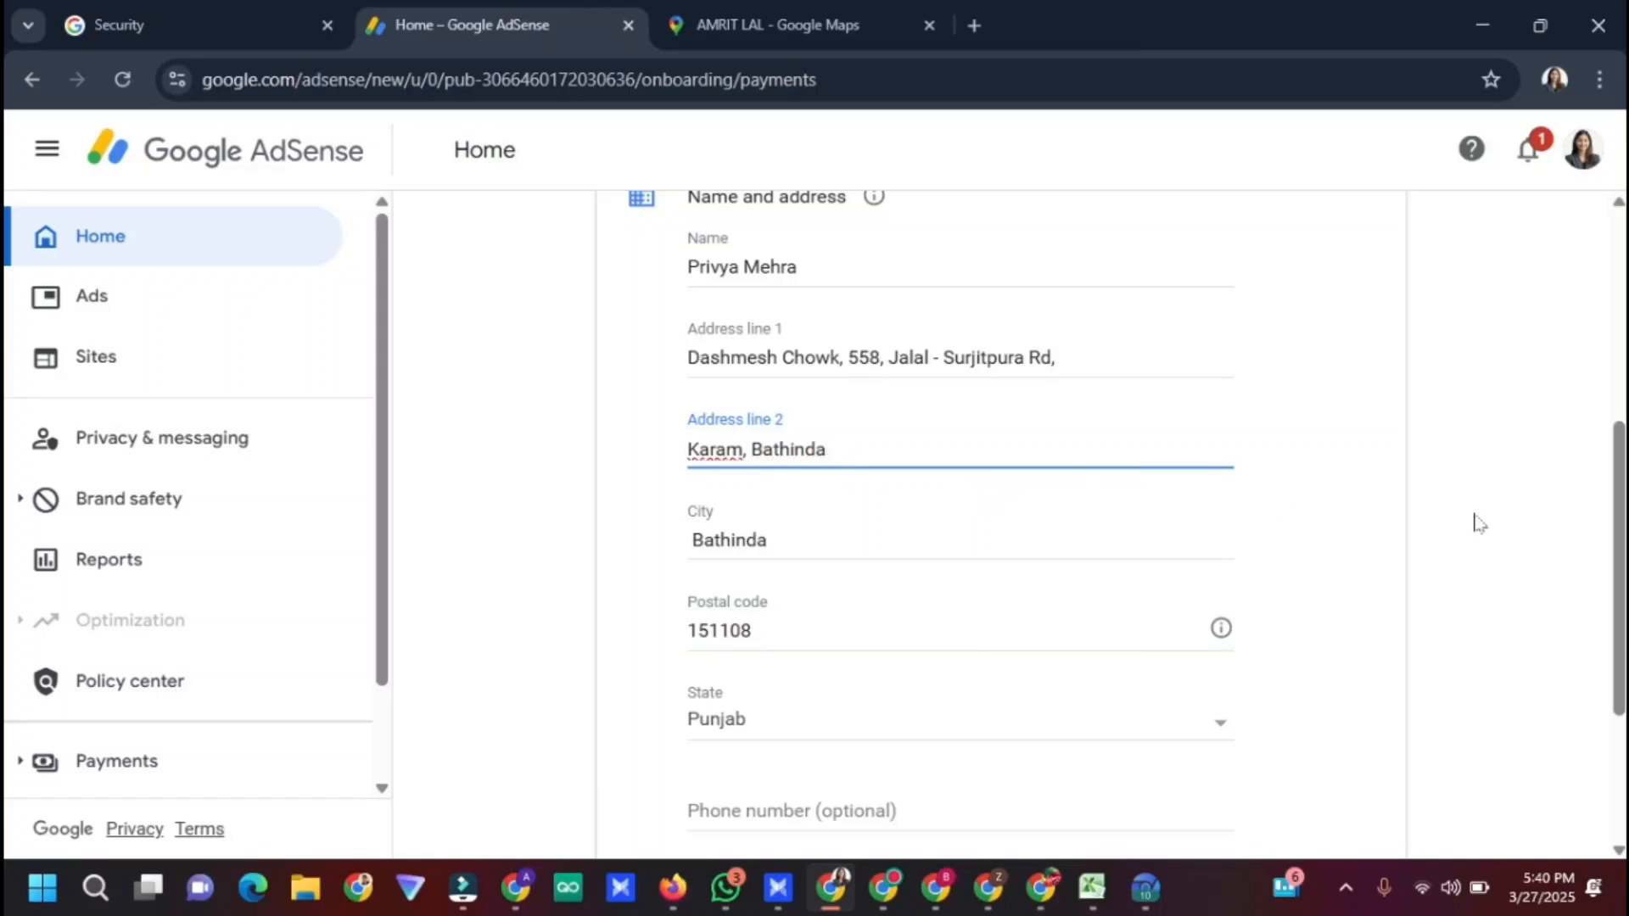
{"action": "scroll", "coordinate": [1247, 596], "scroll_direction": "down", "scroll_amount": 2}
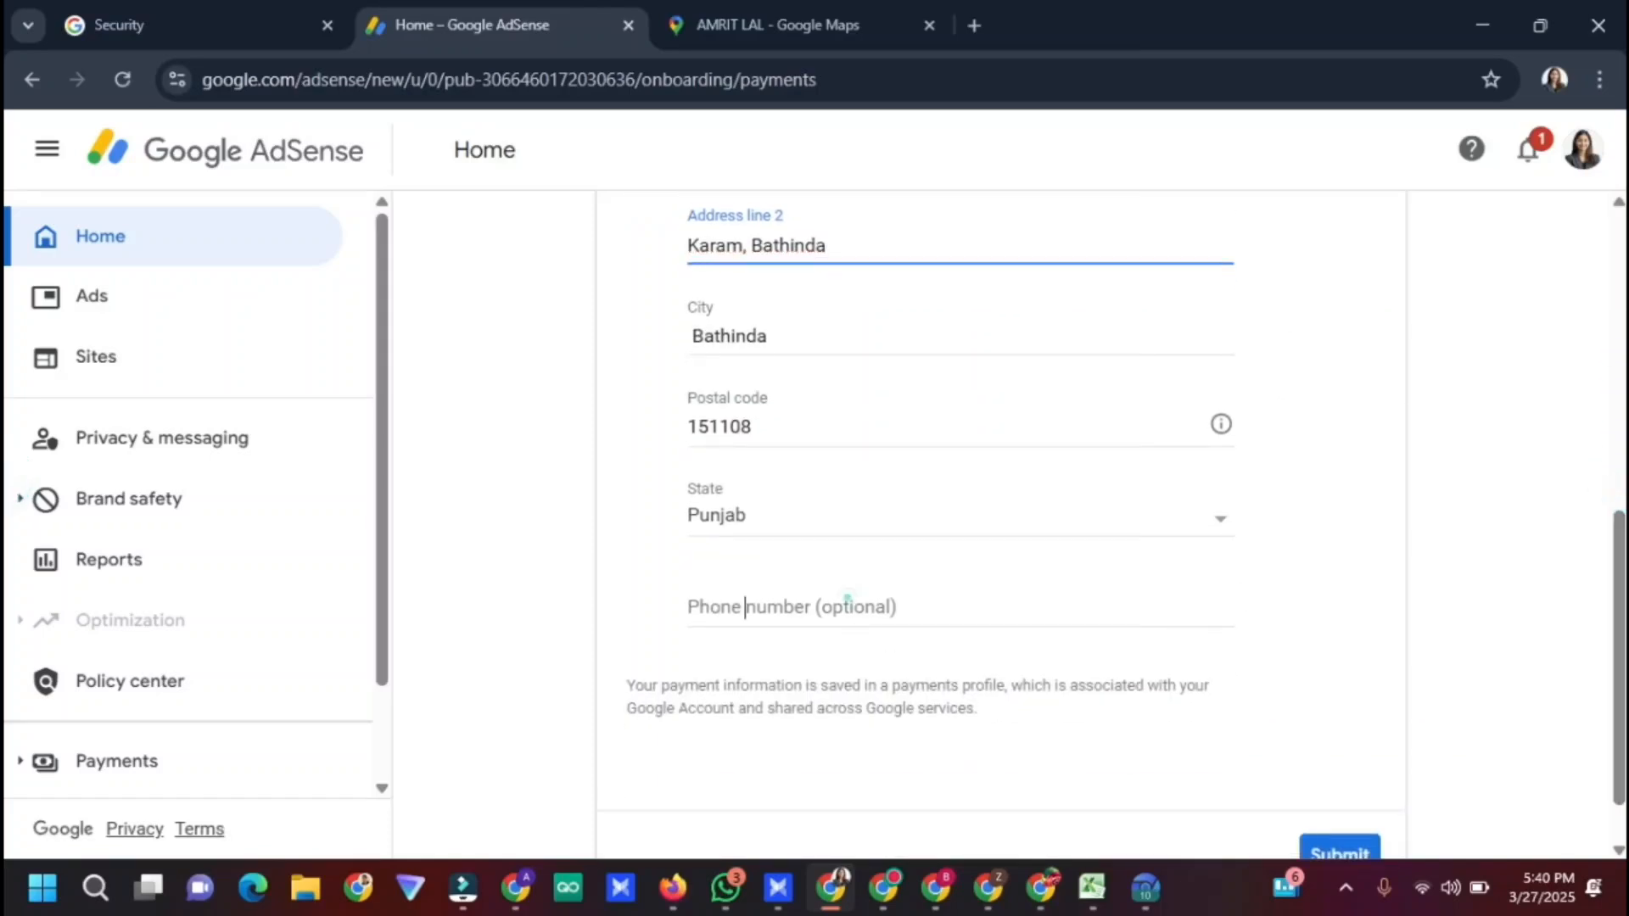
{"action": "left_click", "coordinate": [847, 598]}
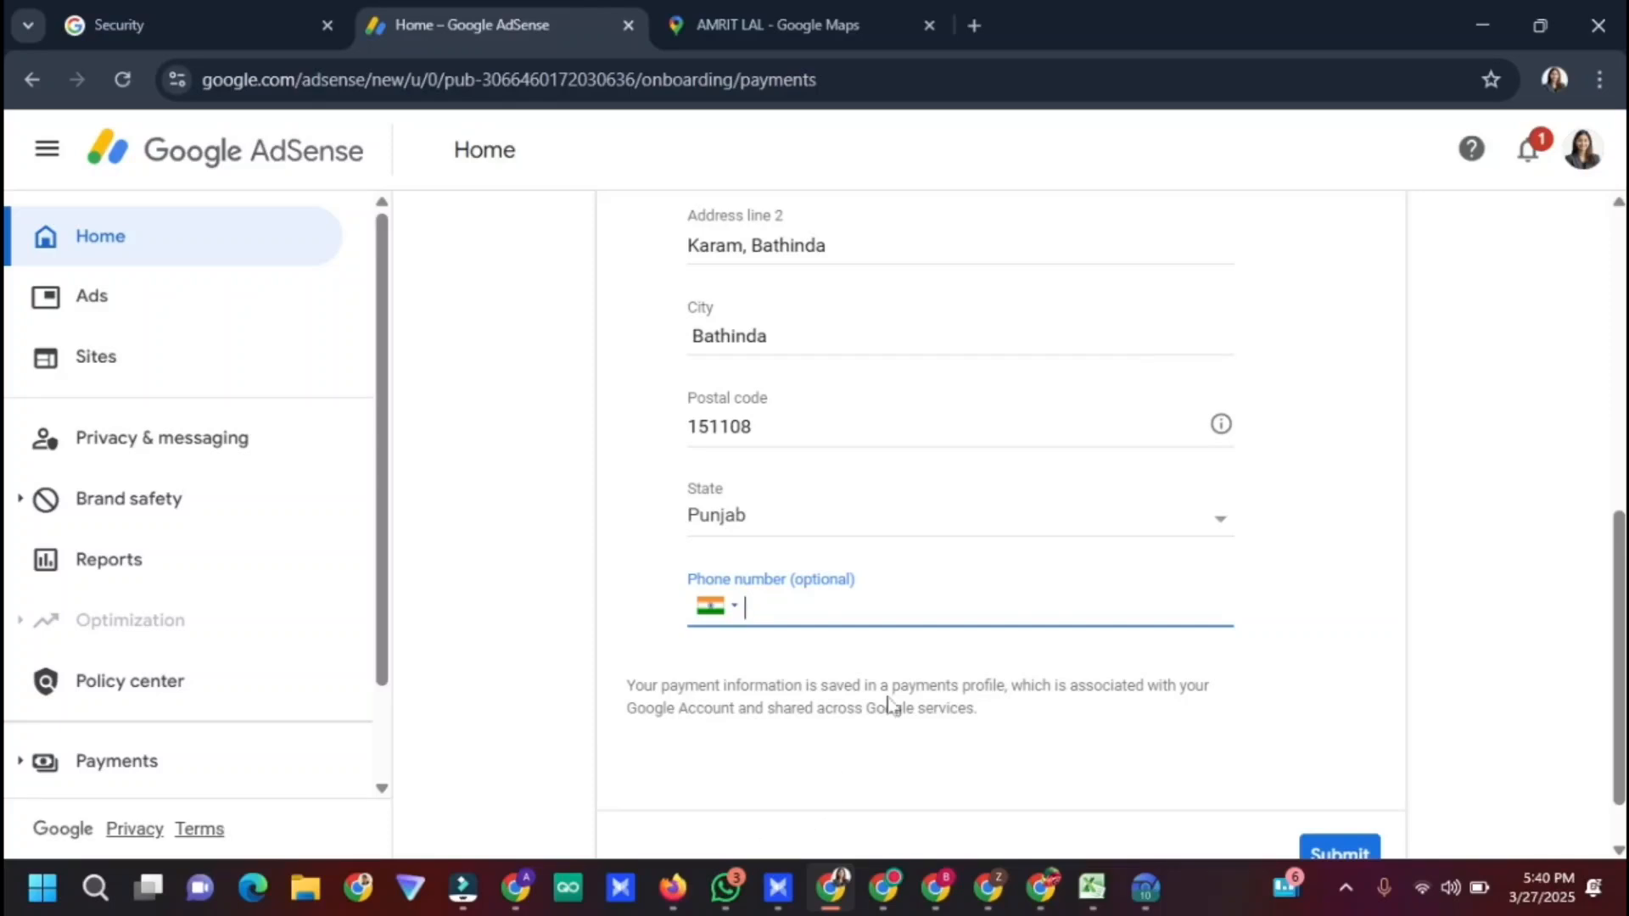
On 5sim, buy another India Google/YouTube number from Virtual21 for 20 ₽ and copy it
{"action": "left_click", "coordinate": [511, 890]}
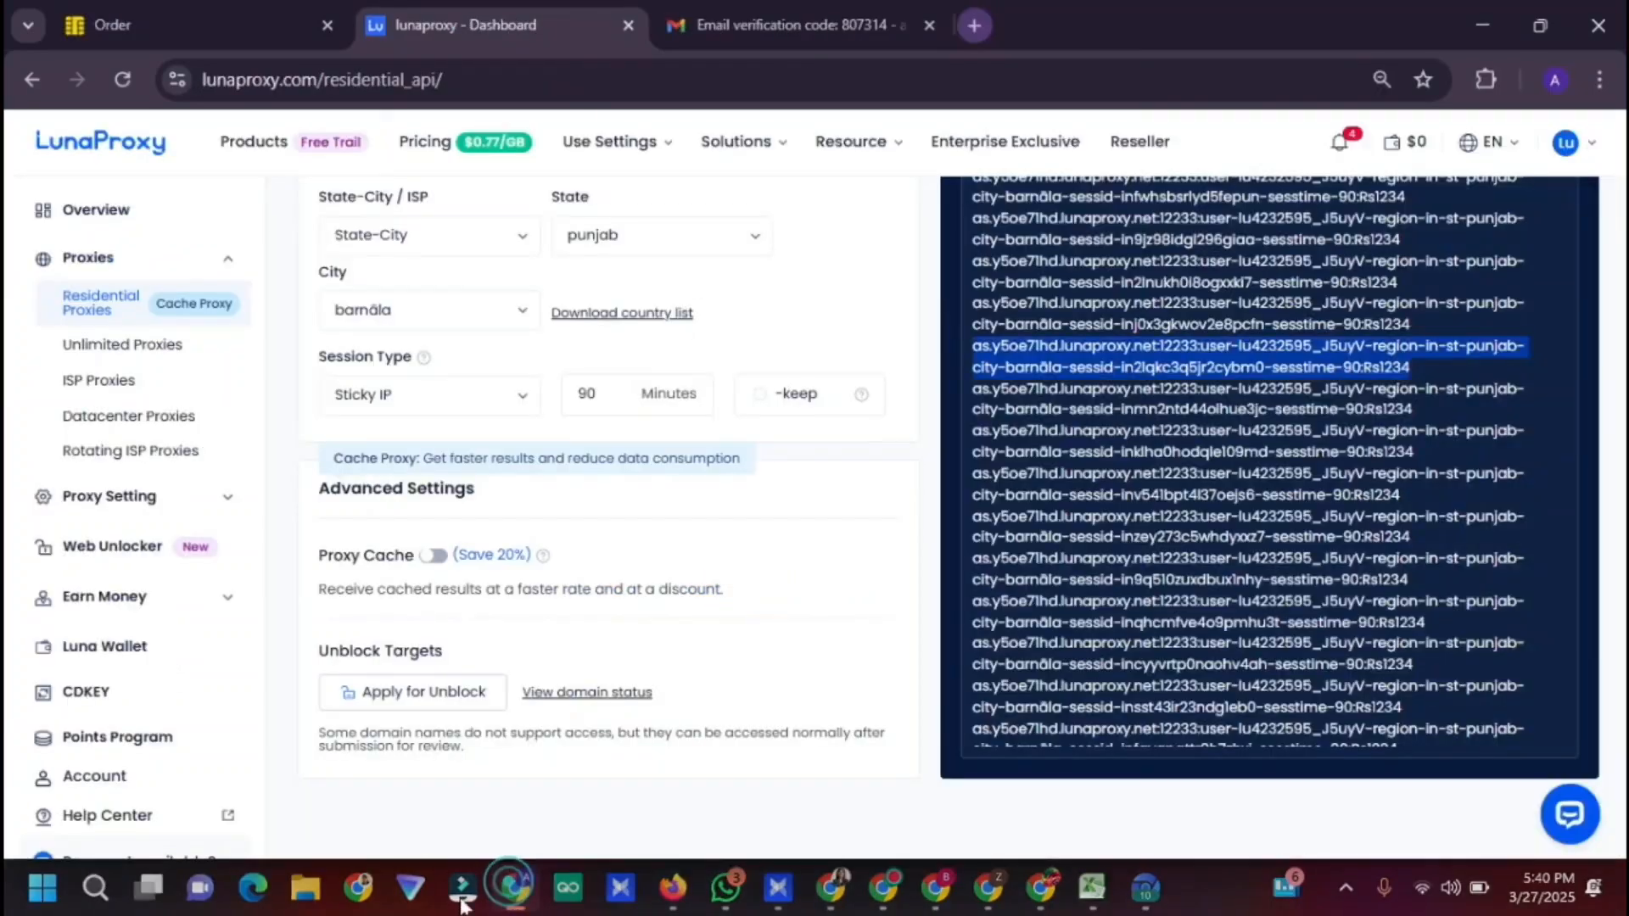
{"action": "left_click", "coordinate": [196, 21]}
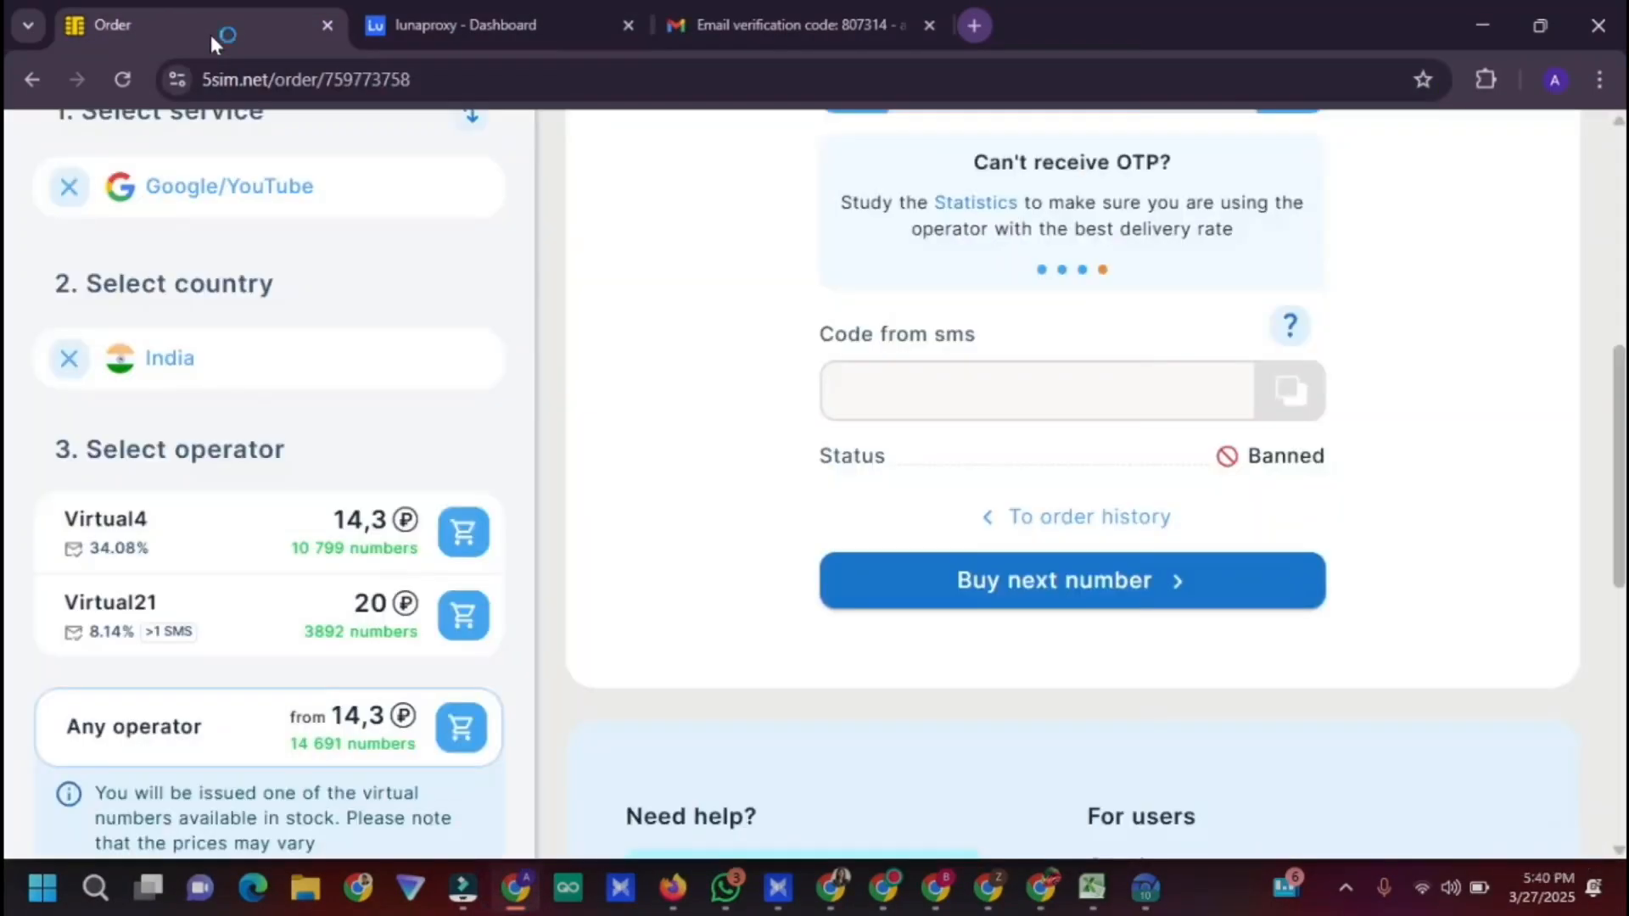
{"action": "scroll", "coordinate": [645, 441], "scroll_direction": "up", "scroll_amount": 5}
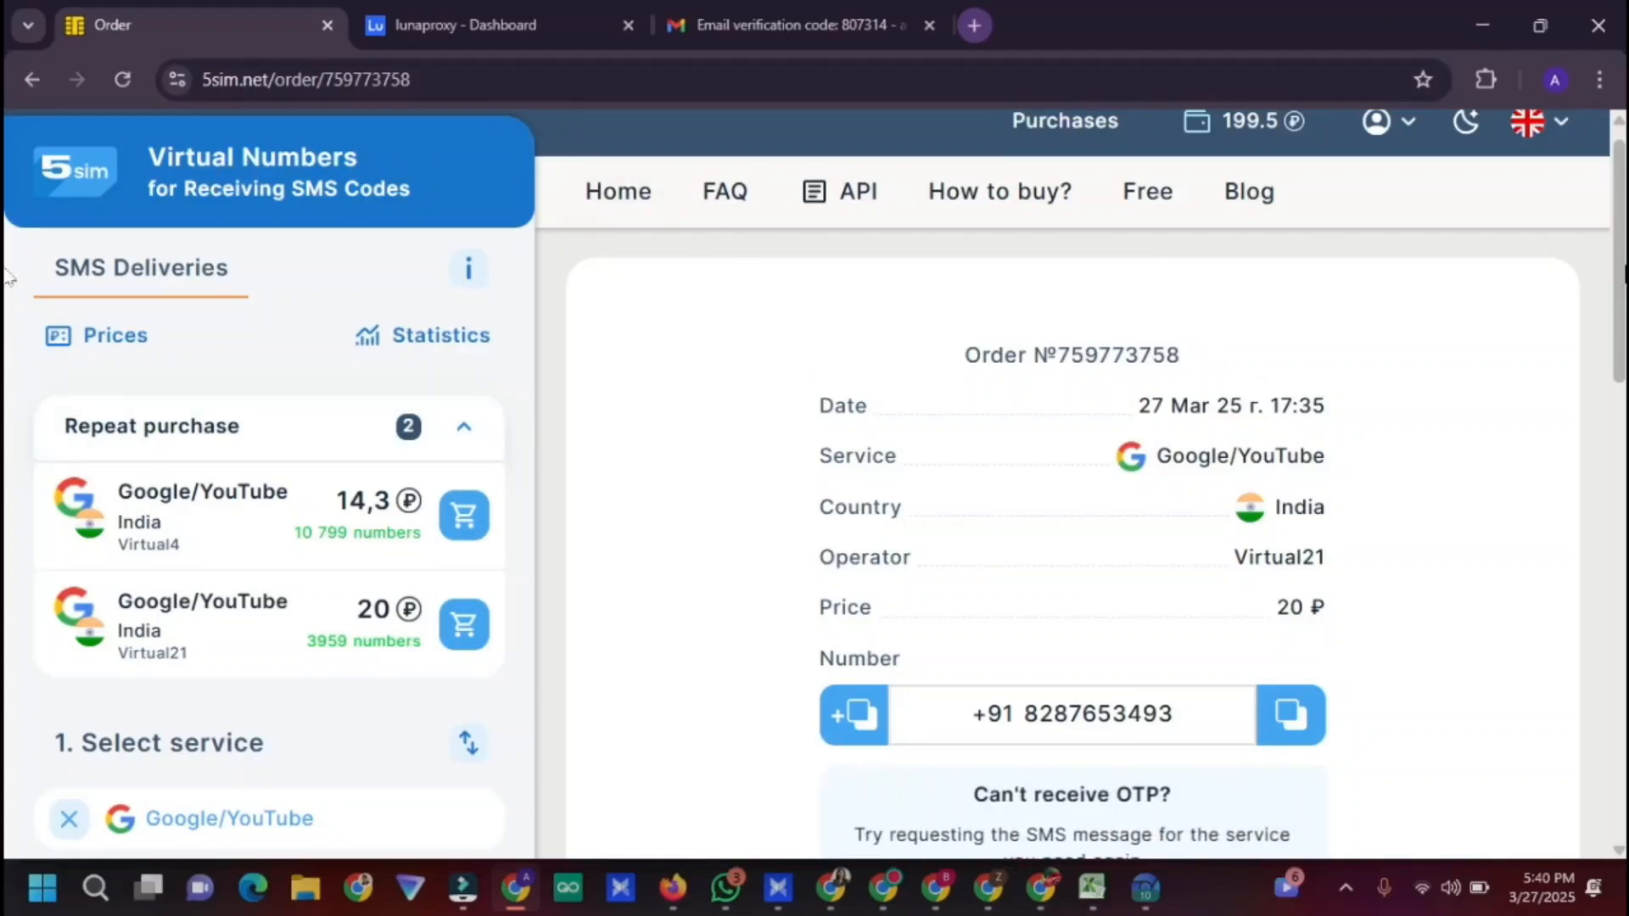
{"action": "scroll", "coordinate": [7, 229], "scroll_direction": "down", "scroll_amount": 3}
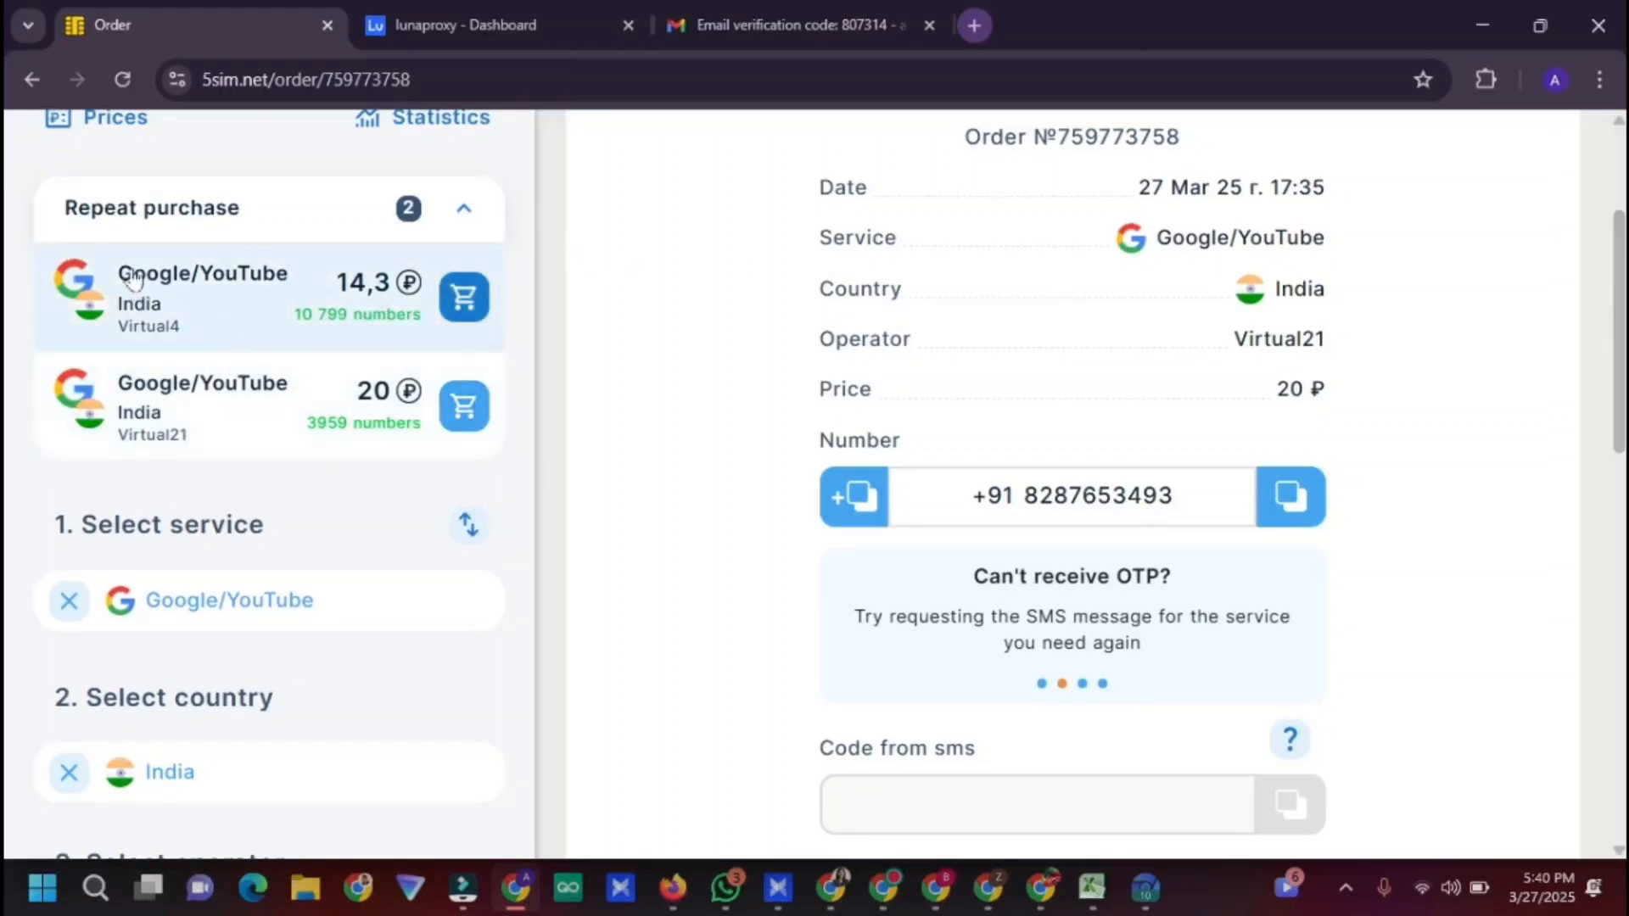
{"action": "scroll", "coordinate": [280, 383], "scroll_direction": "up", "scroll_amount": 3}
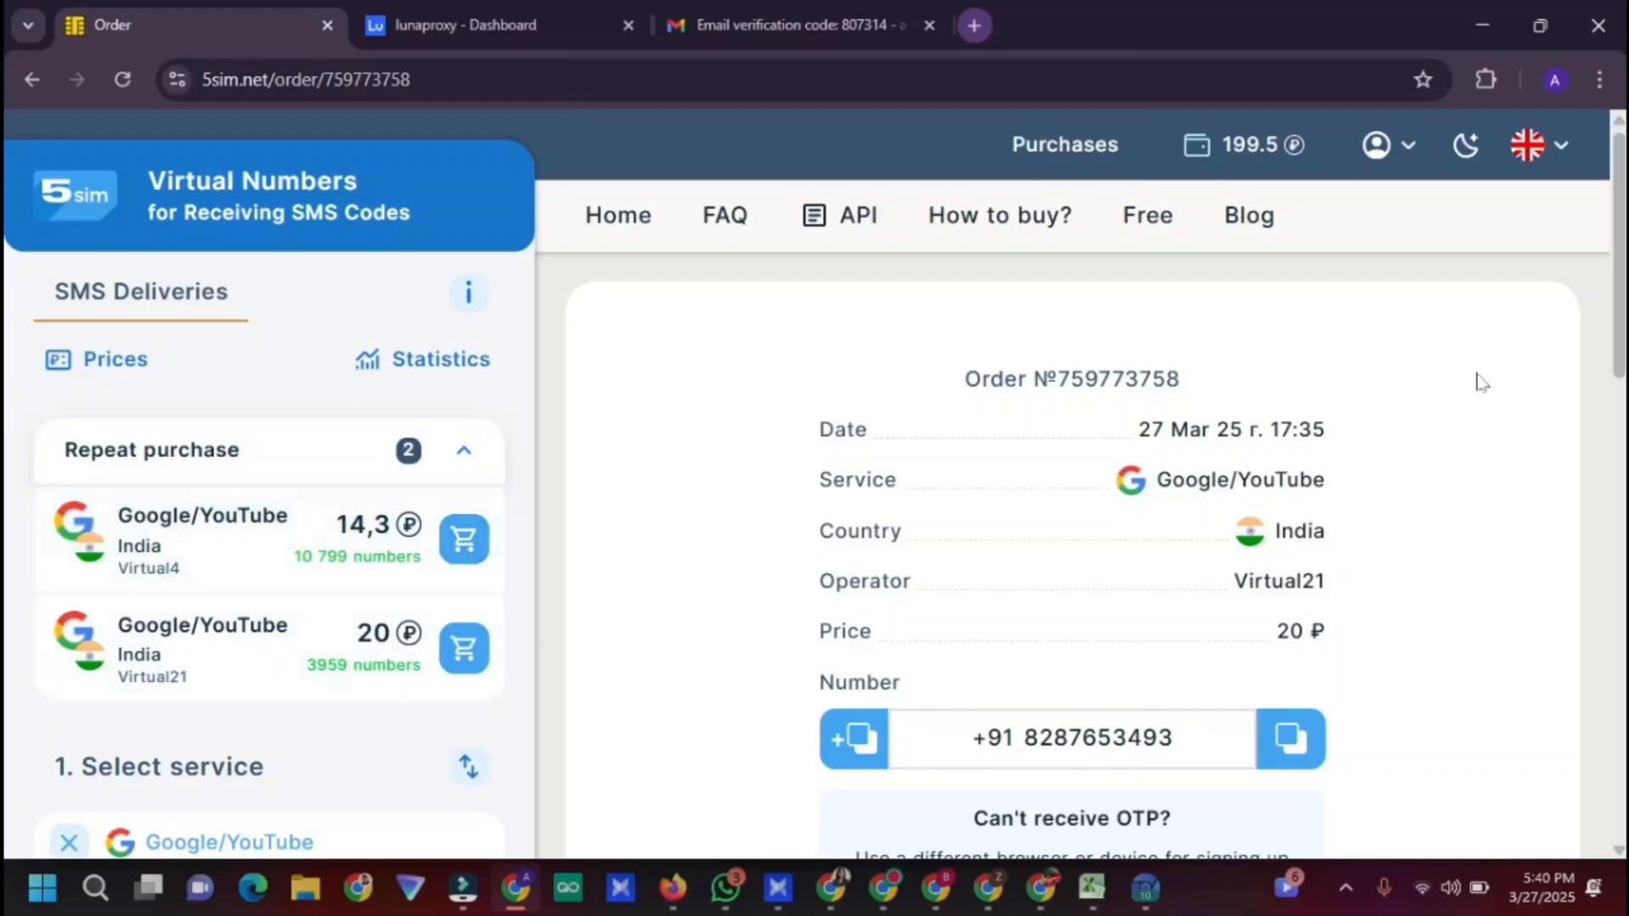
{"action": "scroll", "coordinate": [389, 512], "scroll_direction": "down", "scroll_amount": 3}
{"action": "left_click", "coordinate": [465, 381]}
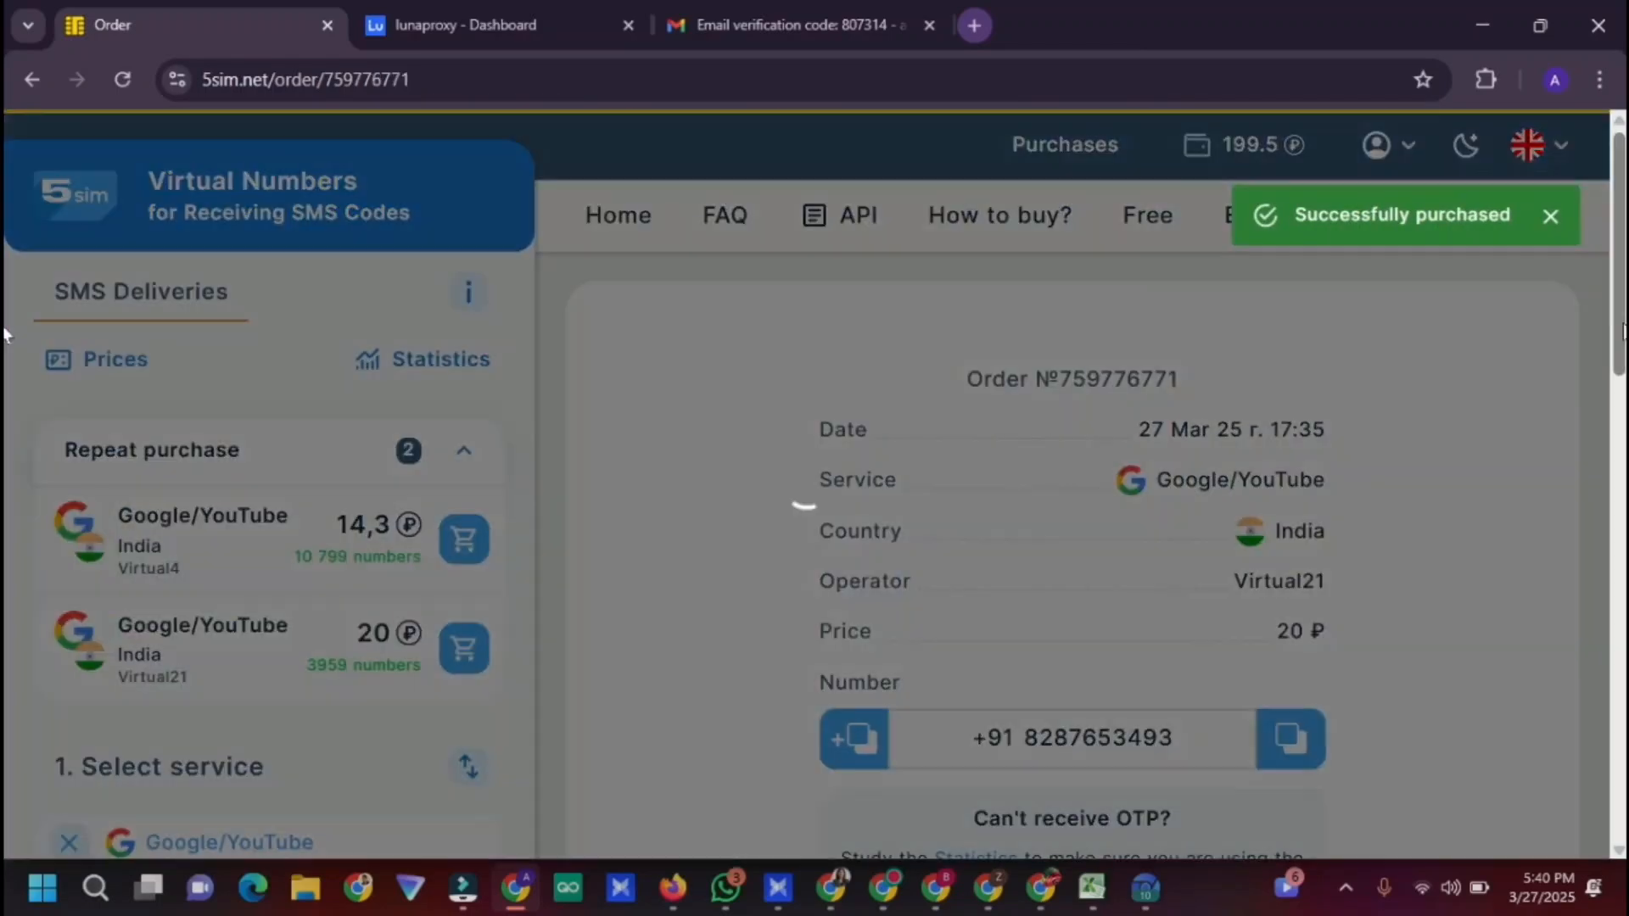
{"action": "left_click_drag", "start_coordinate": [1622, 329], "coordinate": [1621, 413]}
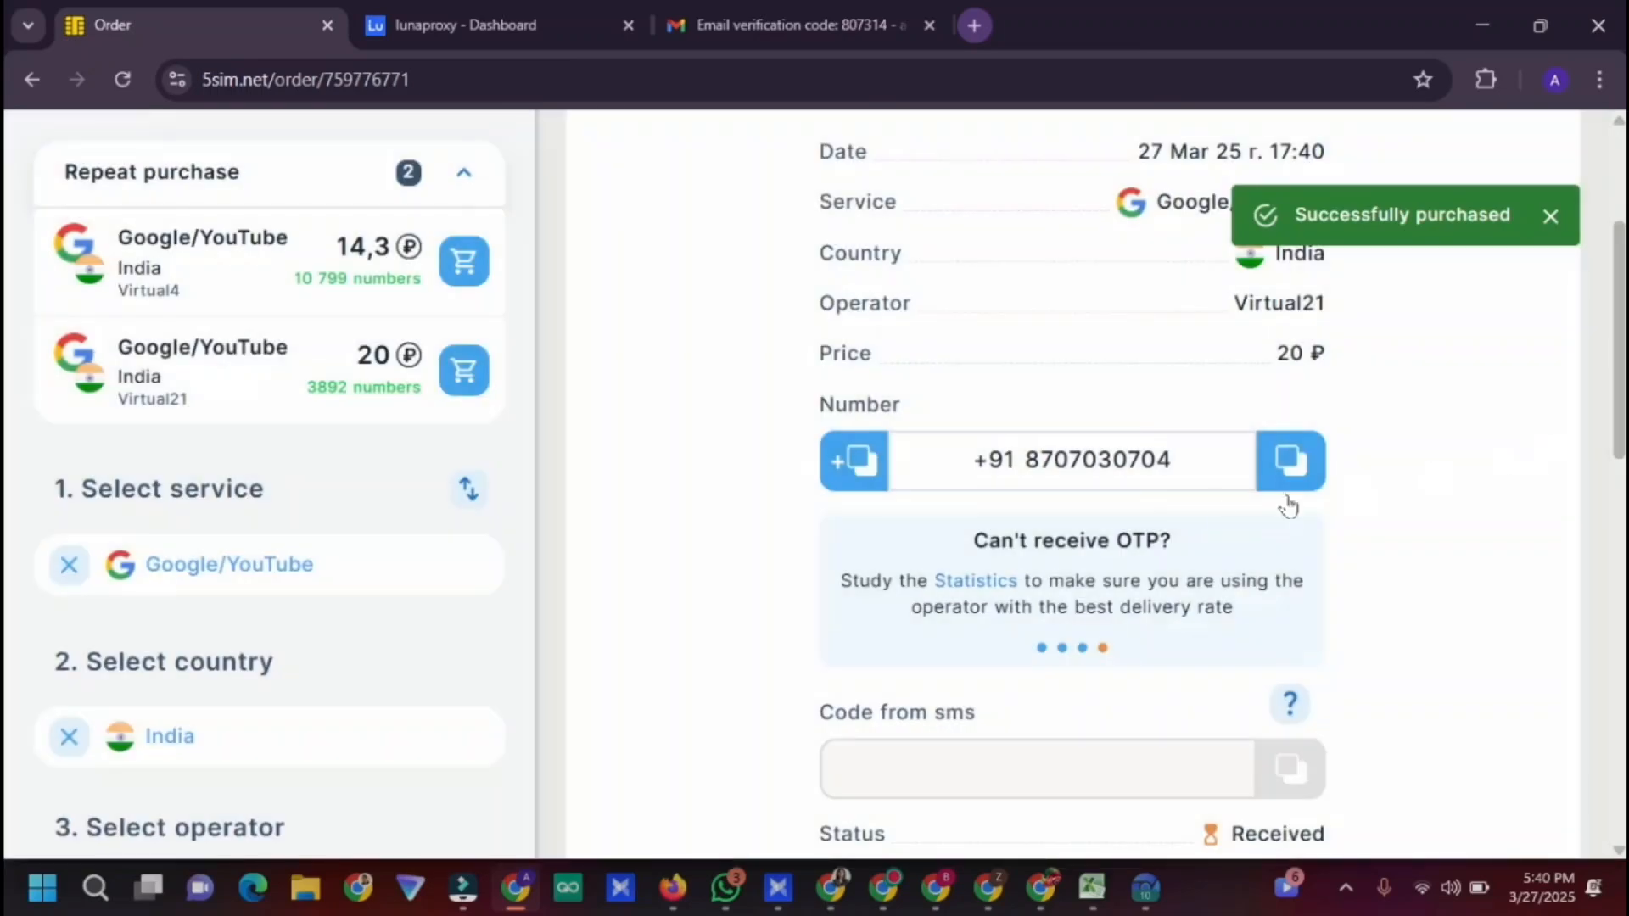
{"action": "left_click", "coordinate": [1300, 469]}
Submit the payments profile with the new phone number so Payments reads 'We've got your info'
{"action": "left_click", "coordinate": [830, 887]}
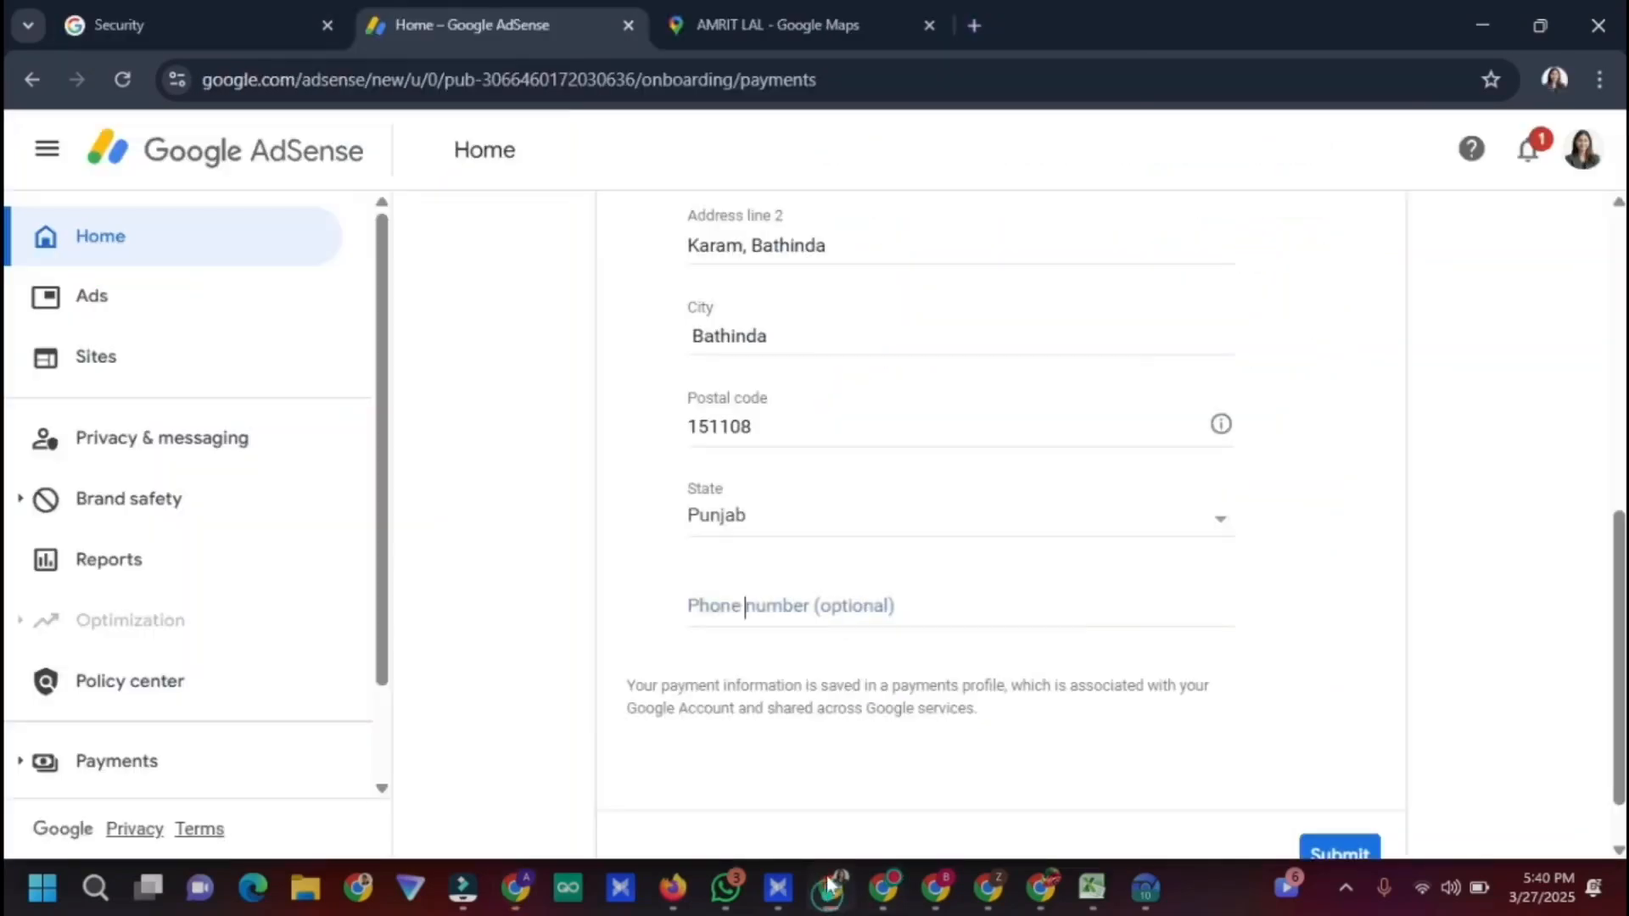
{"action": "left_click", "coordinate": [745, 607]}
{"action": "left_click", "coordinate": [1318, 851]}
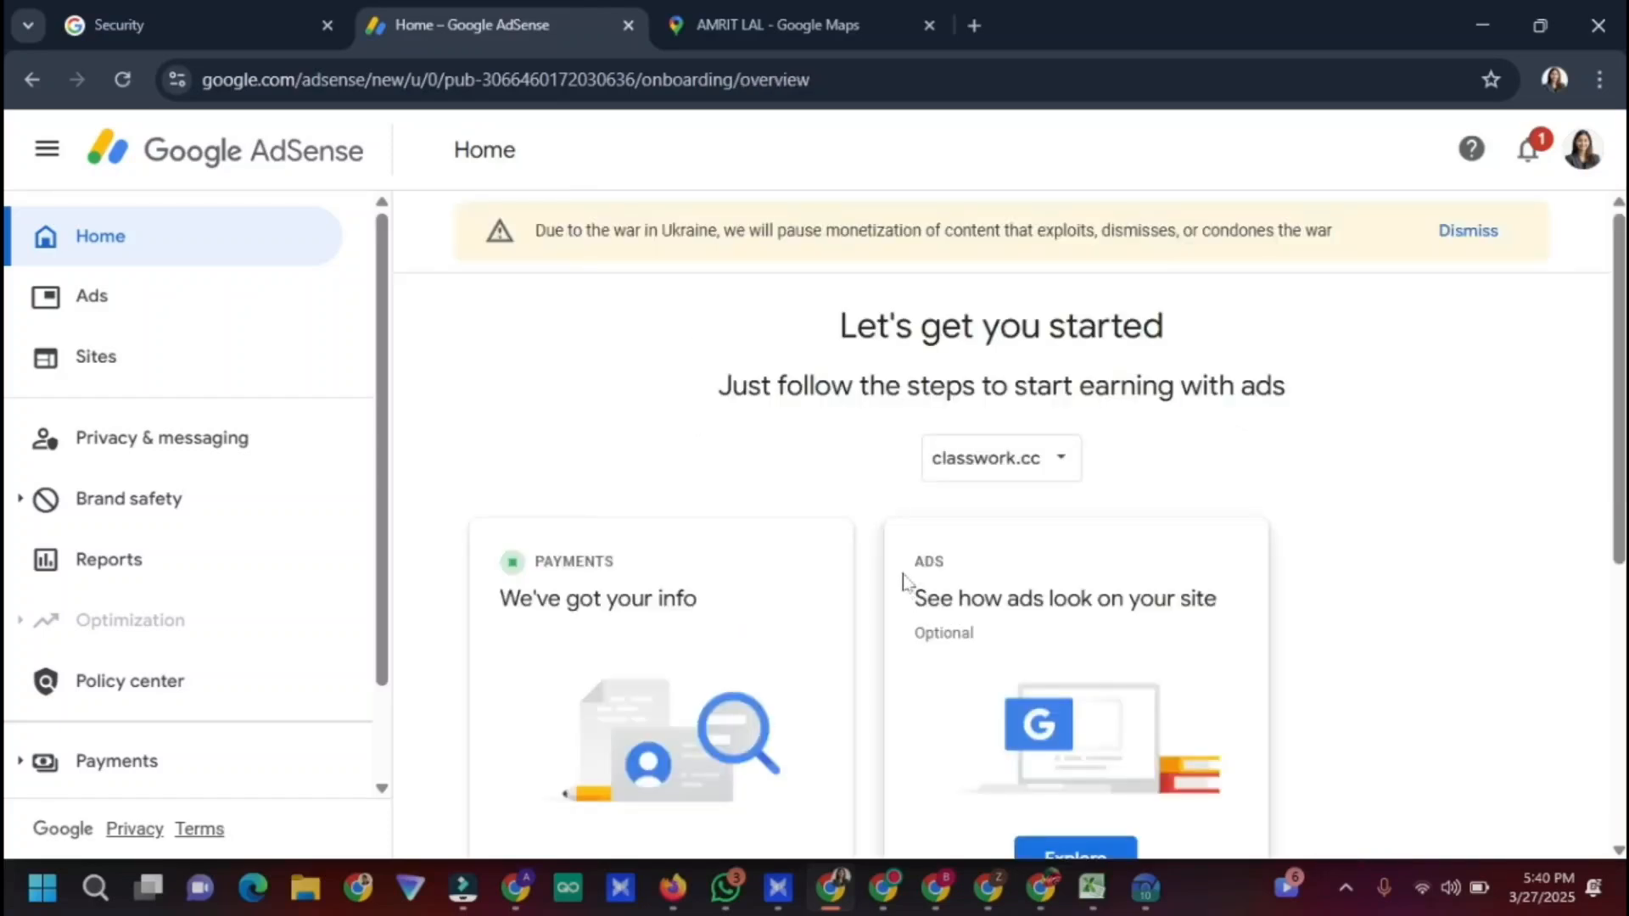
{"action": "scroll", "coordinate": [1001, 525], "scroll_direction": "down", "scroll_amount": 3}
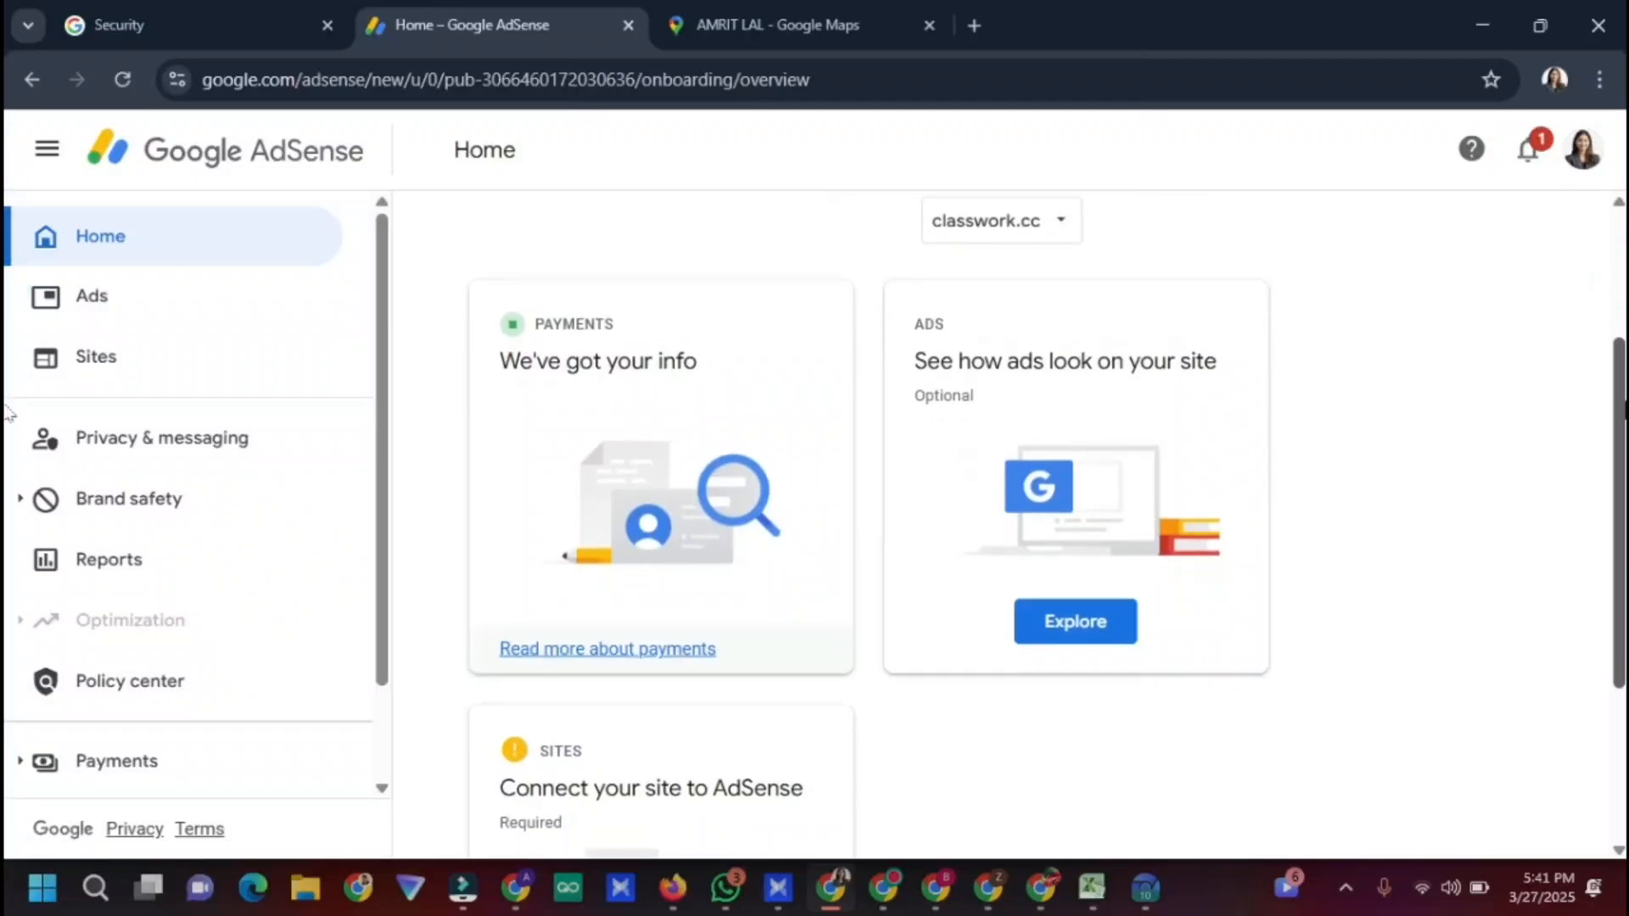
{"action": "left_click_drag", "start_coordinate": [1625, 411], "coordinate": [1625, 430]}
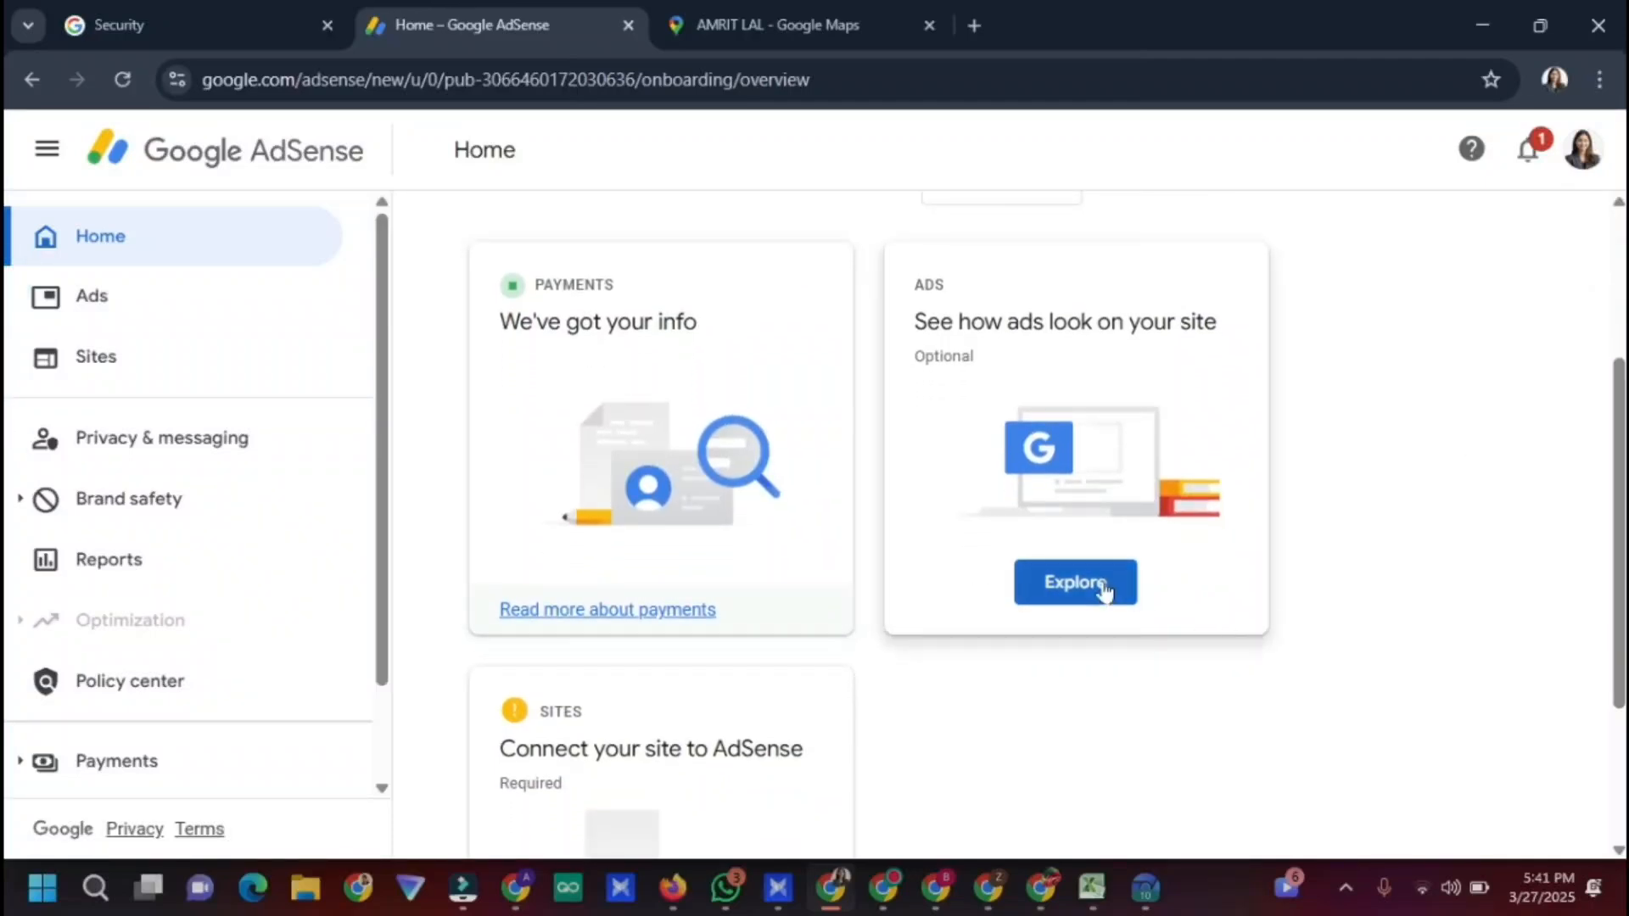
Switch on Auto ads for classwork.cc and apply the ad settings to the site now
{"action": "left_click", "coordinate": [1075, 582]}
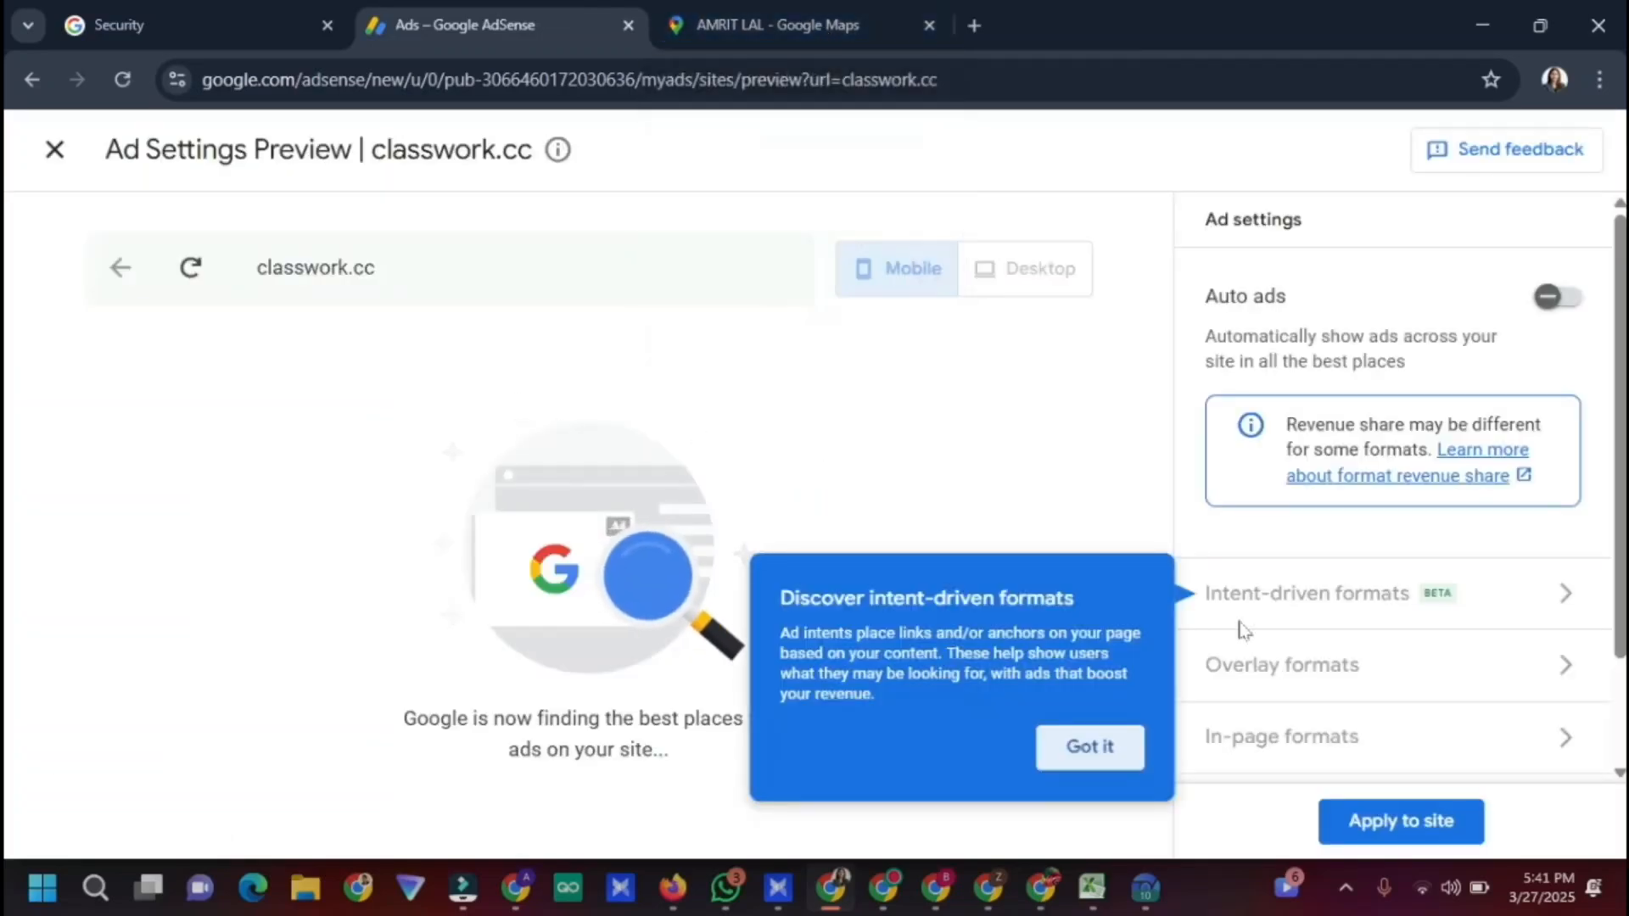
{"action": "left_click", "coordinate": [1546, 299]}
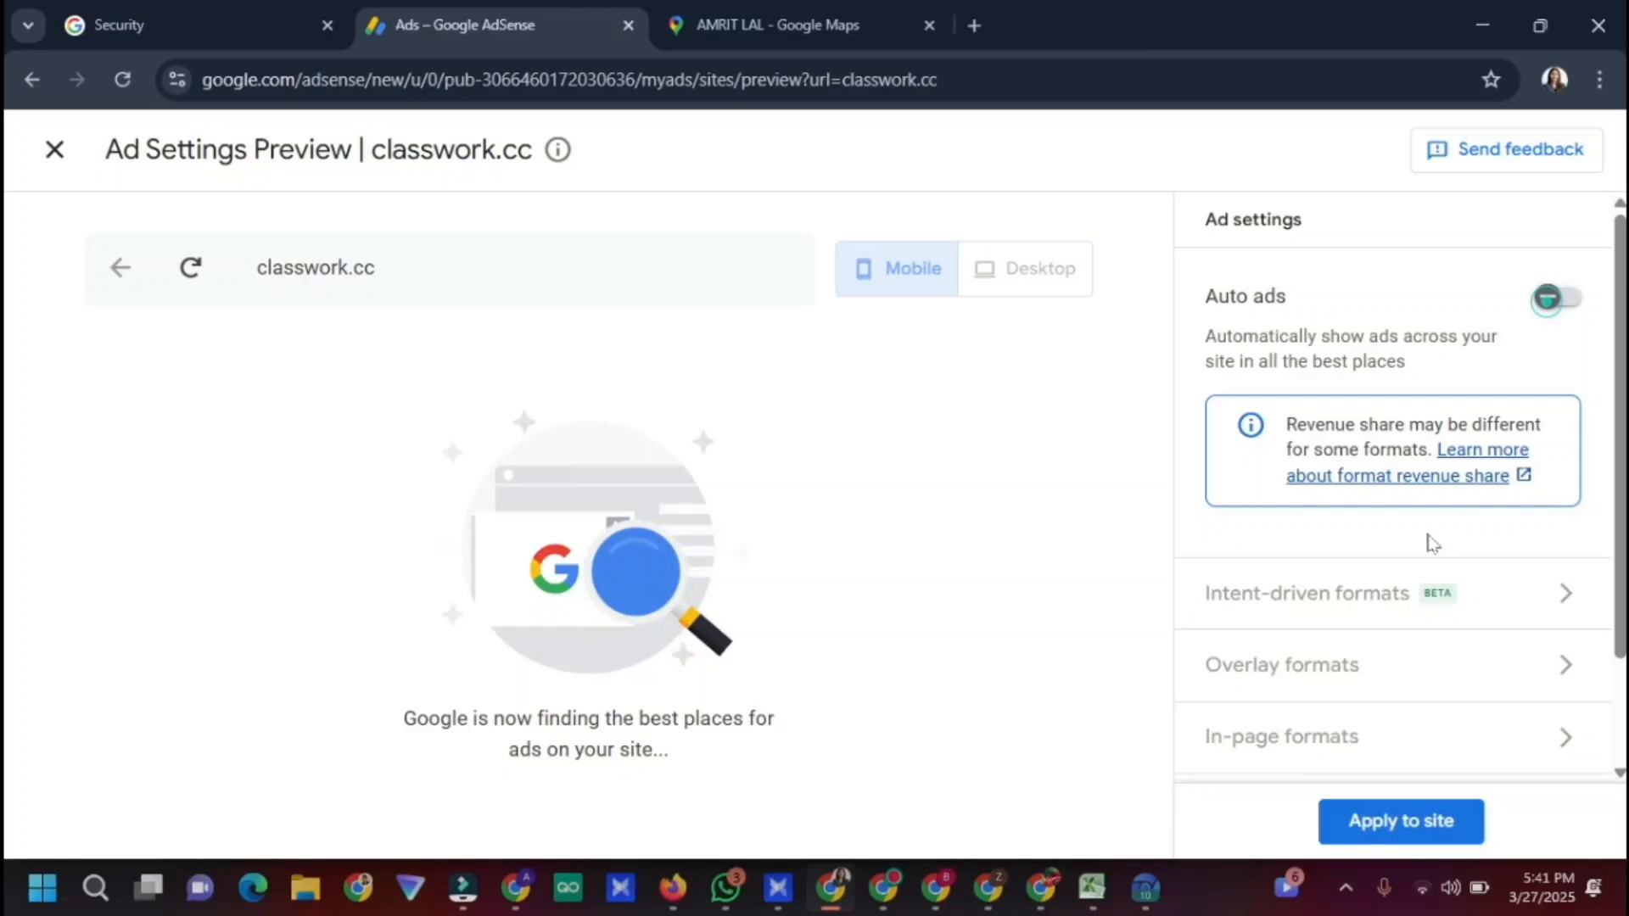
{"action": "left_click", "coordinate": [1544, 304]}
{"action": "left_click", "coordinate": [1388, 838]}
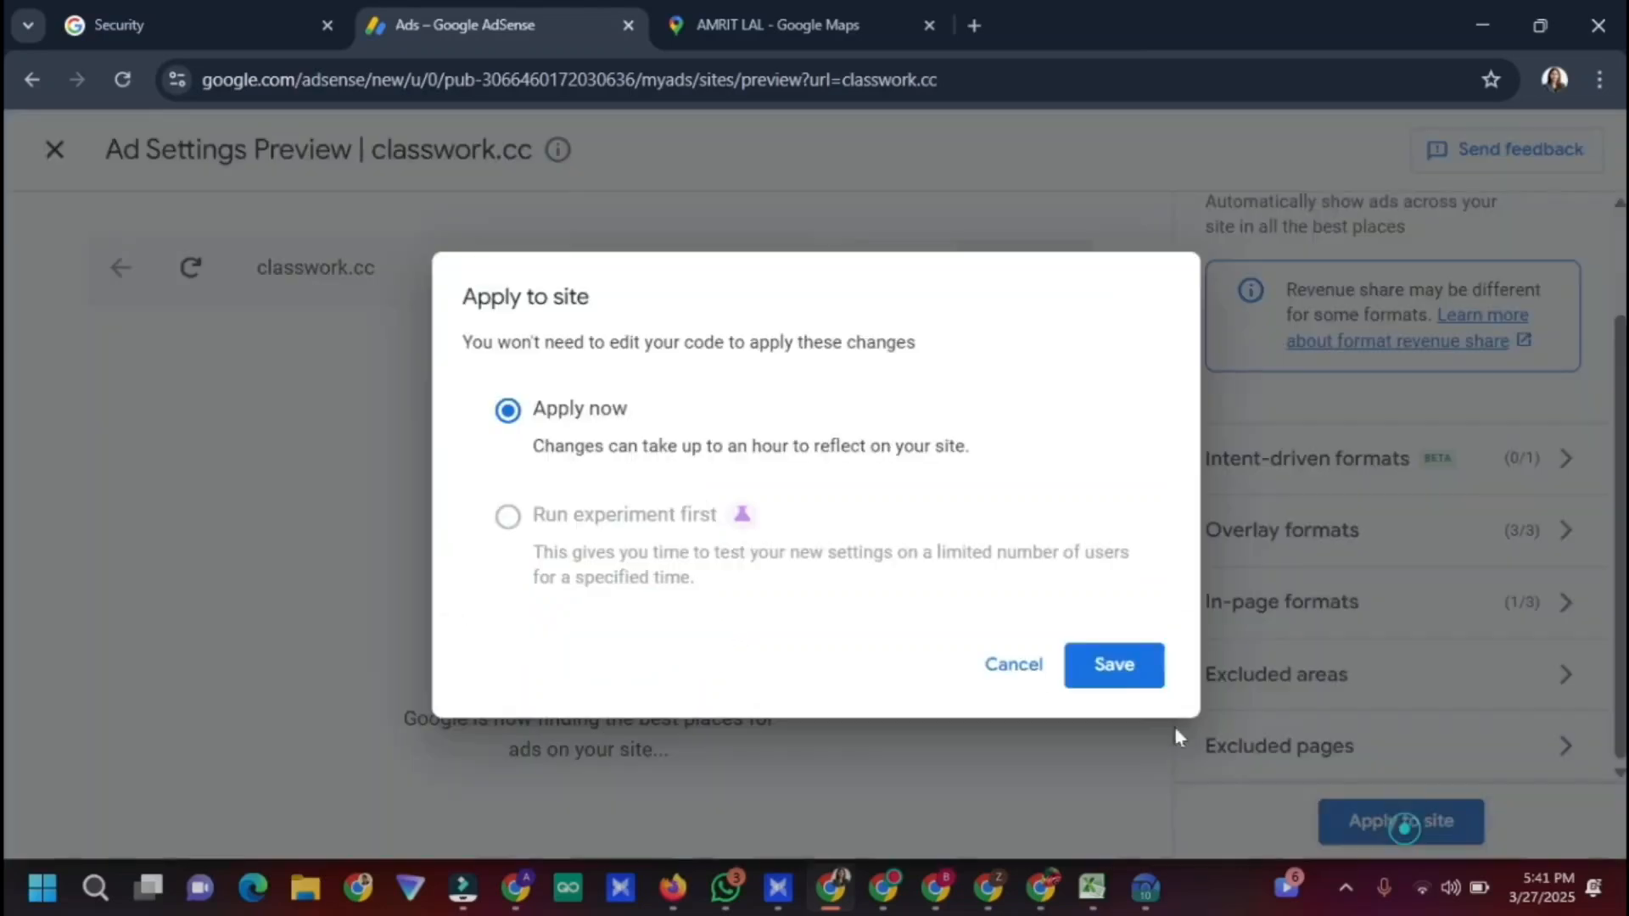
{"action": "left_click", "coordinate": [1094, 666]}
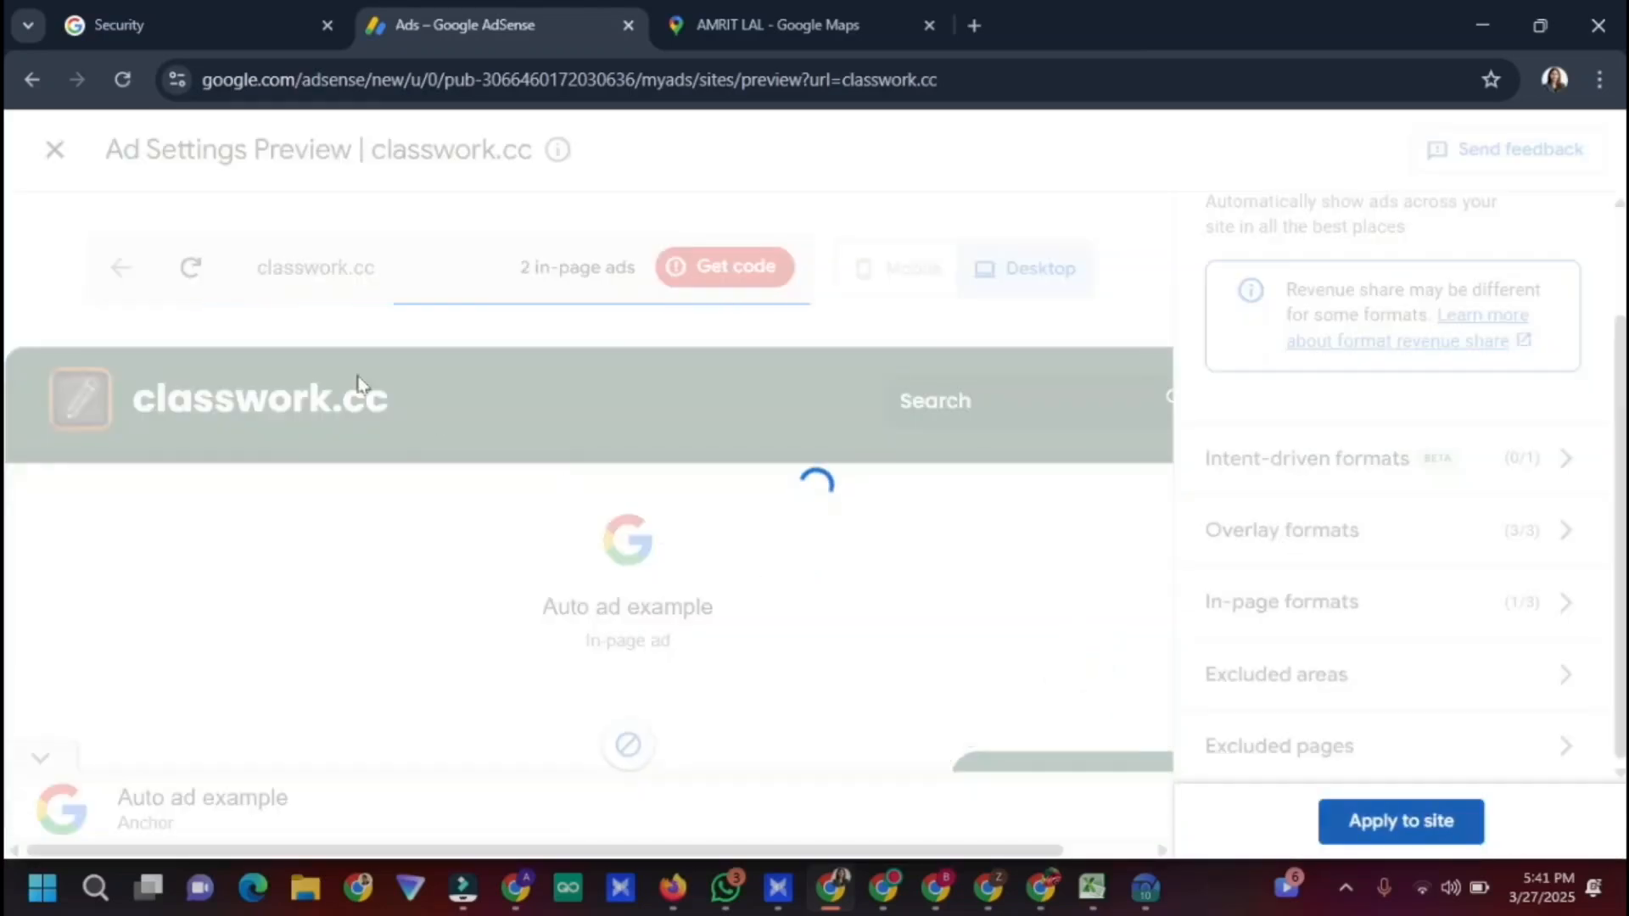
{"action": "scroll", "coordinate": [961, 533], "scroll_direction": "down", "scroll_amount": 5}
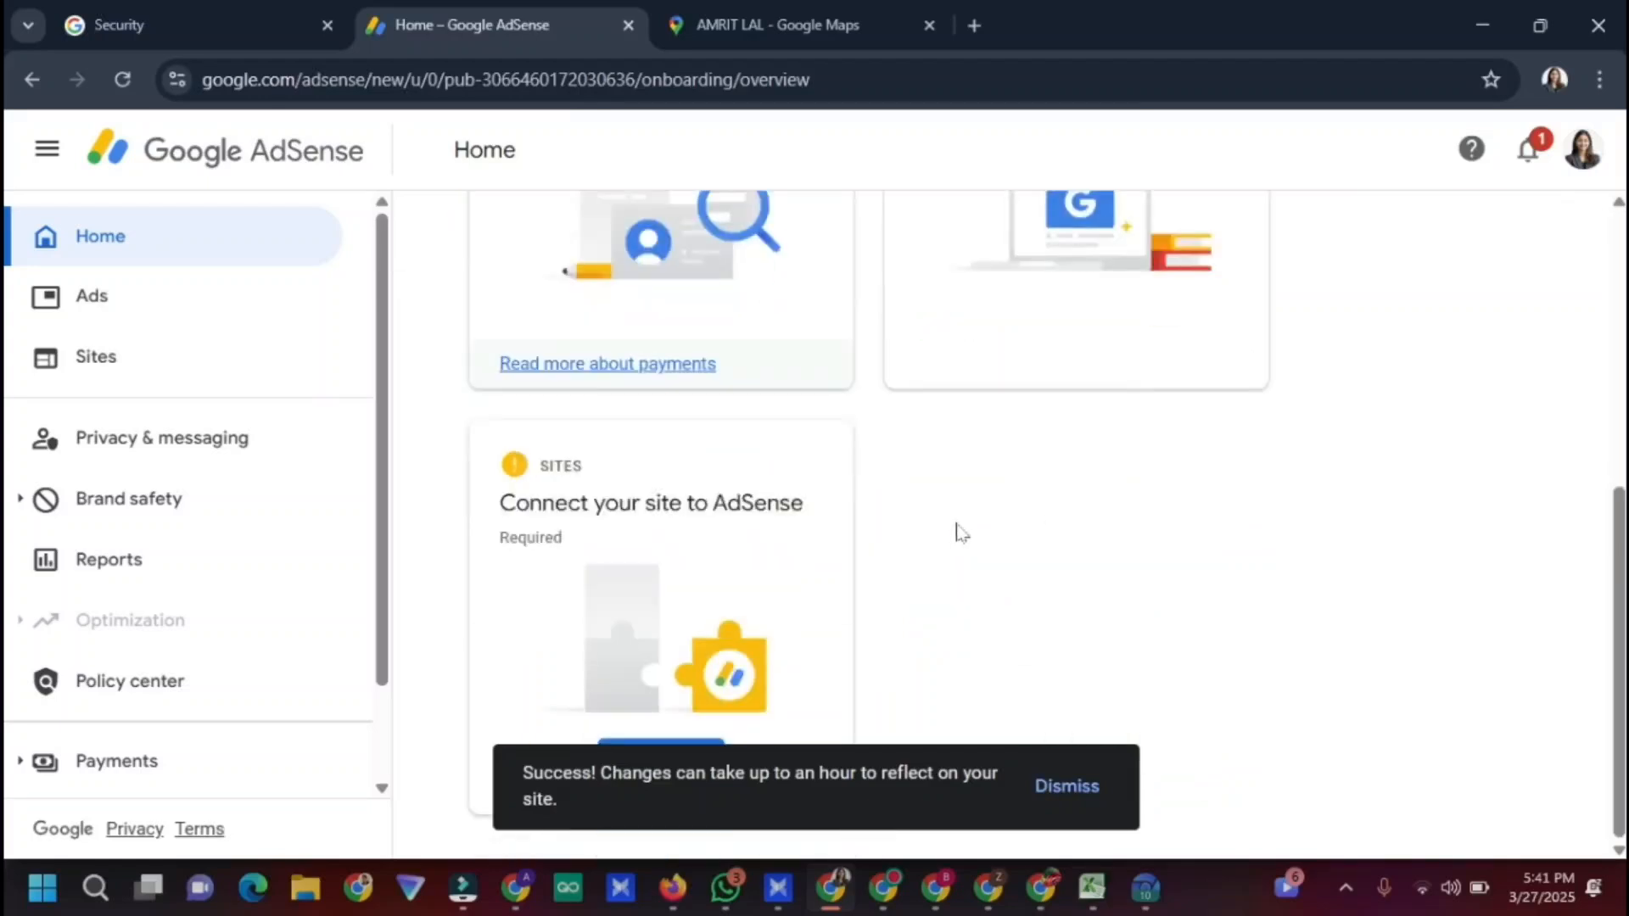
{"action": "left_click", "coordinate": [1037, 779]}
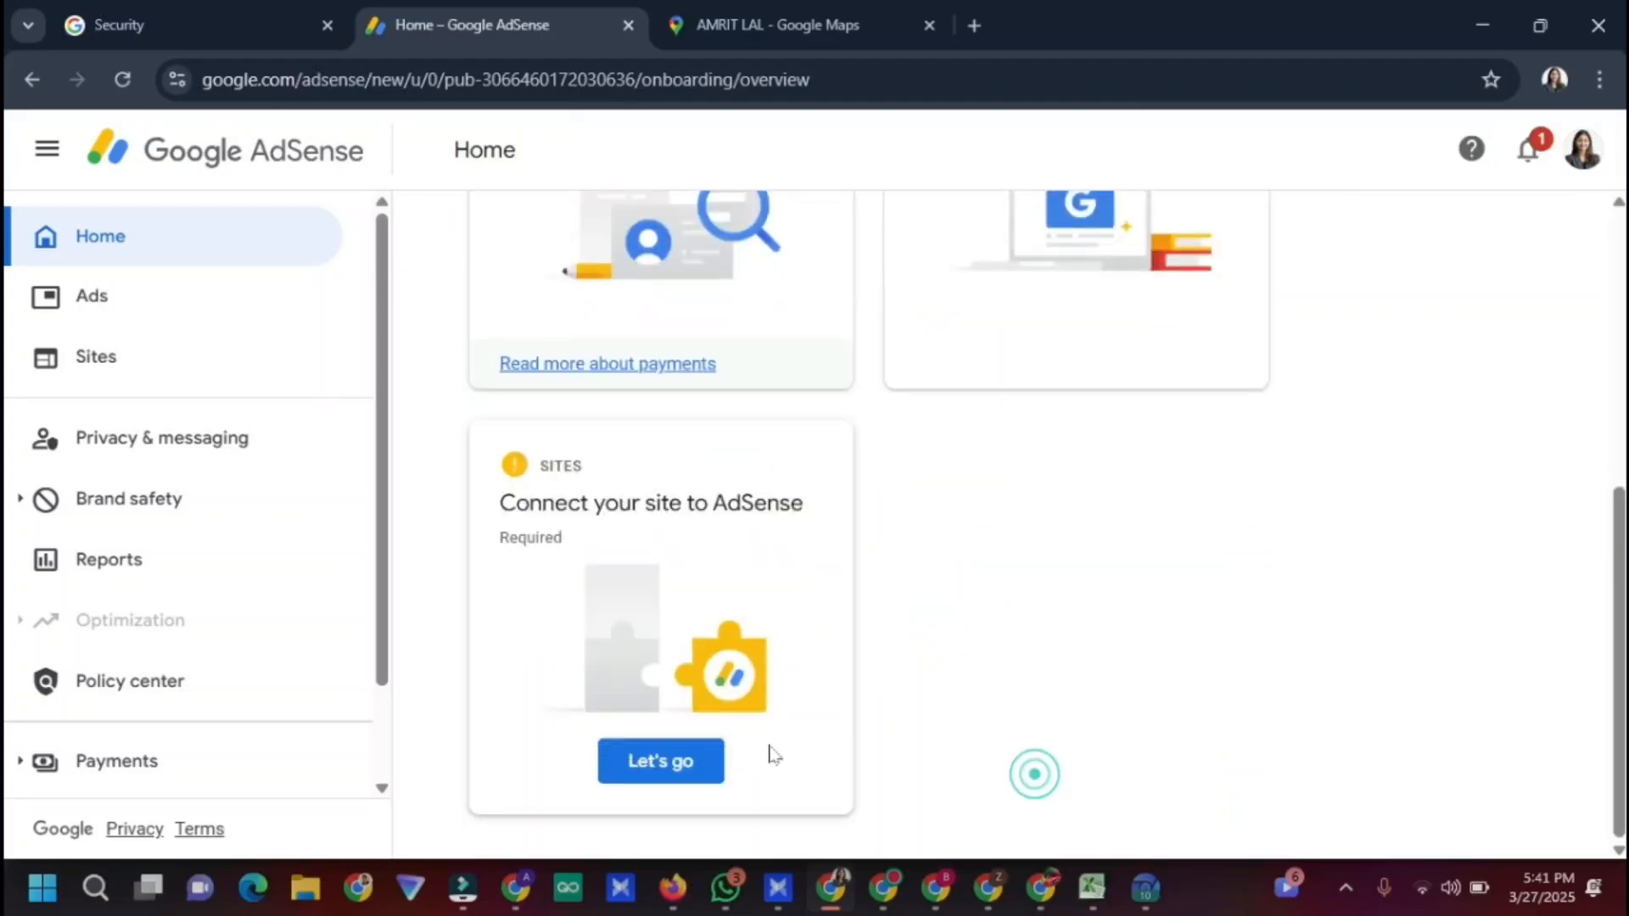
Verify classwork.cc via the Site Kit option, request its review and submit a Google CMP consent message
{"action": "left_click", "coordinate": [682, 761]}
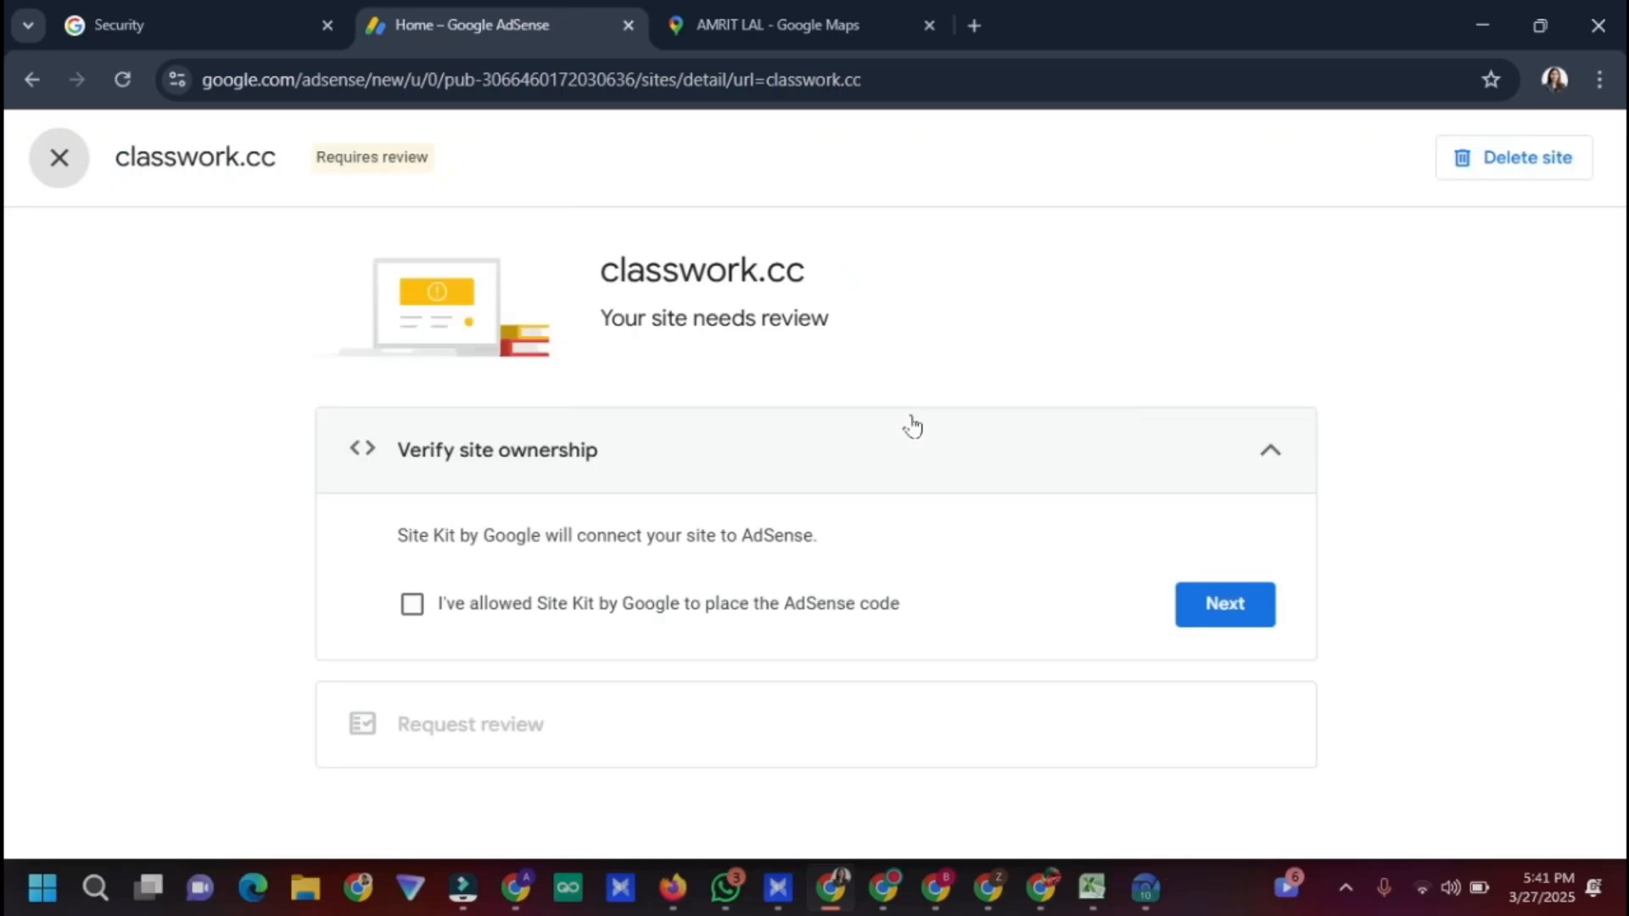
{"action": "left_click", "coordinate": [413, 604]}
{"action": "left_click", "coordinate": [1224, 604]}
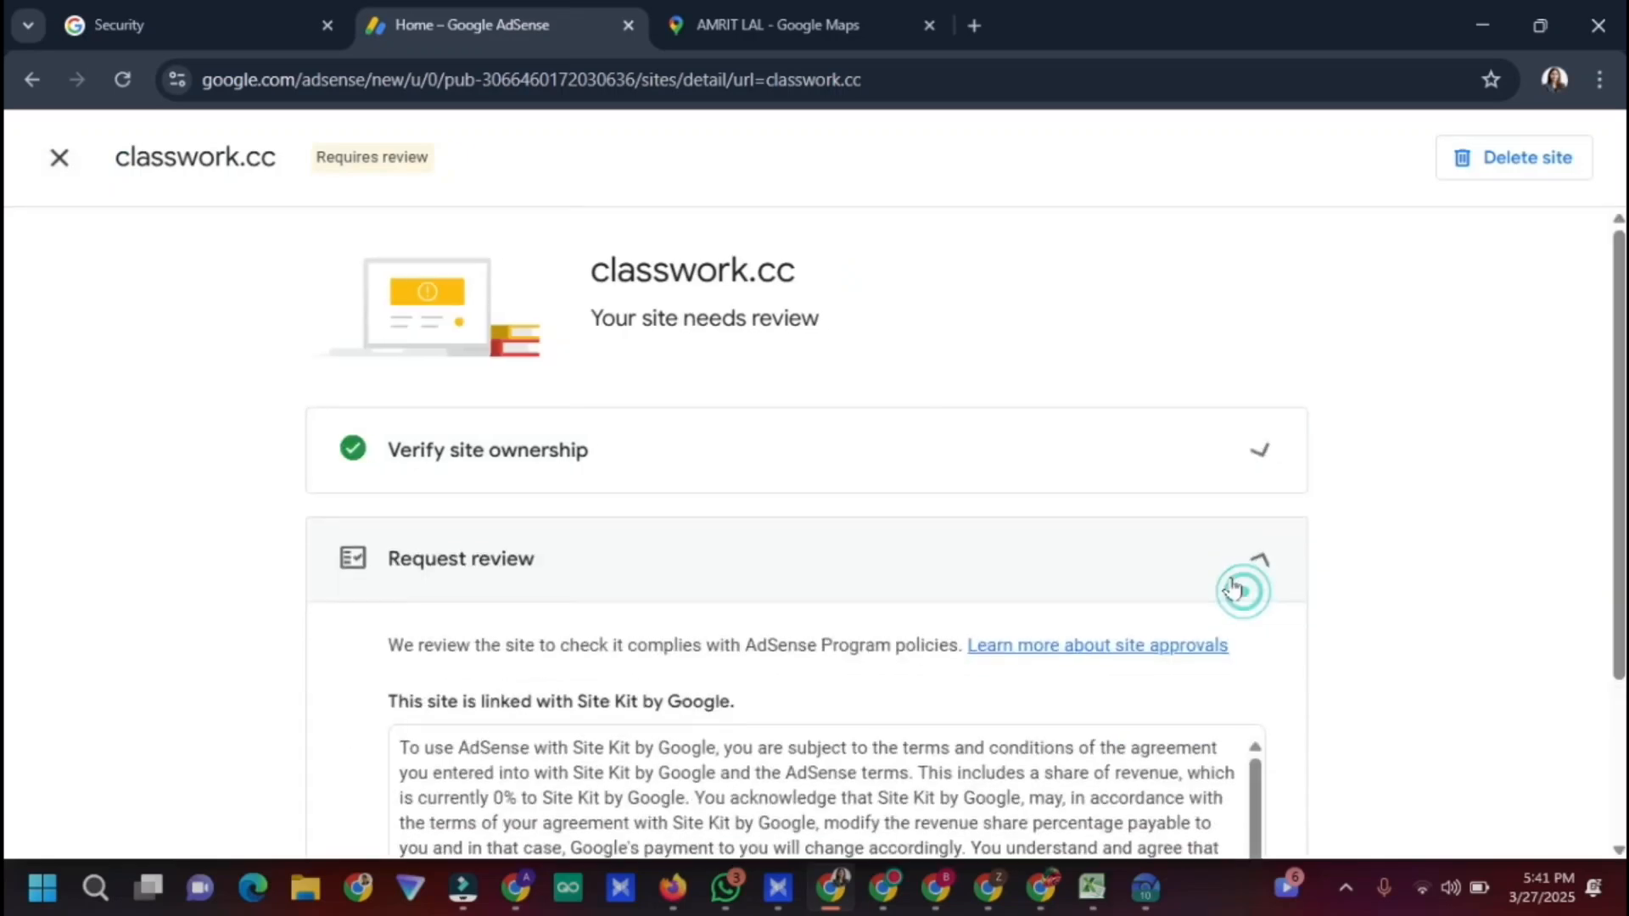
{"action": "scroll", "coordinate": [1103, 603], "scroll_direction": "down", "scroll_amount": 5}
{"action": "left_click", "coordinate": [1144, 763]}
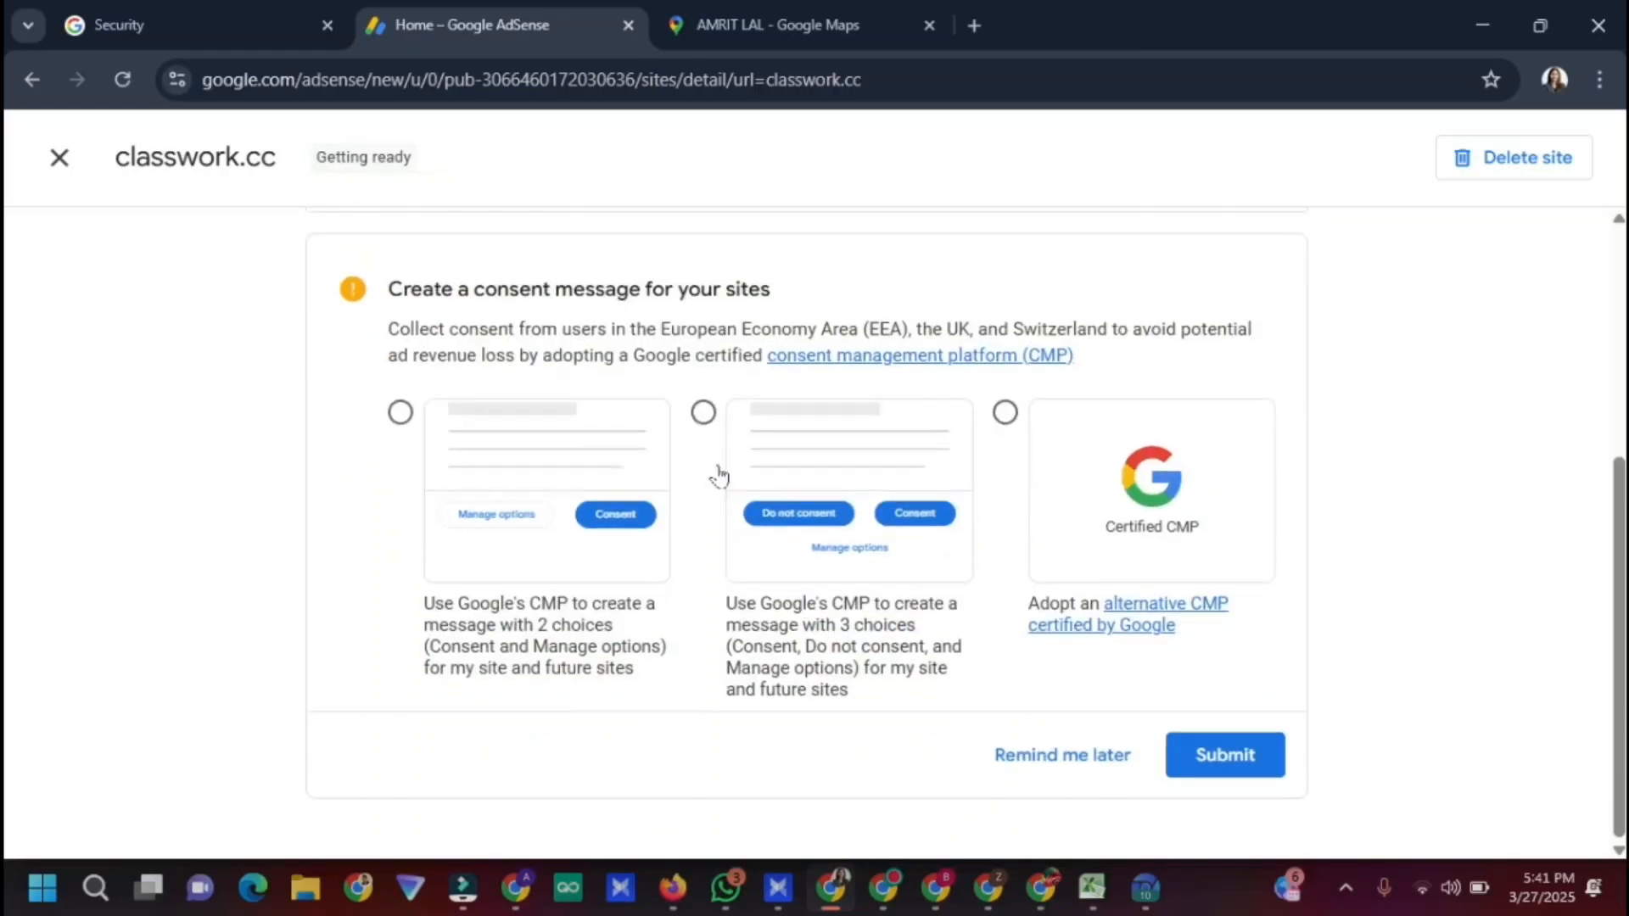
{"action": "left_click", "coordinate": [1228, 755]}
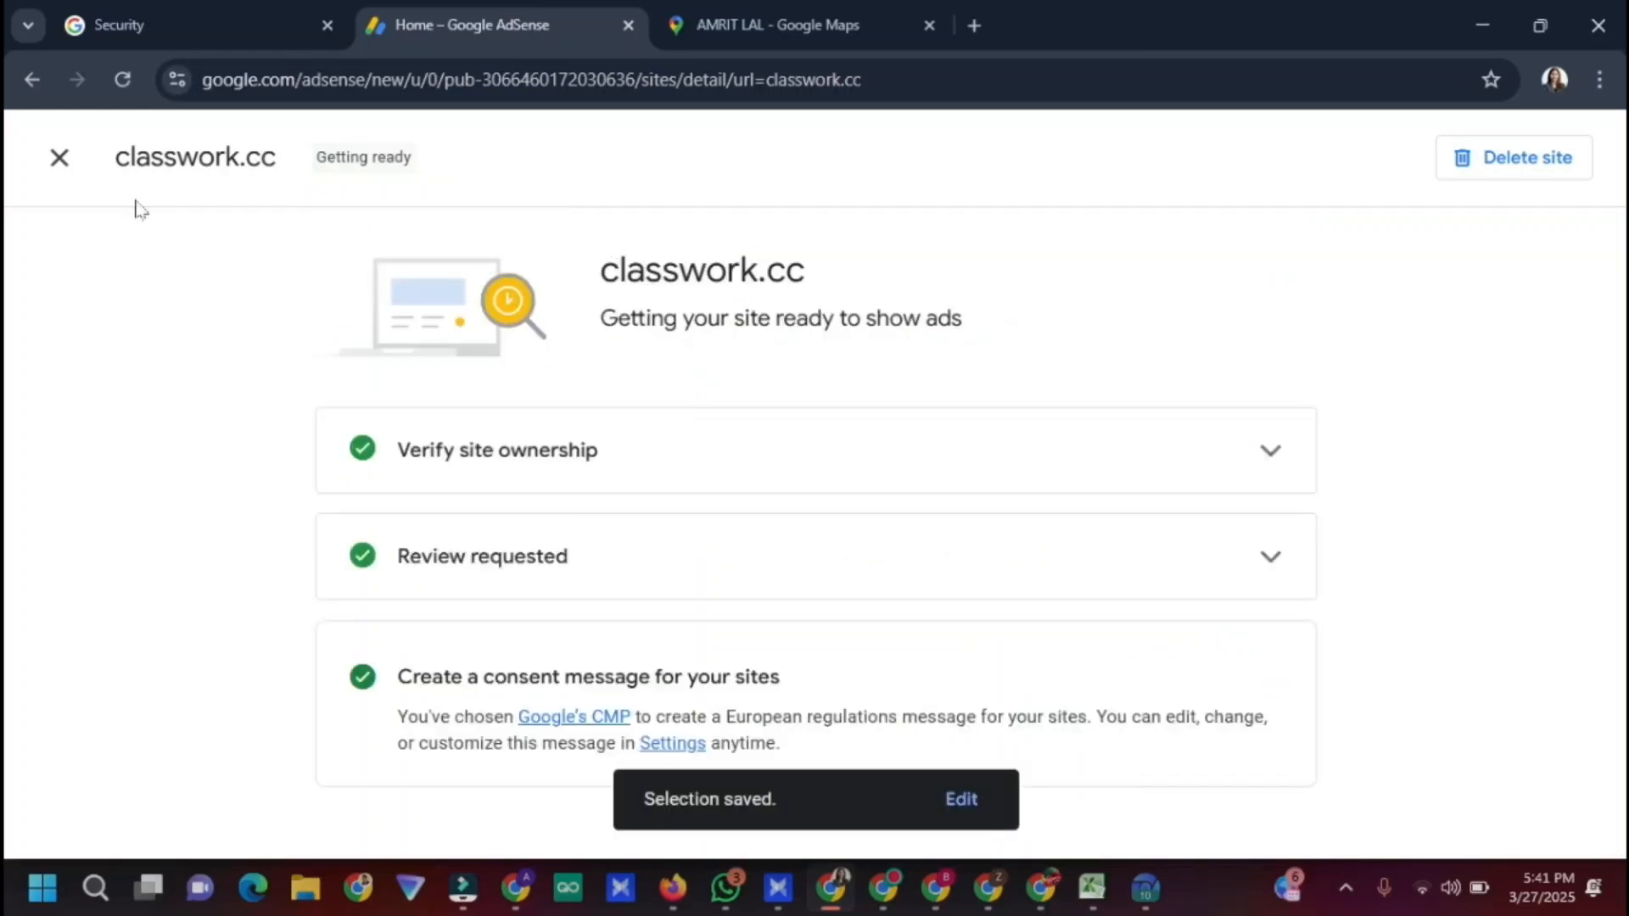
{"action": "left_click", "coordinate": [60, 158]}
In a new tab, switch to another Chrome profile and dismiss the ad privacy notice
{"action": "left_click", "coordinate": [821, 22]}
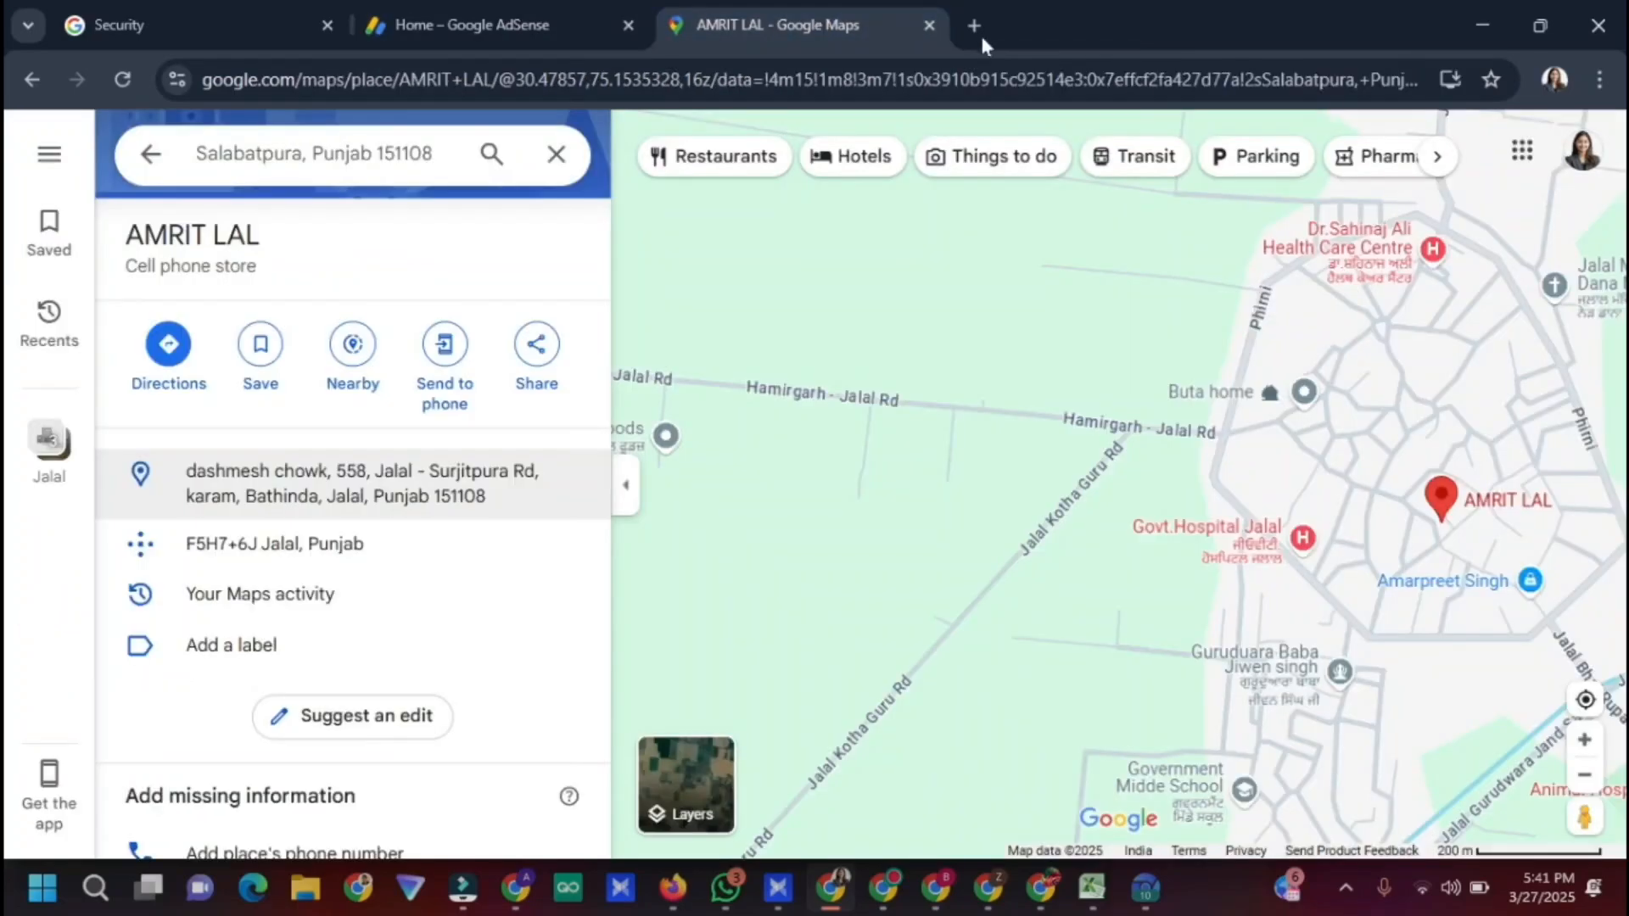
{"action": "left_click", "coordinate": [974, 25]}
{"action": "left_click", "coordinate": [1554, 79]}
{"action": "scroll", "coordinate": [1323, 594], "scroll_direction": "down", "scroll_amount": 5}
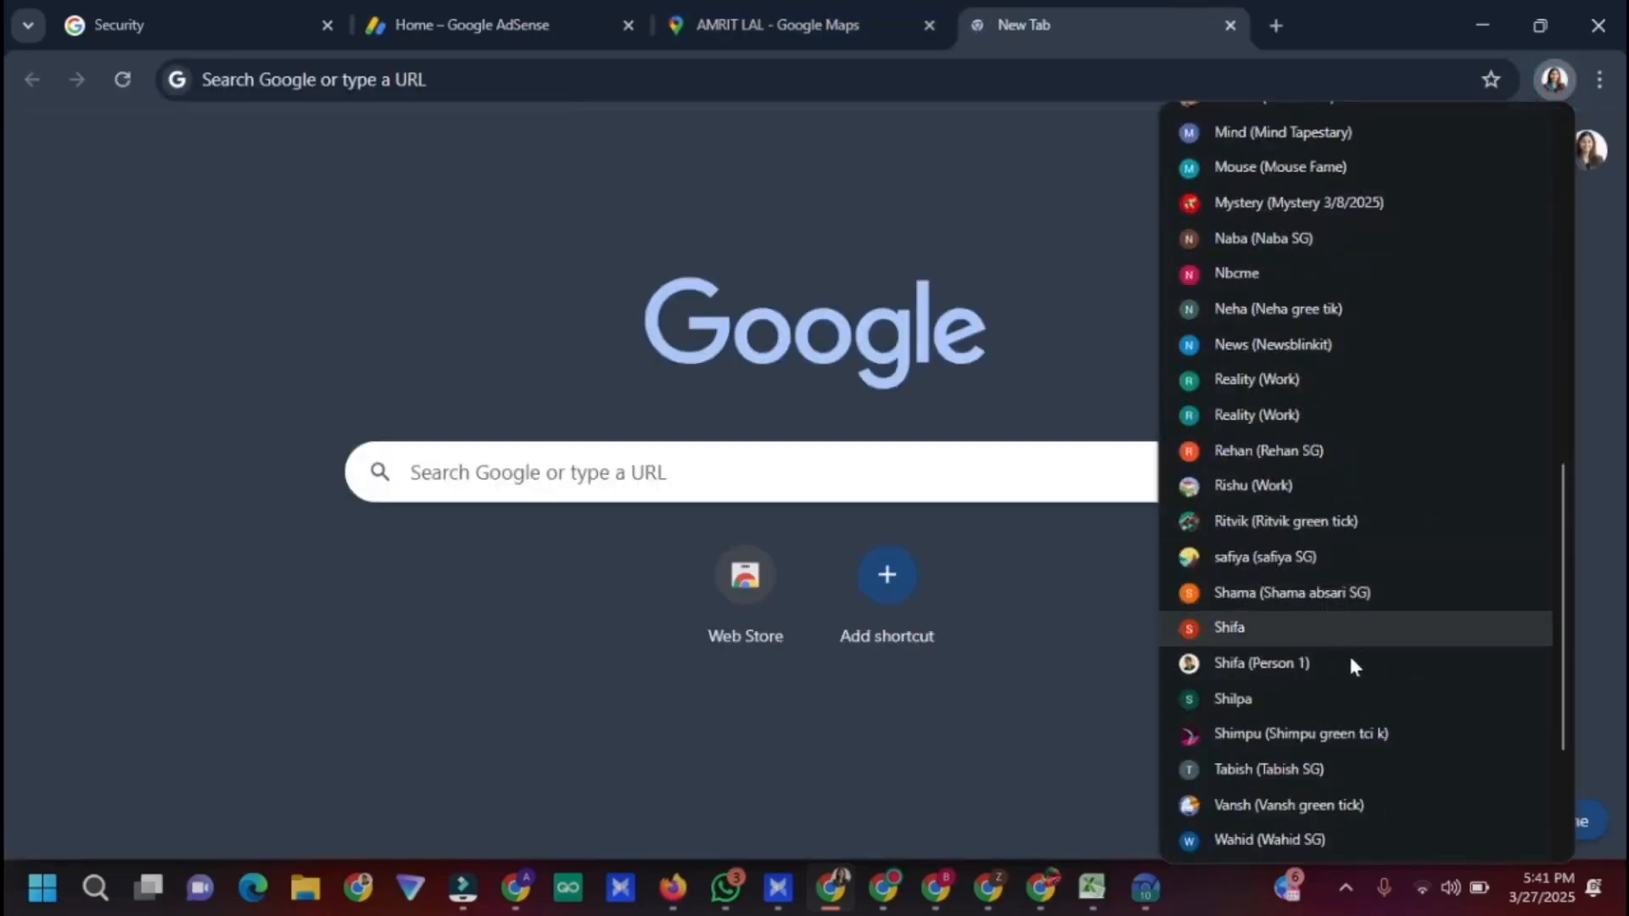
{"action": "scroll", "coordinate": [1351, 666], "scroll_direction": "down", "scroll_amount": 3}
{"action": "left_click", "coordinate": [1382, 443]}
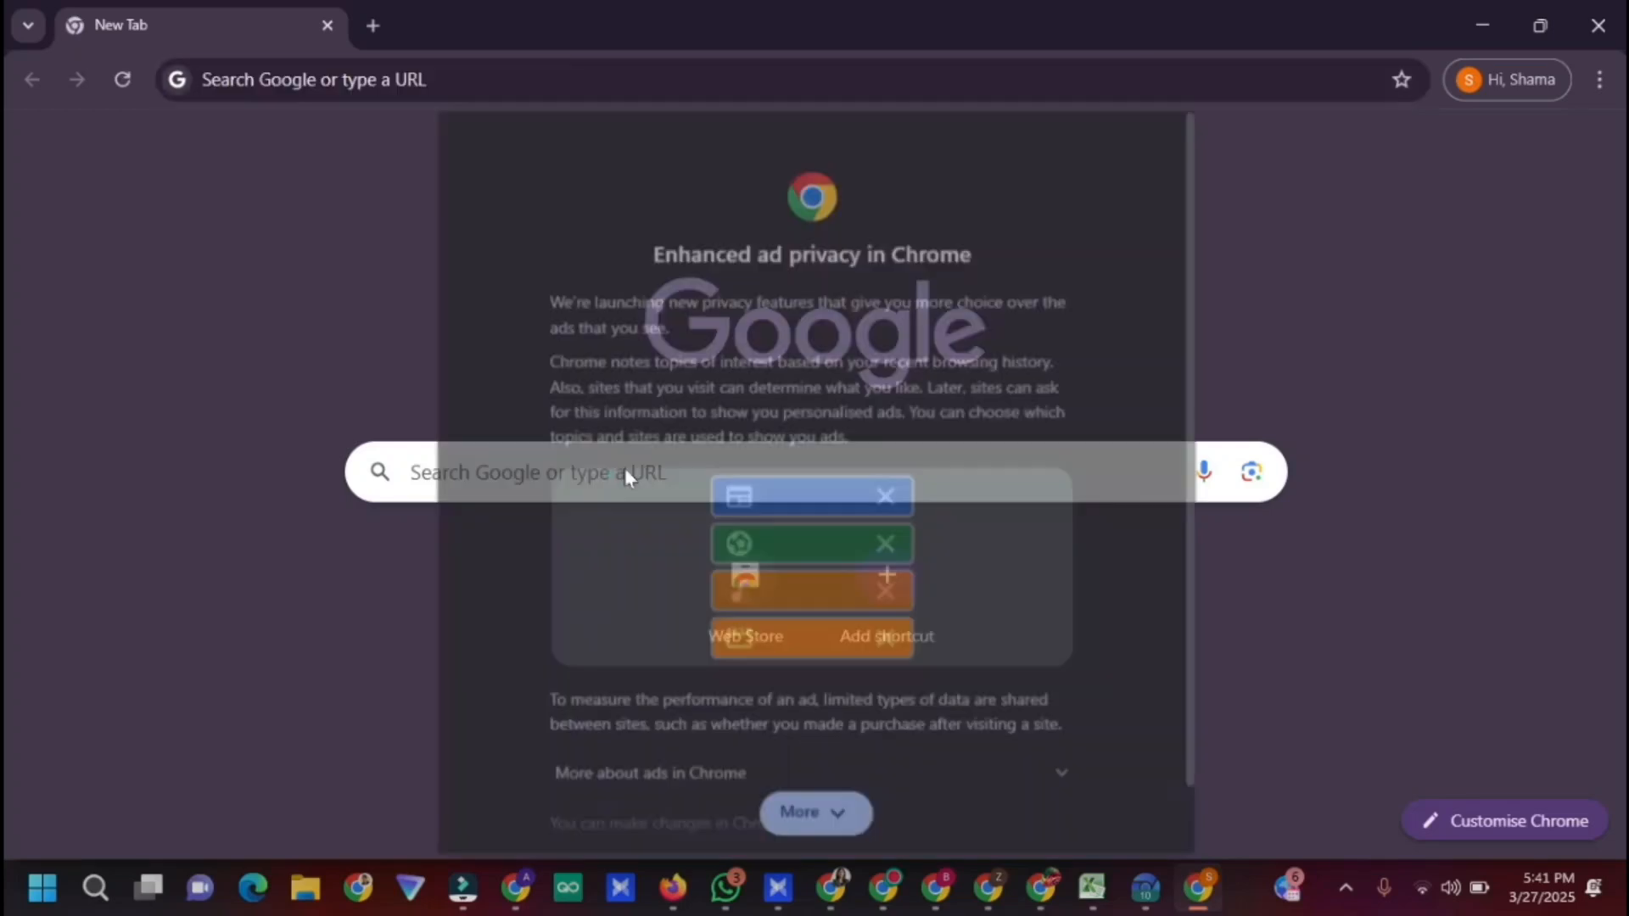
{"action": "left_click", "coordinate": [814, 813]}
{"action": "left_click", "coordinate": [1020, 814]}
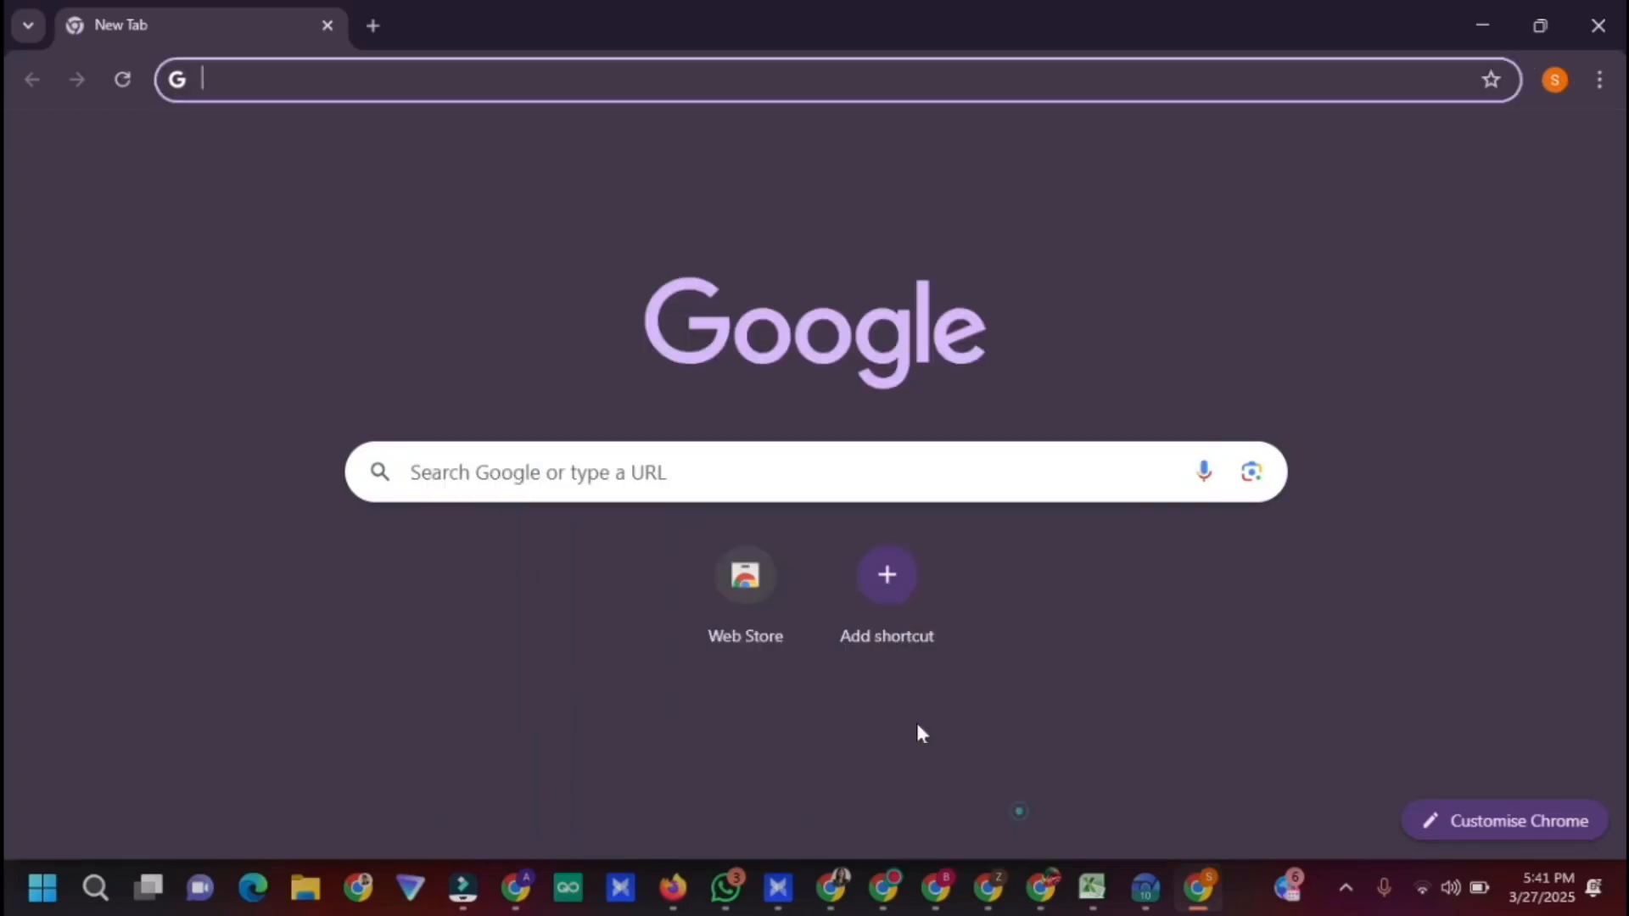
Search 'adsense', open the AdSense homepage and sign up with the chosen Google account
{"action": "left_click", "coordinate": [783, 463]}
{"action": "type", "text": "adse"}
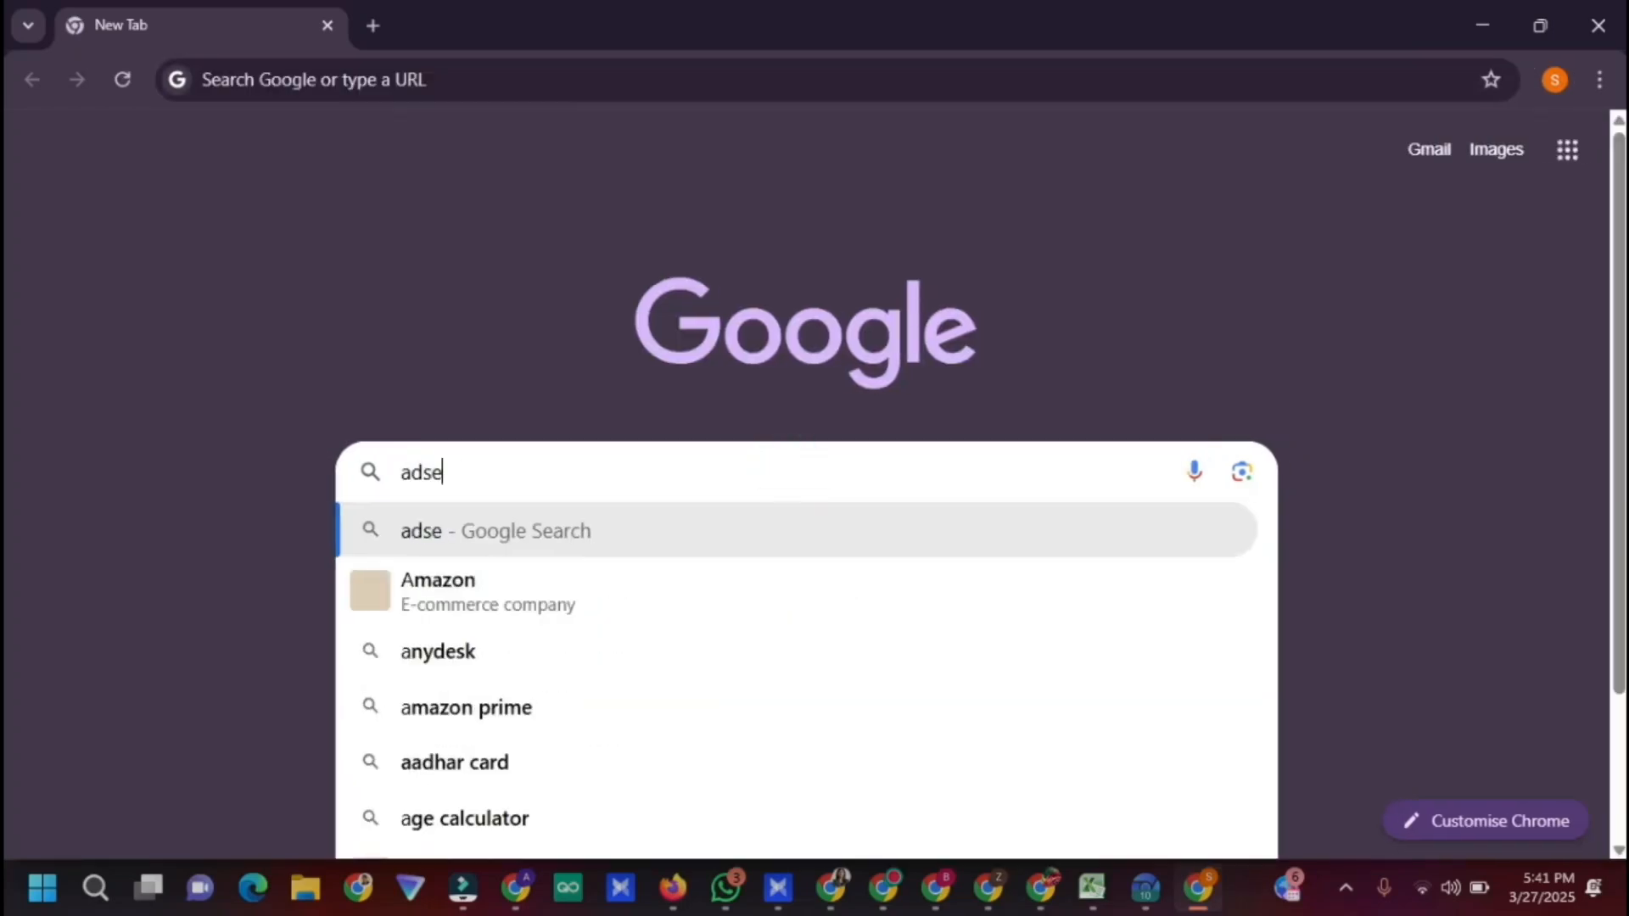
{"action": "type", "text": "nse"}
{"action": "key", "text": "Return"}
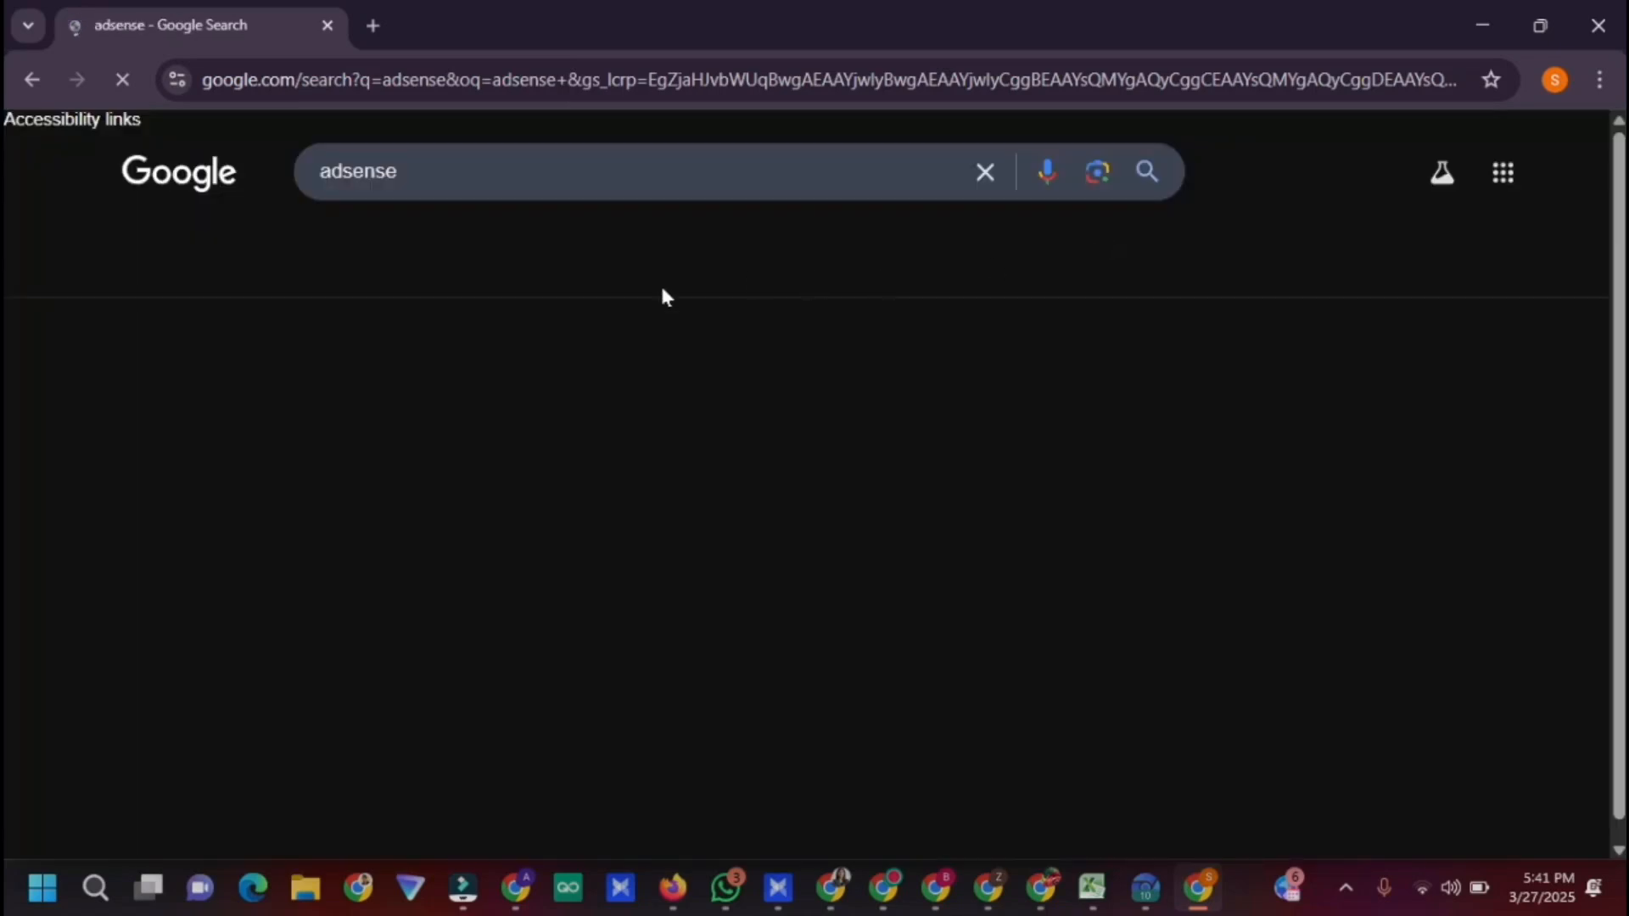
{"action": "left_click", "coordinate": [361, 380]}
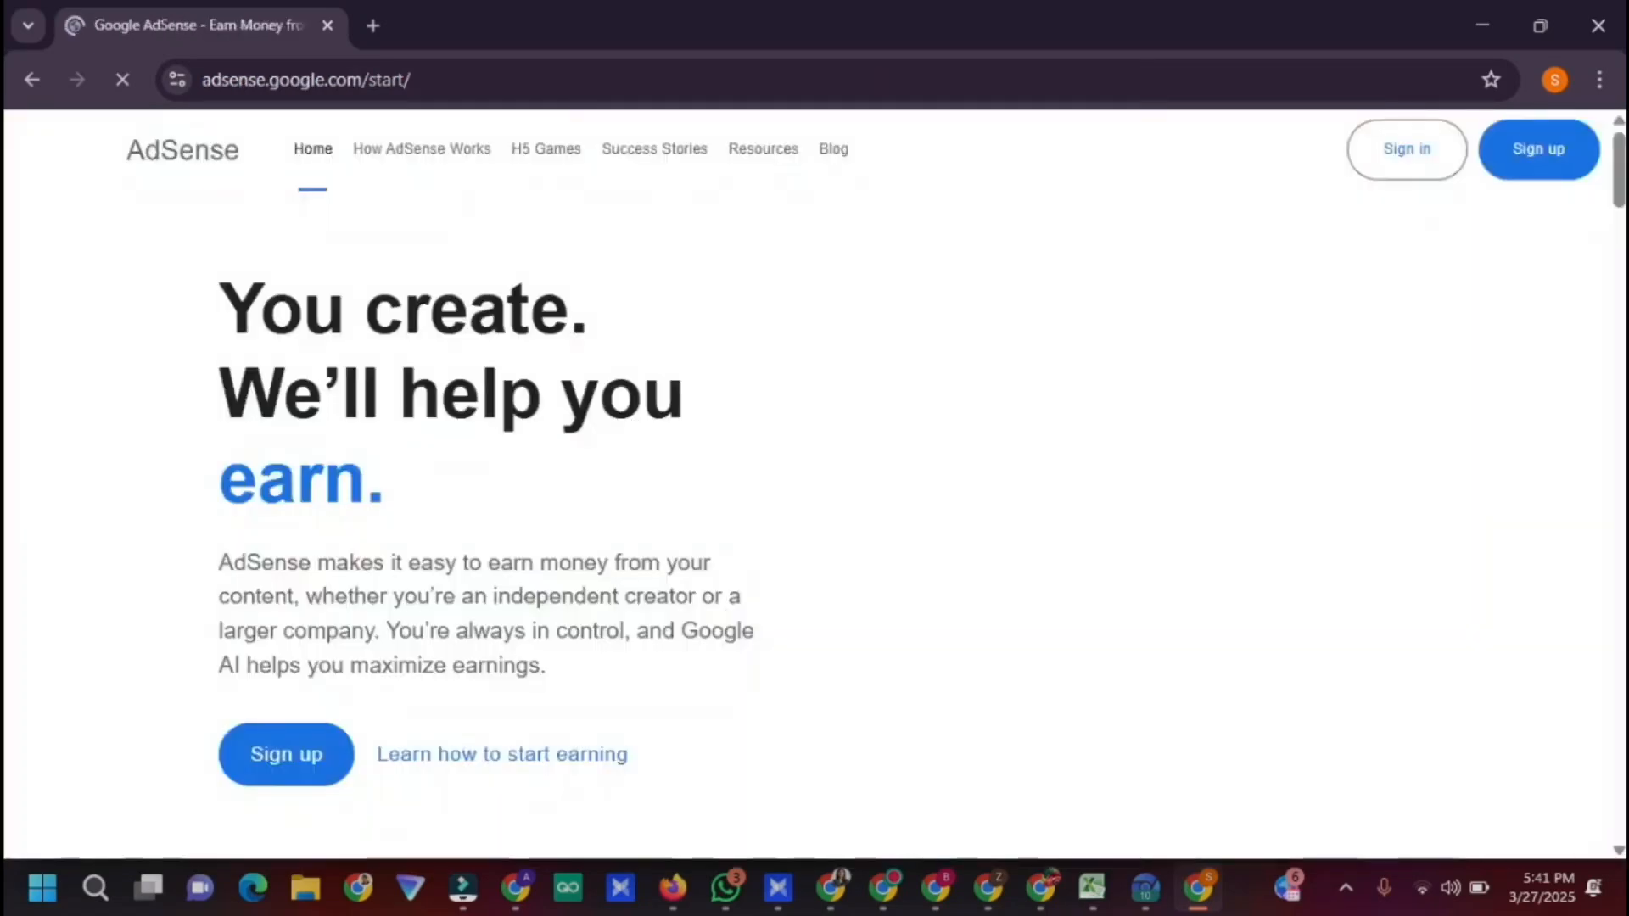
{"action": "left_click", "coordinate": [312, 756]}
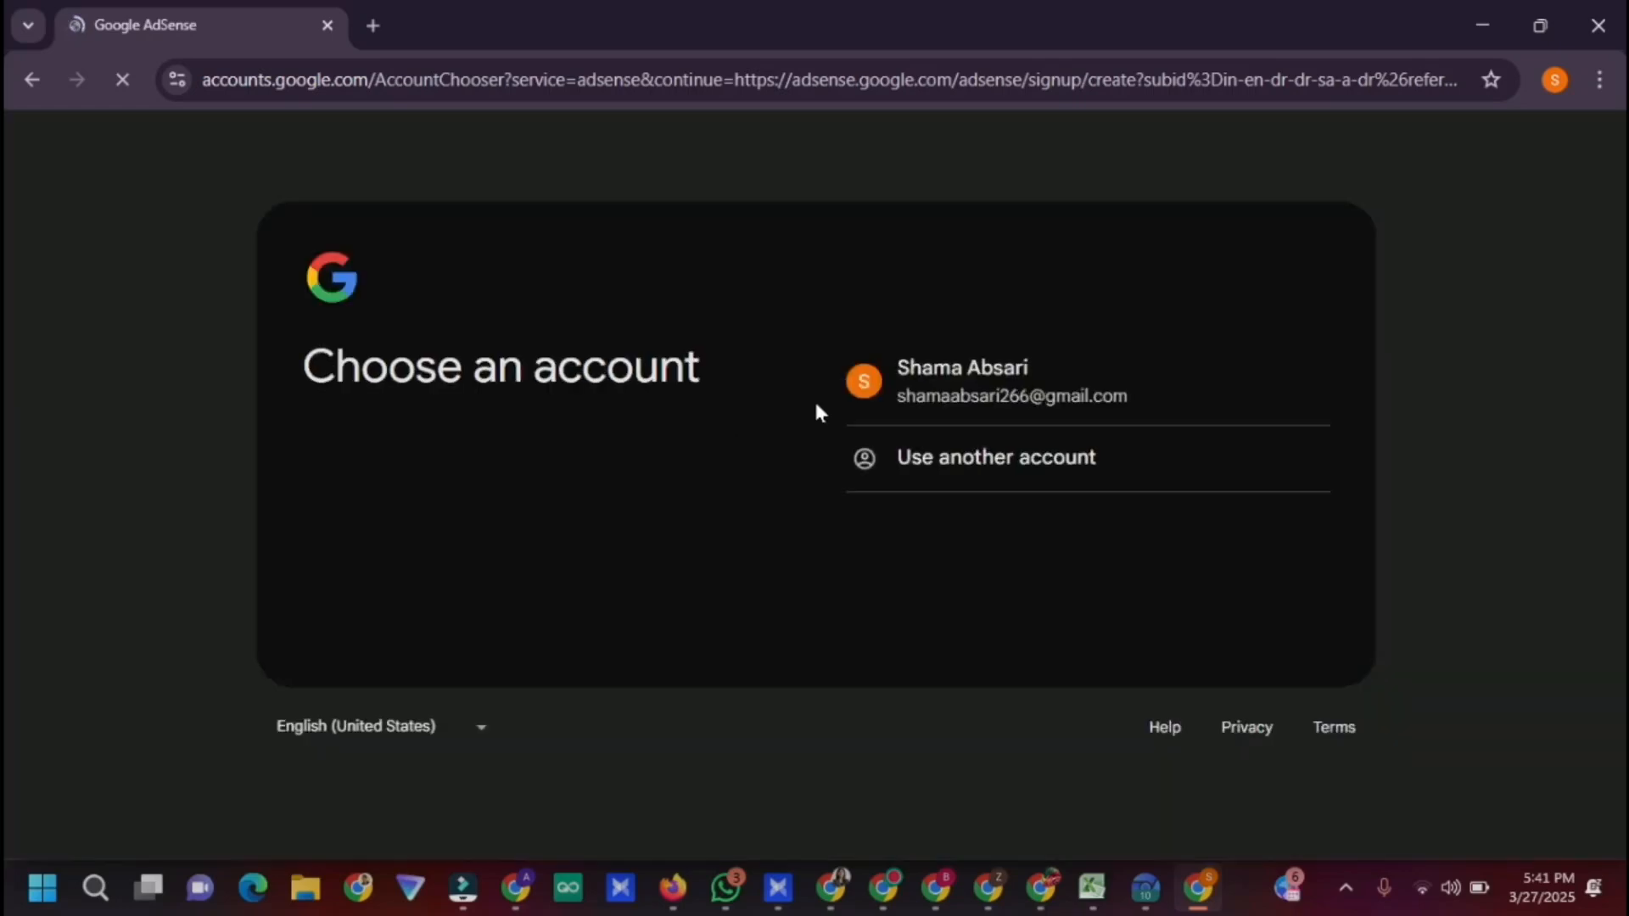
{"action": "left_click", "coordinate": [947, 369]}
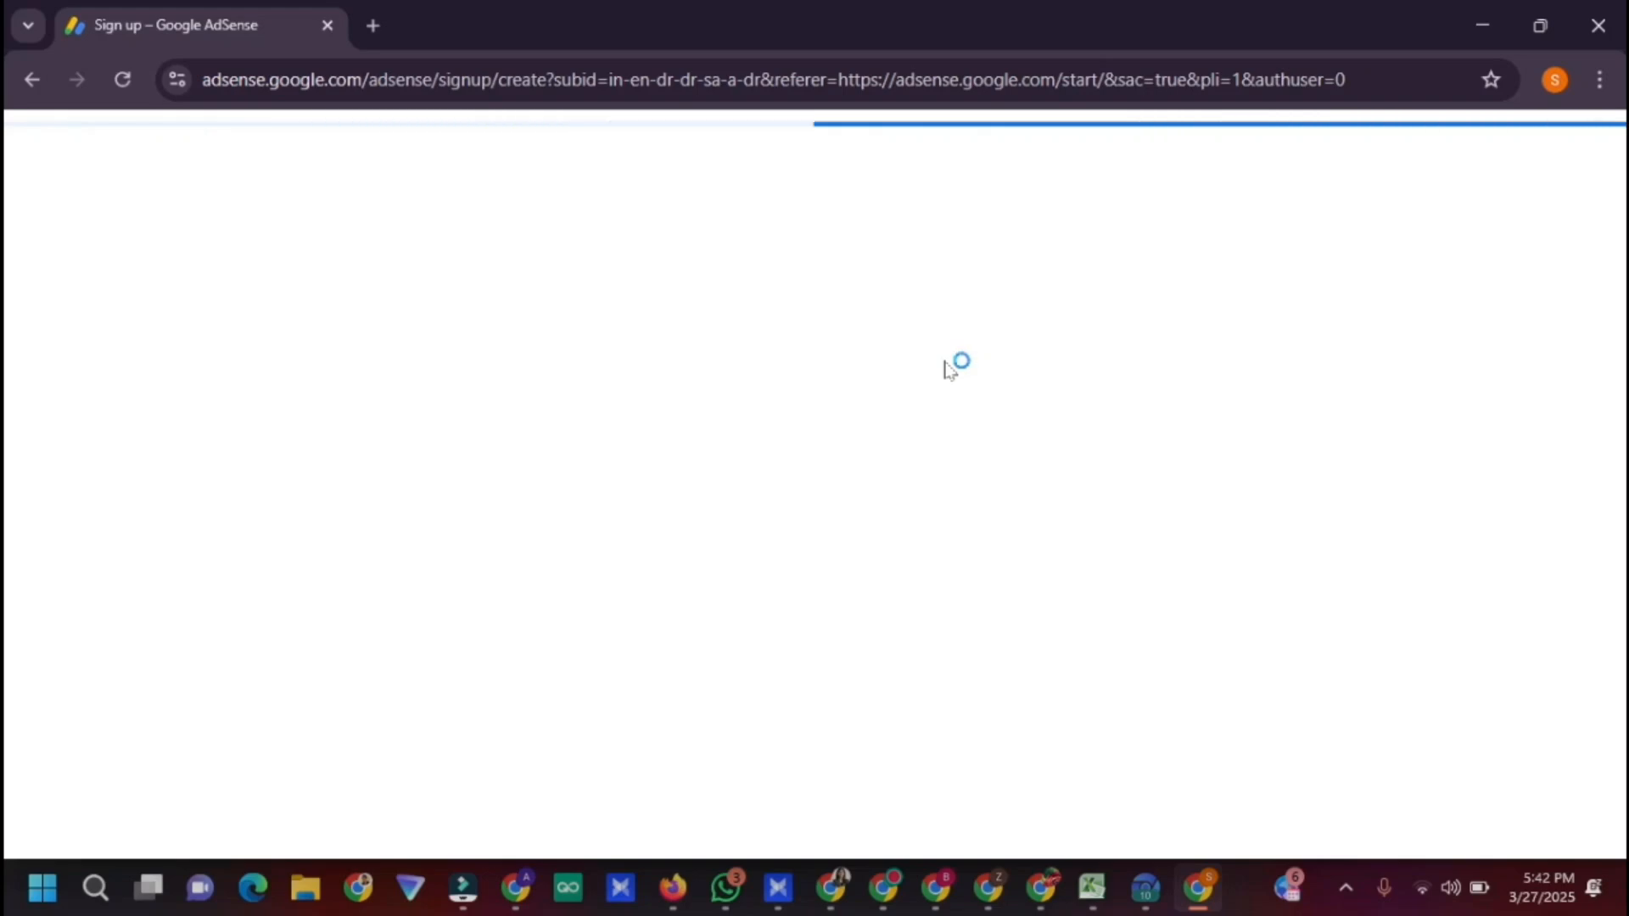
Mark that there is no site yet, opt in to suggestions, and choose India as payment country
{"action": "left_click", "coordinate": [669, 440]}
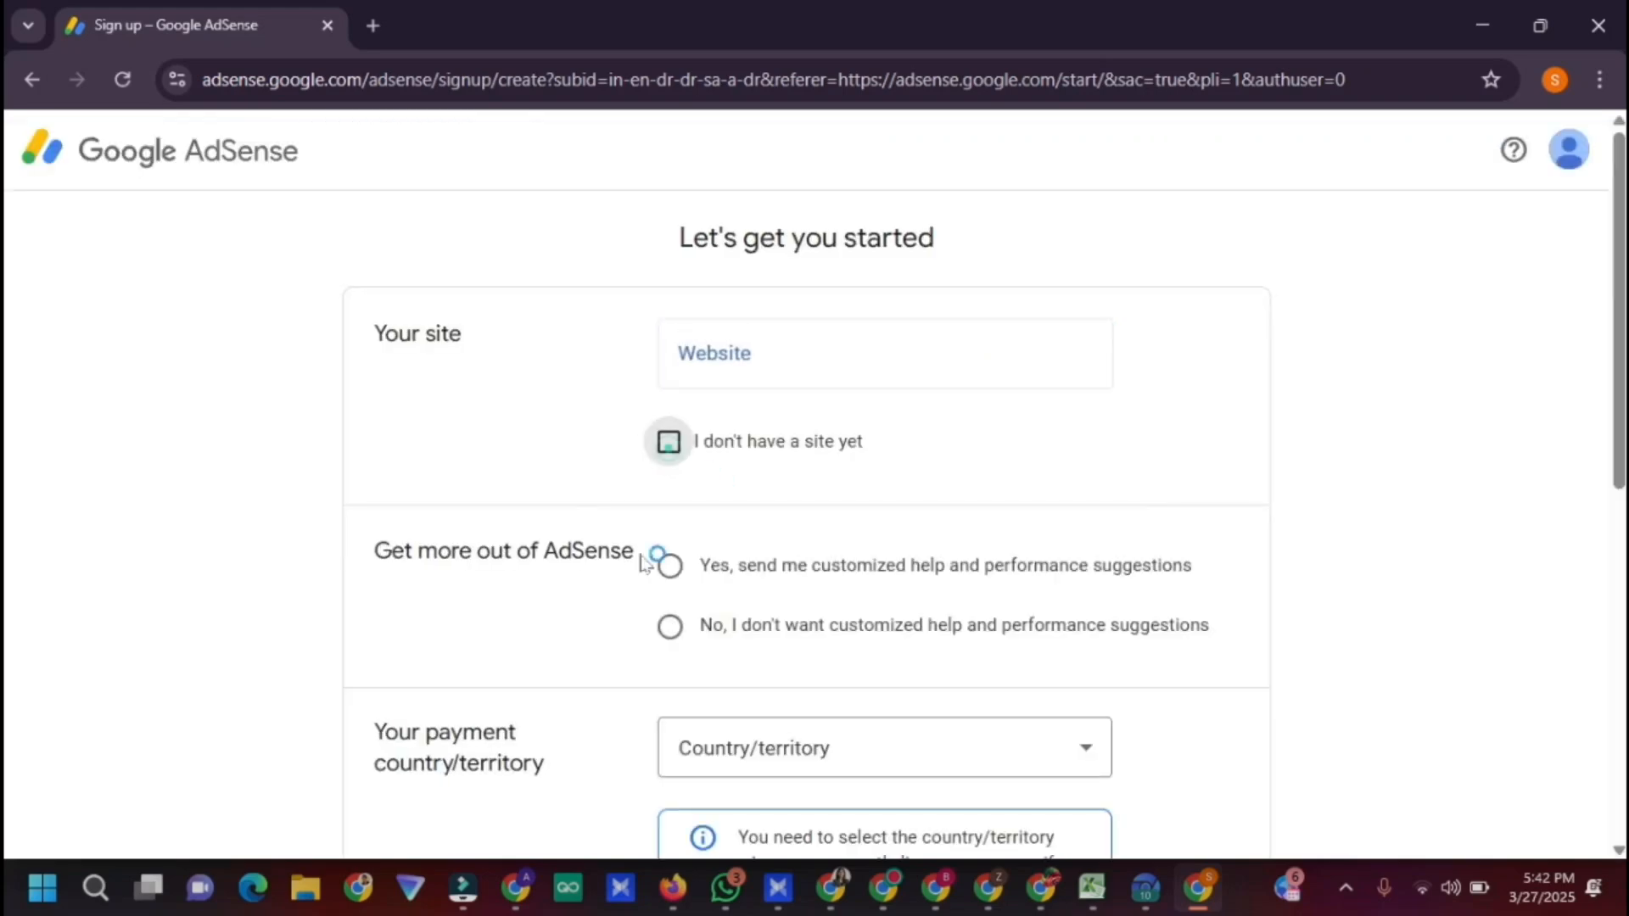
{"action": "left_click", "coordinate": [669, 565]}
{"action": "left_click", "coordinate": [937, 743]}
{"action": "scroll", "coordinate": [1010, 535], "scroll_direction": "down", "scroll_amount": 5}
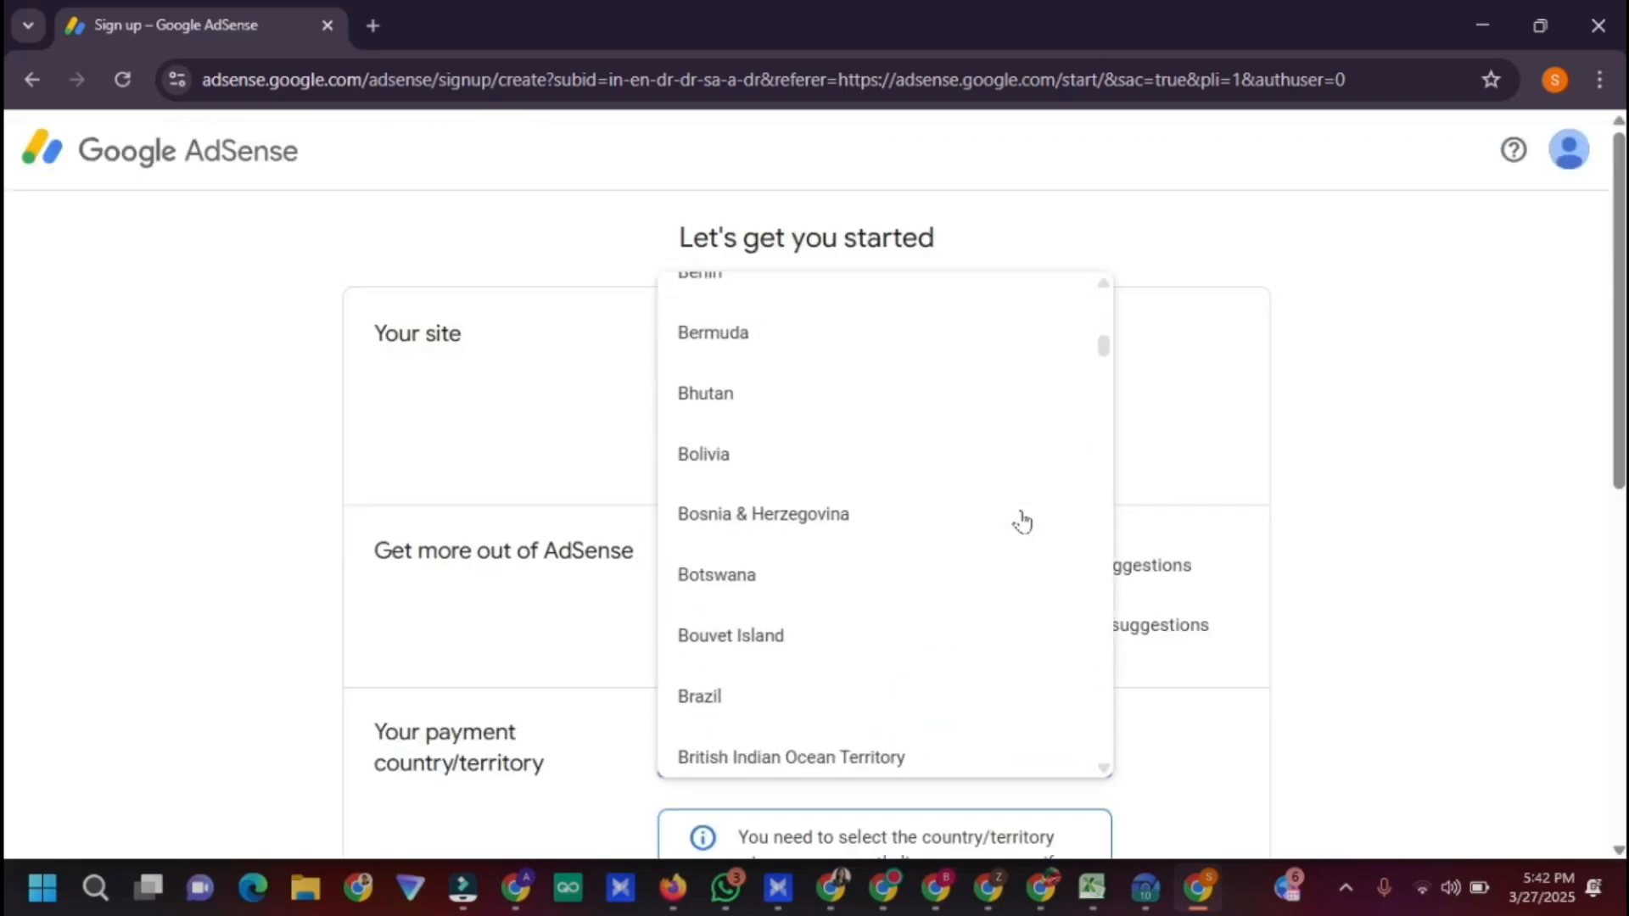
{"action": "scroll", "coordinate": [1022, 521], "scroll_direction": "down", "scroll_amount": 20}
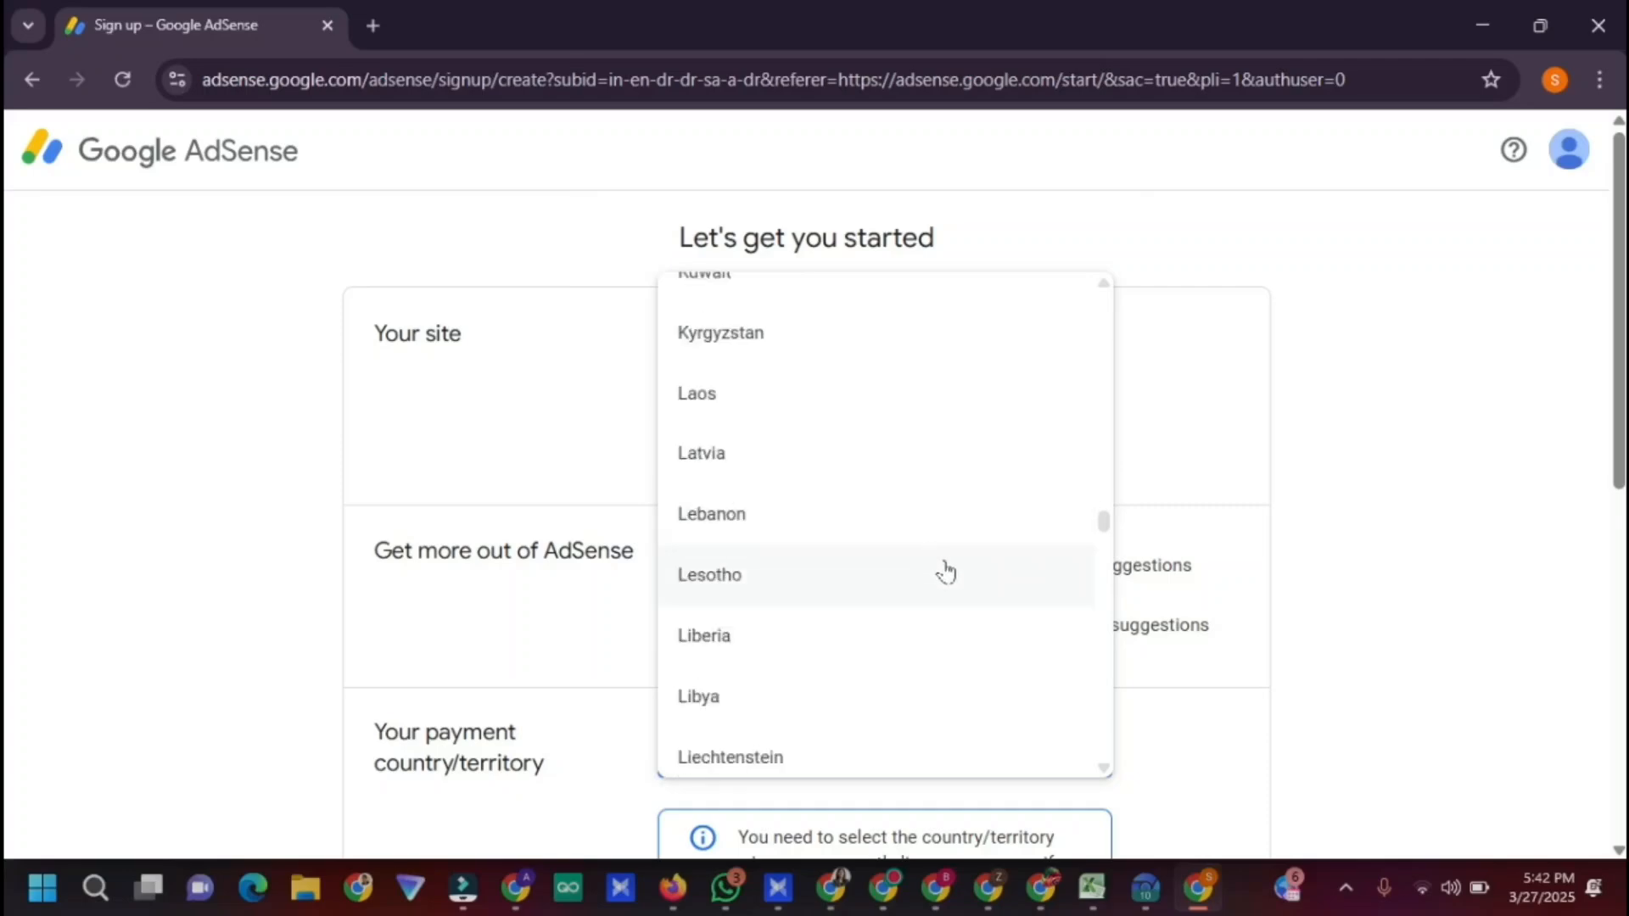
{"action": "scroll", "coordinate": [930, 623], "scroll_direction": "down", "scroll_amount": 15}
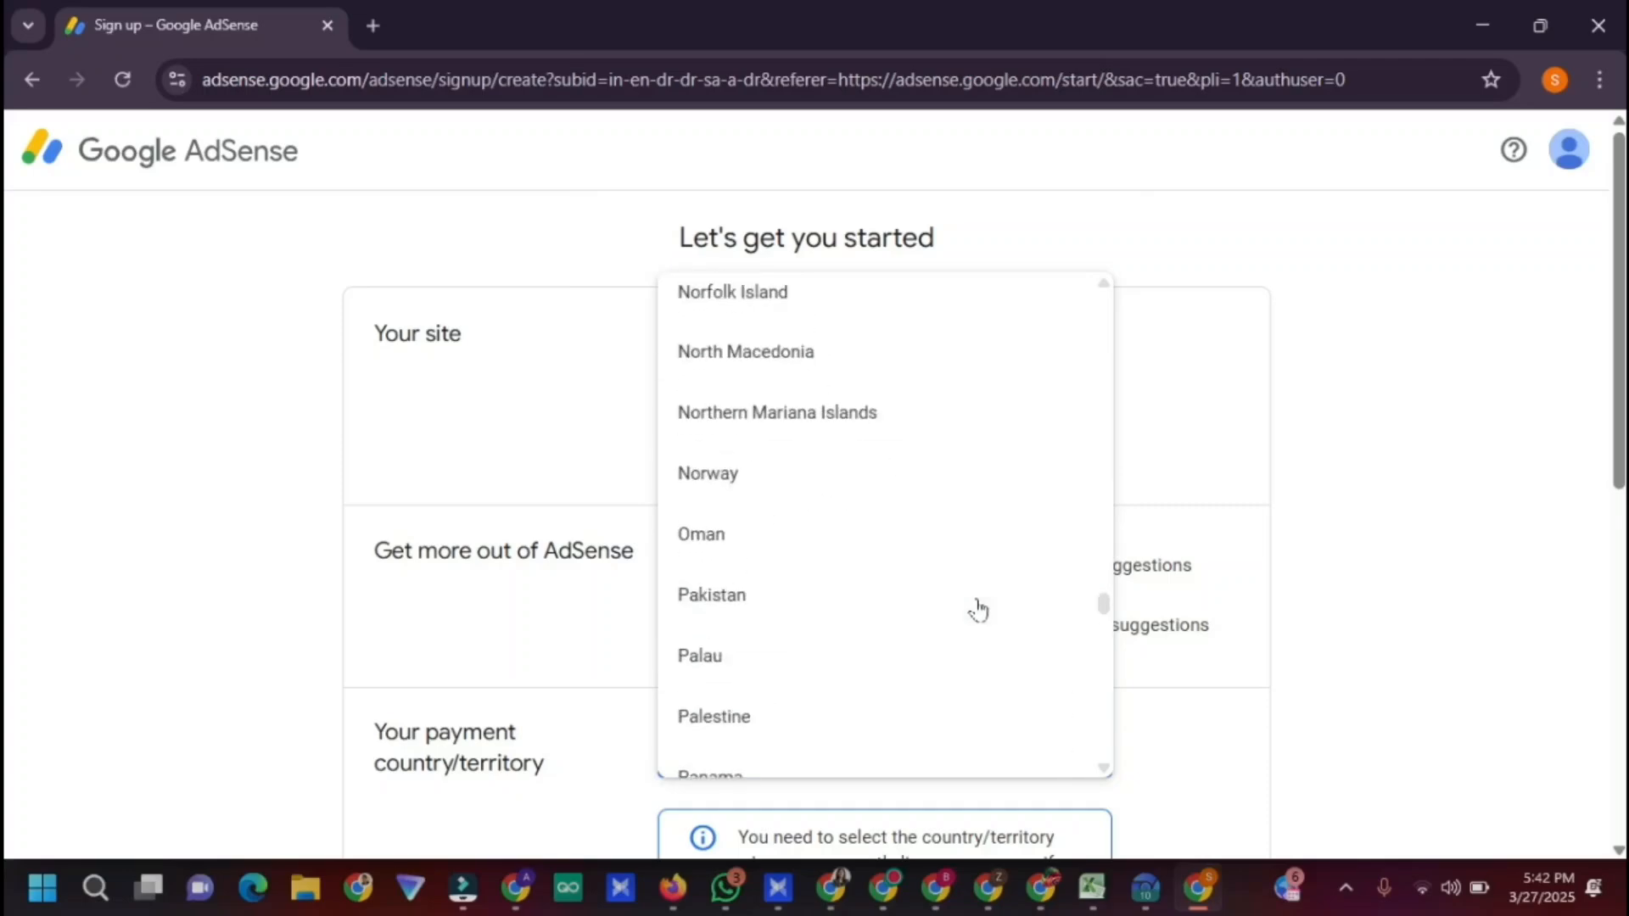
{"action": "scroll", "coordinate": [984, 586], "scroll_direction": "up", "scroll_amount": 12}
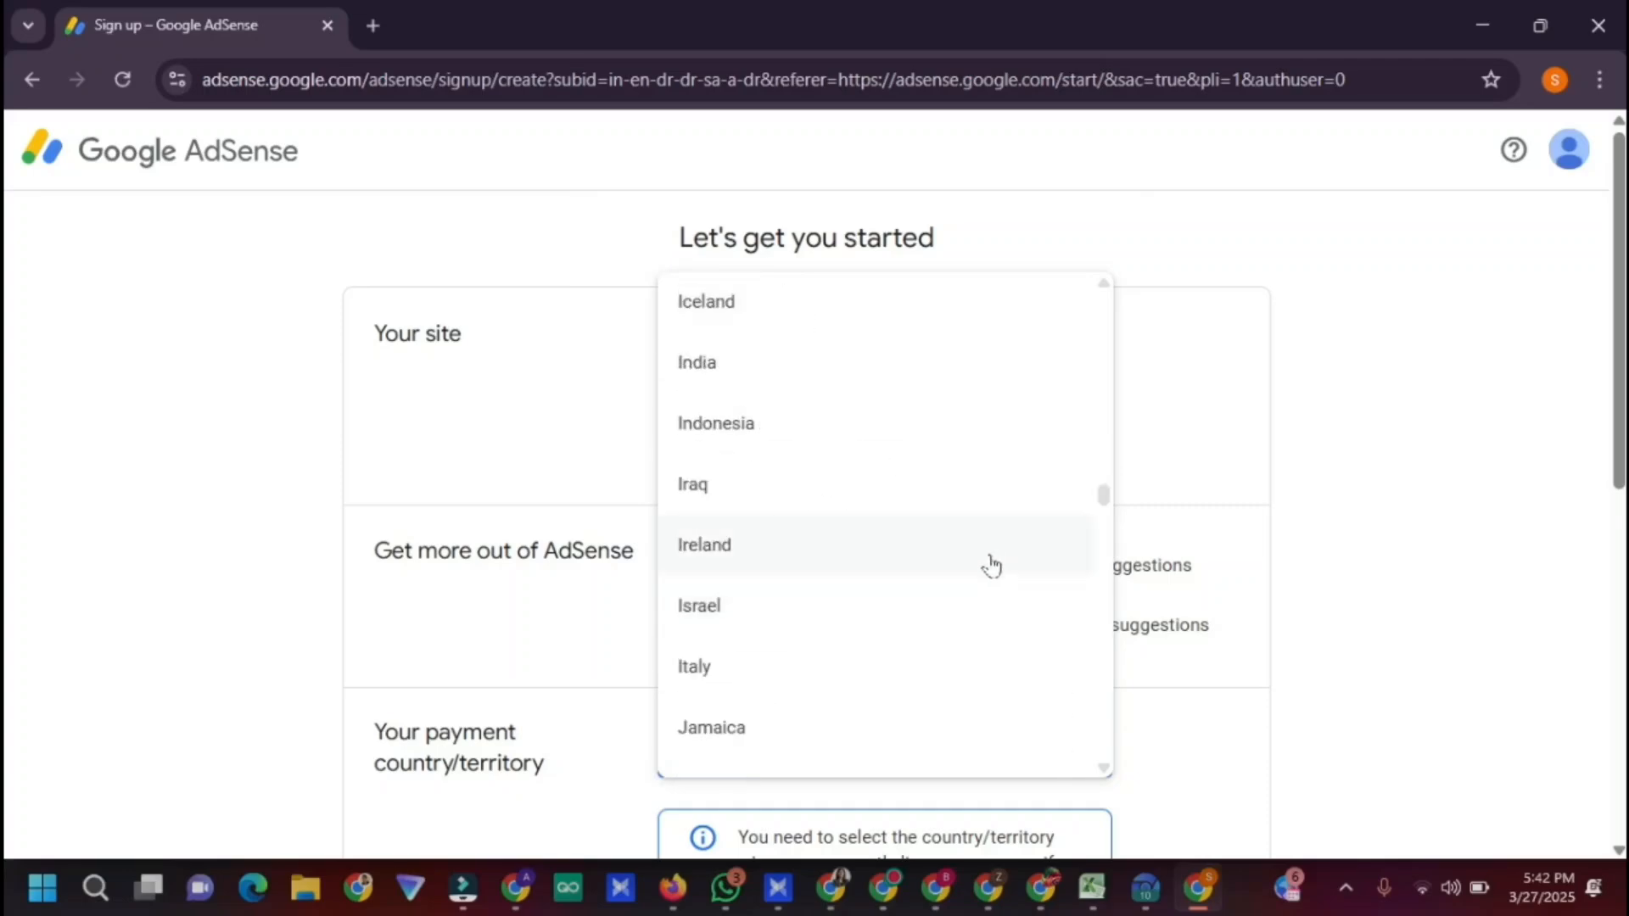
{"action": "left_click", "coordinate": [766, 391]}
Accept the AdSense terms agreement and finish creating the account
{"action": "scroll", "coordinate": [905, 346], "scroll_direction": "down", "scroll_amount": 6}
{"action": "scroll", "coordinate": [937, 606], "scroll_direction": "down", "scroll_amount": 15}
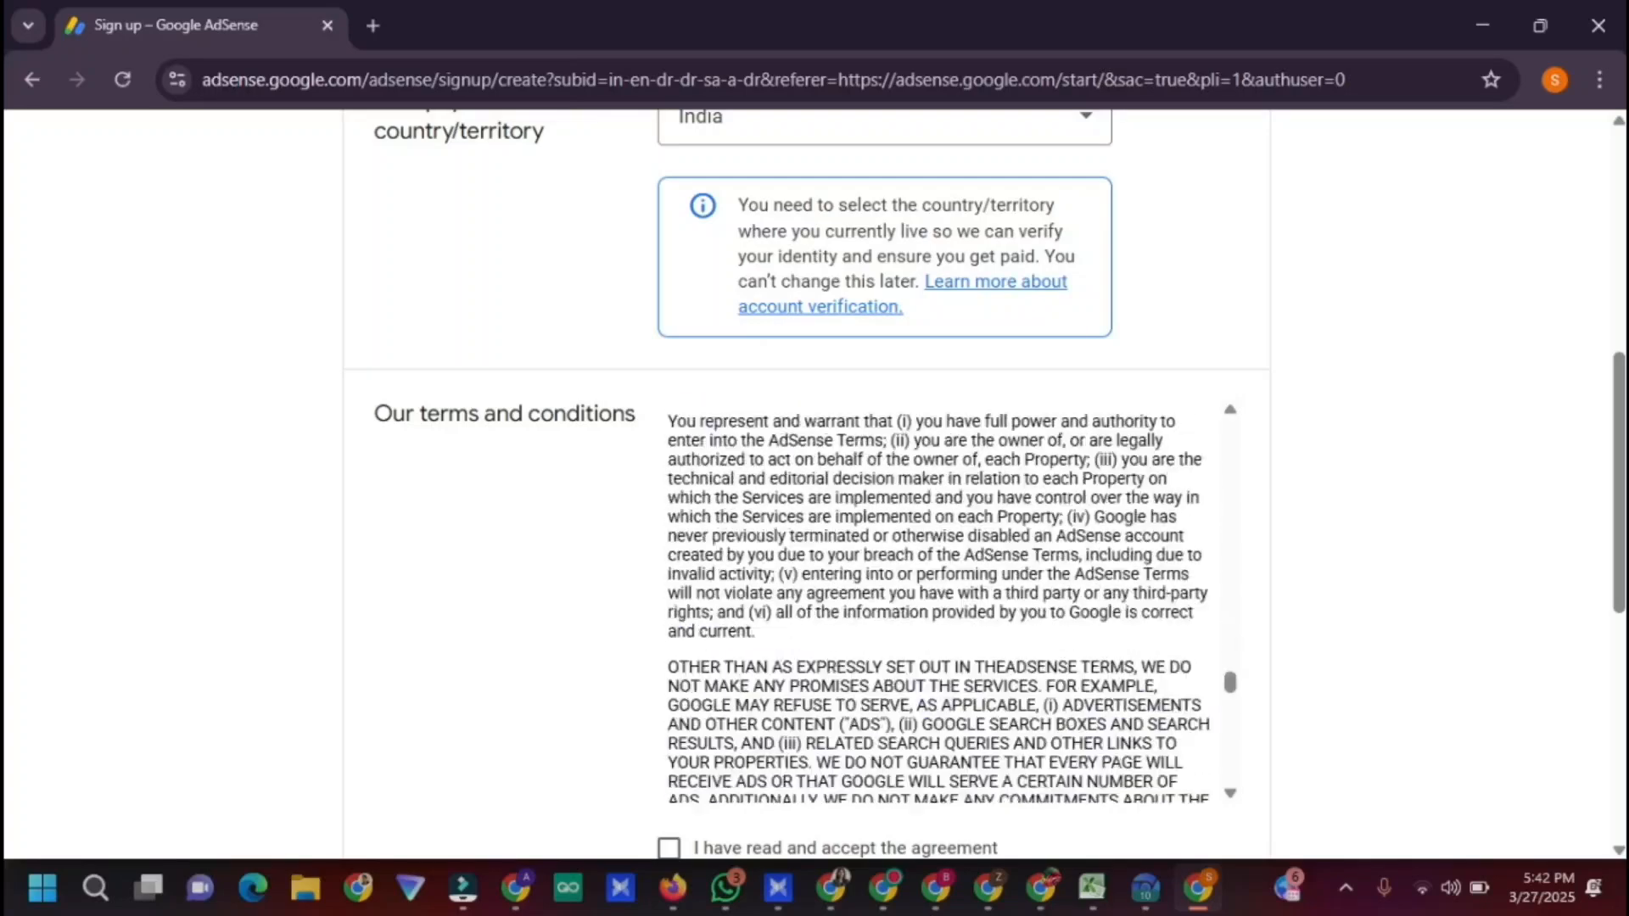
{"action": "scroll", "coordinate": [1034, 543], "scroll_direction": "down", "scroll_amount": 10}
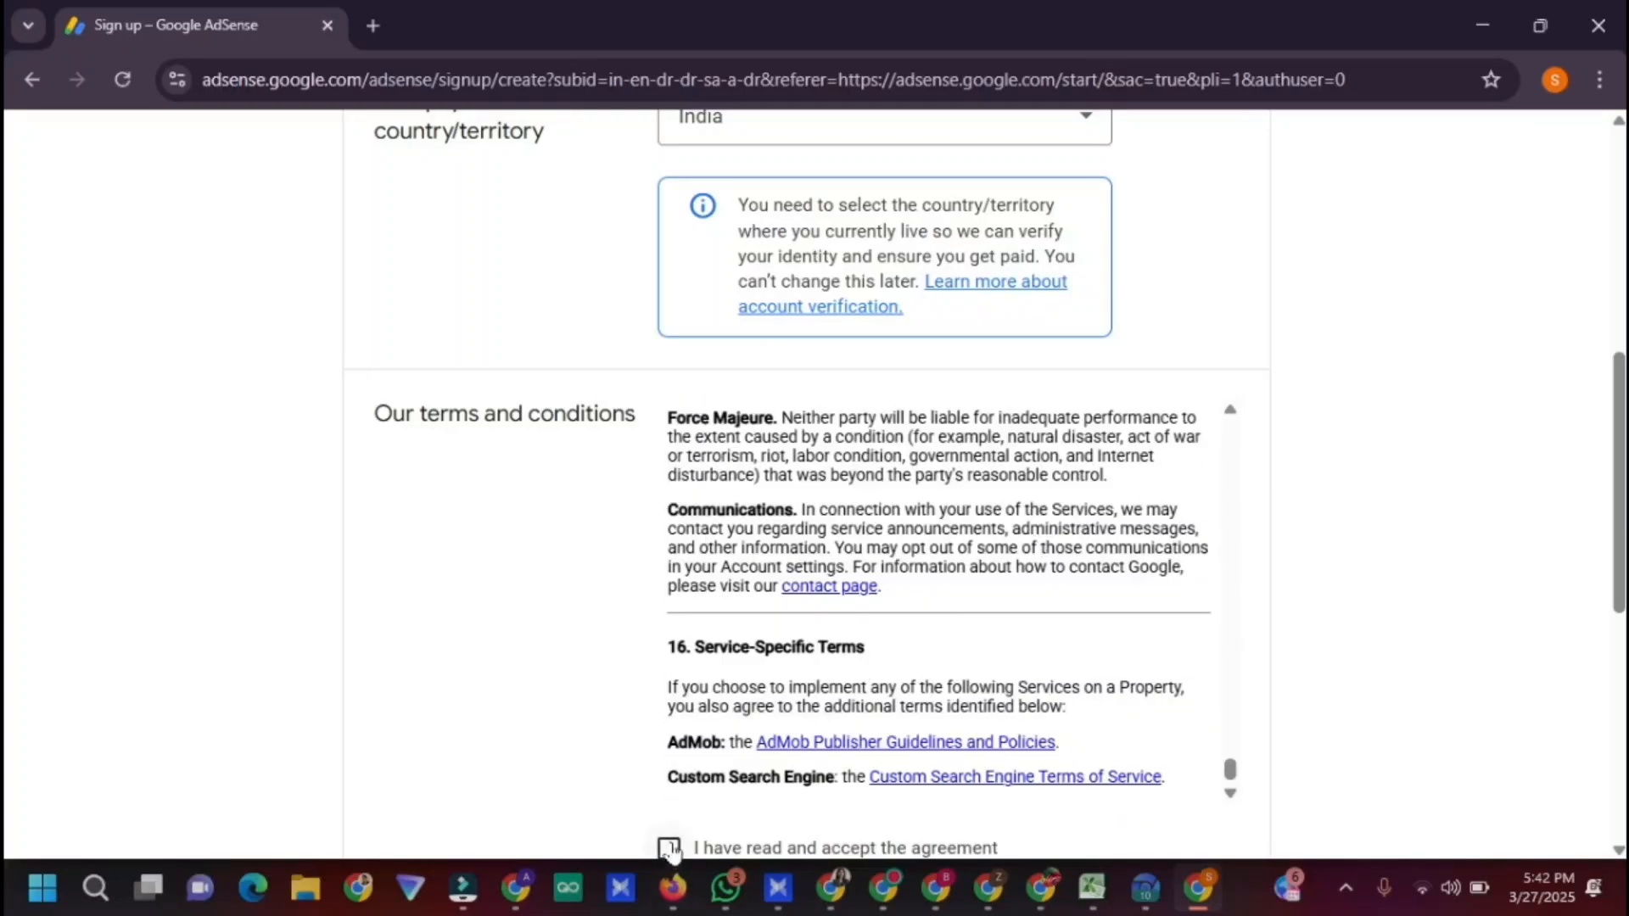
{"action": "left_click", "coordinate": [670, 848]}
{"action": "scroll", "coordinate": [1210, 567], "scroll_direction": "down", "scroll_amount": 6}
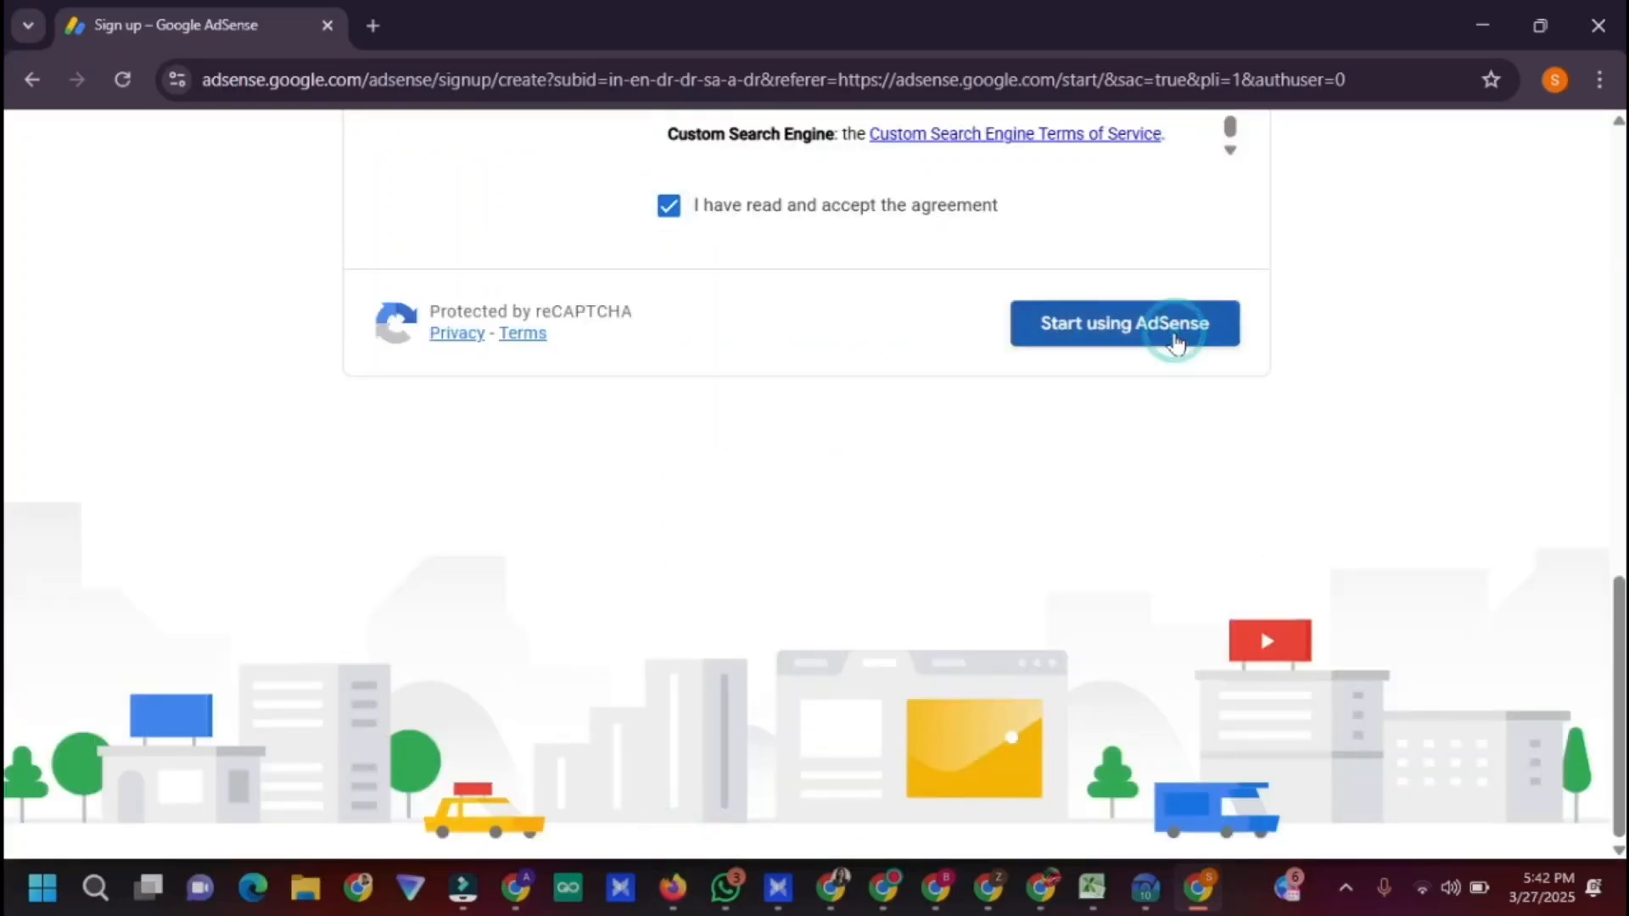
{"action": "left_click", "coordinate": [1175, 342]}
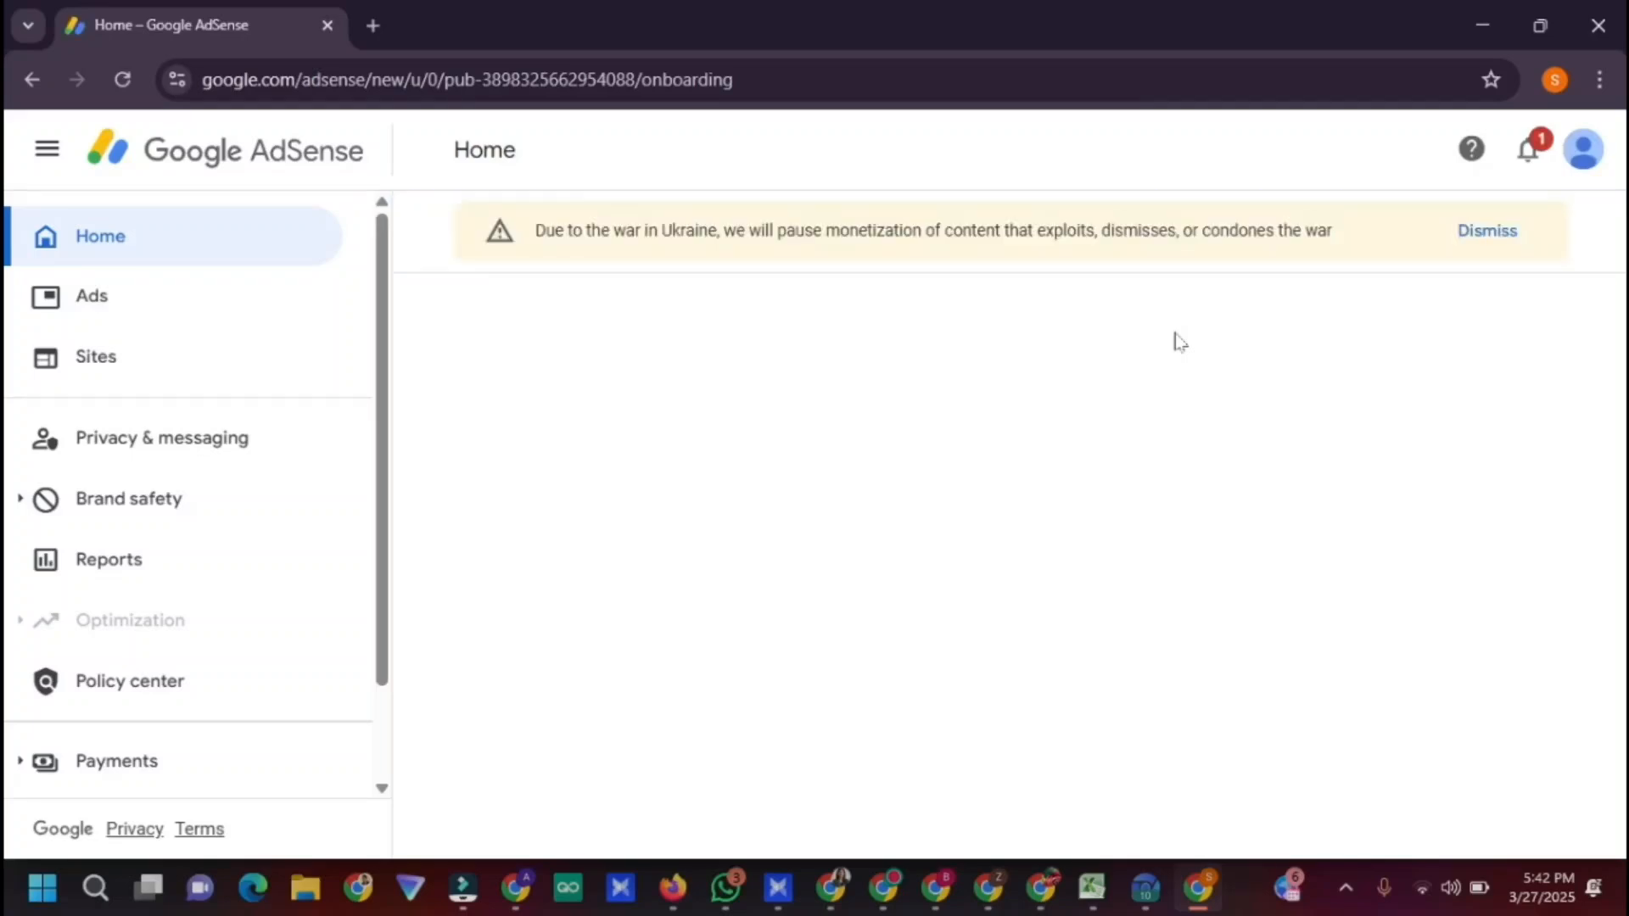
Add classwork.cc as the account's site and open the payments Customer information form
{"action": "left_click", "coordinate": [985, 480]}
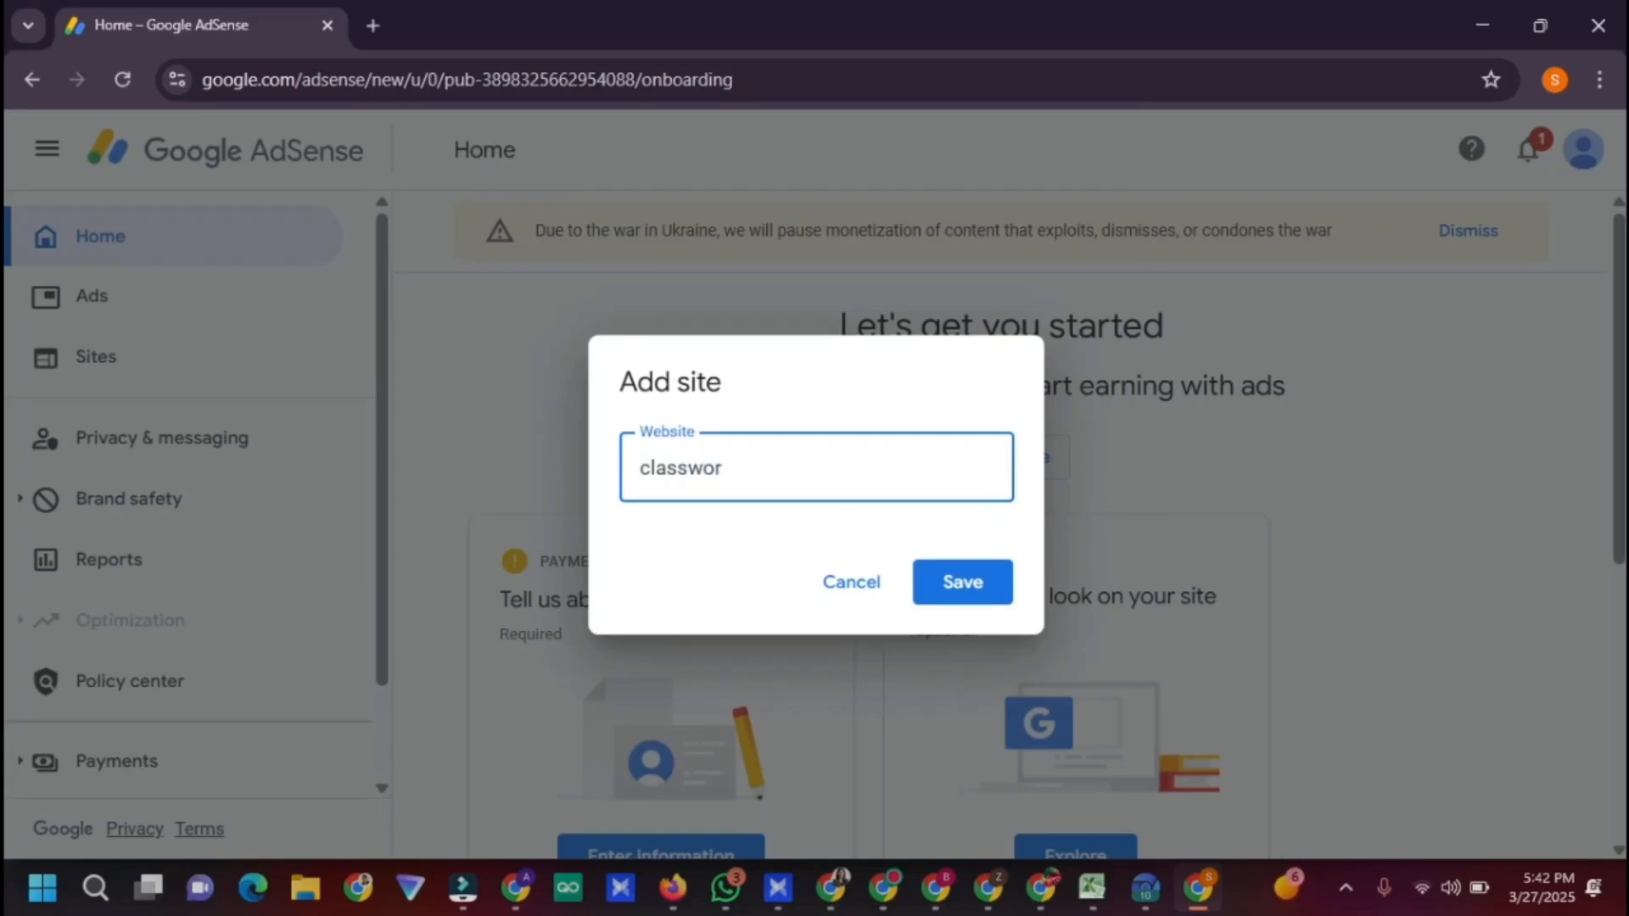
{"action": "left_click", "coordinate": [951, 582]}
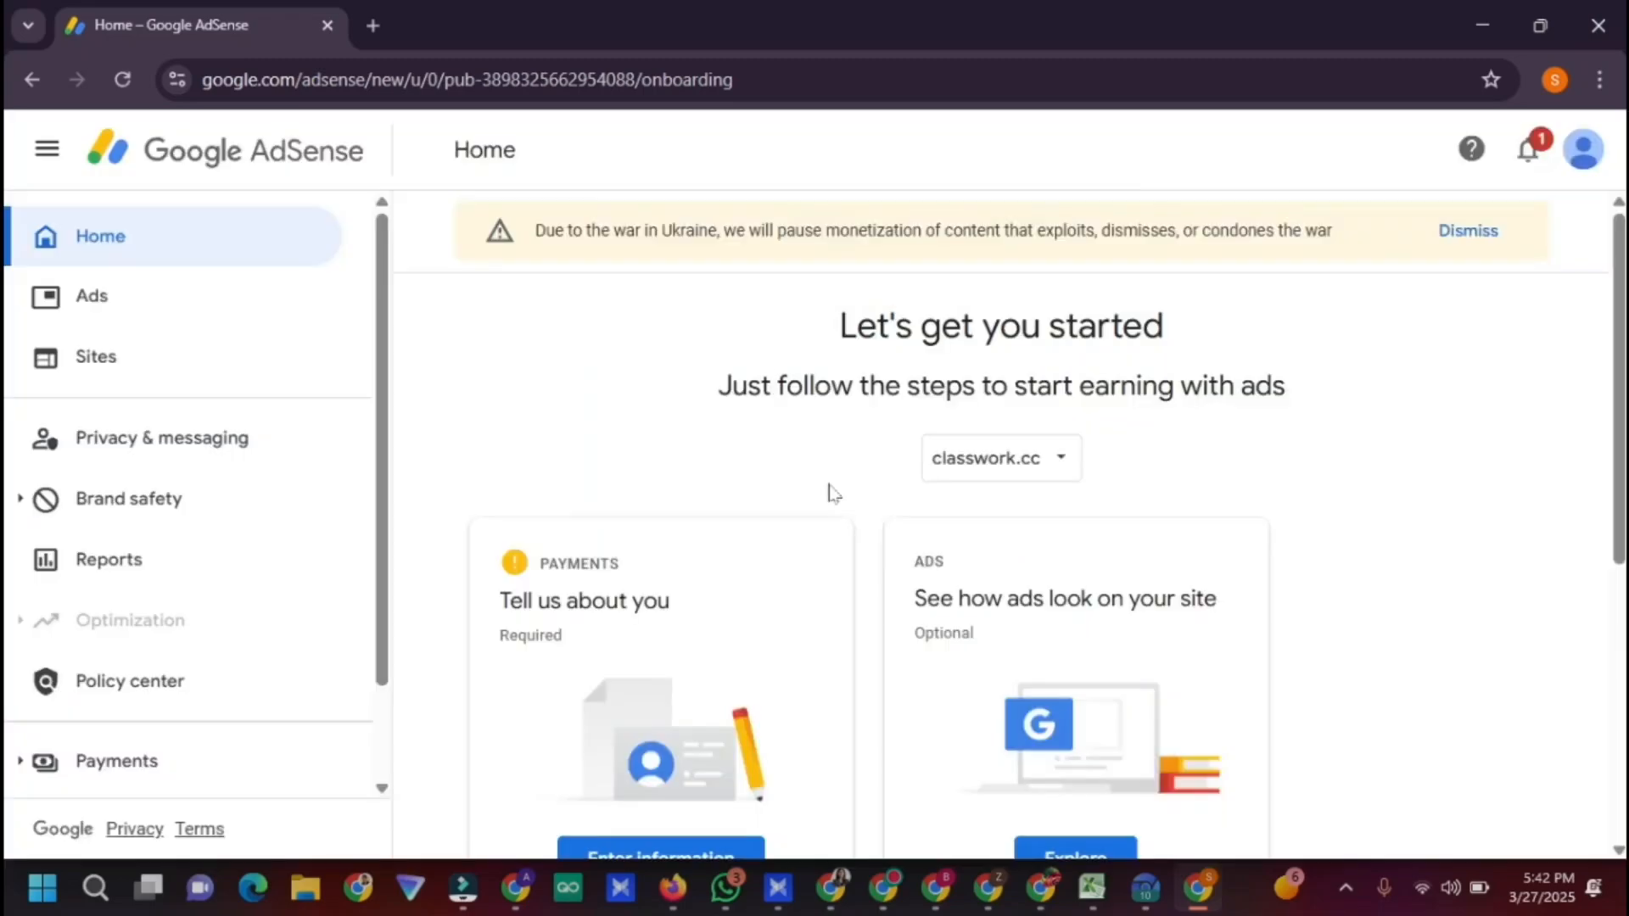
{"action": "scroll", "coordinate": [763, 441], "scroll_direction": "down", "scroll_amount": 5}
{"action": "left_click", "coordinate": [670, 339]}
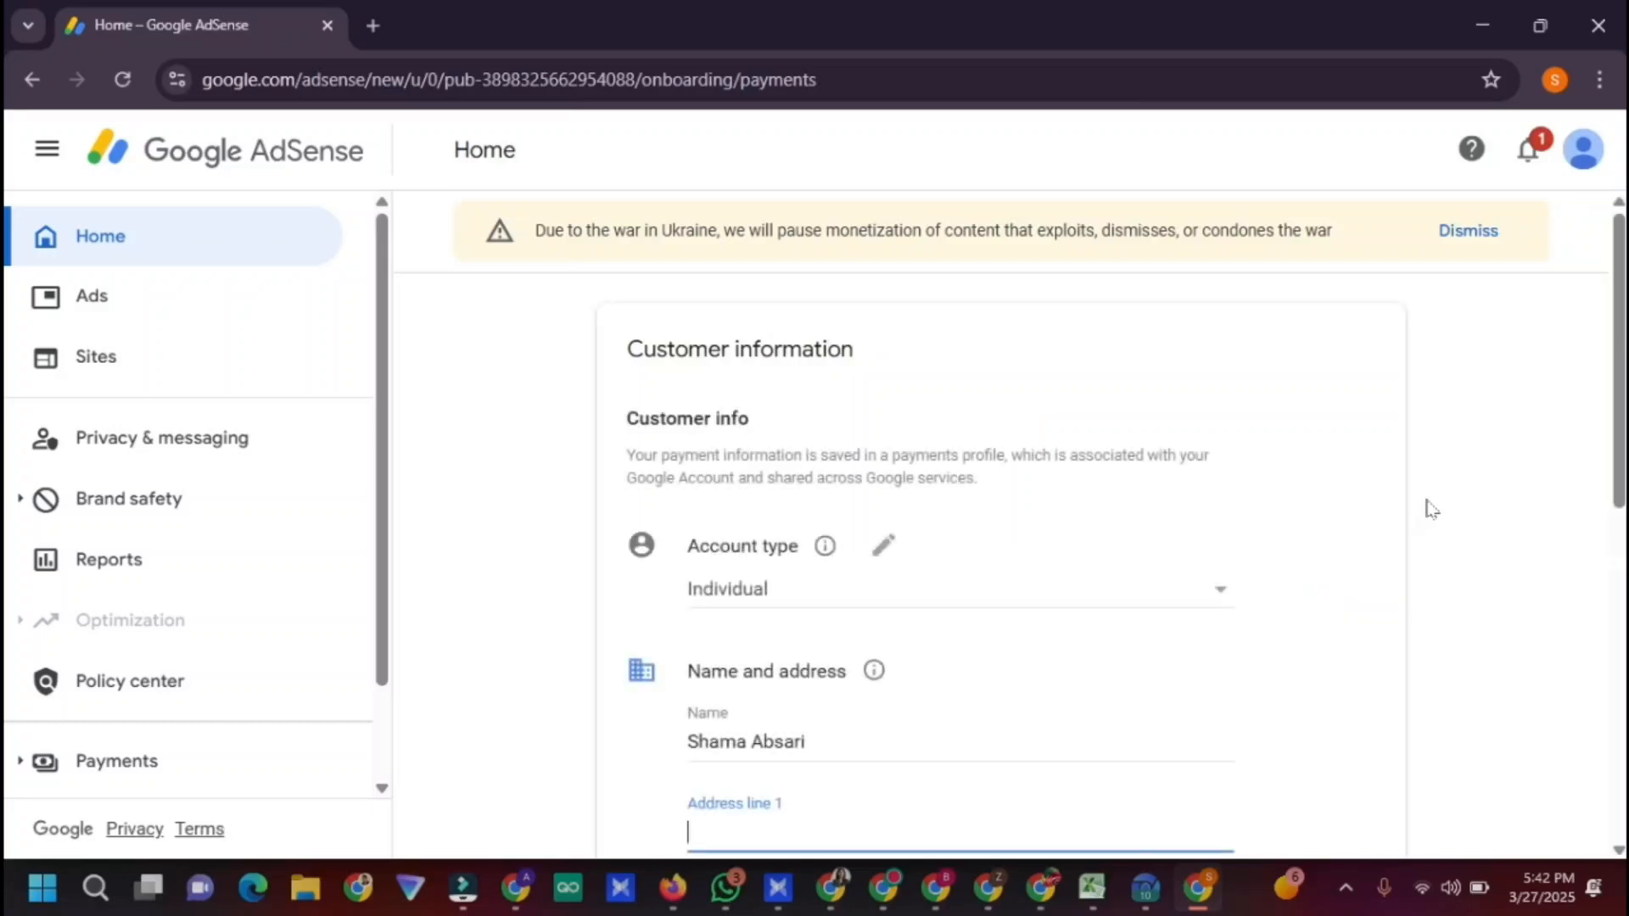
Scroll the Customer information form down to the blank Name and address fields
{"action": "scroll", "coordinate": [836, 503], "scroll_direction": "down", "scroll_amount": 5}
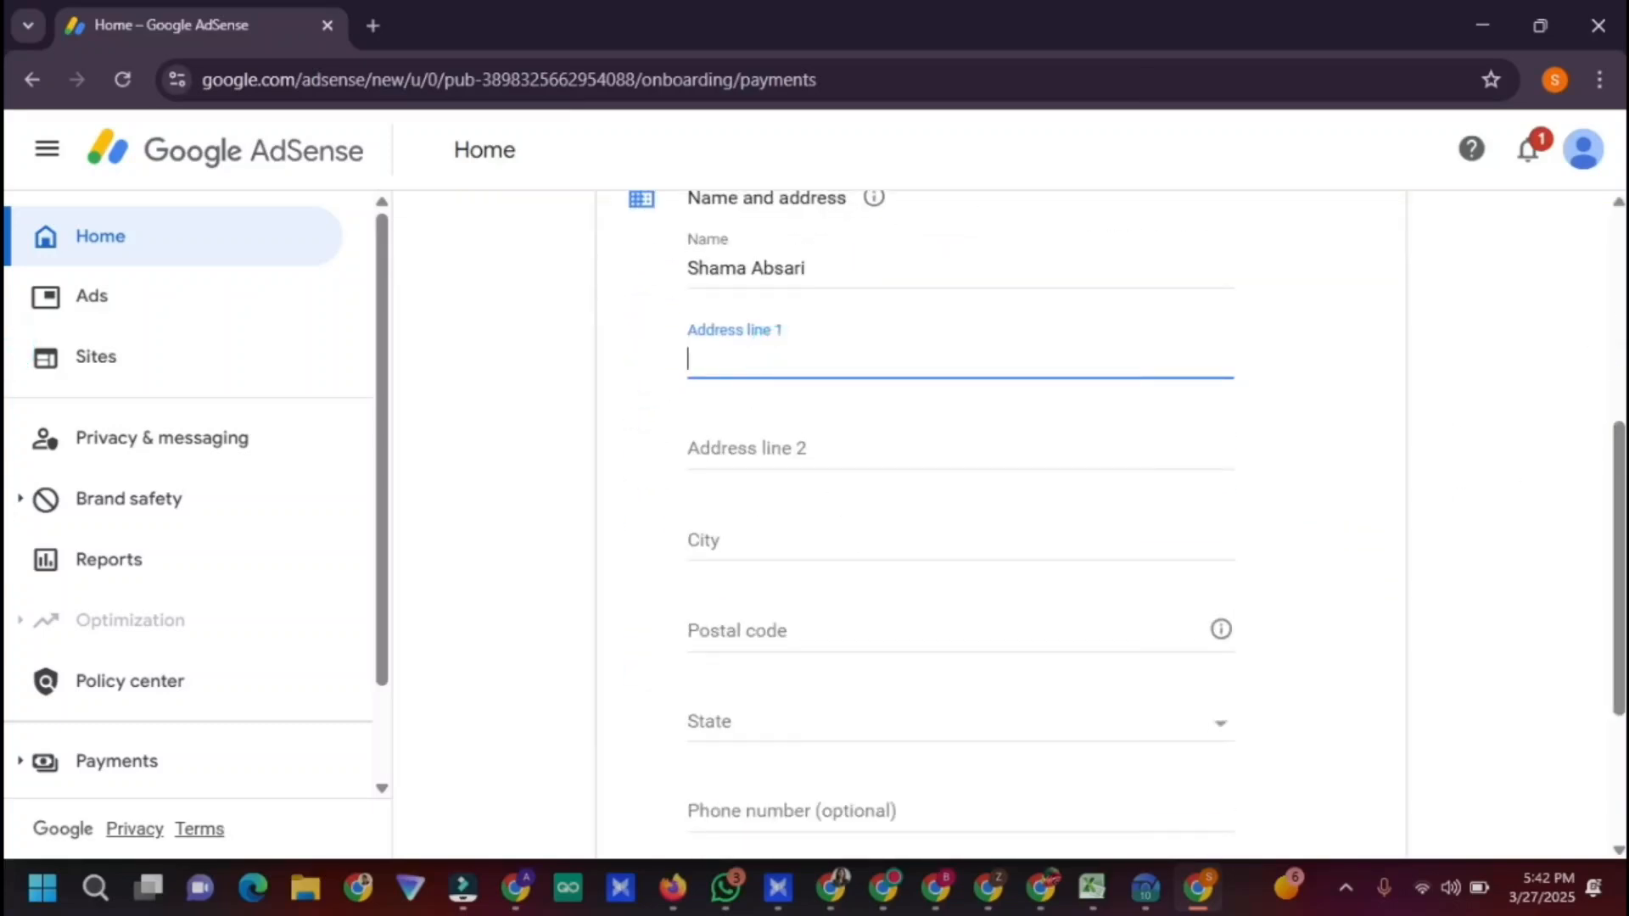
{"action": "mouse_move", "coordinate": [733, 888]}
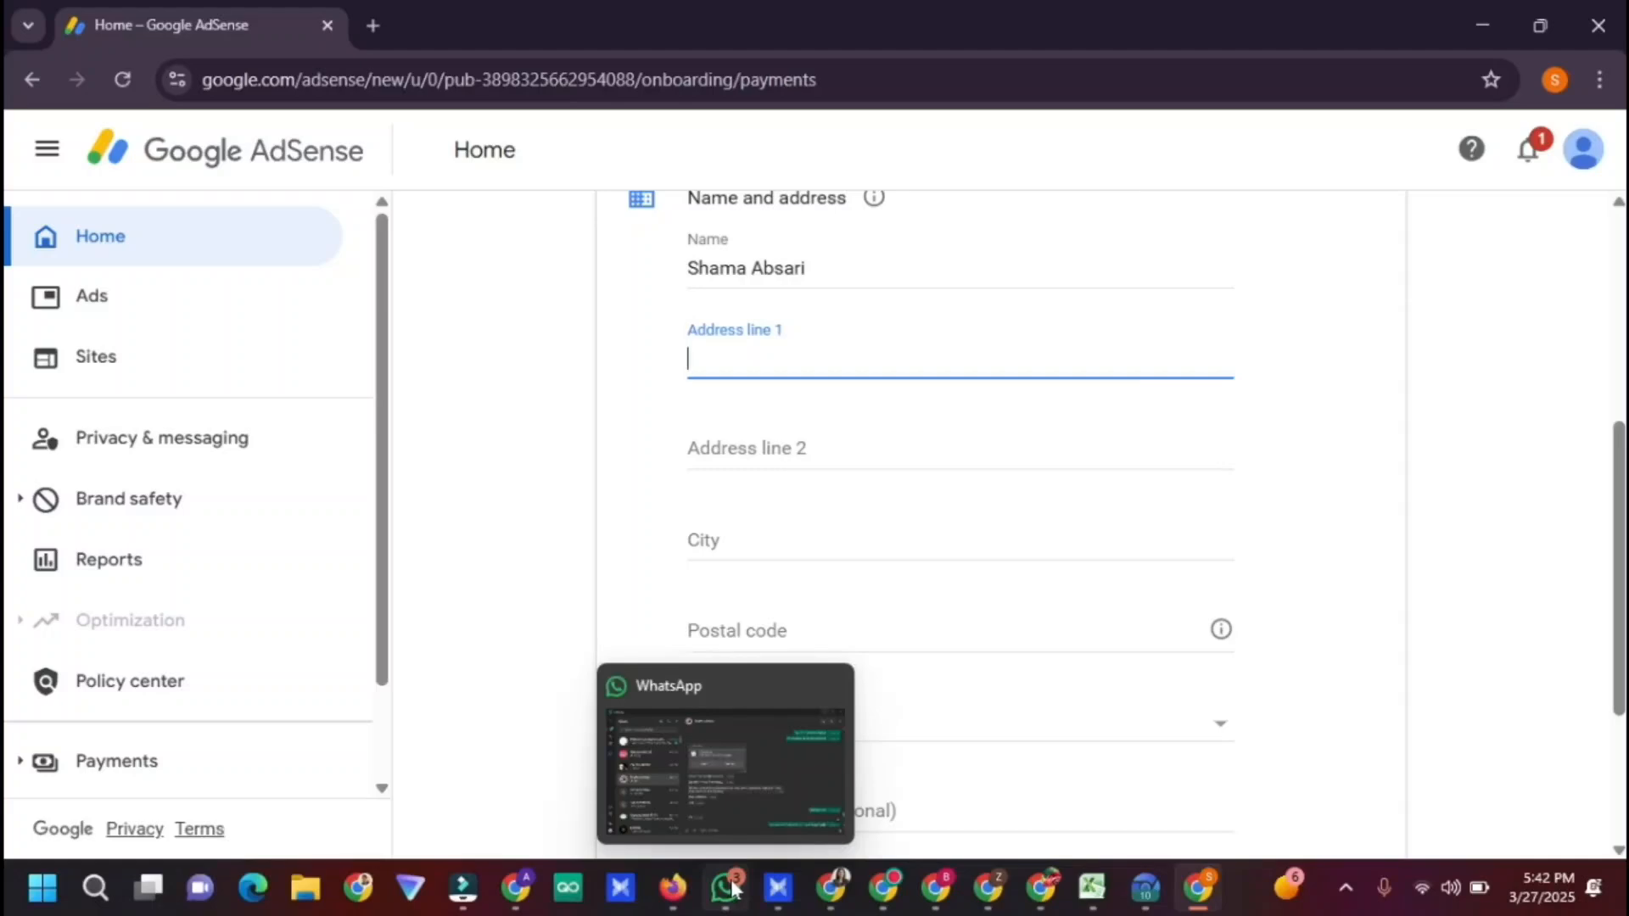
In Google Maps, browse nearby places like Buta home, Singh bees farming and the Jalal girls' school
{"action": "left_click", "coordinate": [831, 888]}
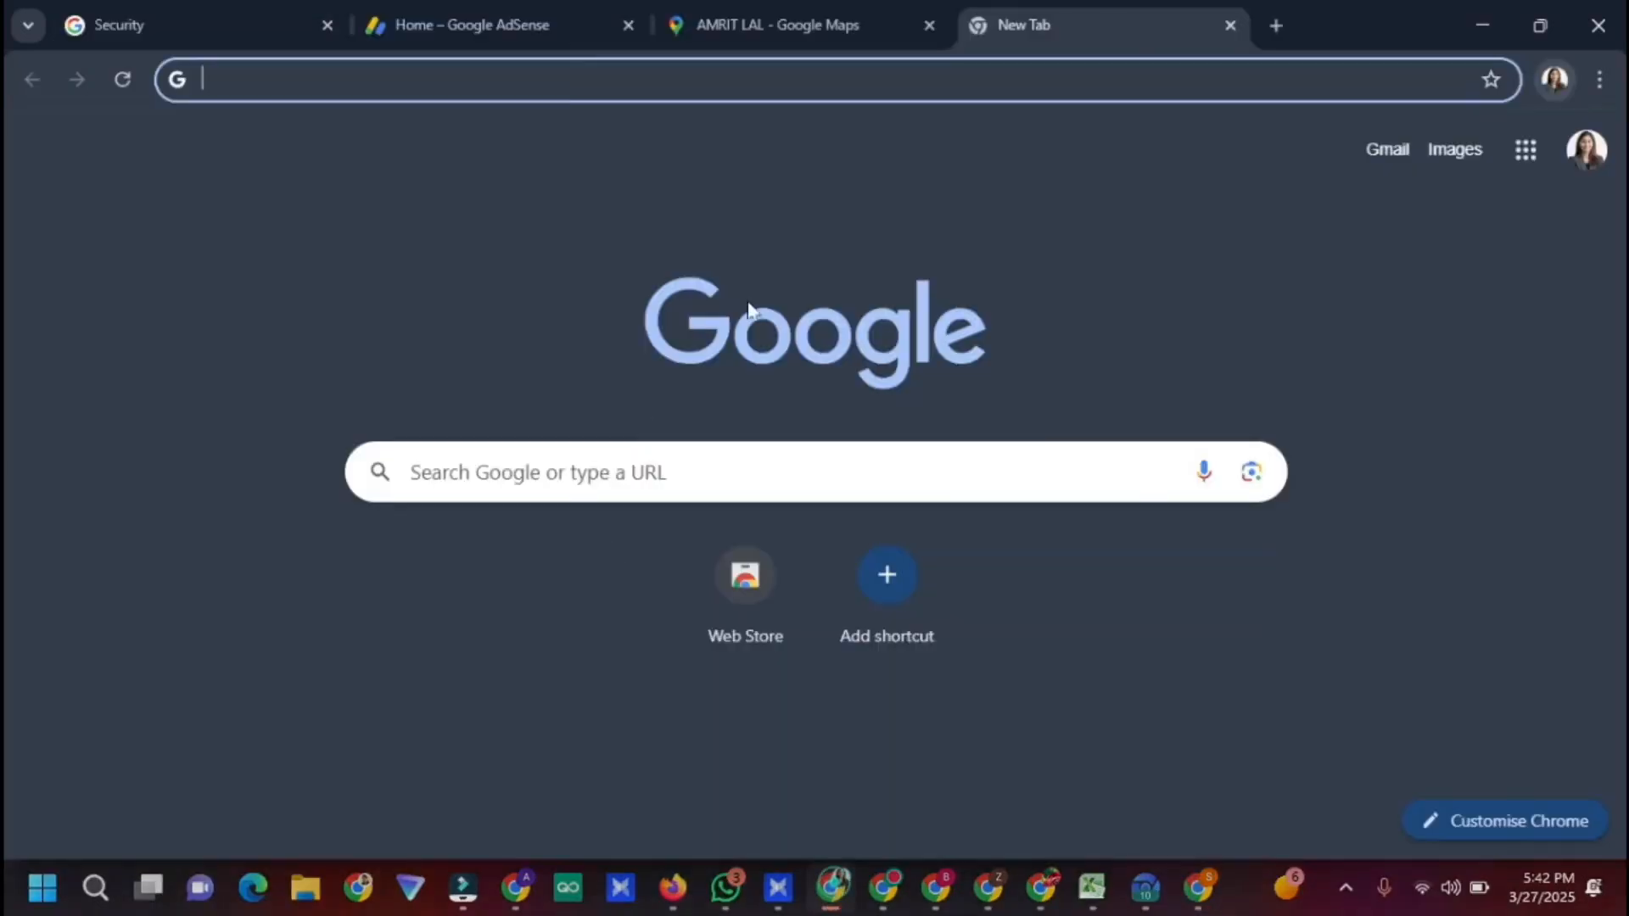
{"action": "left_click", "coordinate": [812, 19]}
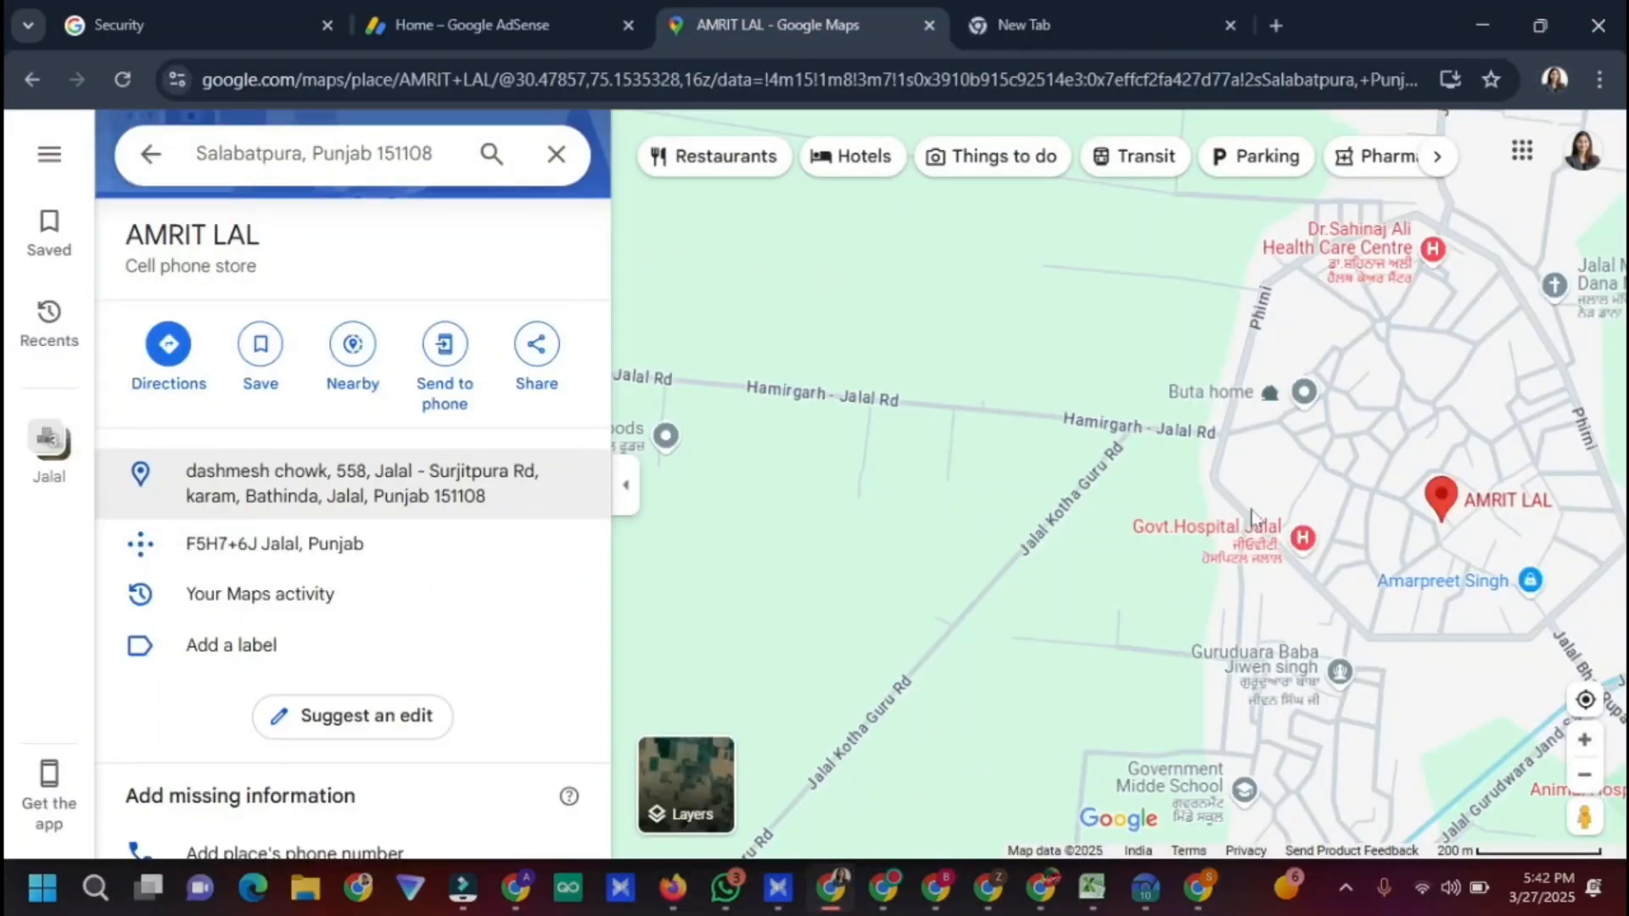
{"action": "left_click", "coordinate": [1232, 399]}
{"action": "left_click", "coordinate": [1232, 386]}
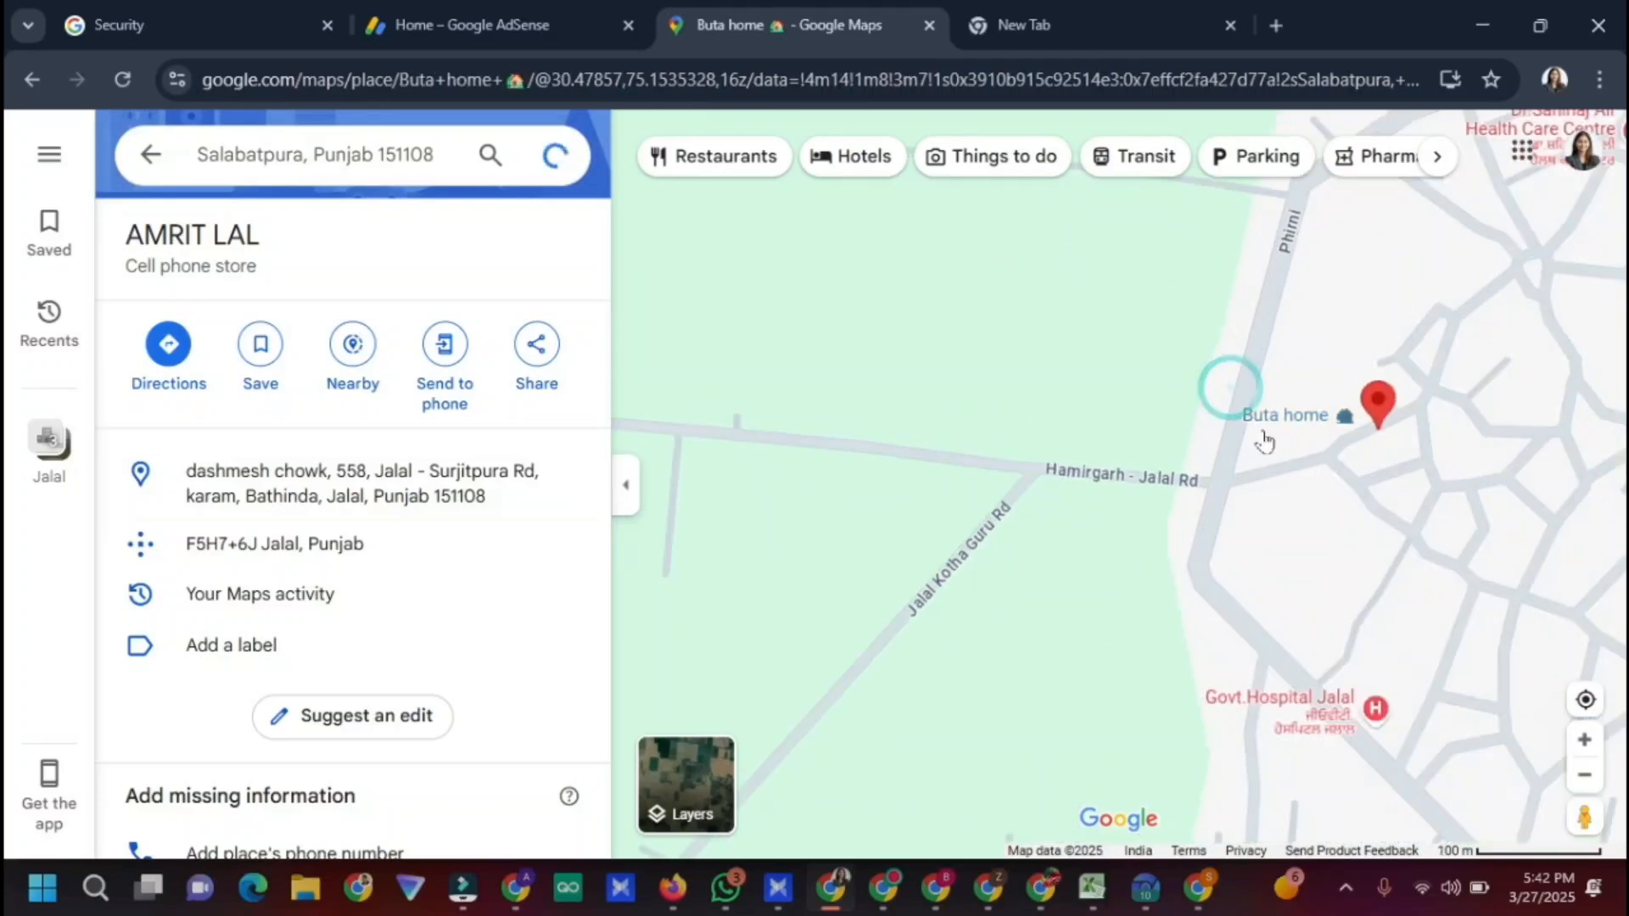
{"action": "left_click", "coordinate": [1272, 420]}
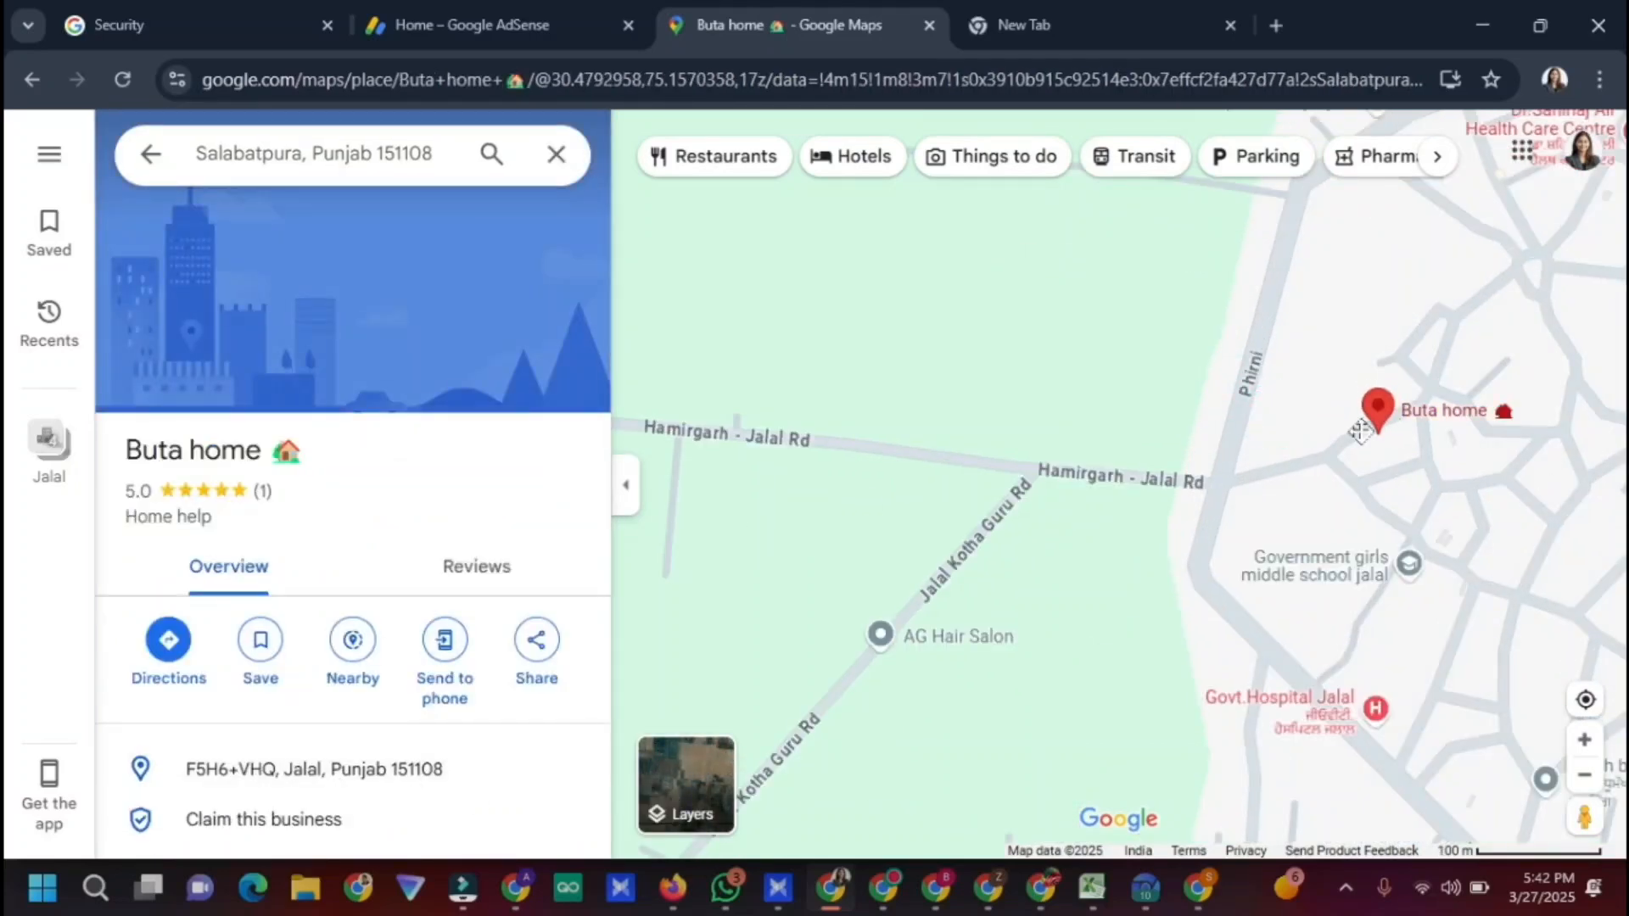
{"action": "left_click_drag", "start_coordinate": [1360, 430], "coordinate": [1246, 306]}
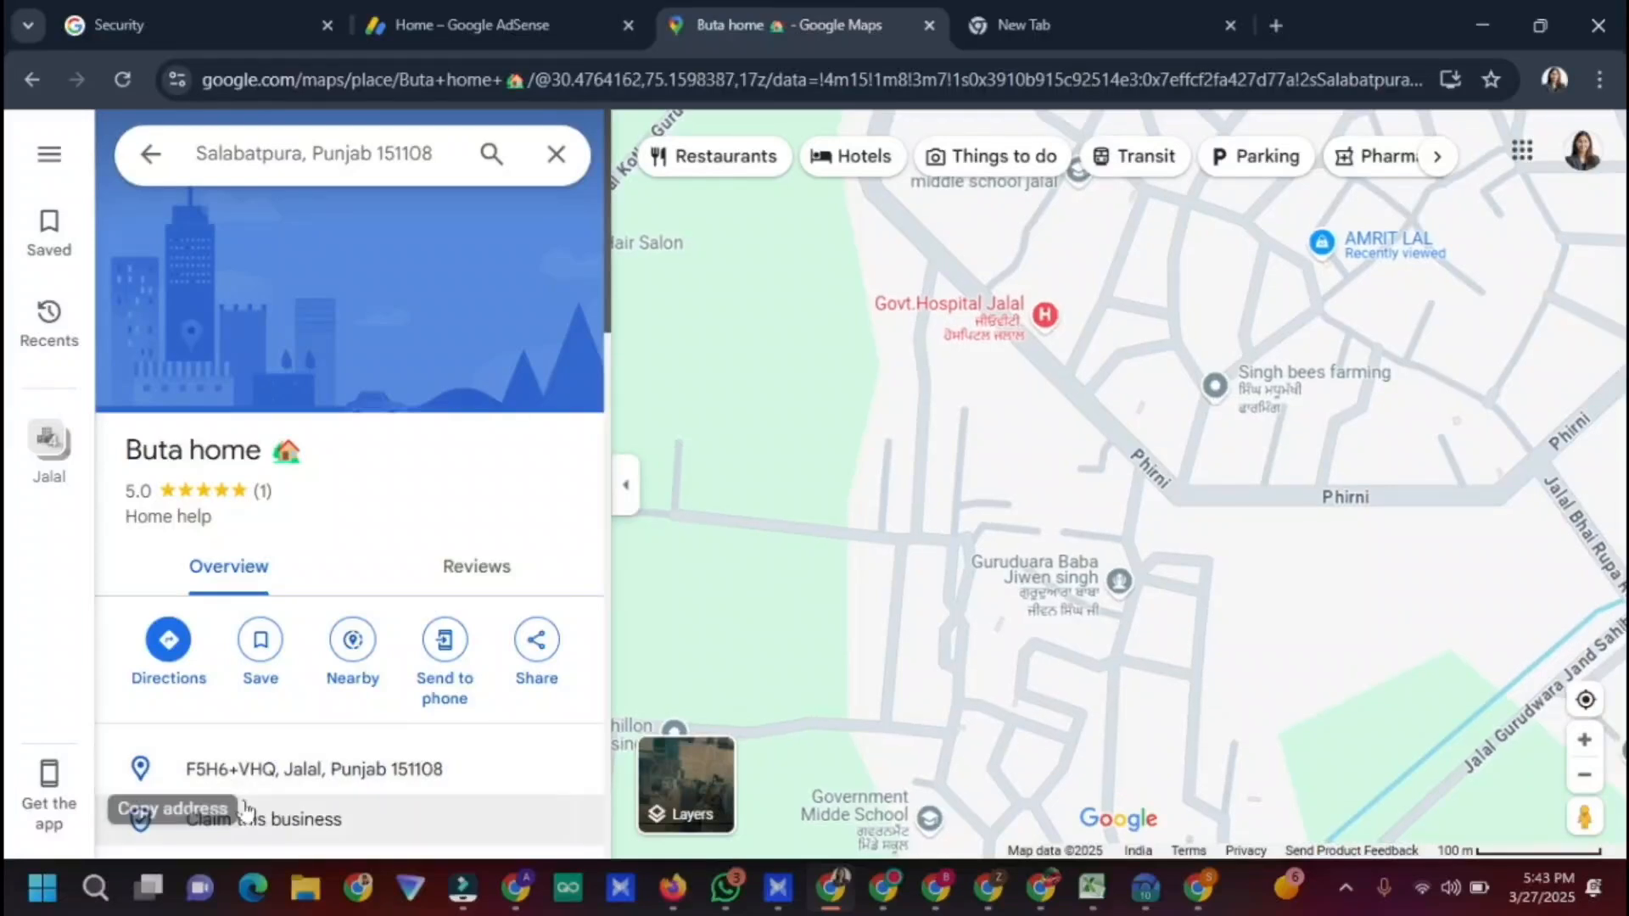
{"action": "left_click_drag", "start_coordinate": [1452, 405], "coordinate": [1245, 482]}
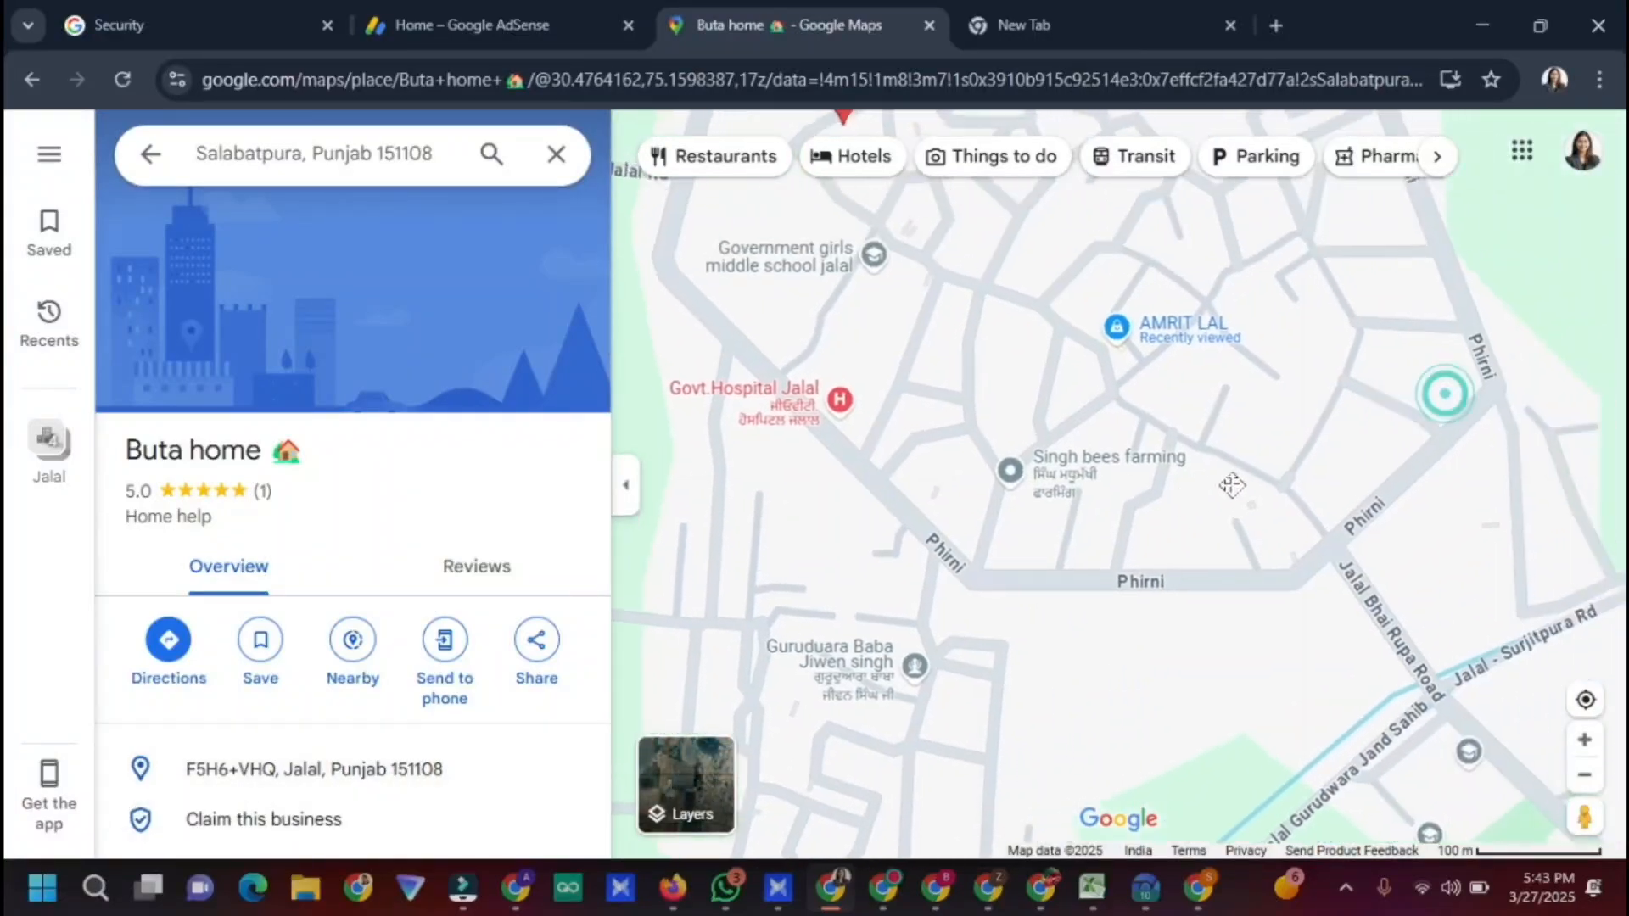
{"action": "left_click", "coordinate": [1040, 467]}
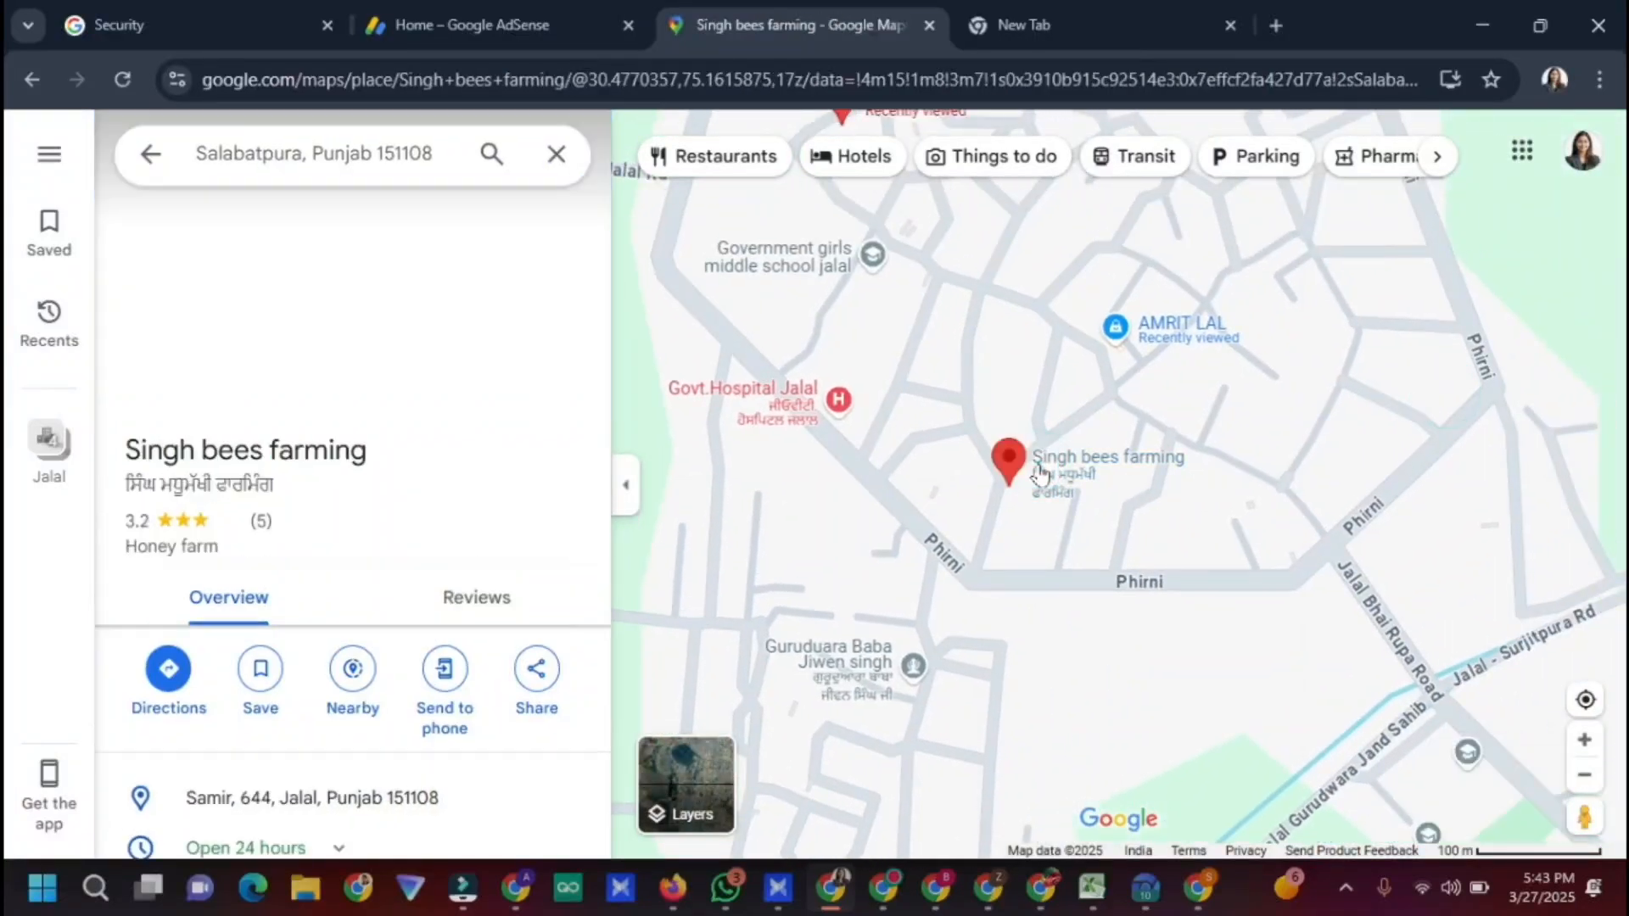
{"action": "left_click_drag", "start_coordinate": [1559, 606], "coordinate": [1605, 618]}
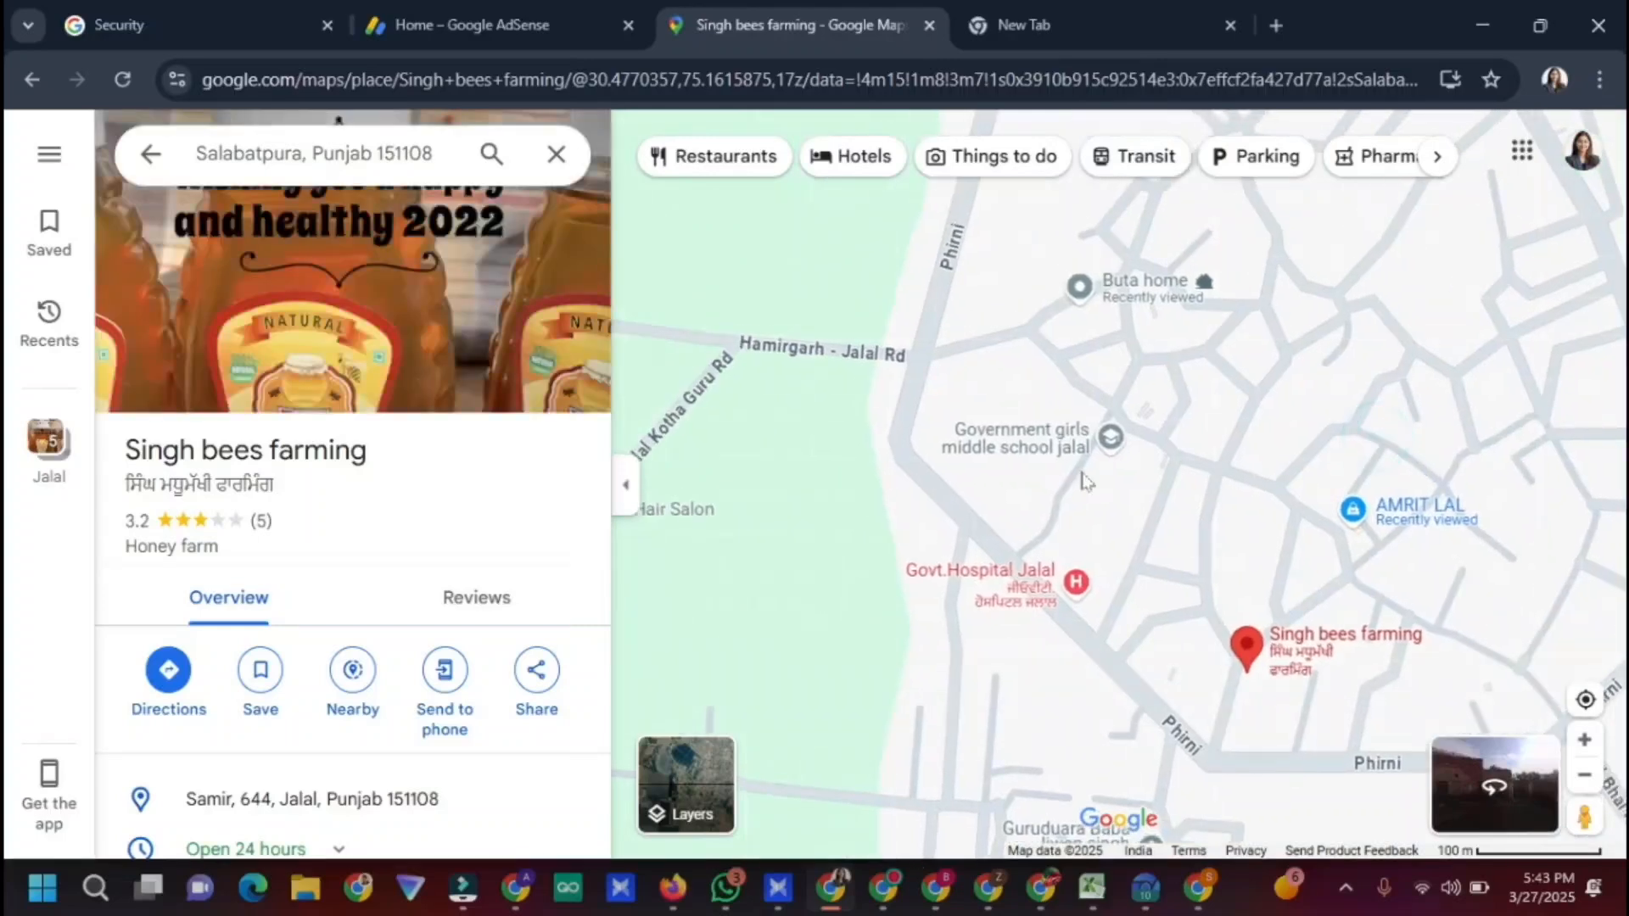
{"action": "left_click", "coordinate": [1026, 441]}
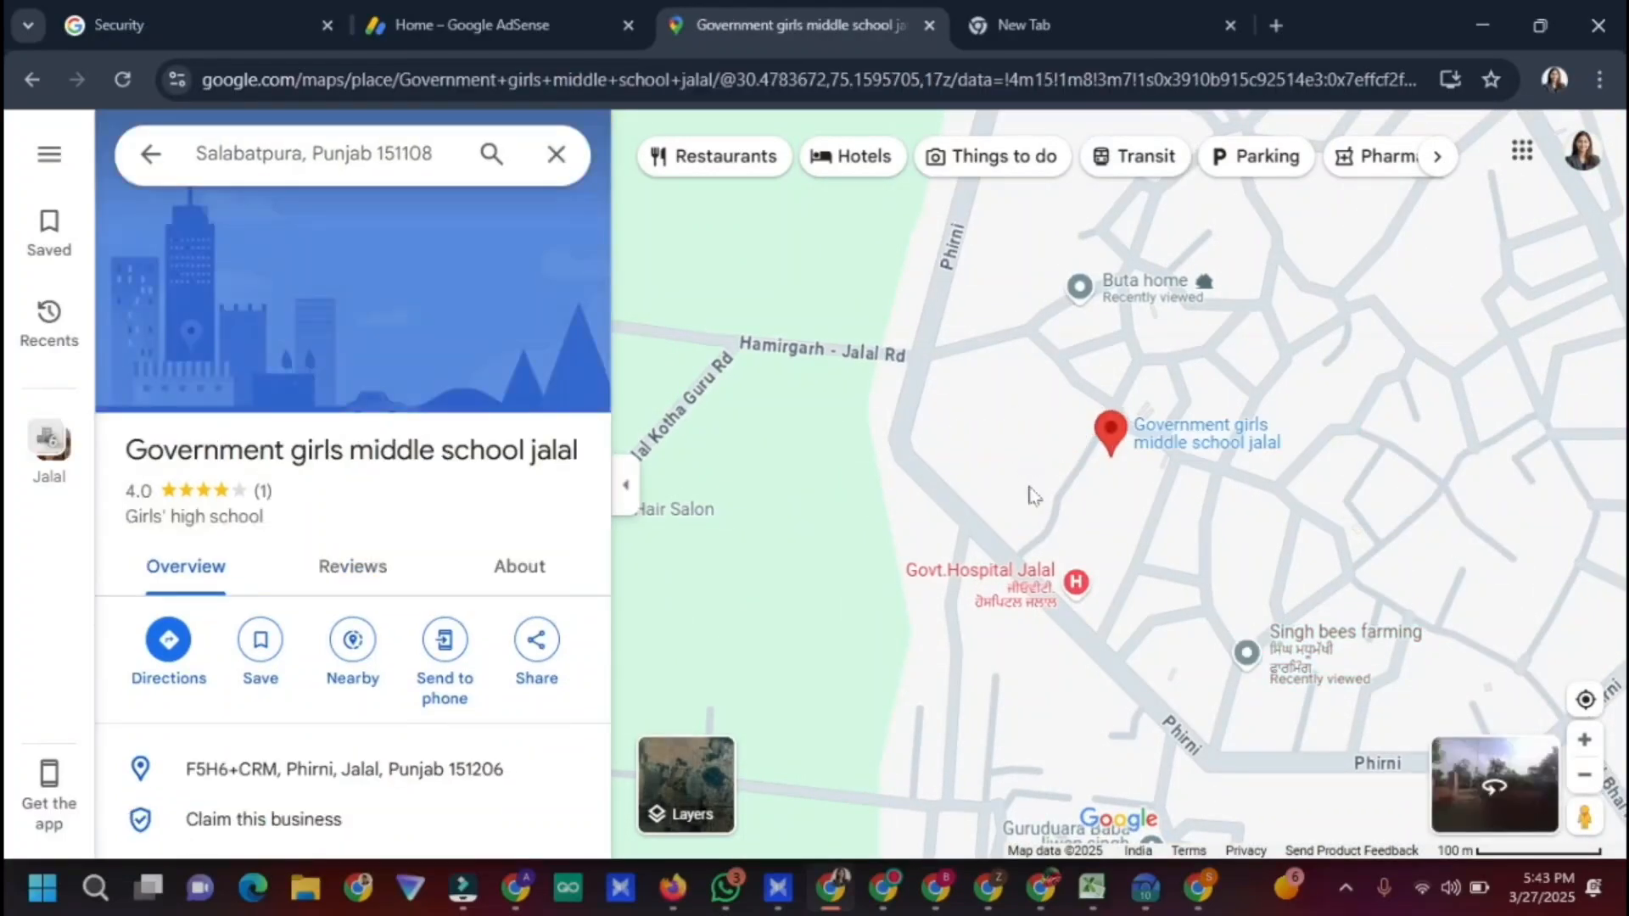
Find Preet Beauty Salon, copy its address, and go back to the AdSense form
{"action": "left_click_drag", "start_coordinate": [973, 451], "coordinate": [1031, 234]}
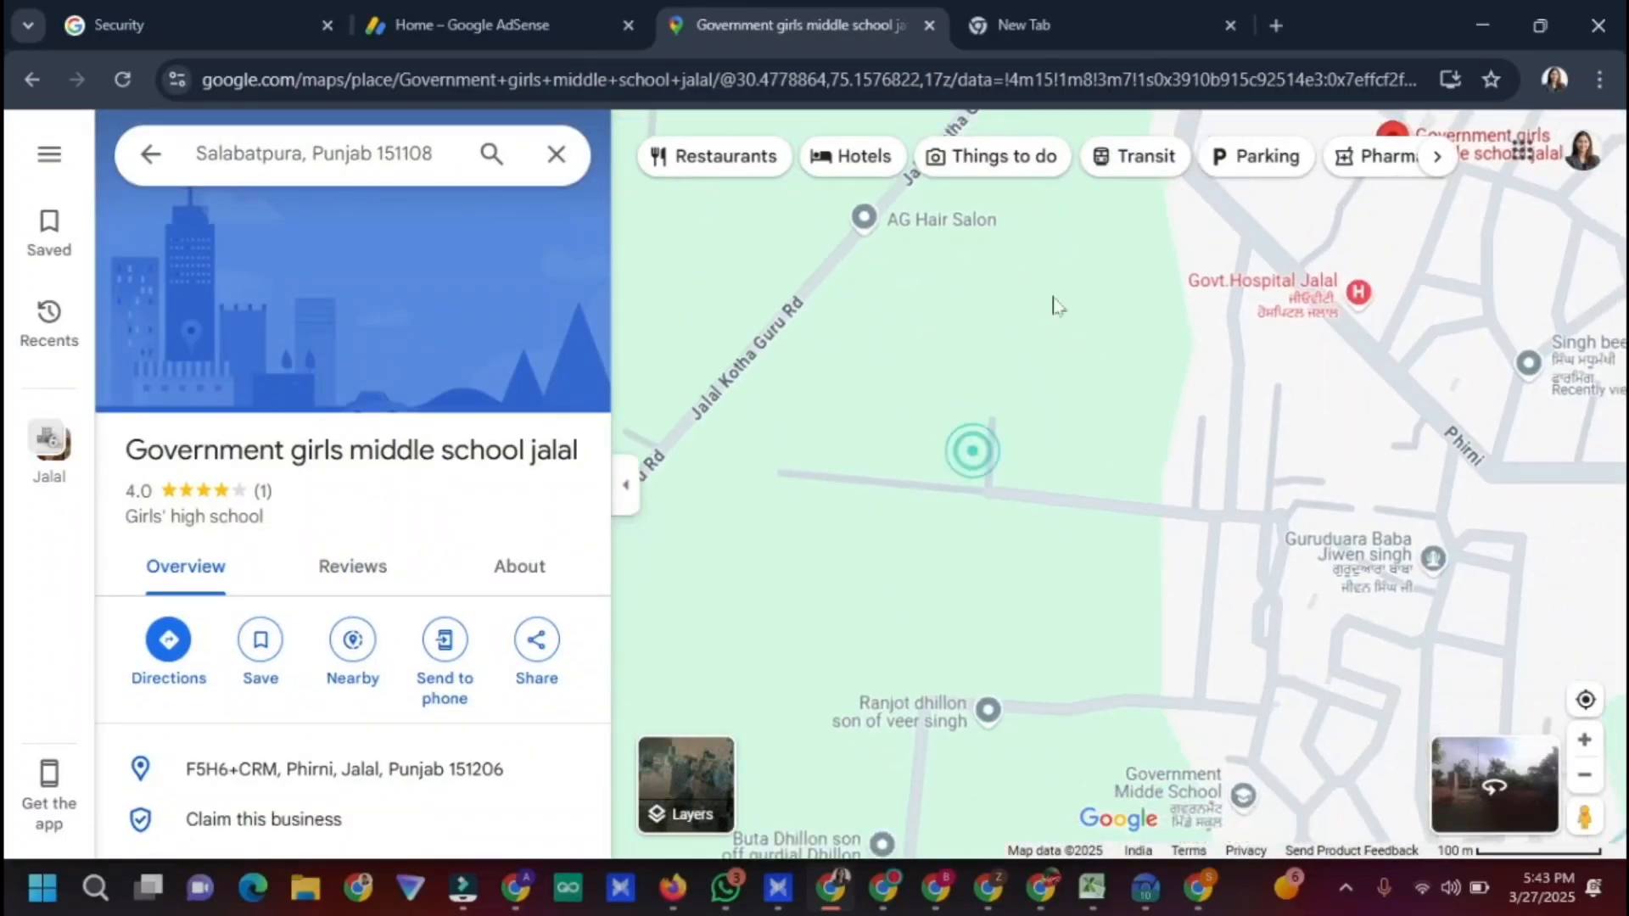
{"action": "left_click_drag", "start_coordinate": [1138, 486], "coordinate": [1087, 250]}
{"action": "left_click", "coordinate": [868, 475]}
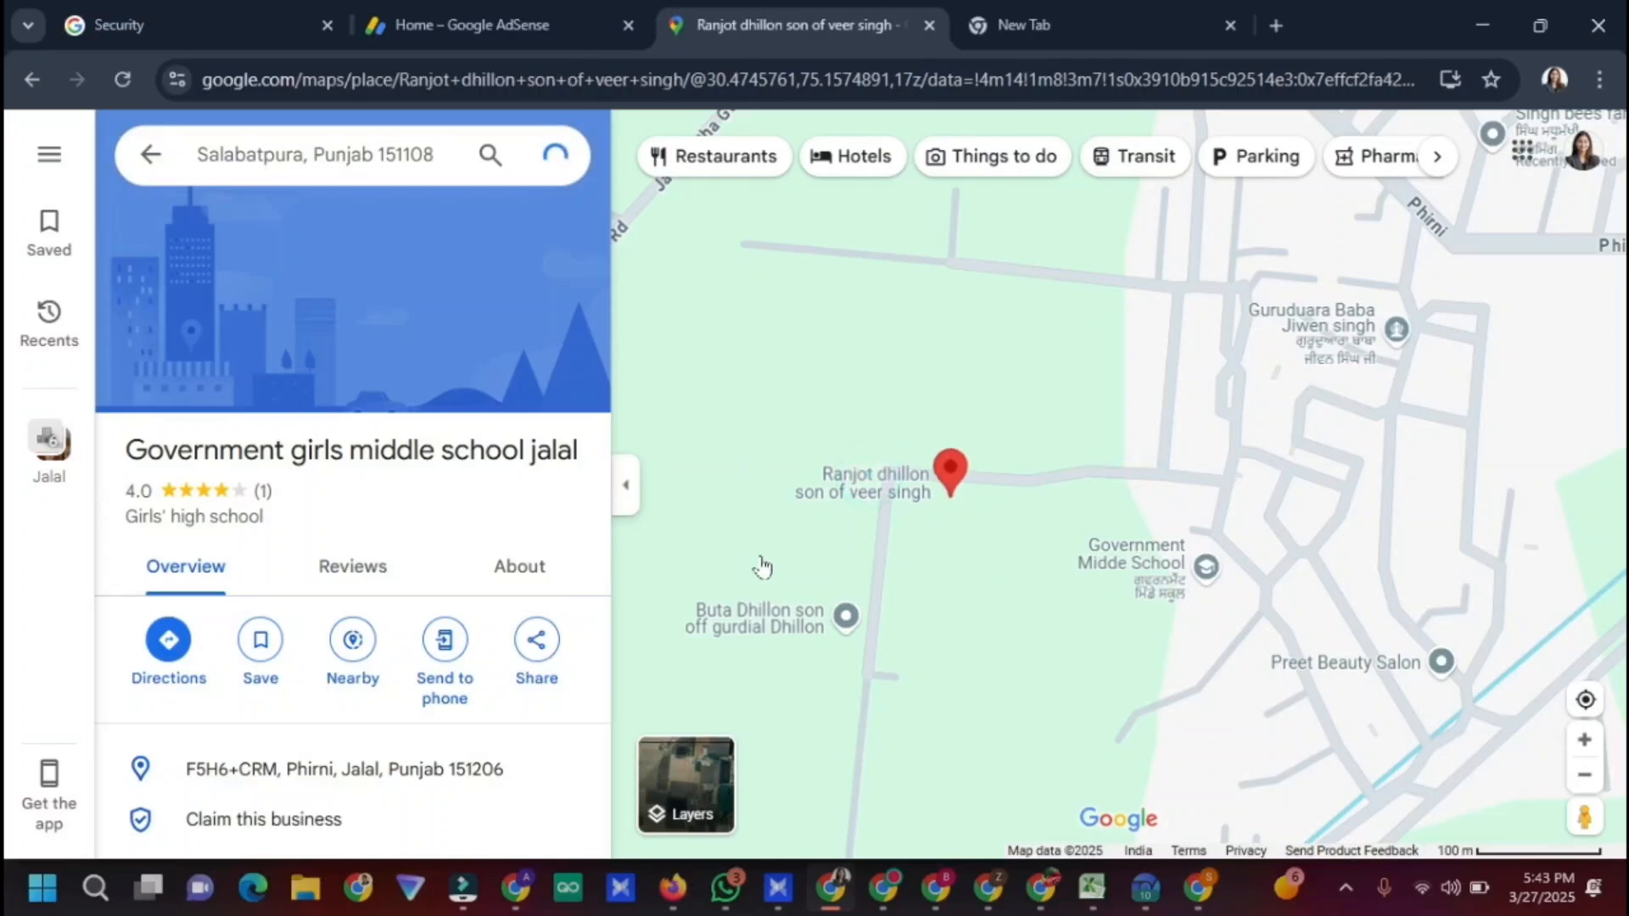
{"action": "left_click_drag", "start_coordinate": [1207, 535], "coordinate": [1134, 356]}
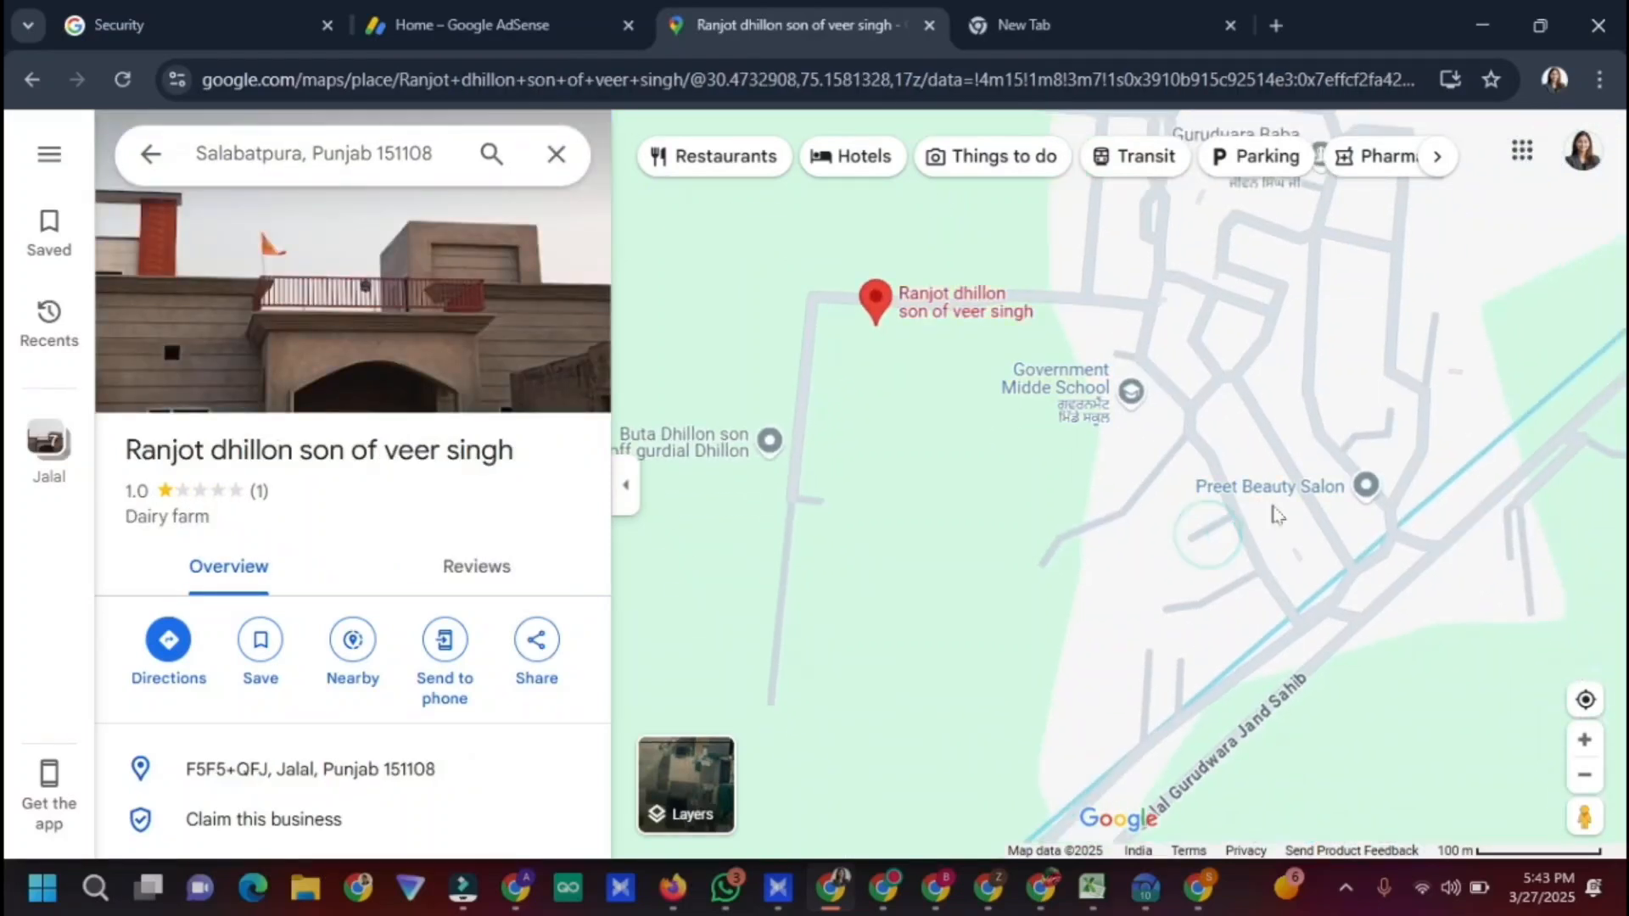
{"action": "left_click", "coordinate": [1306, 501]}
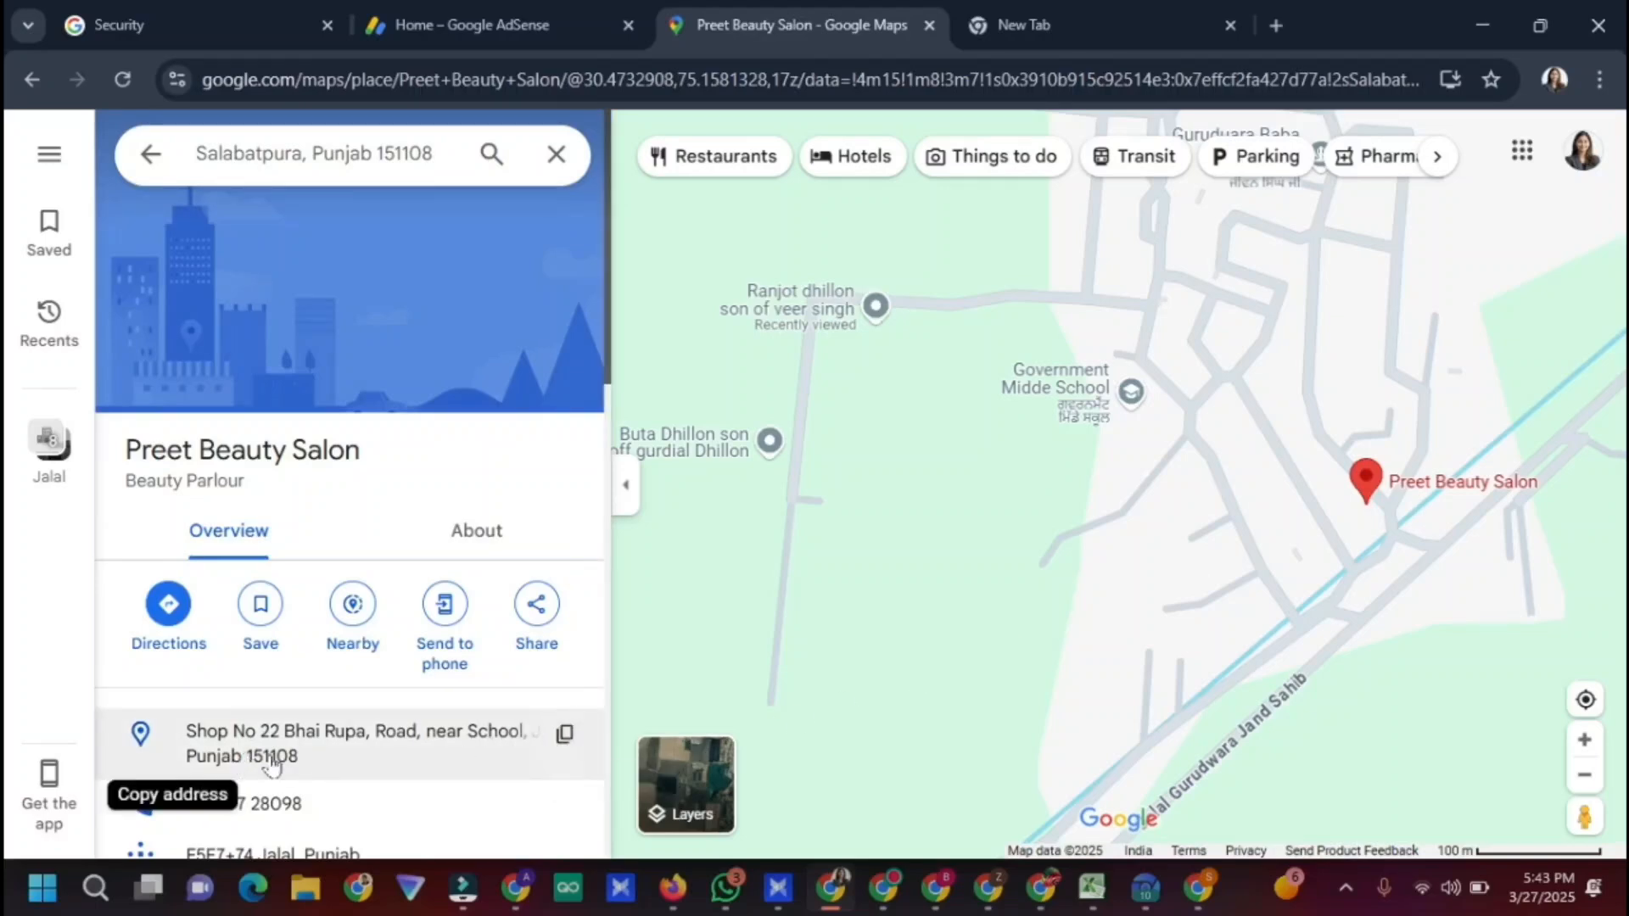
{"action": "left_click", "coordinate": [564, 732]}
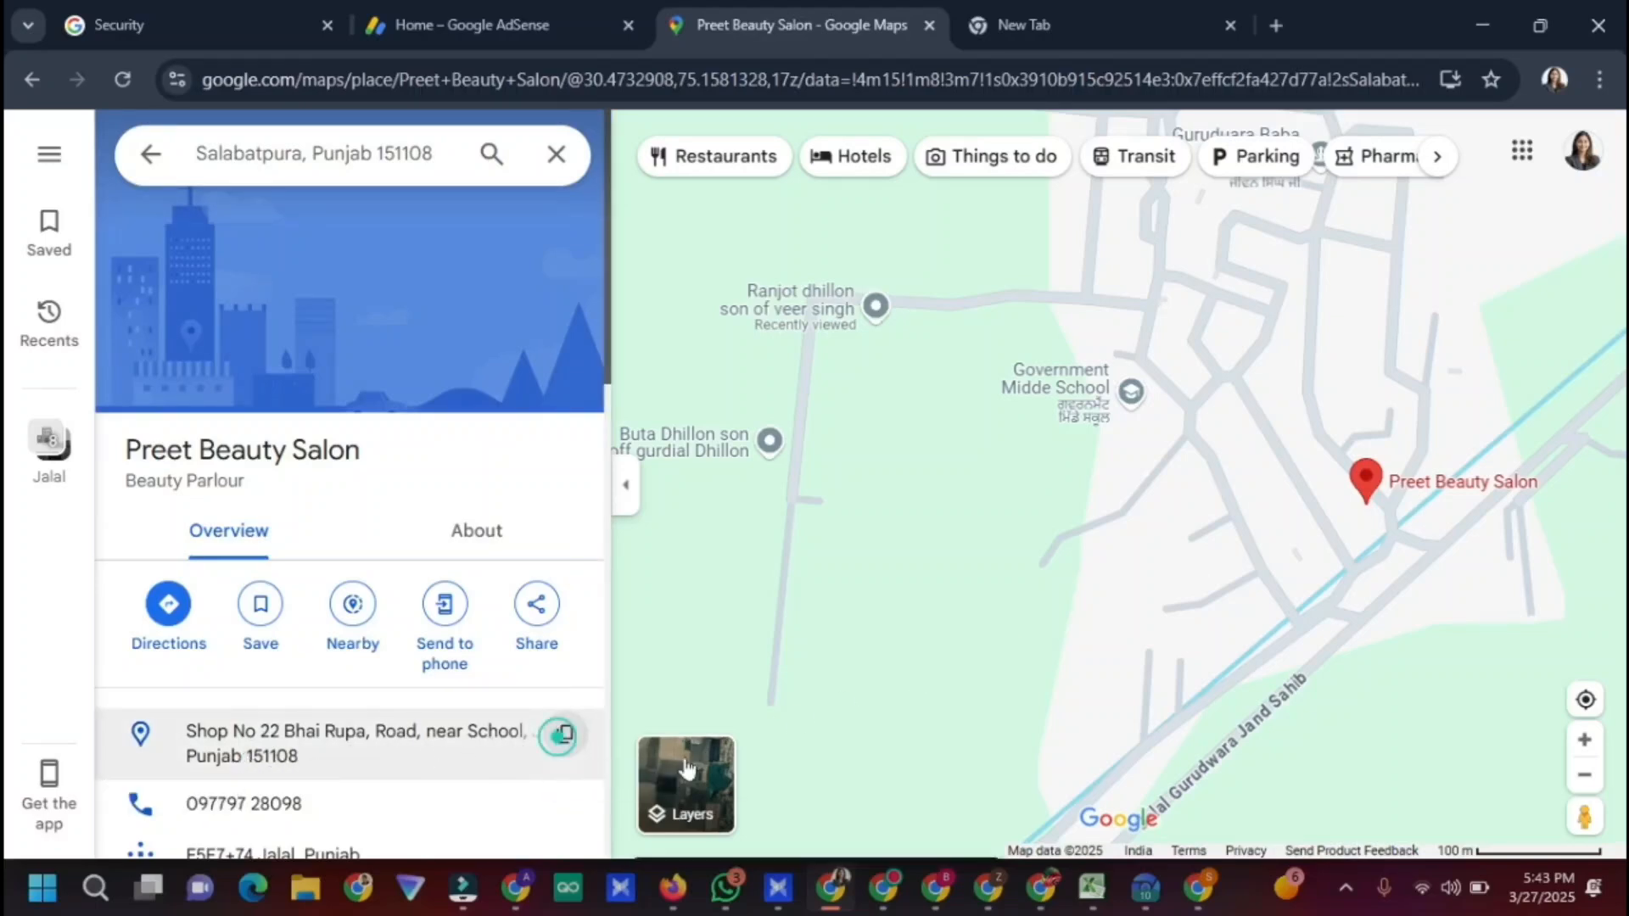
{"action": "left_click", "coordinate": [1144, 886]}
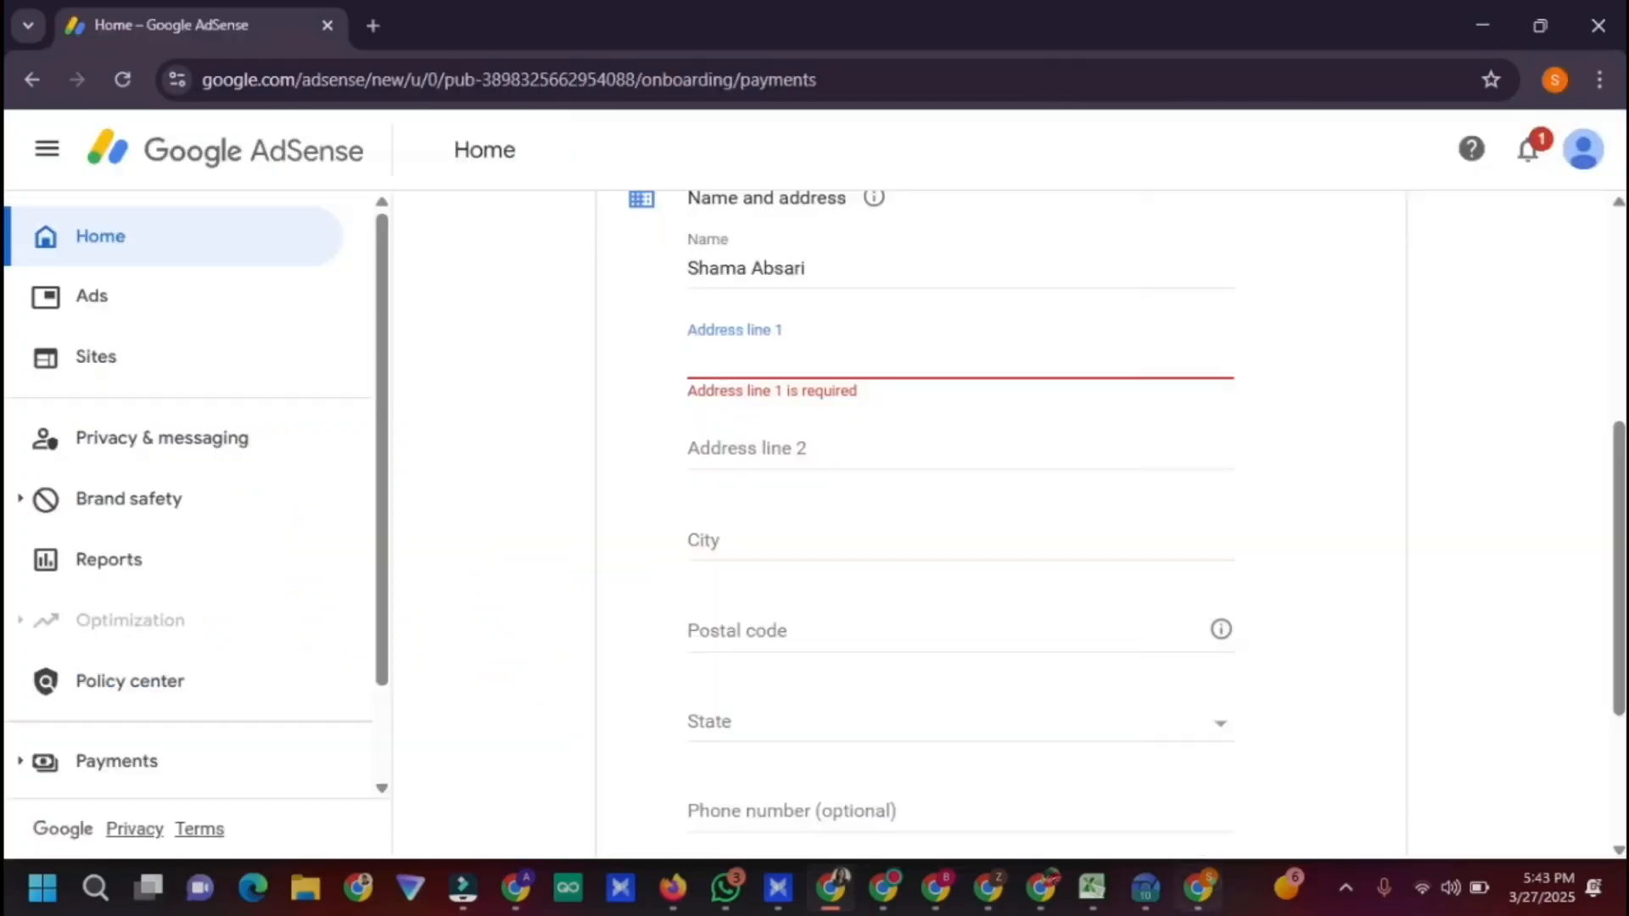
Paste the salon's address into Address line 1 and pick out its road, town and postal code
{"action": "key", "text": "ctrl+v"}
{"action": "left_click", "coordinate": [852, 420]}
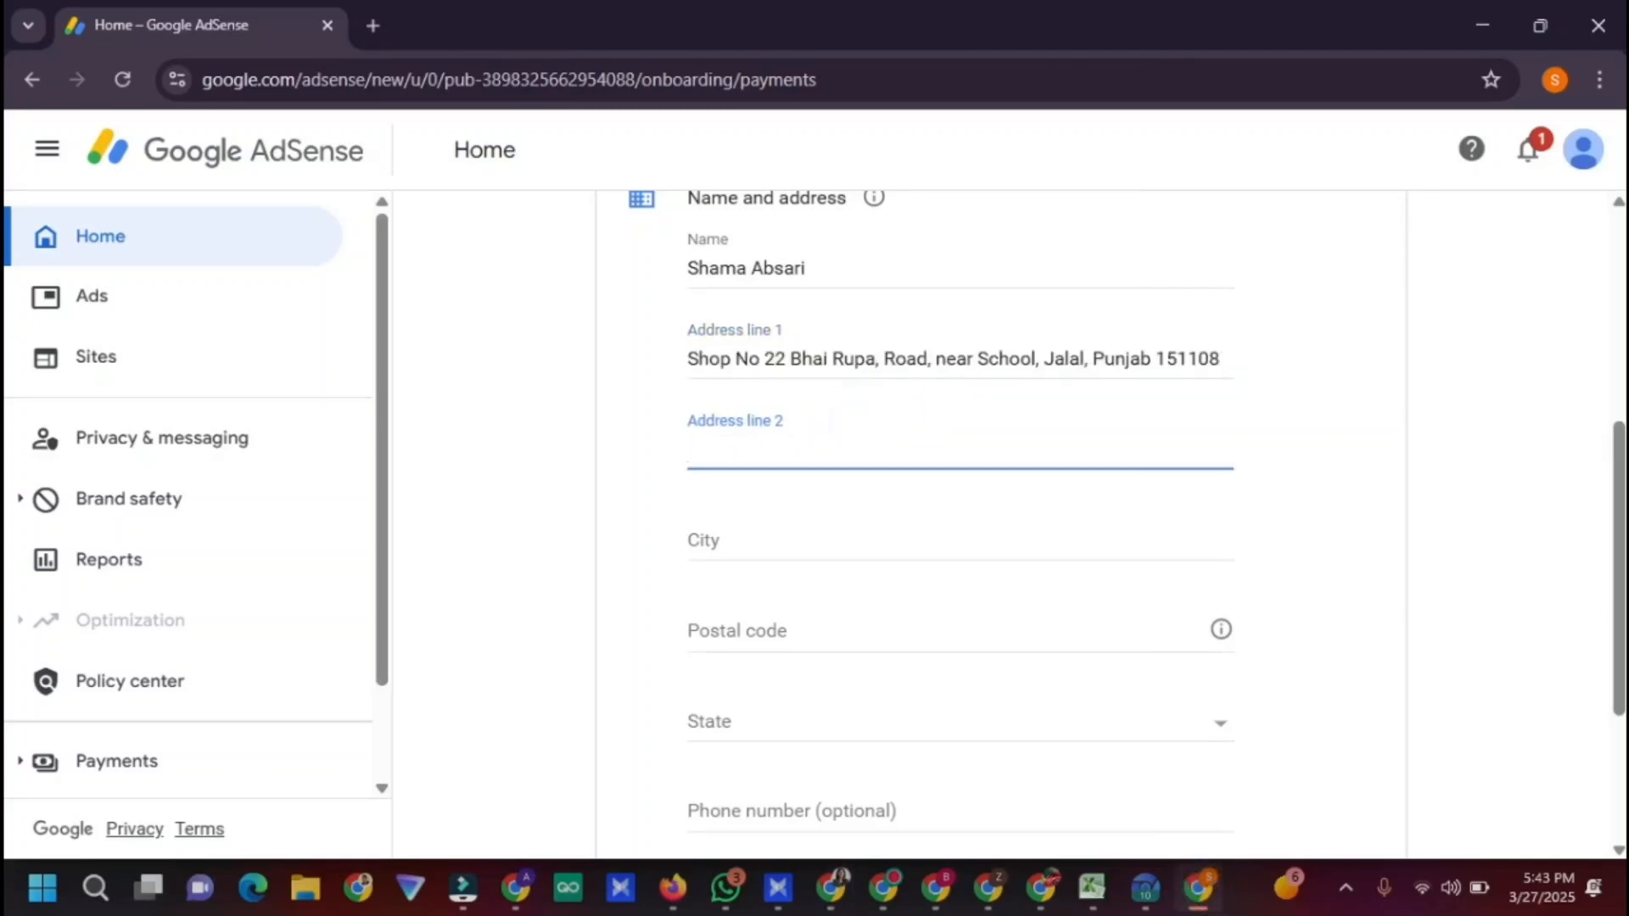
{"action": "left_click_drag", "start_coordinate": [886, 360], "coordinate": [1039, 358]}
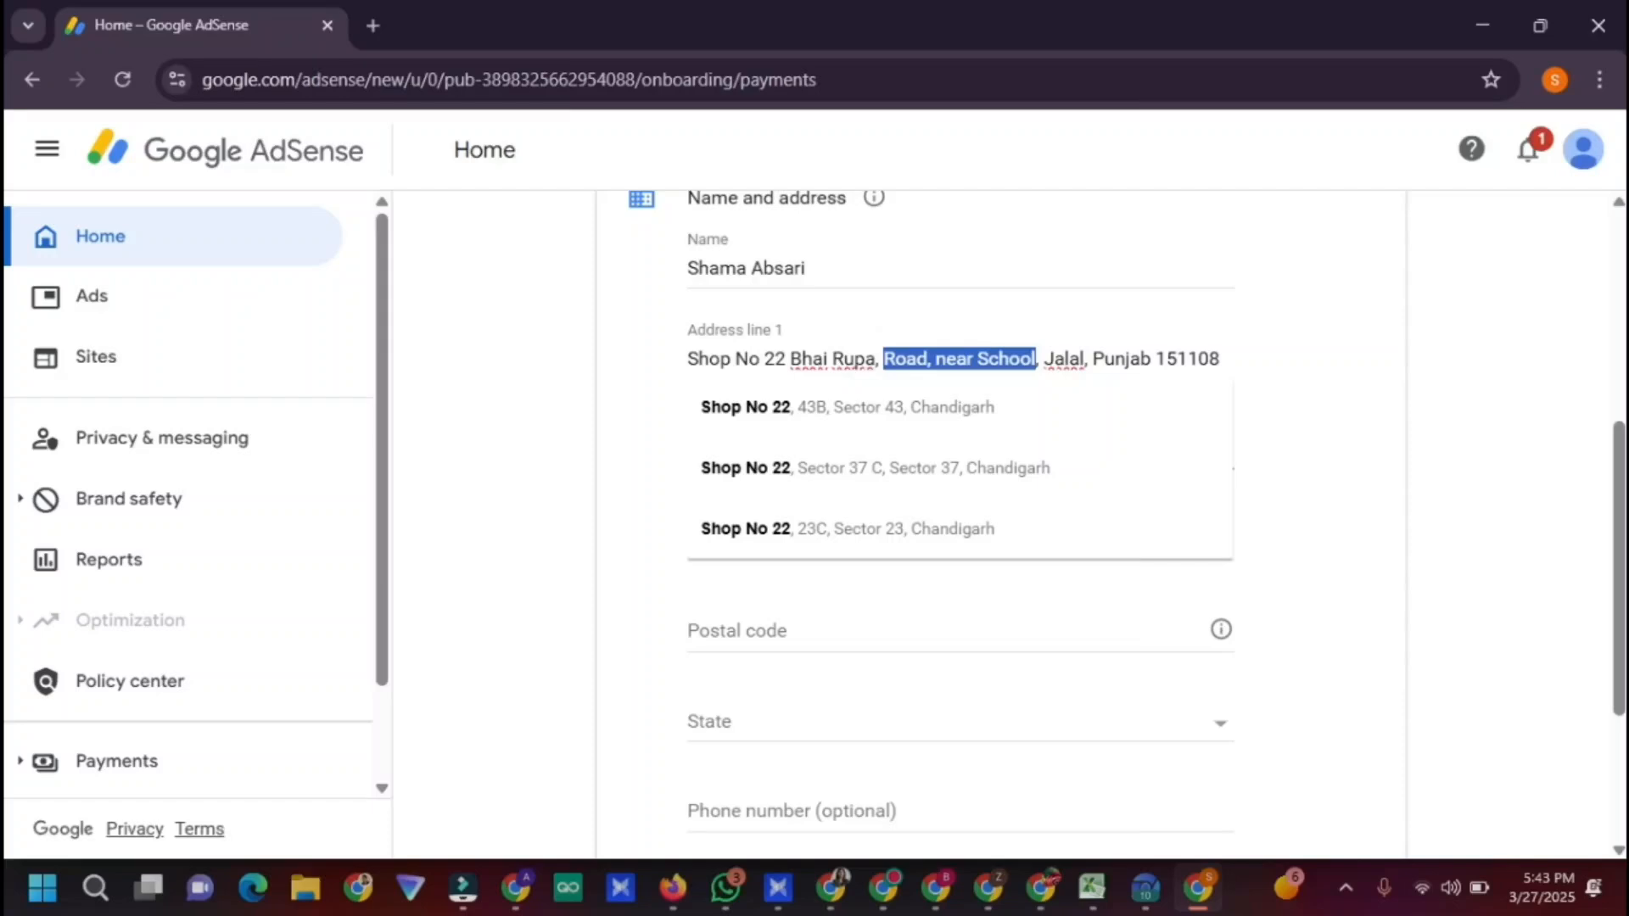
{"action": "left_click_drag", "start_coordinate": [1067, 359], "coordinate": [1086, 359]}
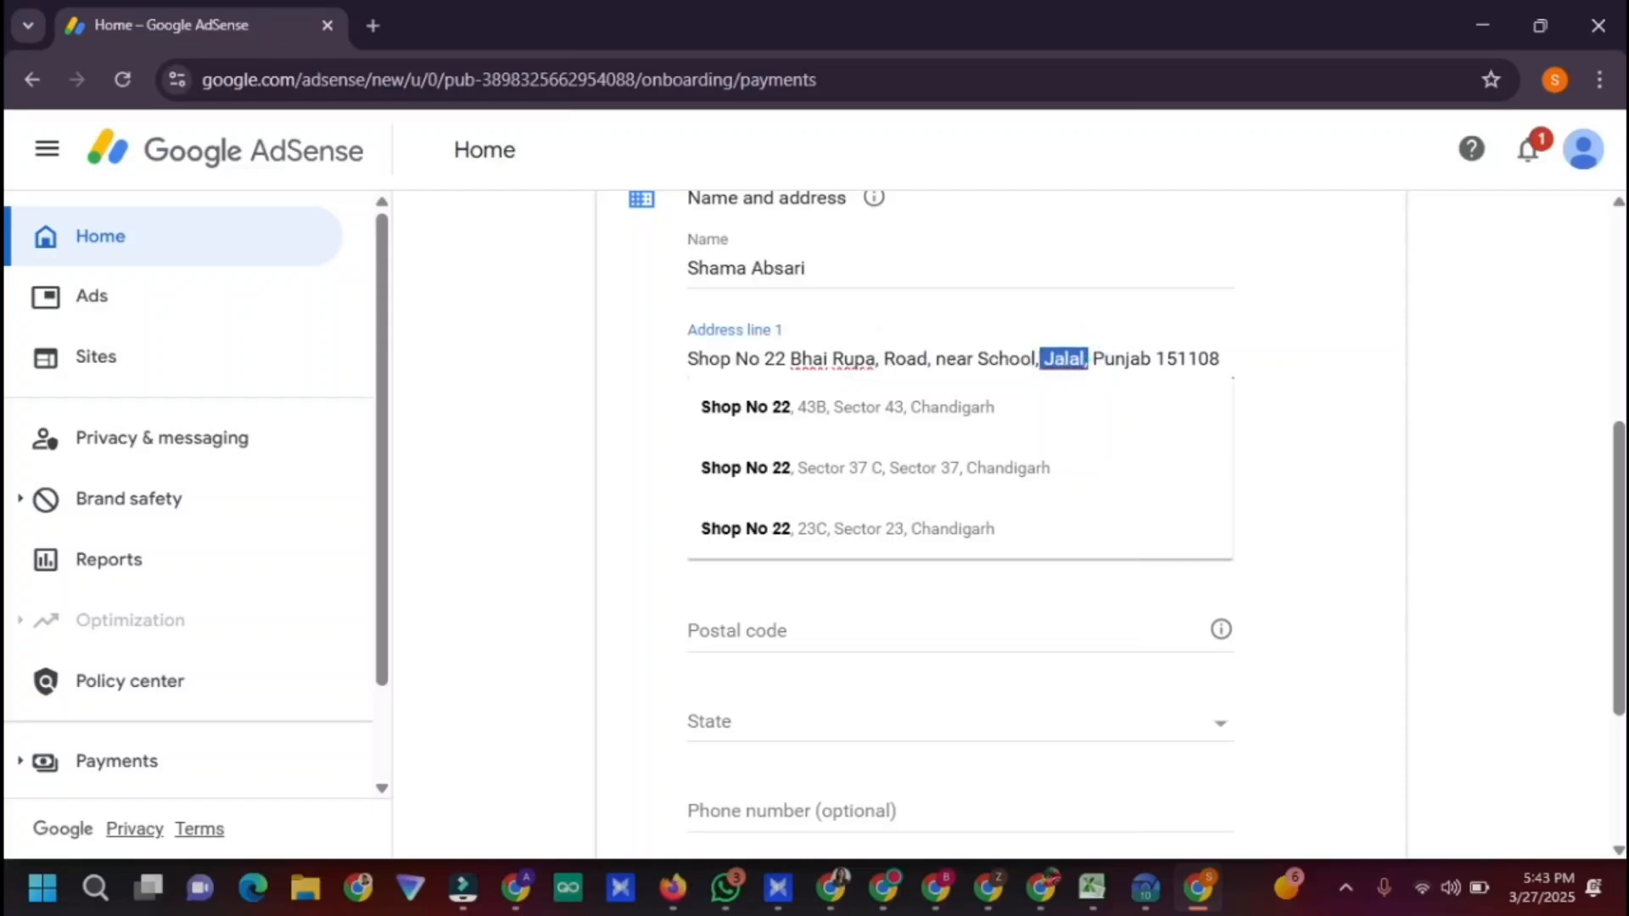
{"action": "double_click", "coordinate": [1188, 359]}
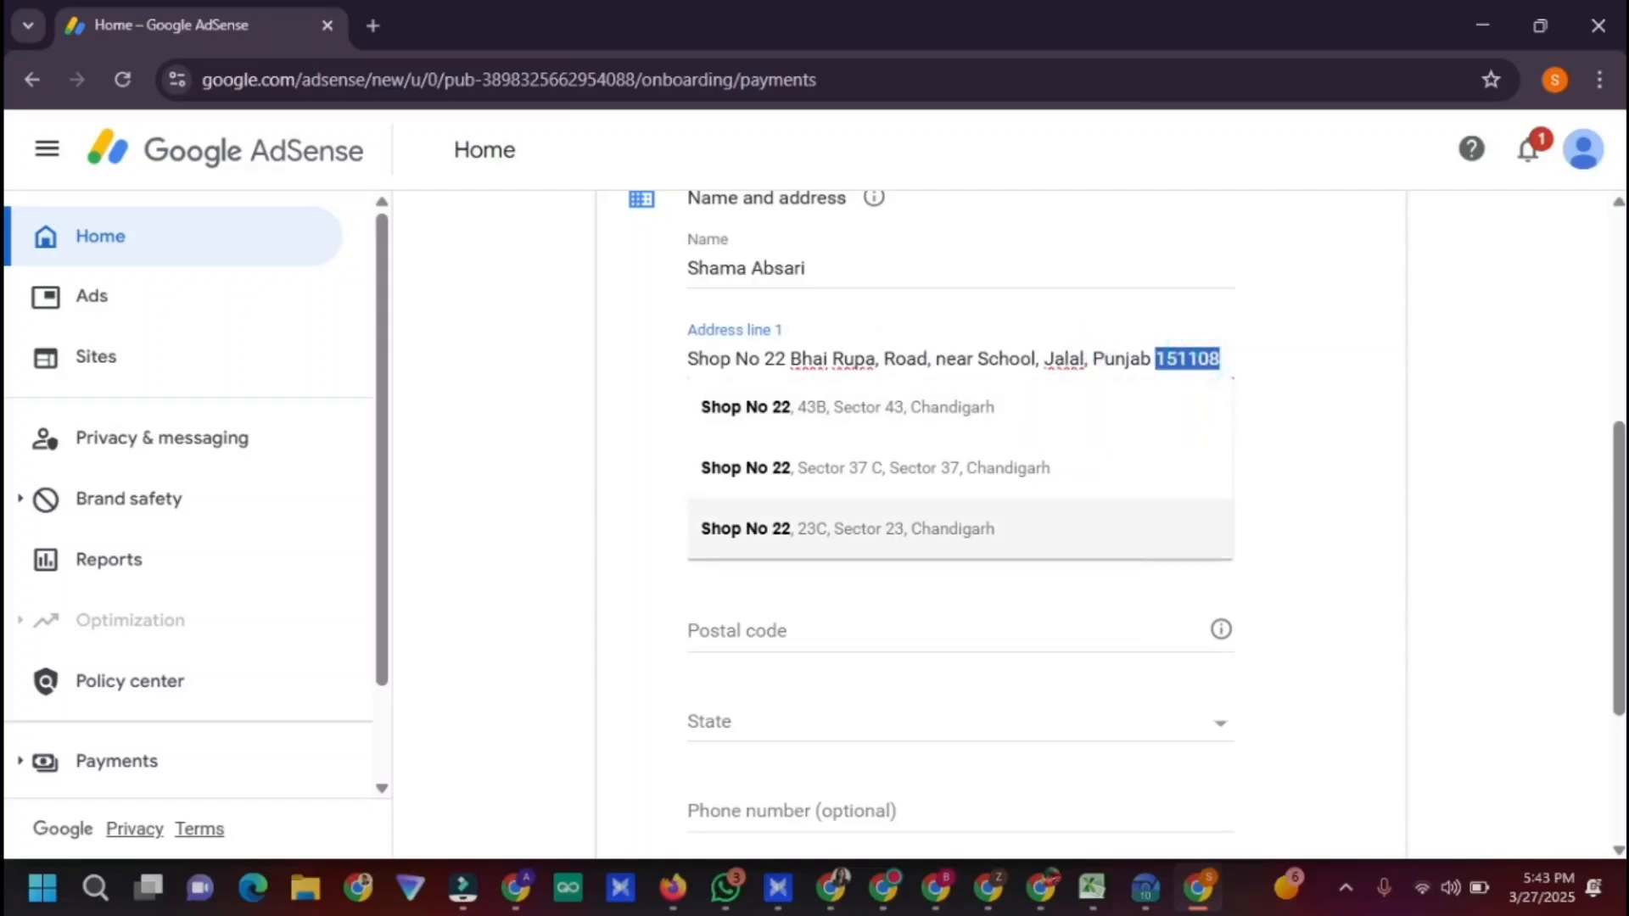
Select Punjab as the state
{"action": "left_click", "coordinate": [810, 723]}
{"action": "scroll", "coordinate": [1069, 727], "scroll_direction": "down", "scroll_amount": 10}
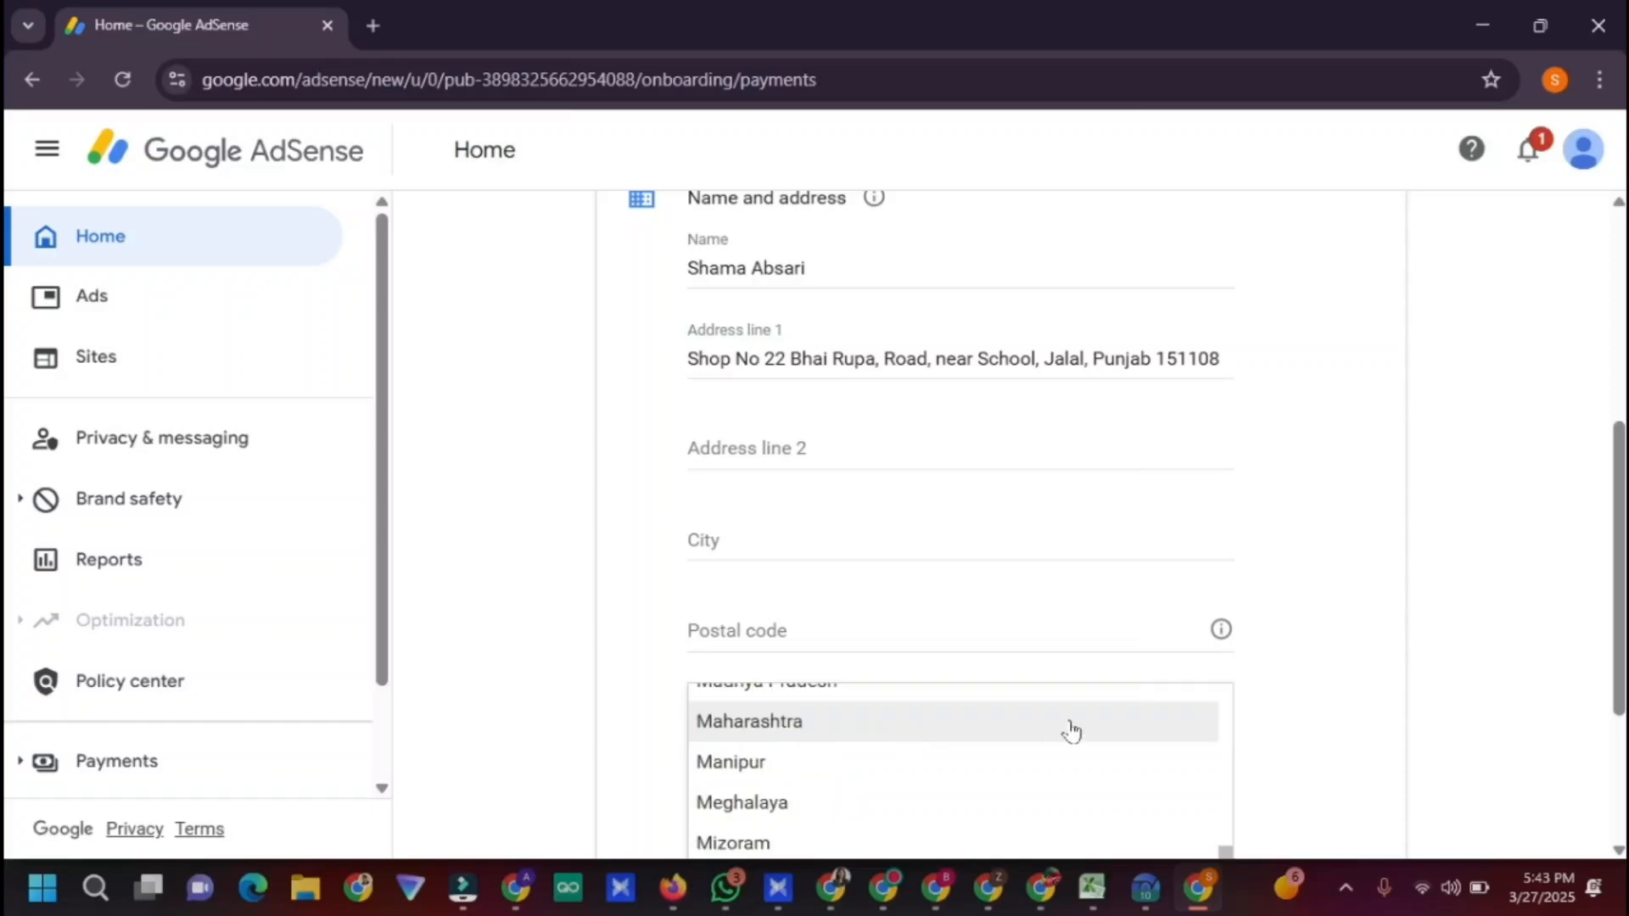
{"action": "scroll", "coordinate": [1049, 816], "scroll_direction": "down", "scroll_amount": 5}
{"action": "left_click_drag", "start_coordinate": [1617, 510], "coordinate": [1616, 599]}
{"action": "scroll", "coordinate": [1051, 716], "scroll_direction": "up", "scroll_amount": 2}
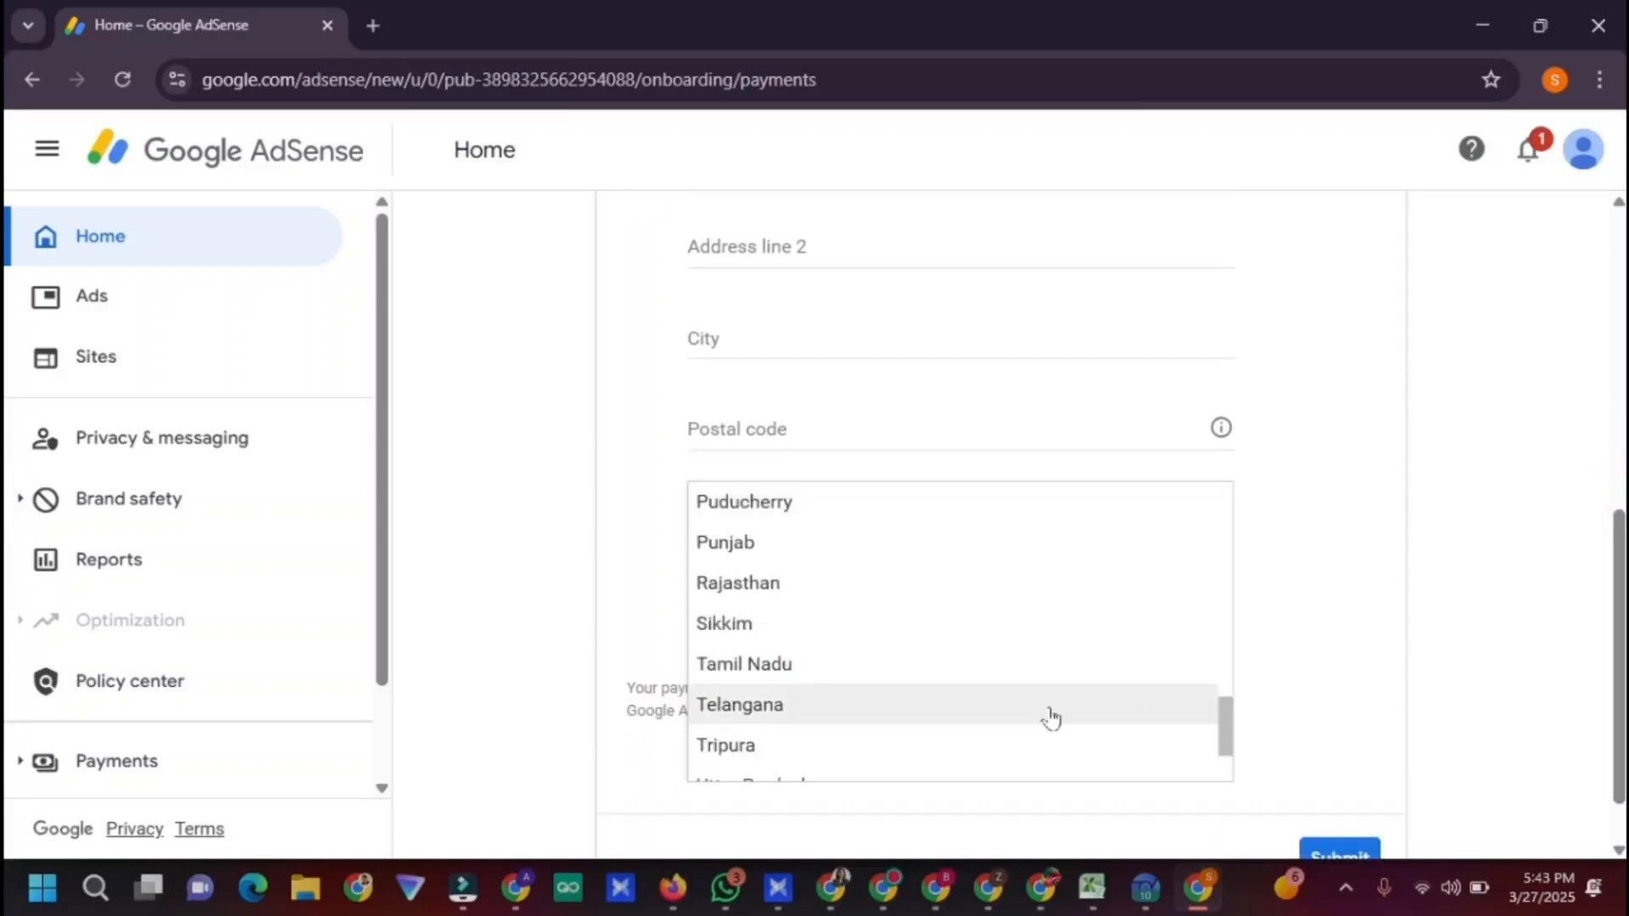
{"action": "left_click", "coordinate": [911, 552]}
Enter postal code 151108 and fill in the city Bathinda
{"action": "left_click", "coordinate": [819, 431]}
{"action": "type", "text": "151108"}
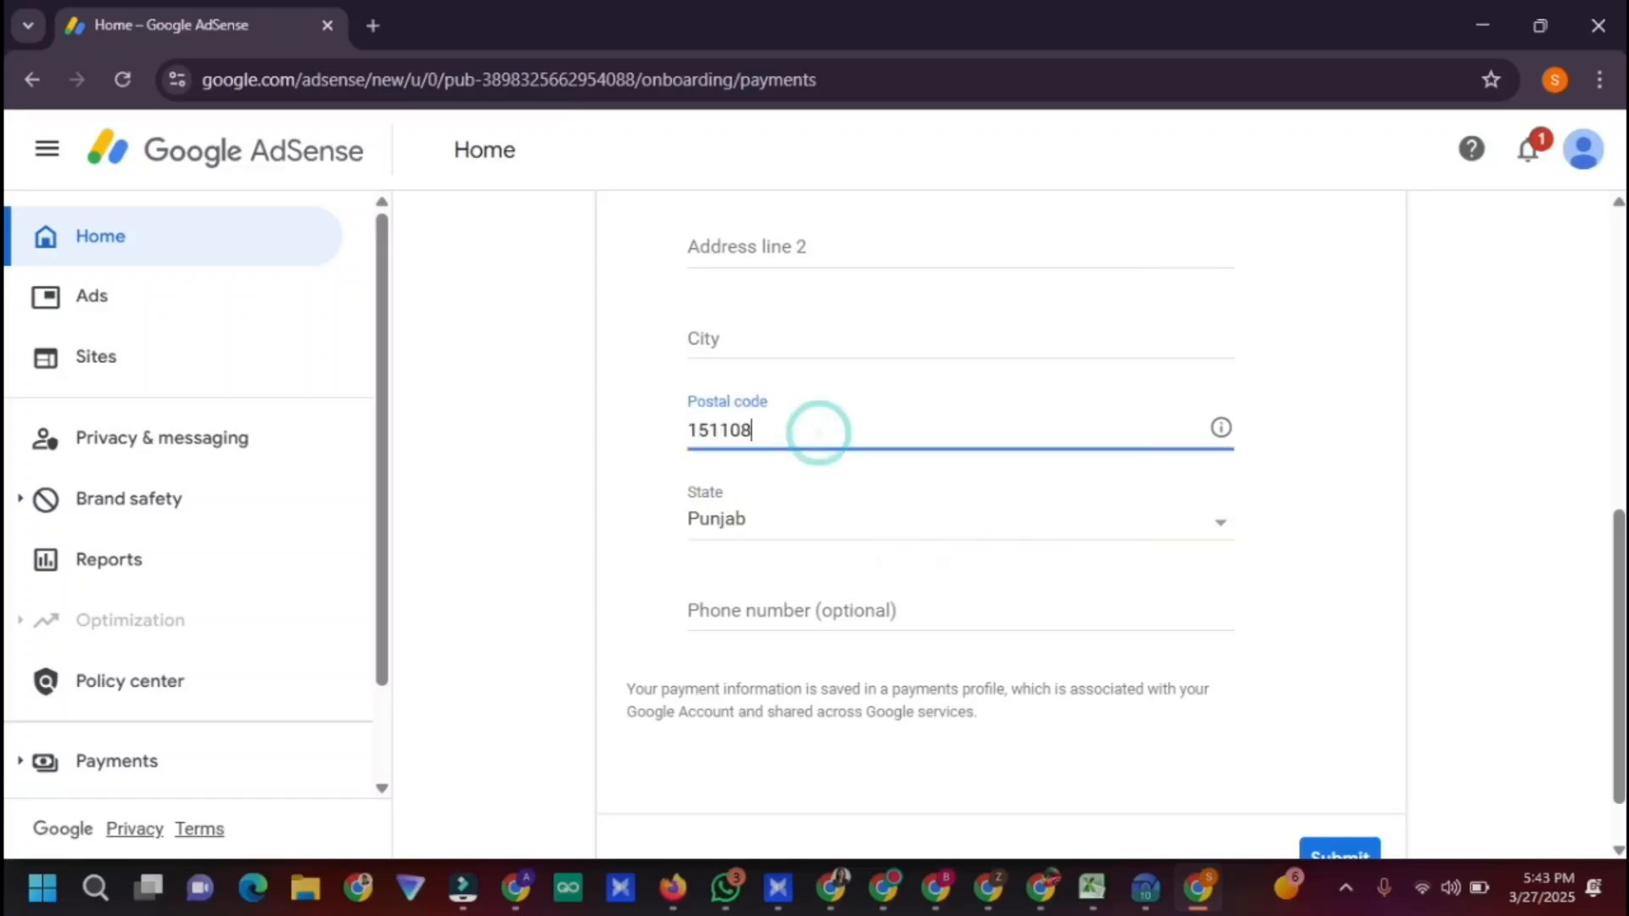
{"action": "scroll", "coordinate": [1612, 611], "scroll_direction": "up", "scroll_amount": 2}
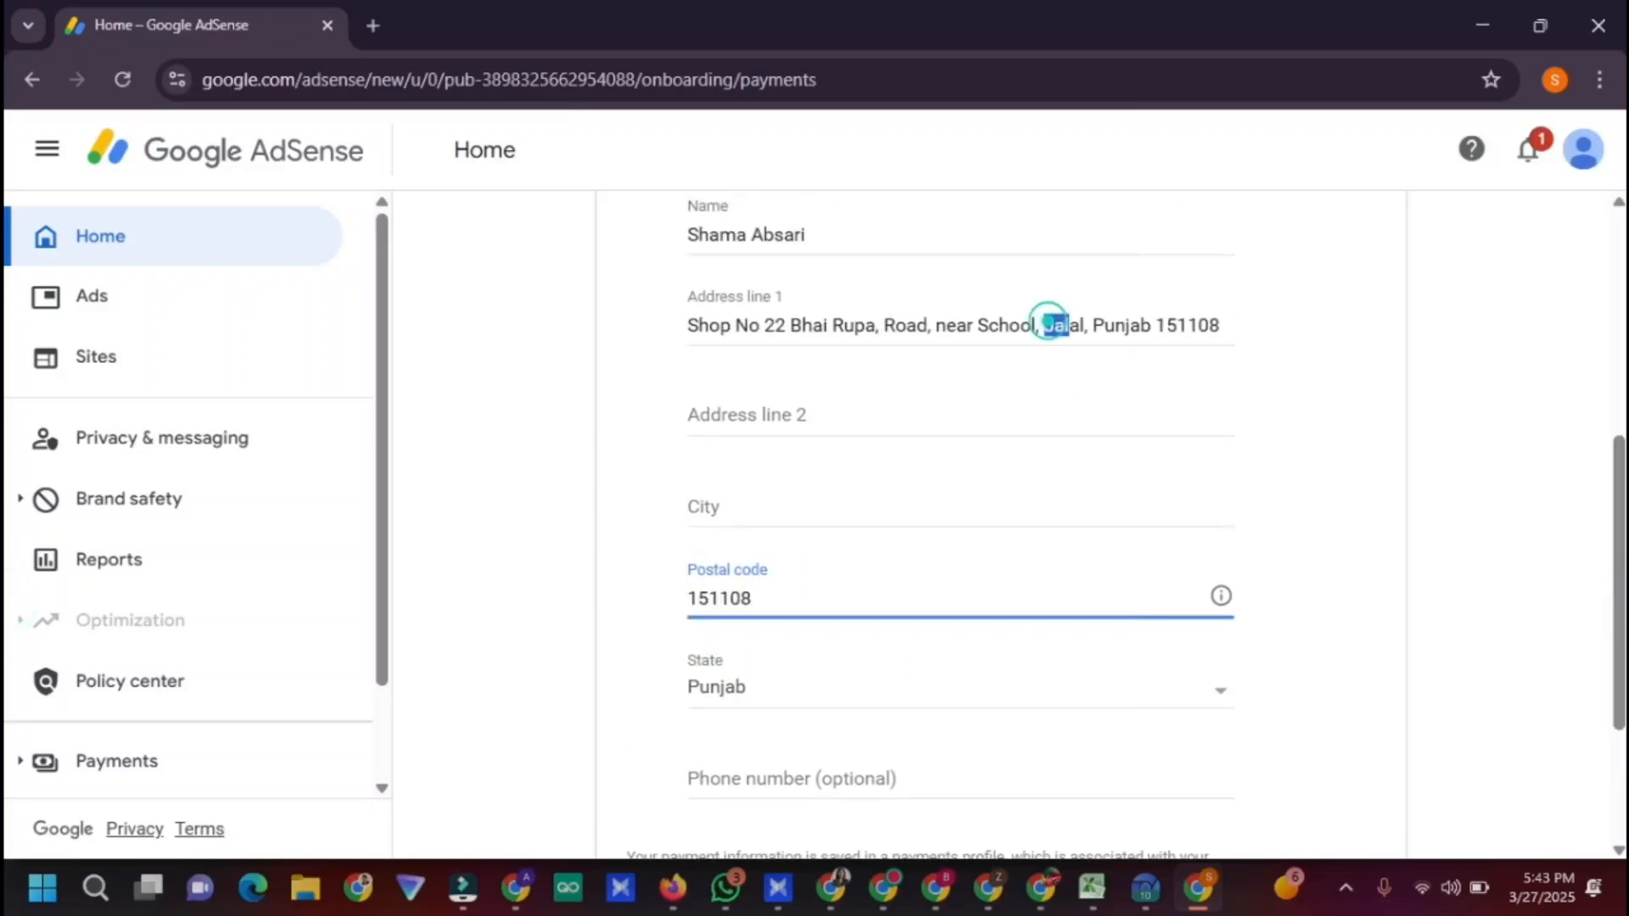
{"action": "left_click_drag", "start_coordinate": [1045, 323], "coordinate": [1083, 325]}
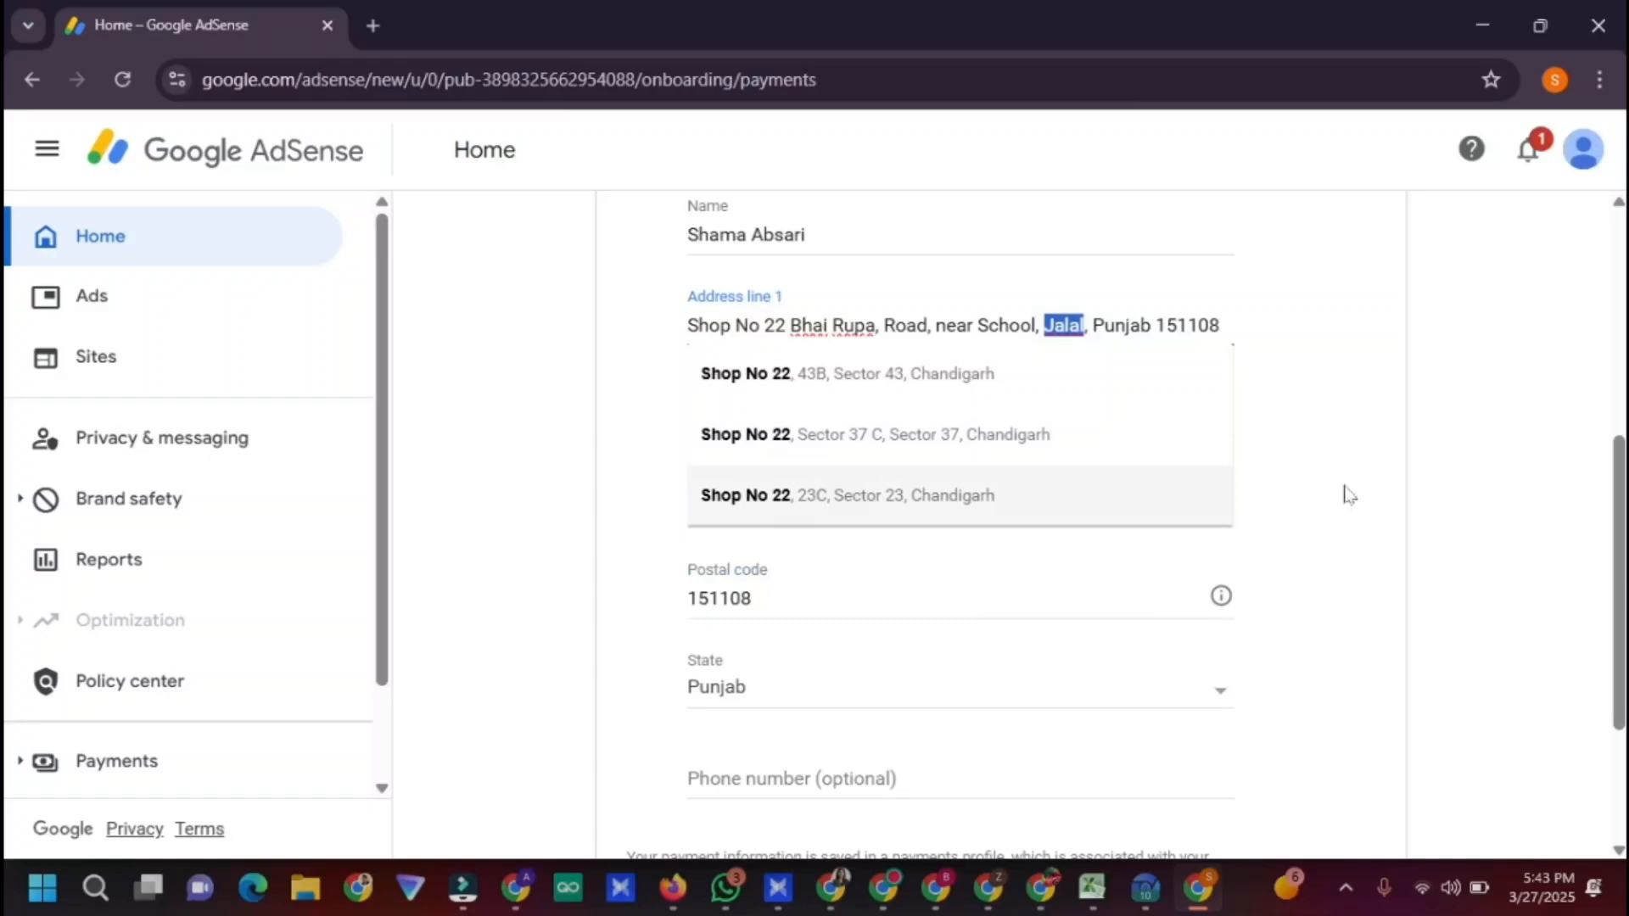
{"action": "left_click", "coordinate": [1373, 466]}
{"action": "left_click", "coordinate": [902, 496]}
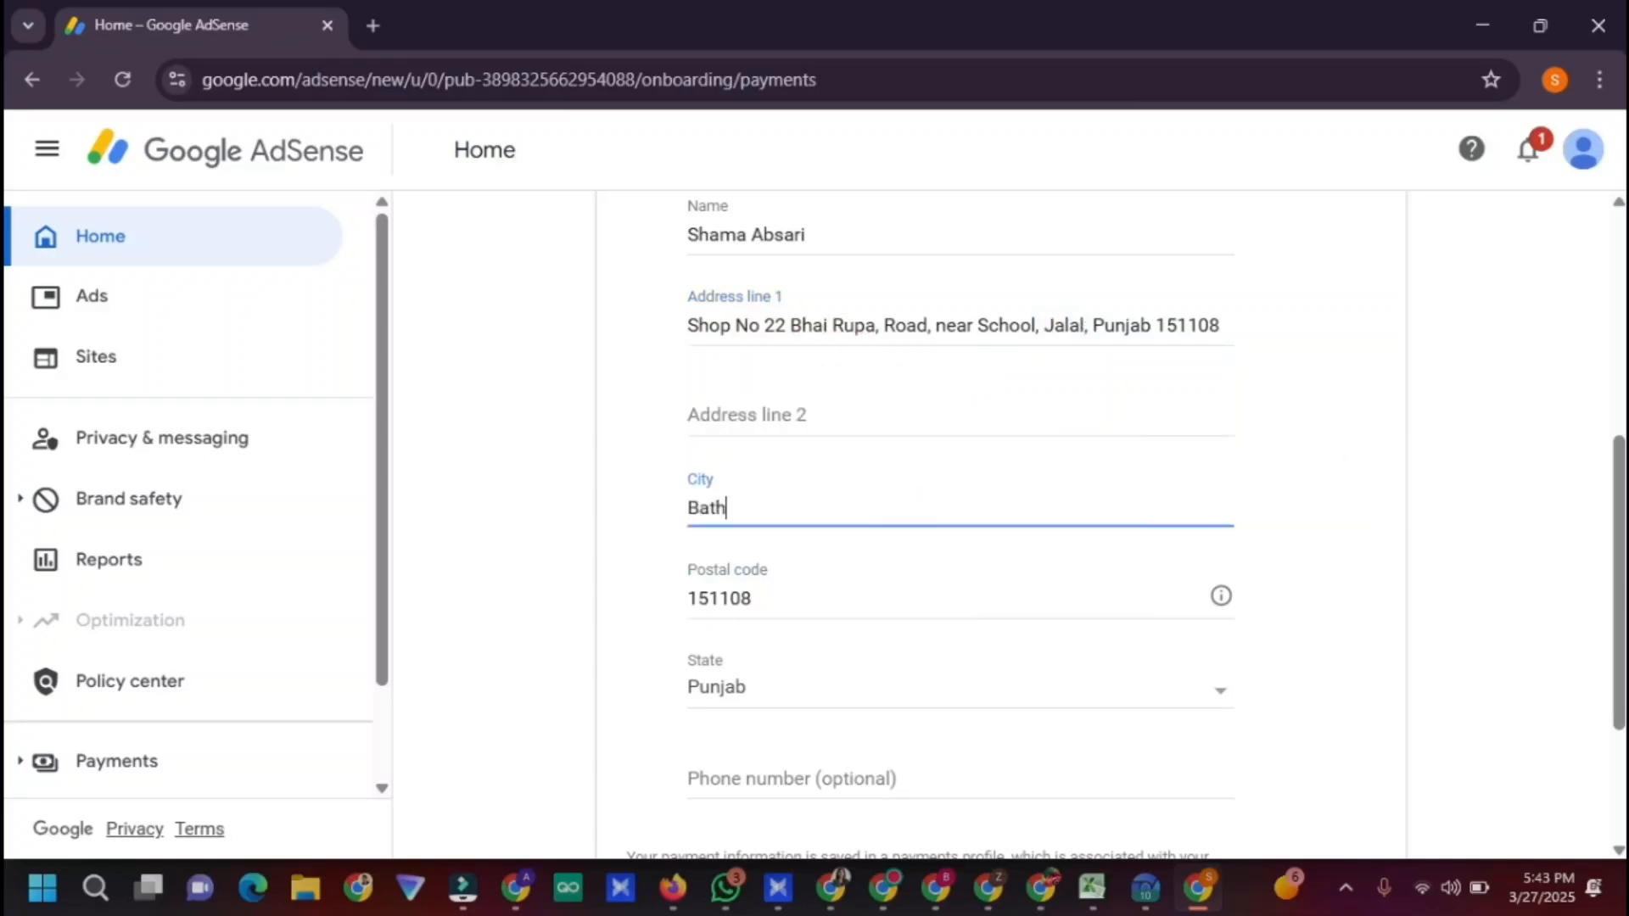
Move the landmark part of Address line 1 into Address line 2
{"action": "left_click", "coordinate": [950, 427]}
{"action": "left_click", "coordinate": [883, 325]}
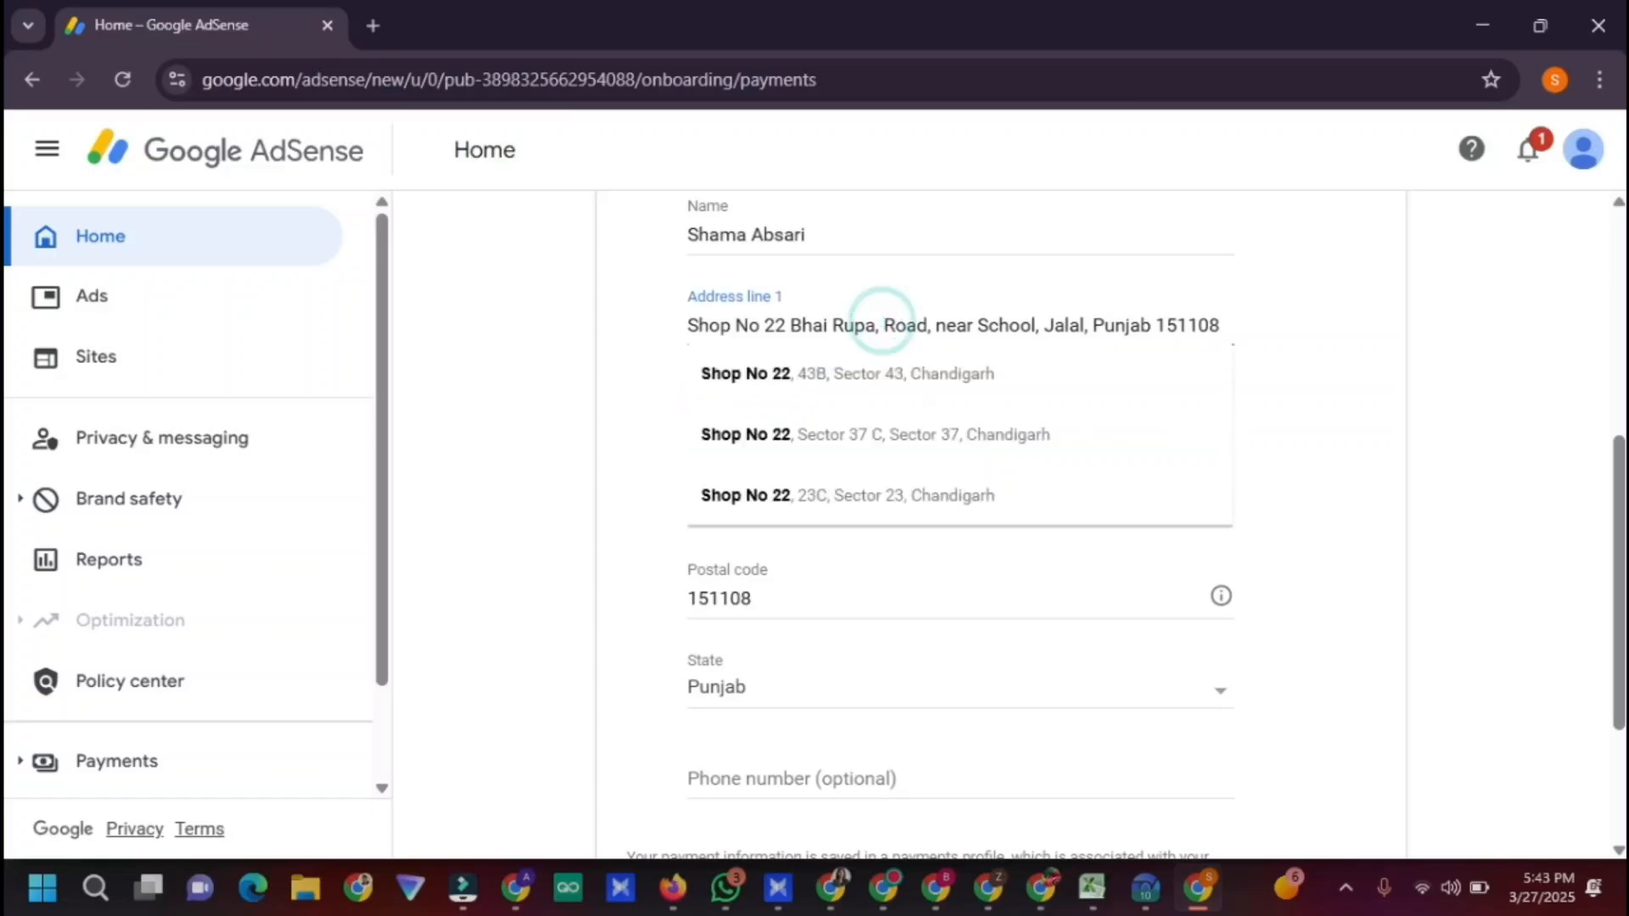
{"action": "left_click_drag", "start_coordinate": [936, 324], "coordinate": [1053, 325]}
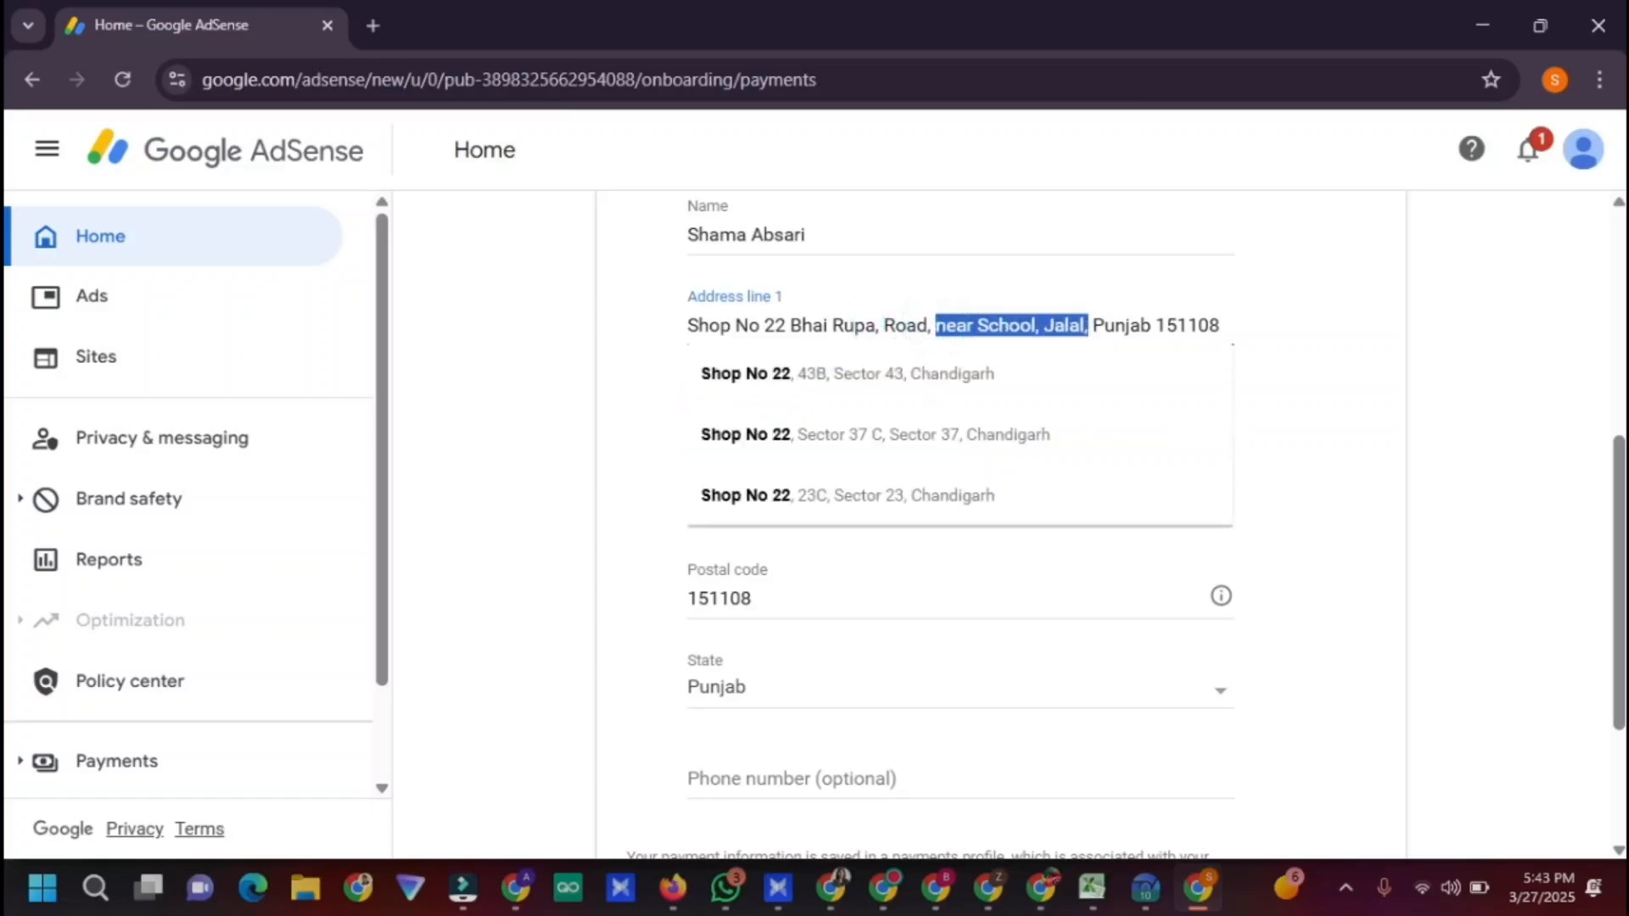
{"action": "key", "text": "ctrl+c"}
{"action": "left_click", "coordinate": [1354, 454]}
{"action": "left_click", "coordinate": [895, 411]}
{"action": "key", "text": "ctrl+v"}
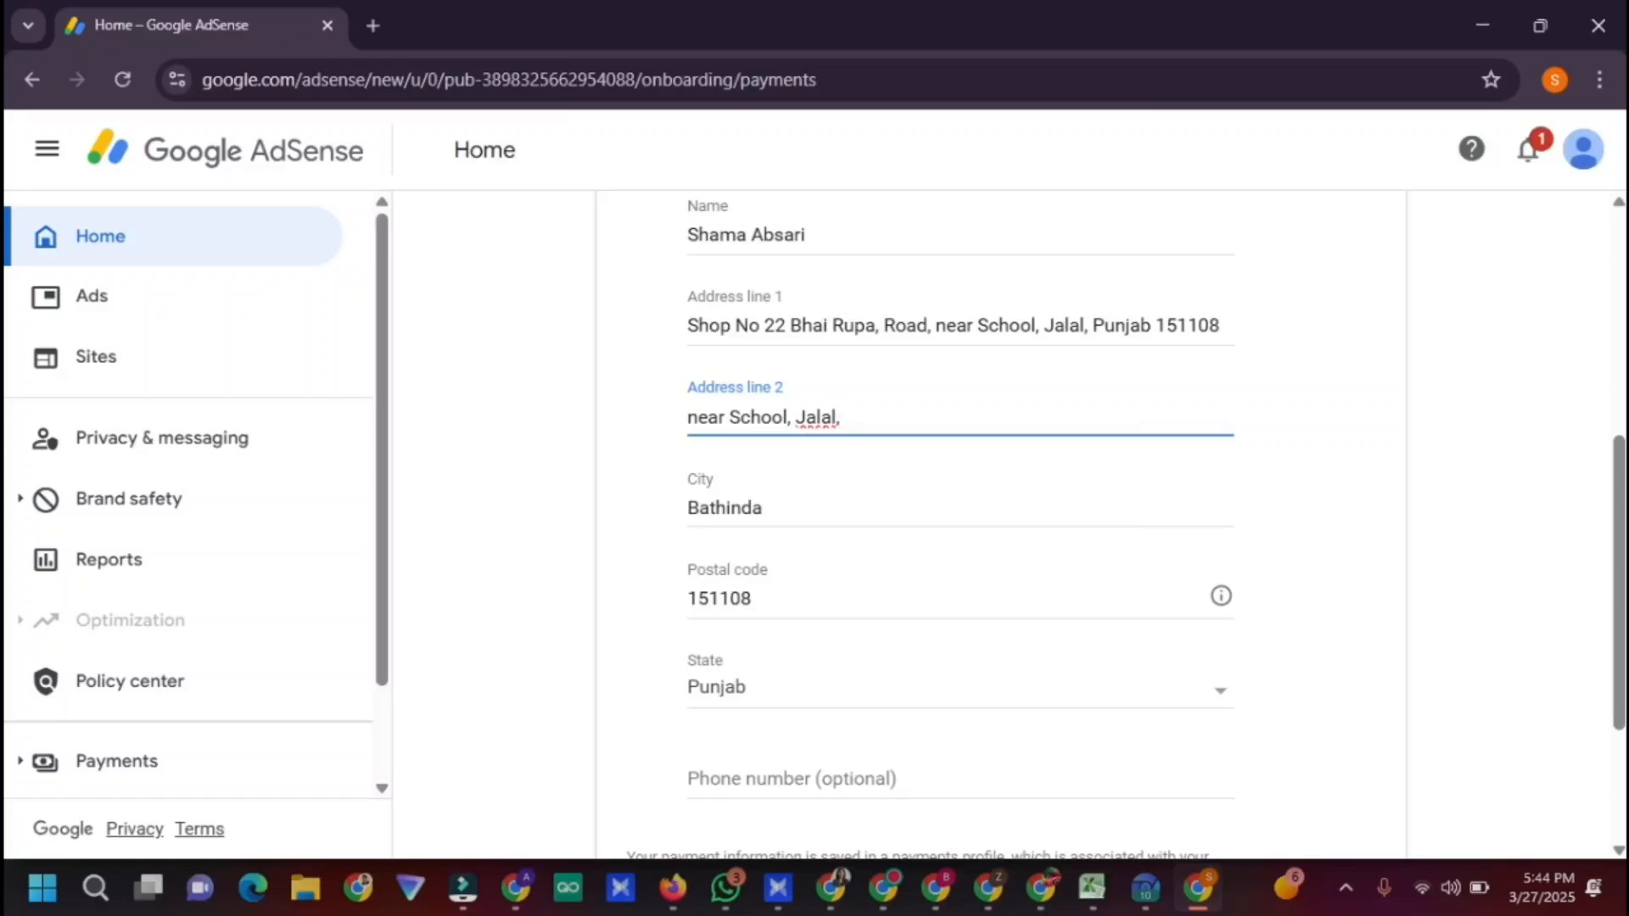
{"action": "left_click_drag", "start_coordinate": [934, 325], "coordinate": [1269, 316]}
{"action": "key", "text": "BackSpace"}
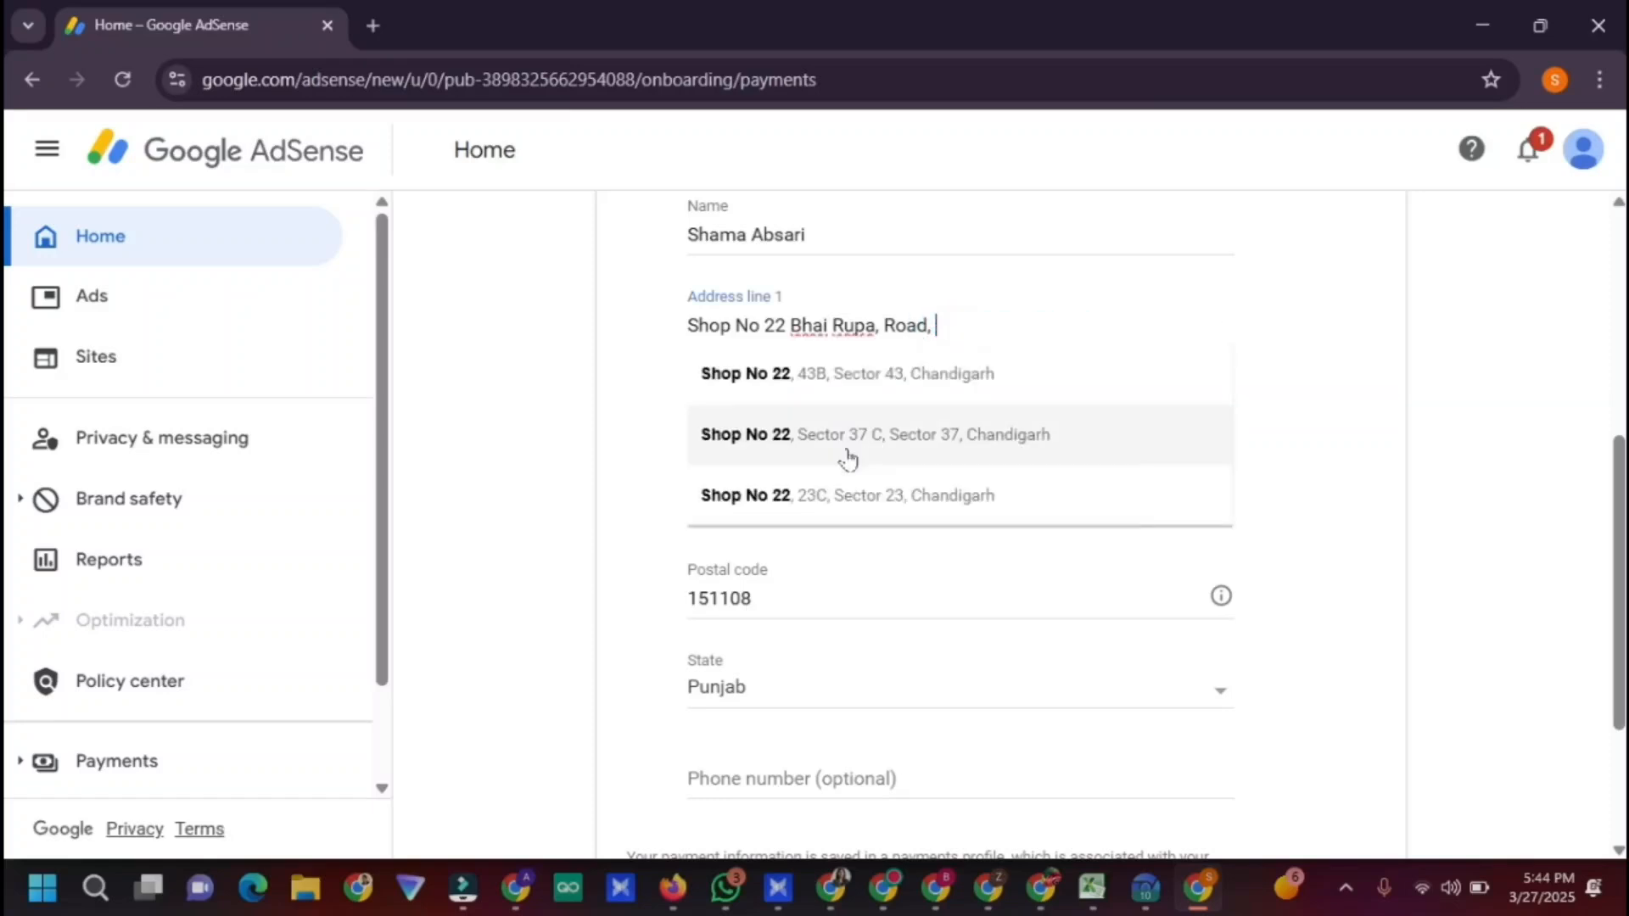
Capitalise the start of Address line 2 as 'Ne' and delete its trailing comma
{"action": "left_click_drag", "start_coordinate": [689, 417], "coordinate": [707, 416]}
{"action": "type", "text": "Near School, Jalal,"}
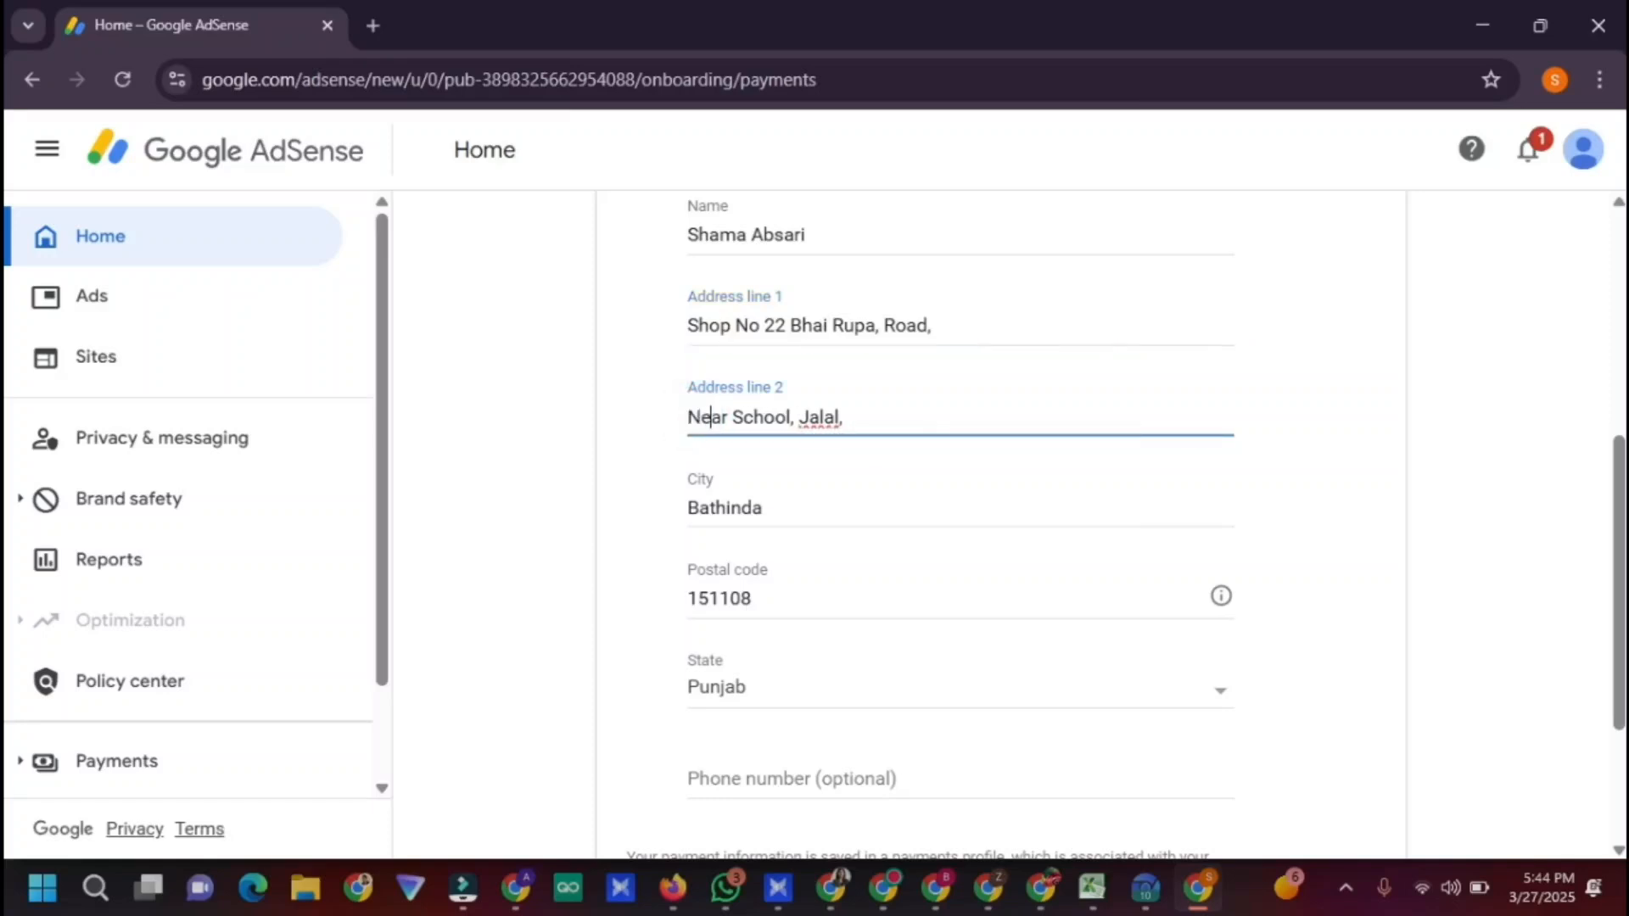
{"action": "left_click", "coordinate": [889, 422]}
{"action": "key", "text": "BackSpace"}
{"action": "left_click", "coordinate": [540, 883]}
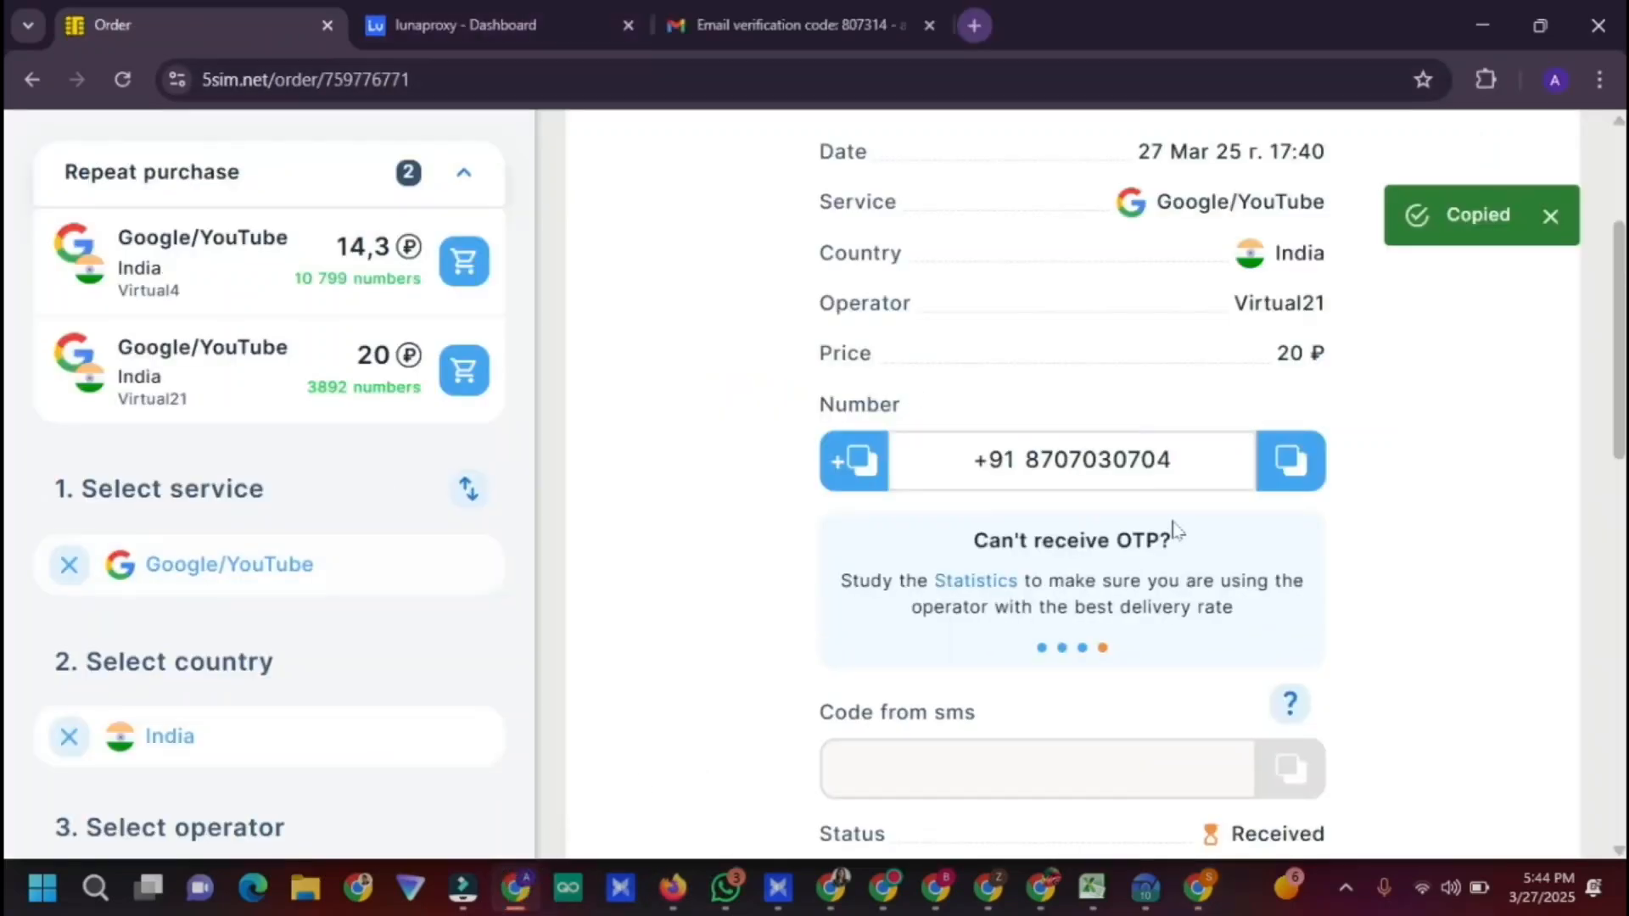
Paste the rented 5sim number into Phone number and submit the payments profile
{"action": "left_click", "coordinate": [1193, 892]}
{"action": "left_click", "coordinate": [905, 778]}
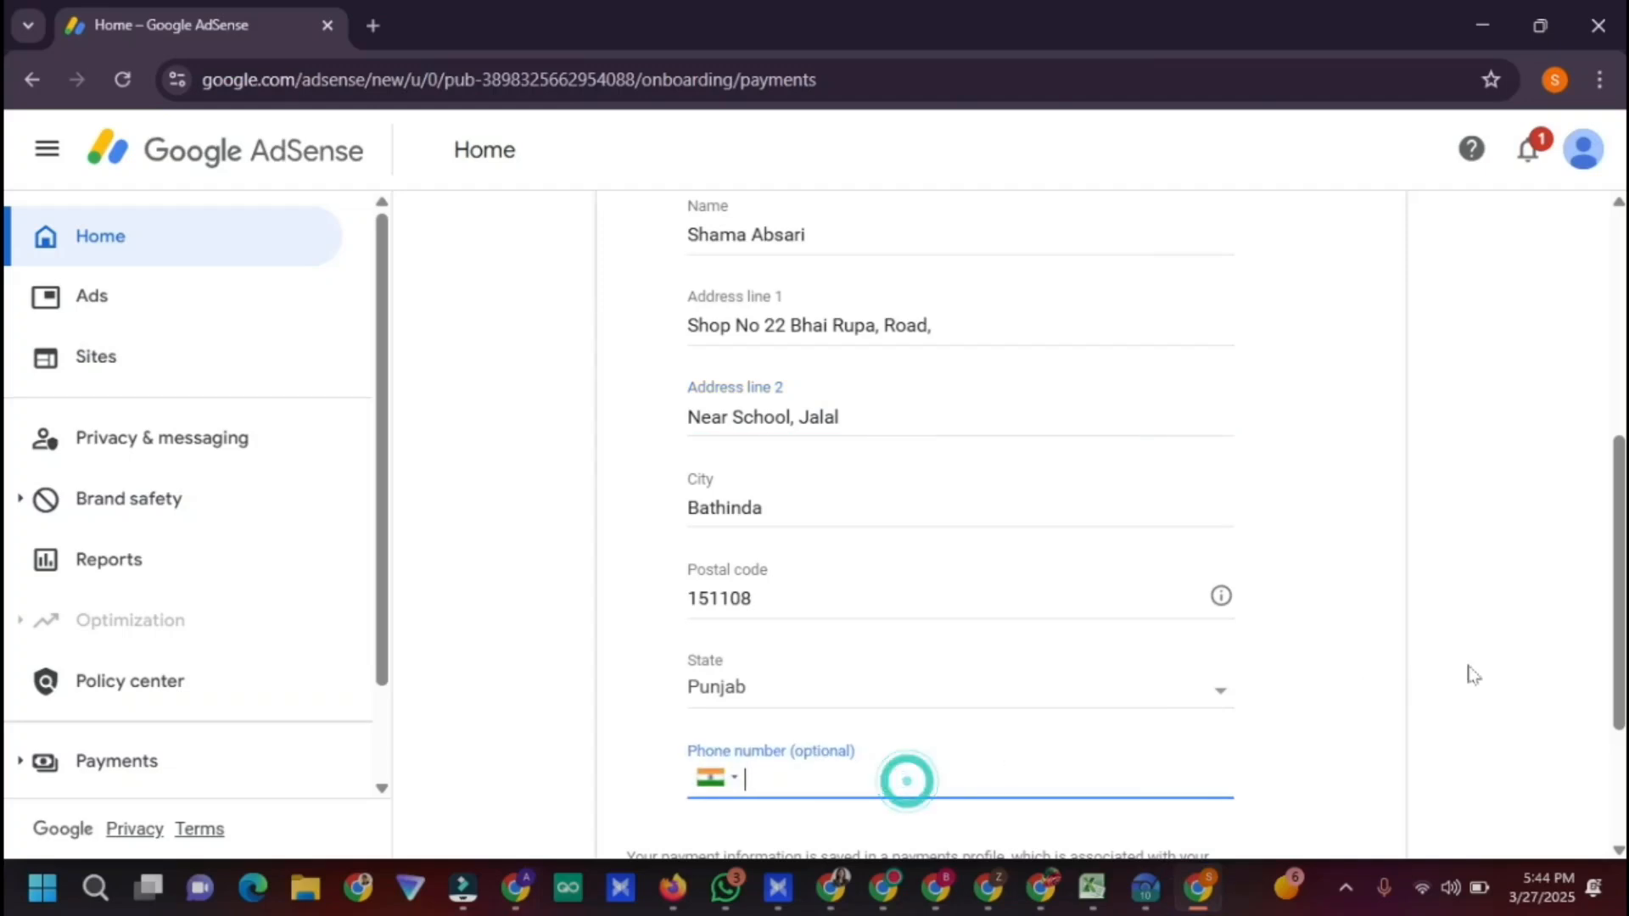
{"action": "scroll", "coordinate": [1616, 547], "scroll_direction": "down", "scroll_amount": 2}
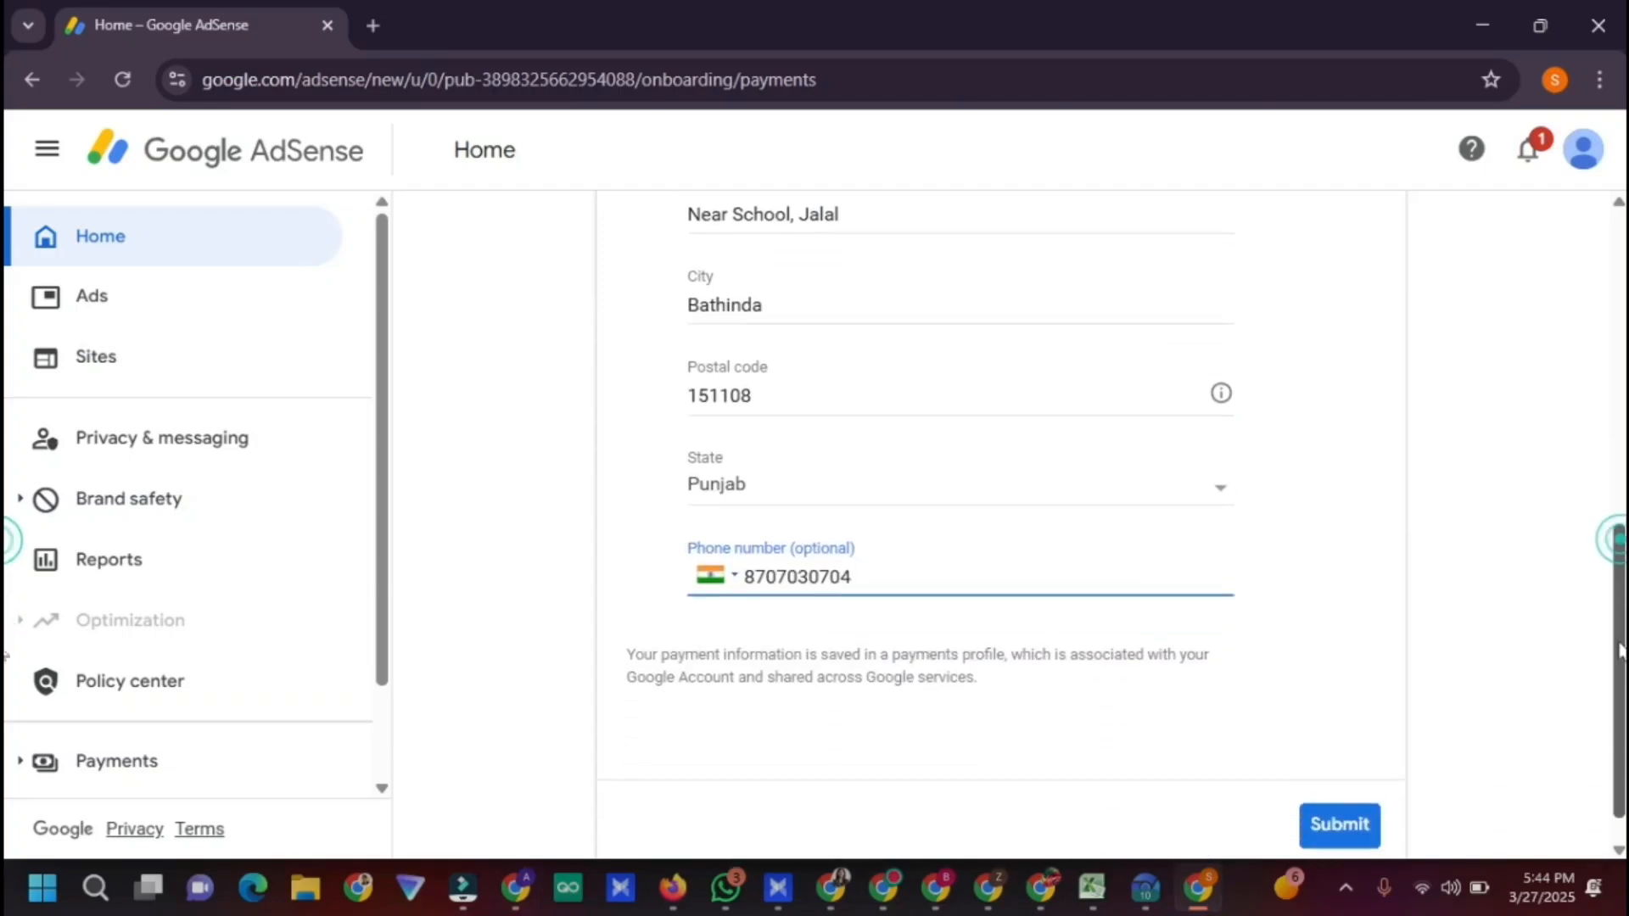
{"action": "left_click", "coordinate": [1336, 815]}
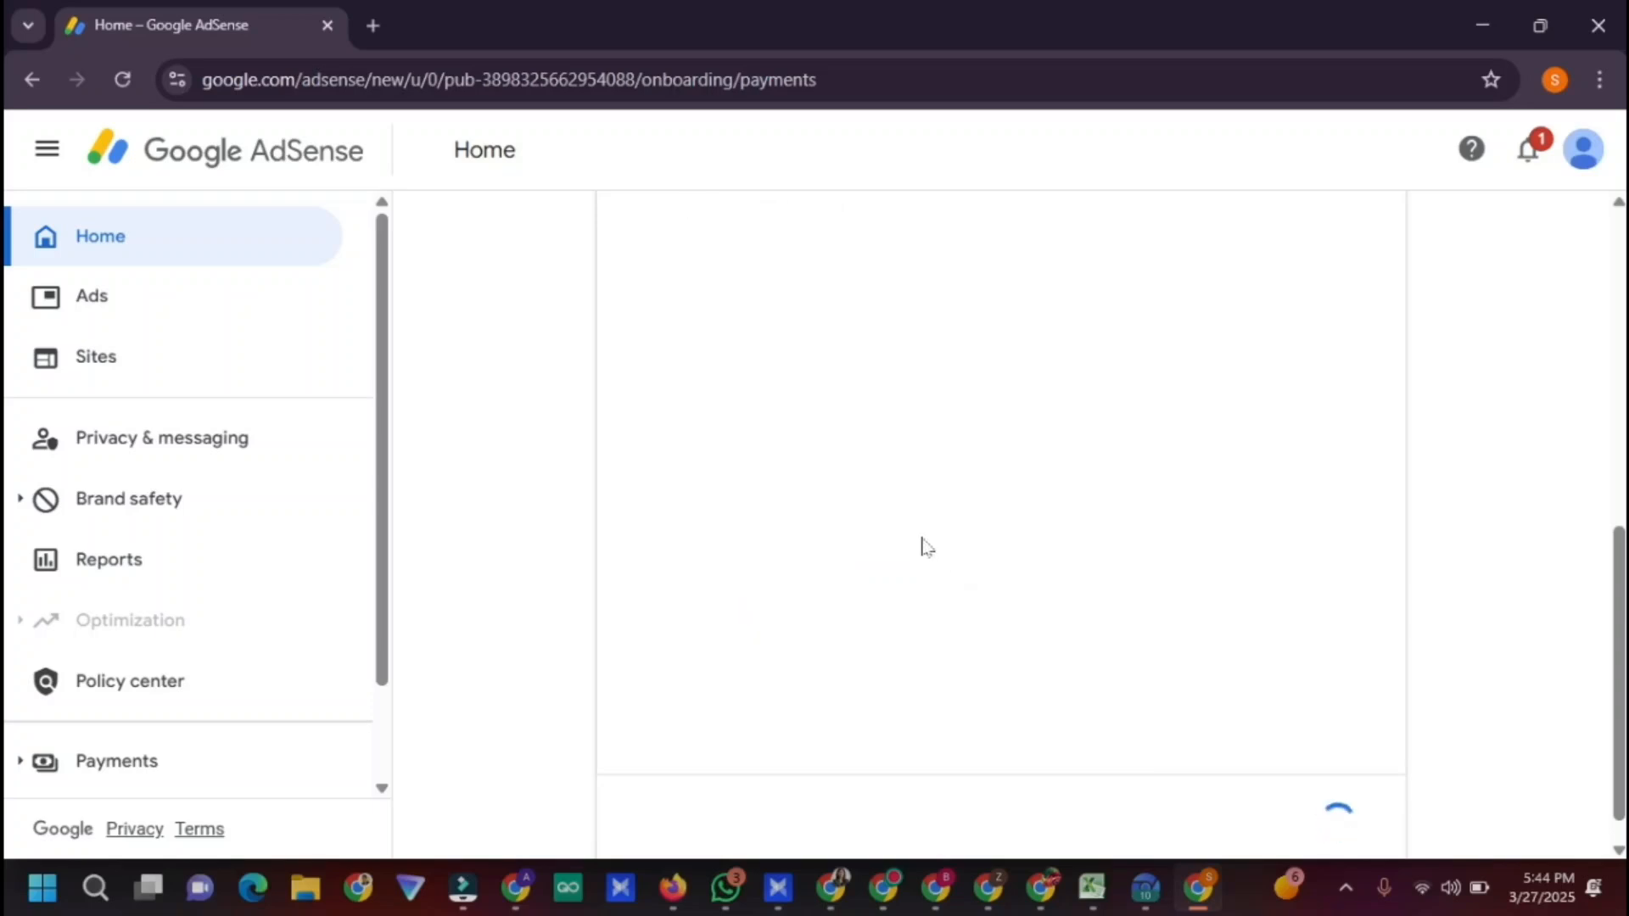
Have the verification code sent by text message (SMS) and check the 5sim order
{"action": "left_click", "coordinate": [640, 617]}
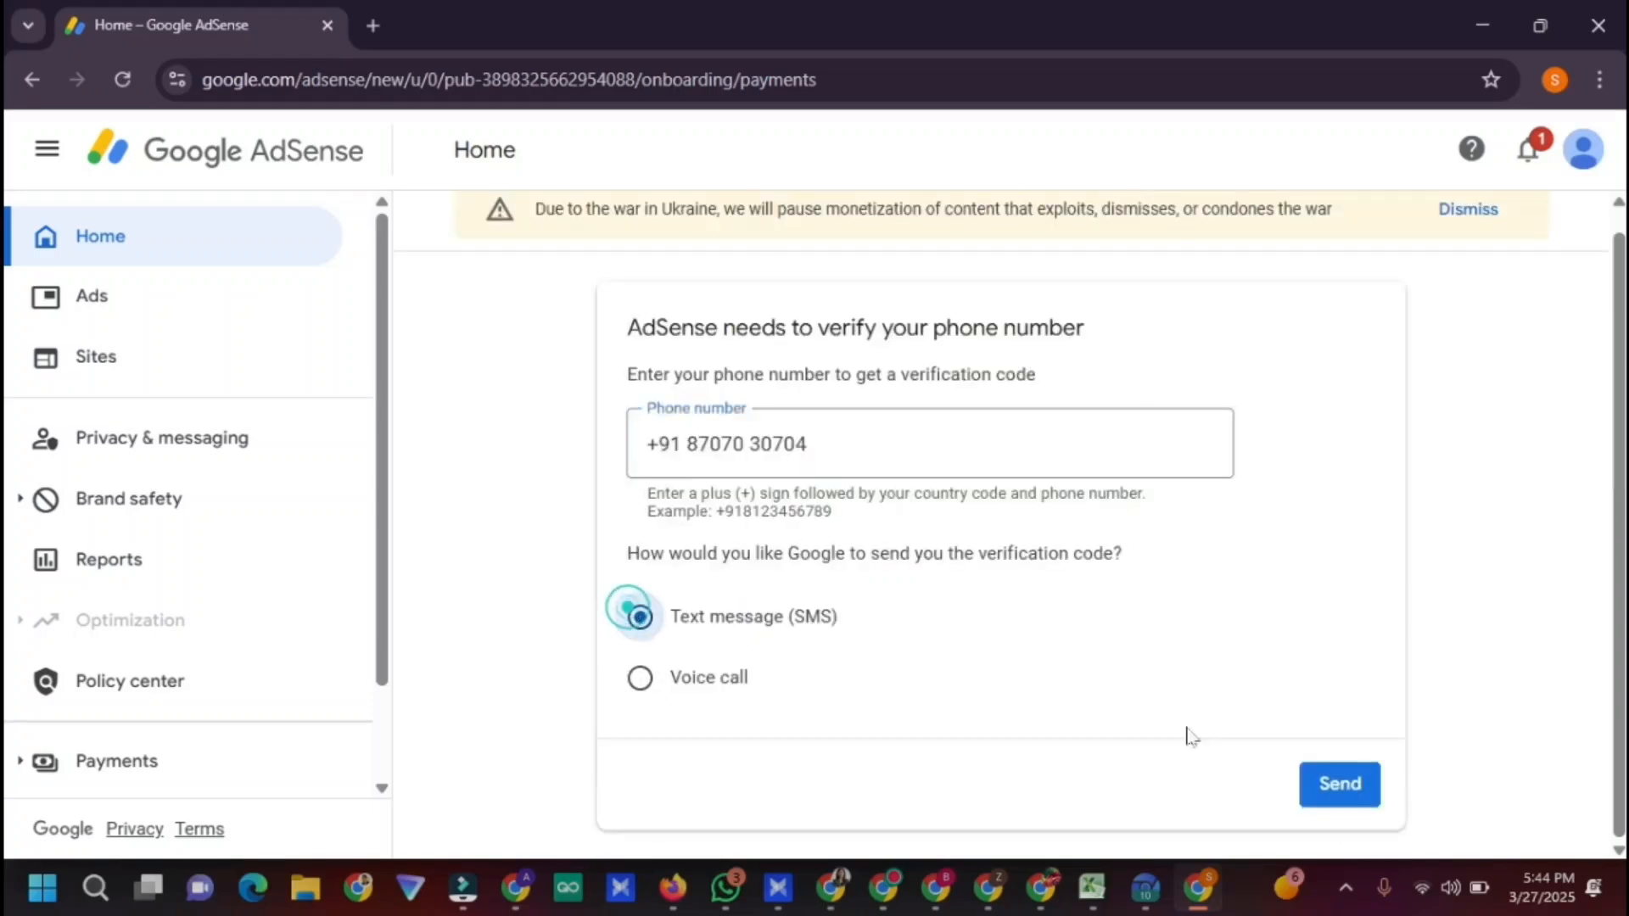
{"action": "left_click", "coordinate": [1361, 789]}
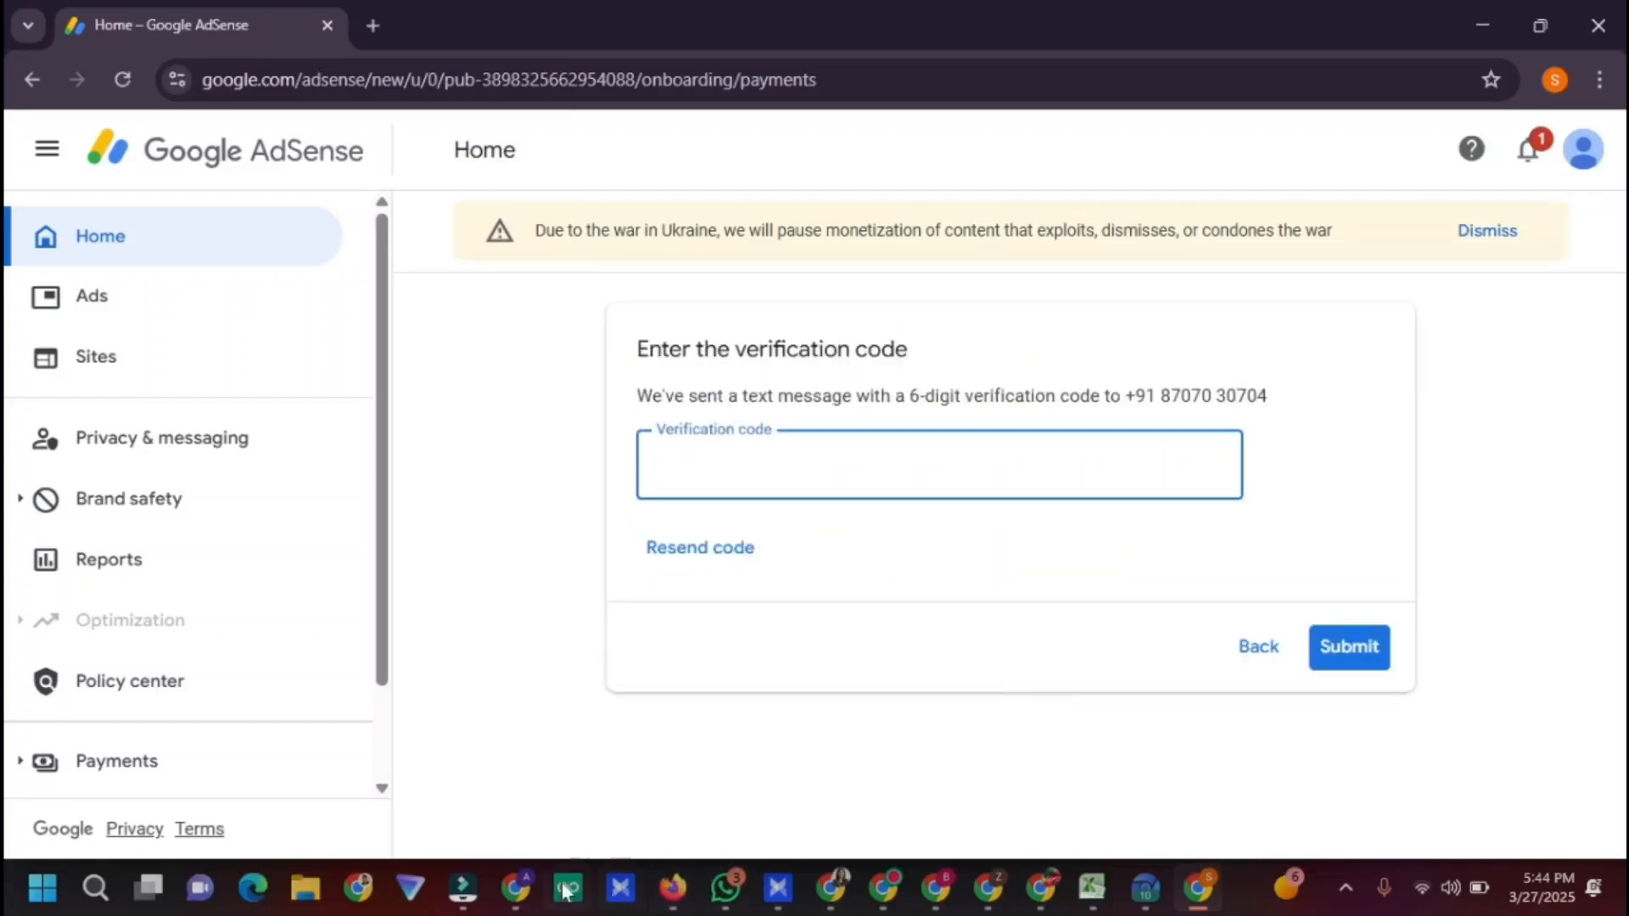
{"action": "left_click", "coordinate": [516, 887]}
Enter the 5sim SMS code as the verification code, submit it, and save the address
{"action": "scroll", "coordinate": [7, 416], "scroll_direction": "down", "scroll_amount": 2}
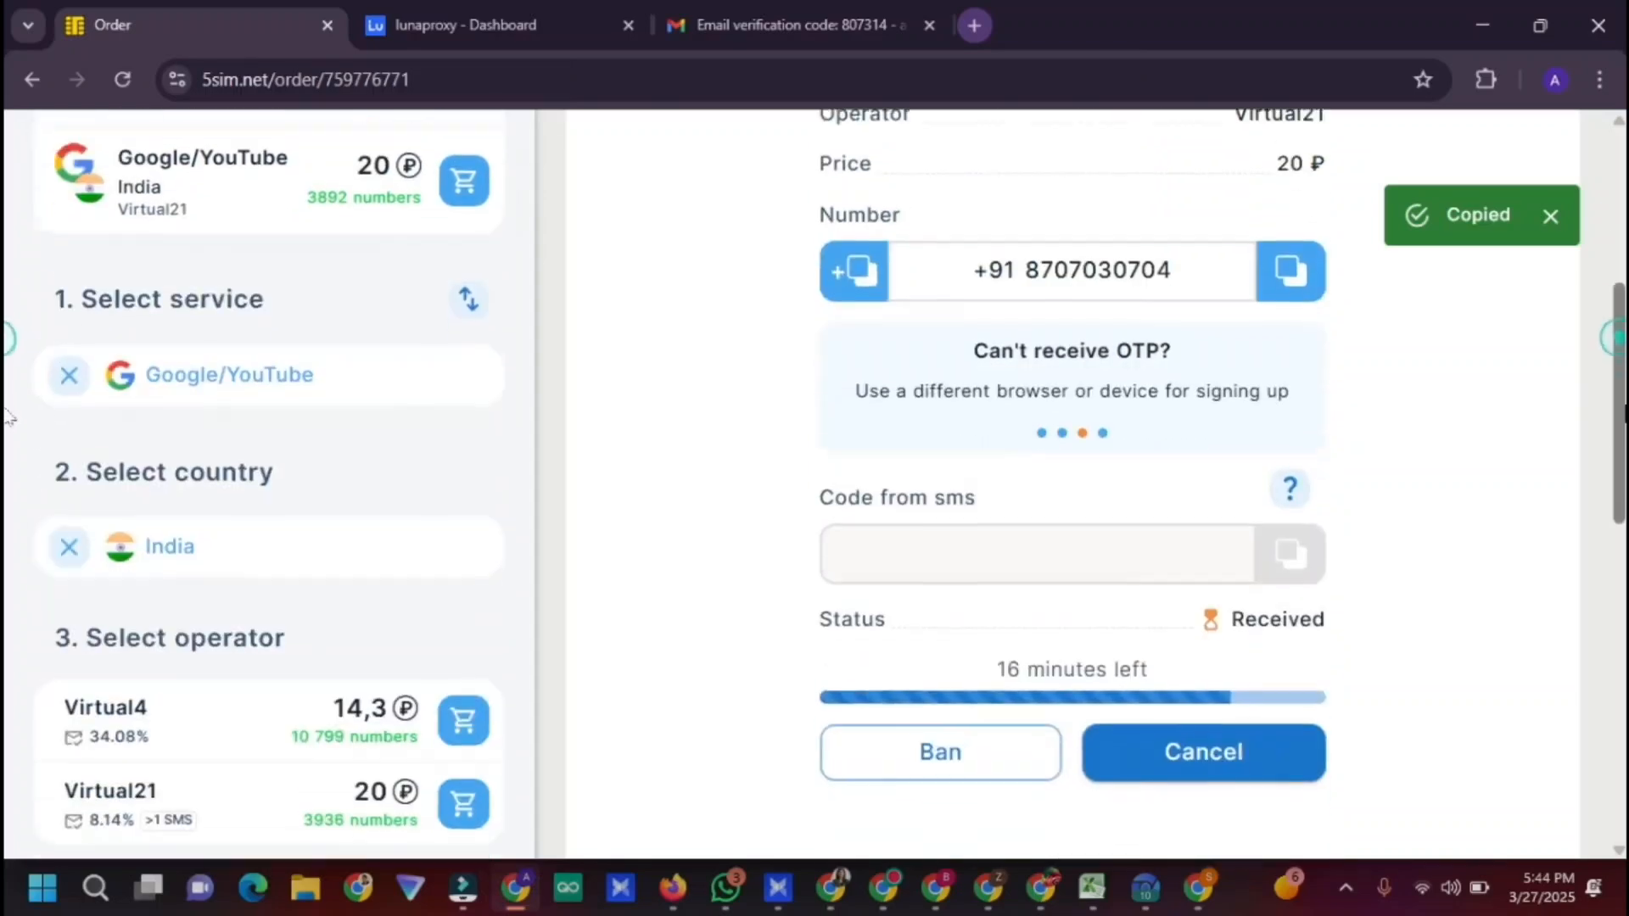
{"action": "scroll", "coordinate": [7, 412], "scroll_direction": "up", "scroll_amount": 1}
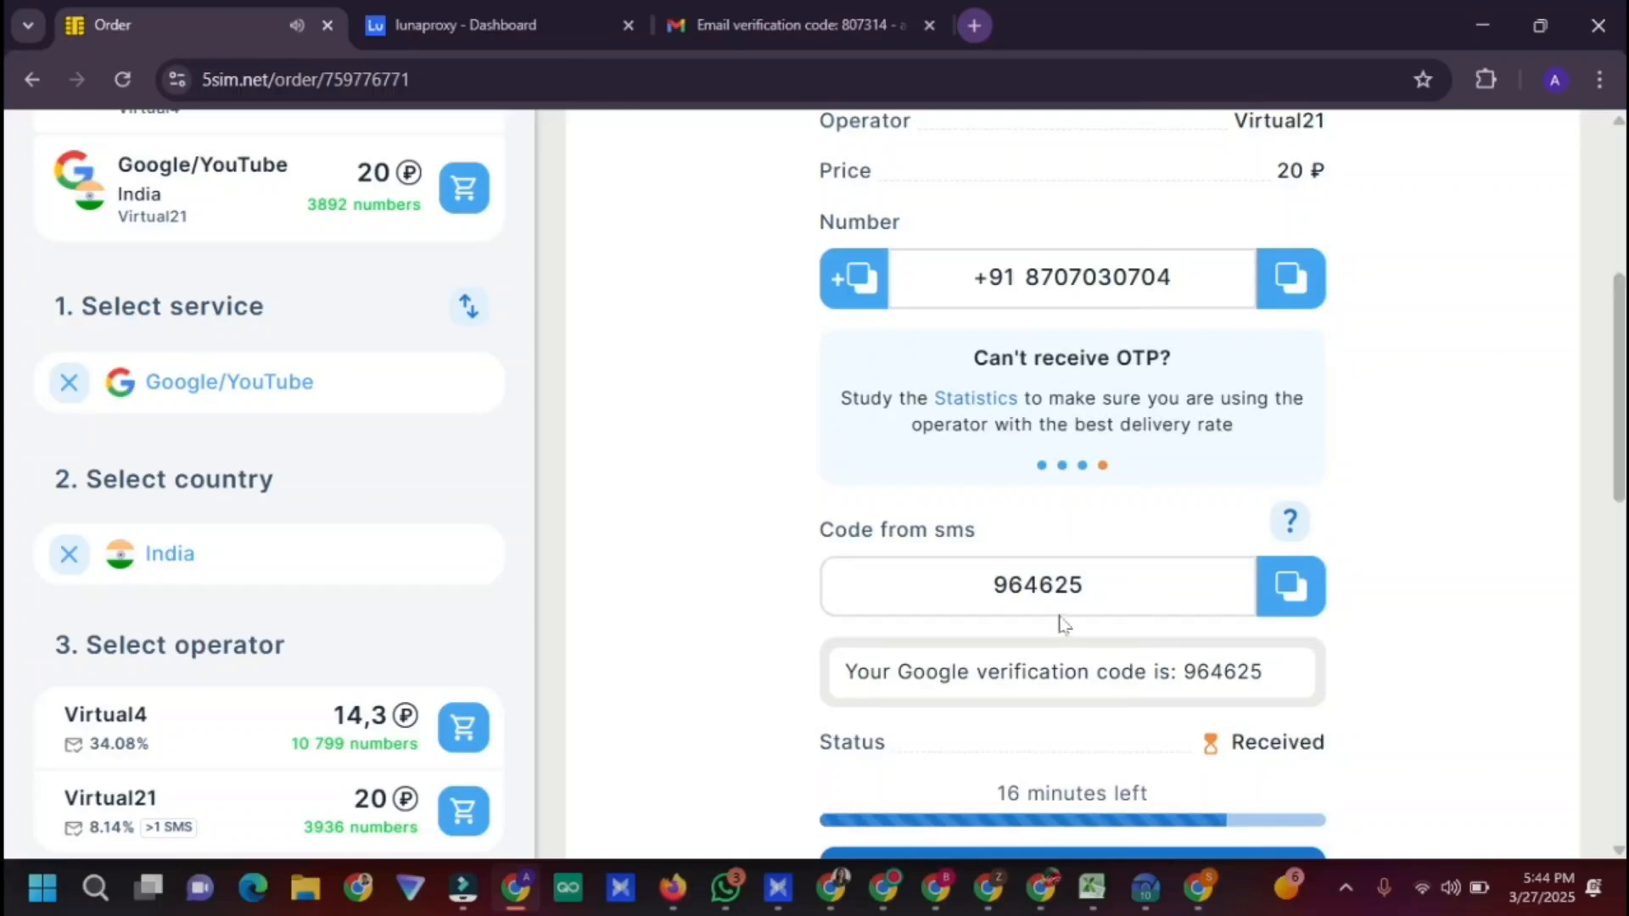
{"action": "double_click", "coordinate": [1058, 586]}
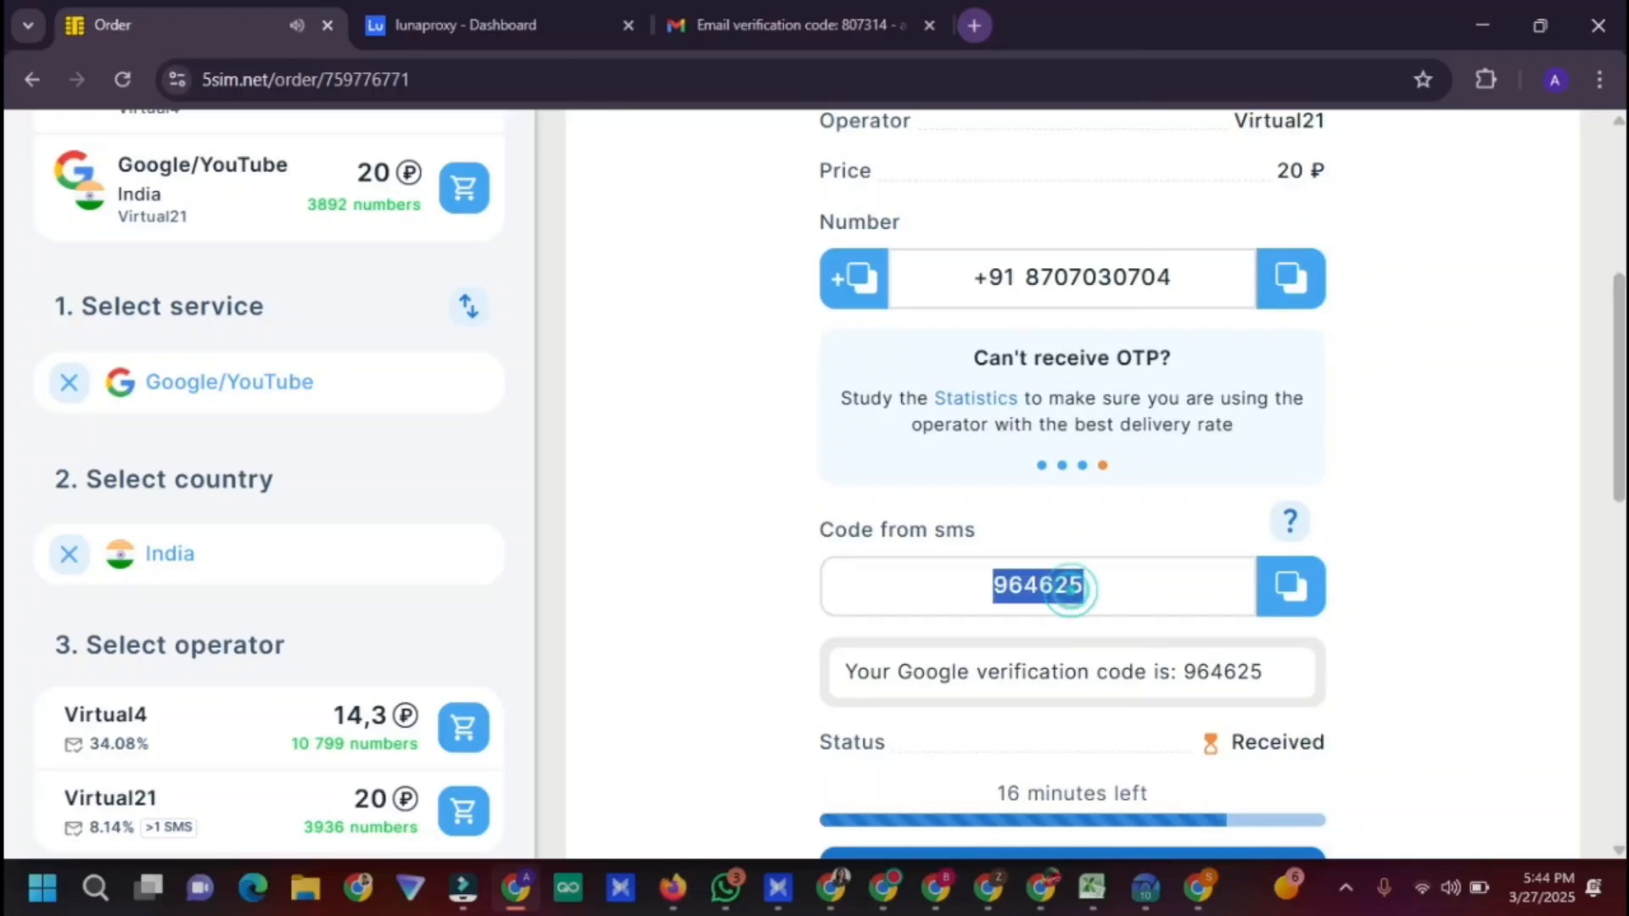
{"action": "left_click", "coordinate": [1196, 888]}
{"action": "key", "text": "ctrl+v"}
{"action": "left_click", "coordinate": [1339, 649]}
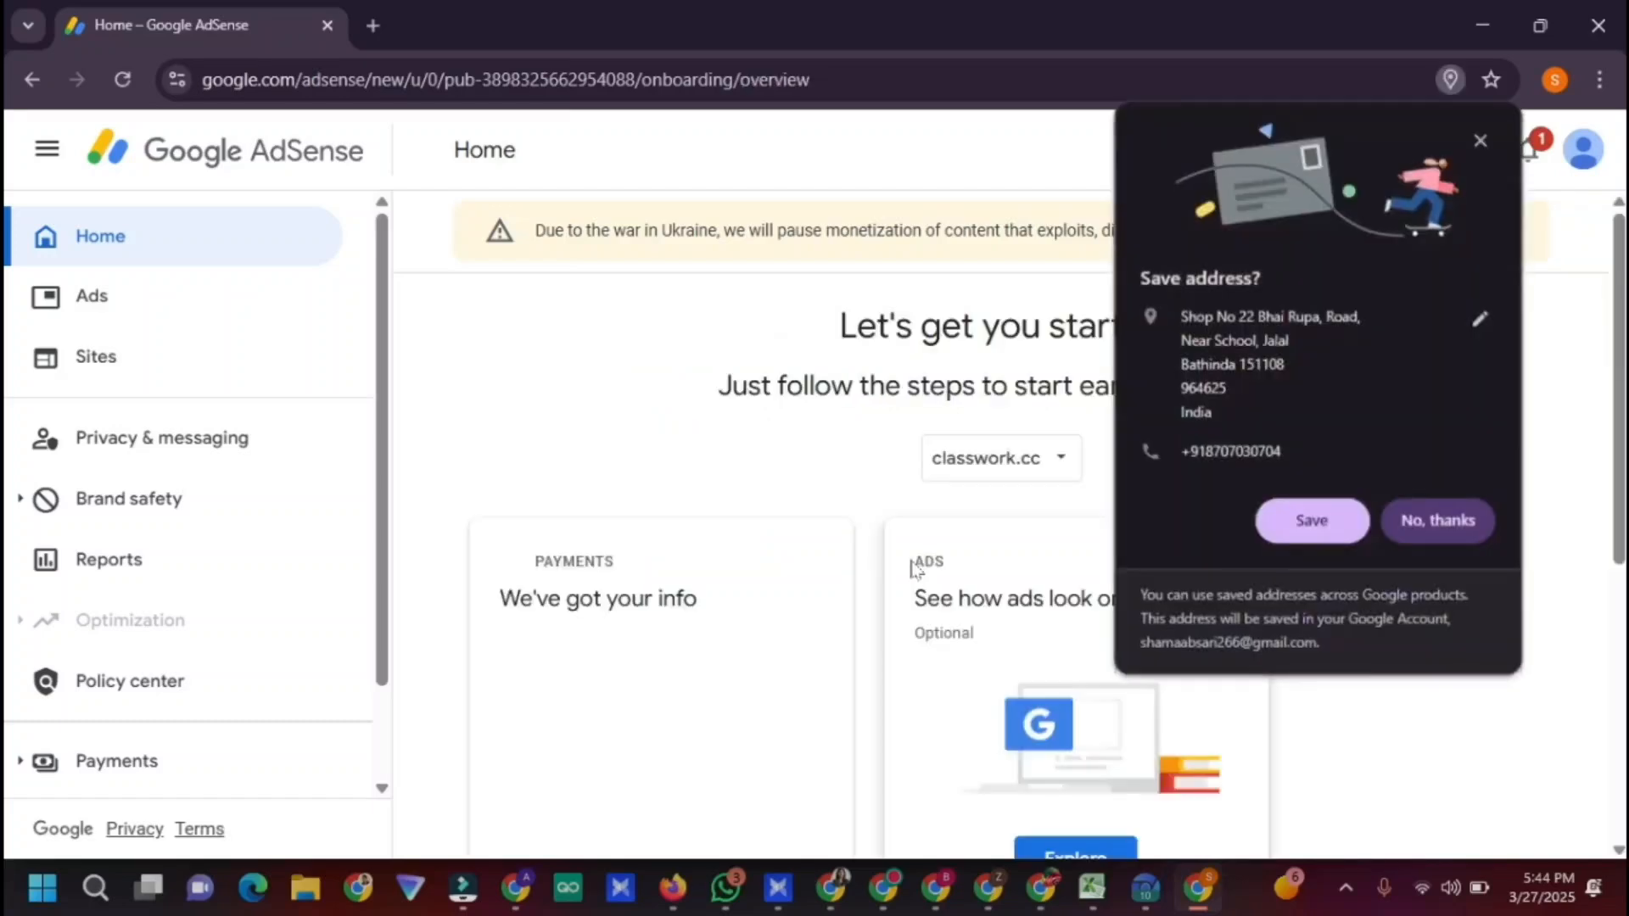
{"action": "left_click", "coordinate": [1311, 520]}
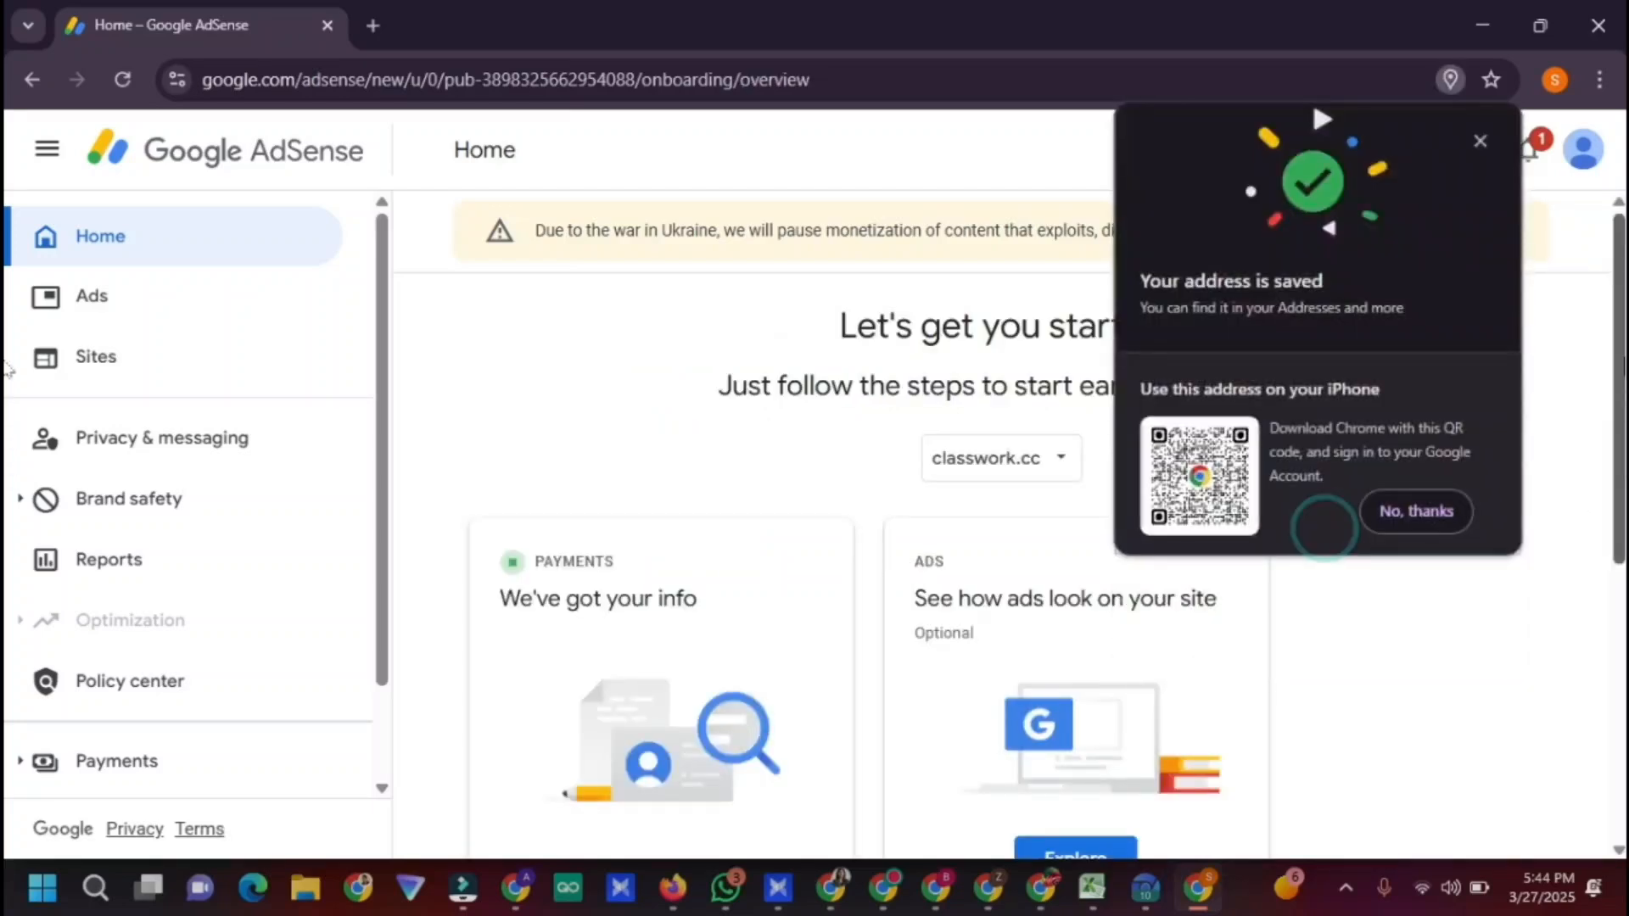
{"action": "scroll", "coordinate": [582, 373], "scroll_direction": "down", "scroll_amount": 5}
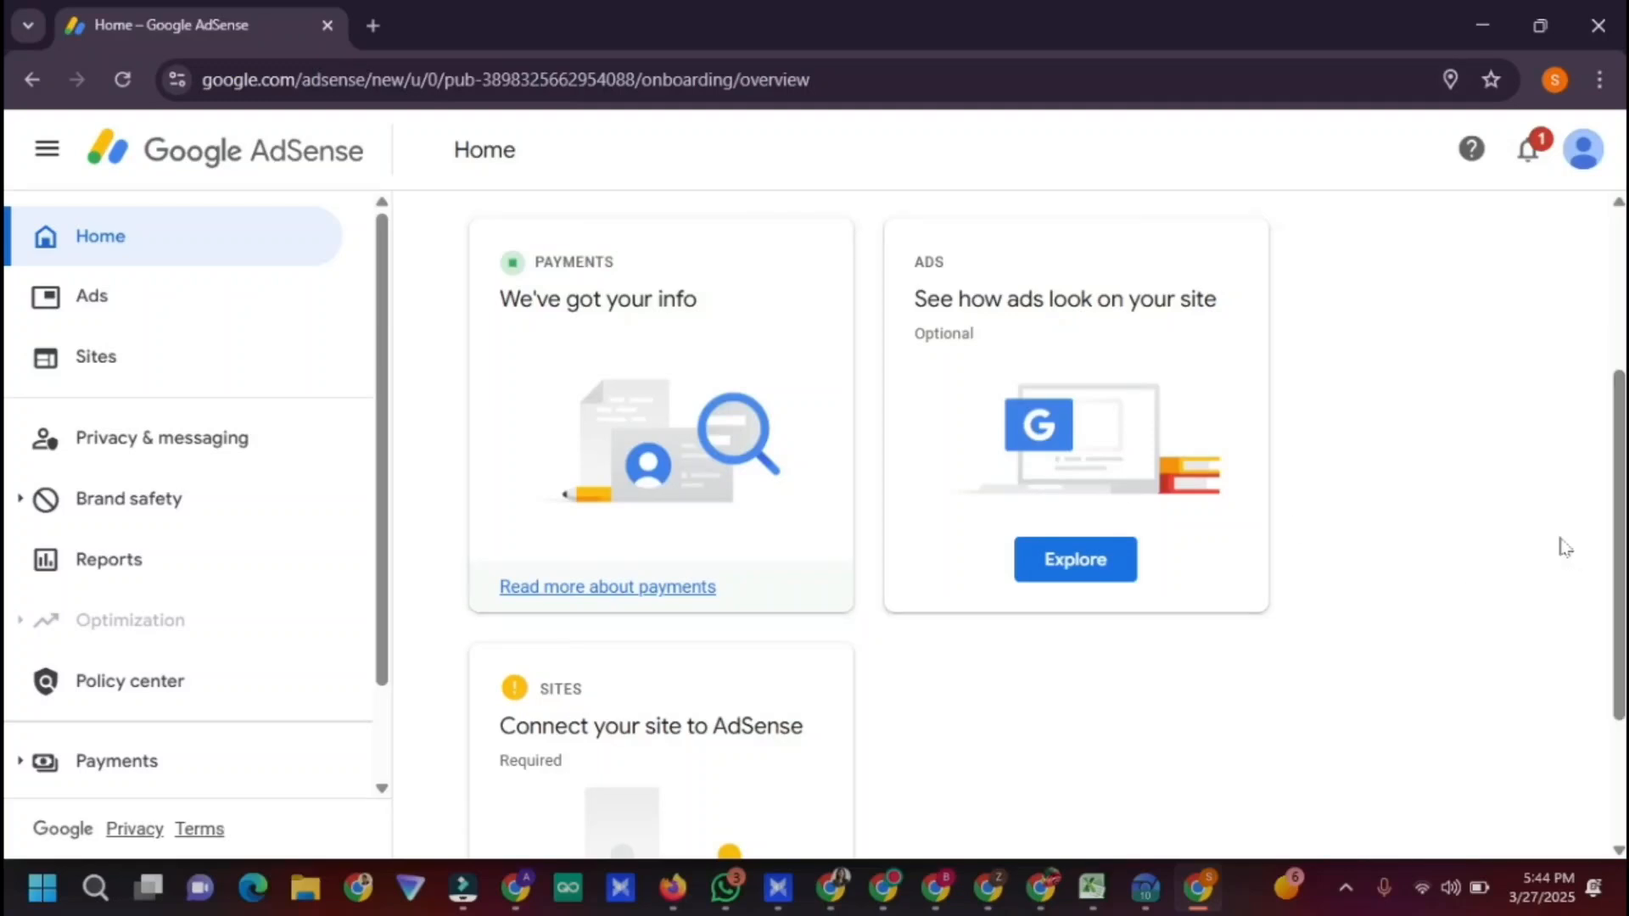
{"action": "scroll", "coordinate": [1235, 705], "scroll_direction": "up", "scroll_amount": 3}
Switch on Auto ads for classwork.cc, apply and save them, then begin connecting the site
{"action": "left_click", "coordinate": [1052, 774]}
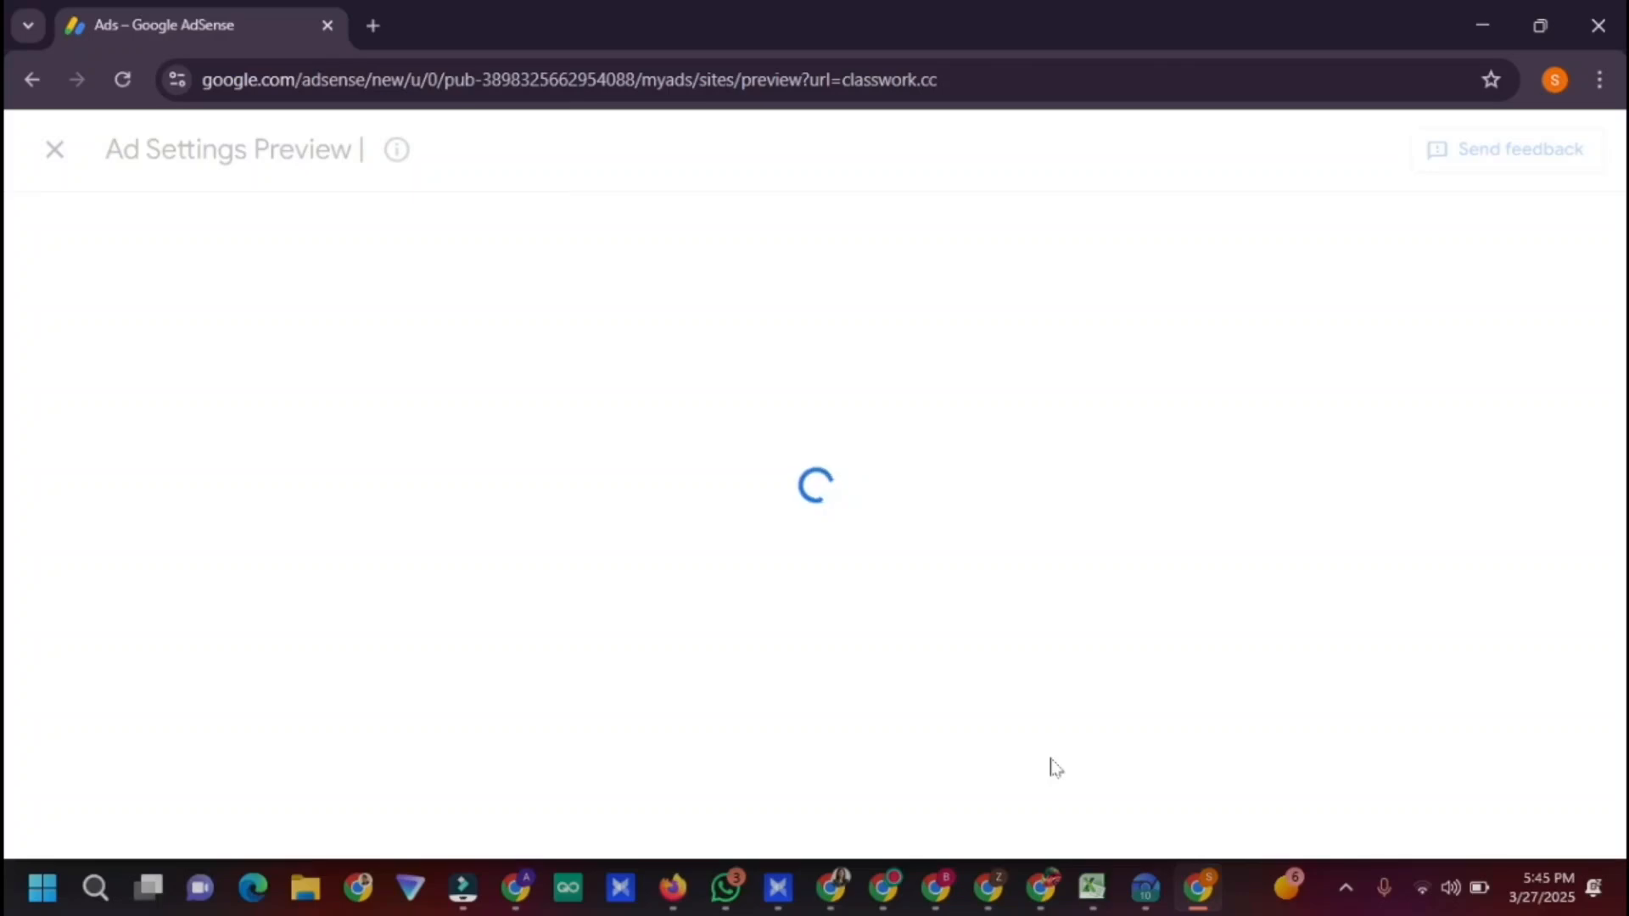
{"action": "left_click", "coordinate": [1111, 745]}
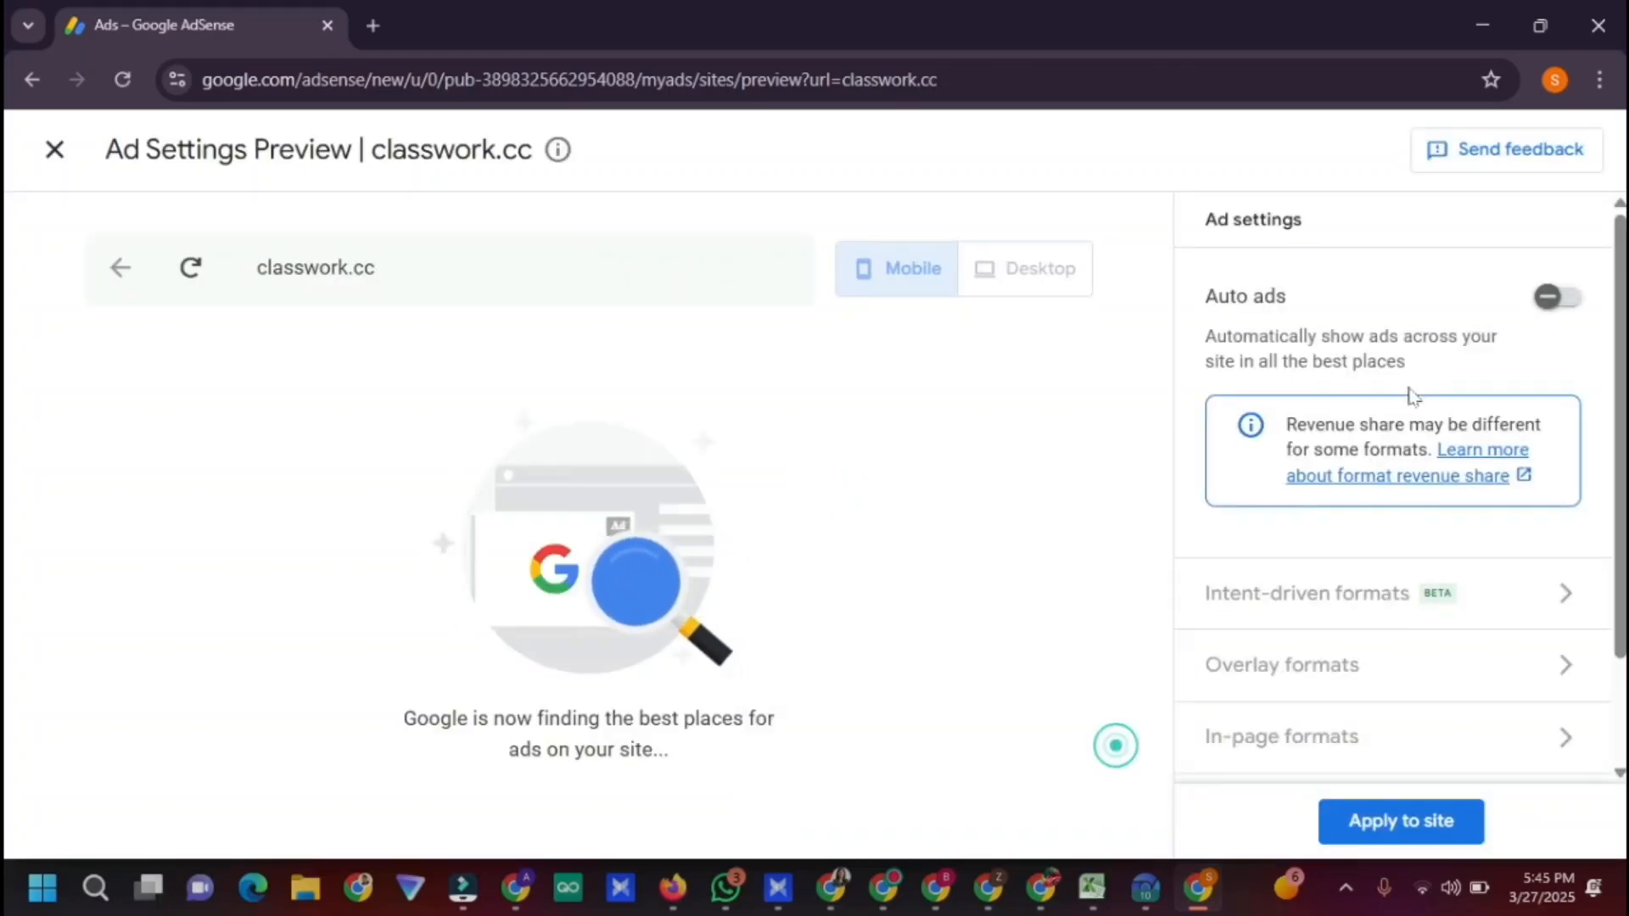
{"action": "left_click", "coordinate": [1559, 296]}
{"action": "scroll", "coordinate": [1475, 661], "scroll_direction": "down", "scroll_amount": 2}
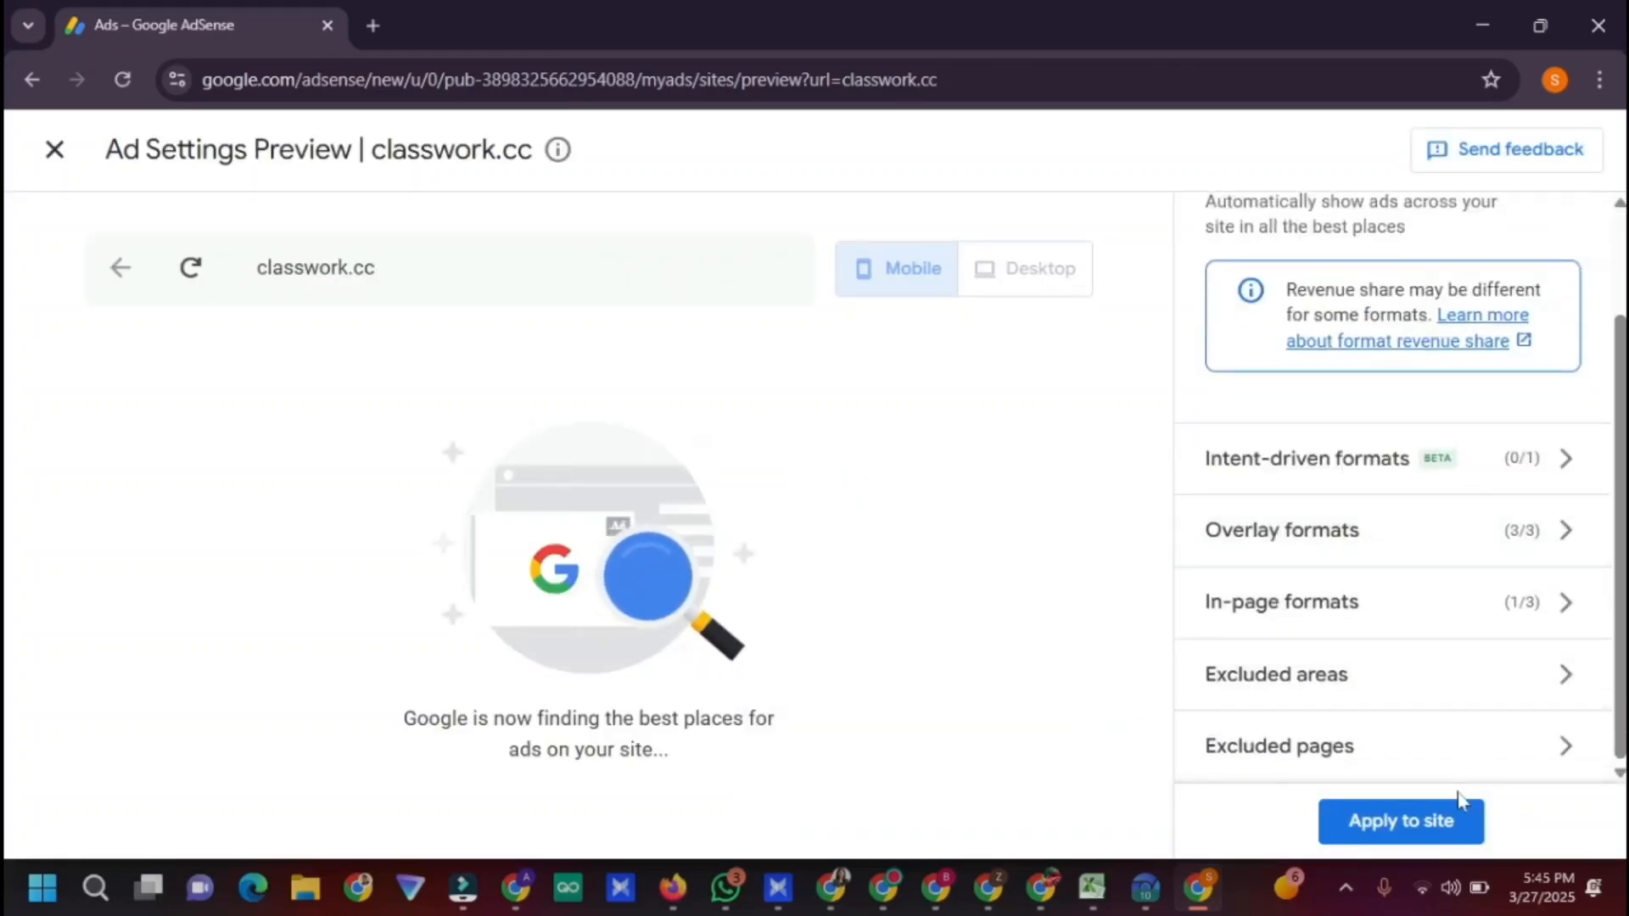
{"action": "left_click", "coordinate": [1436, 821]}
{"action": "left_click", "coordinate": [1107, 670]}
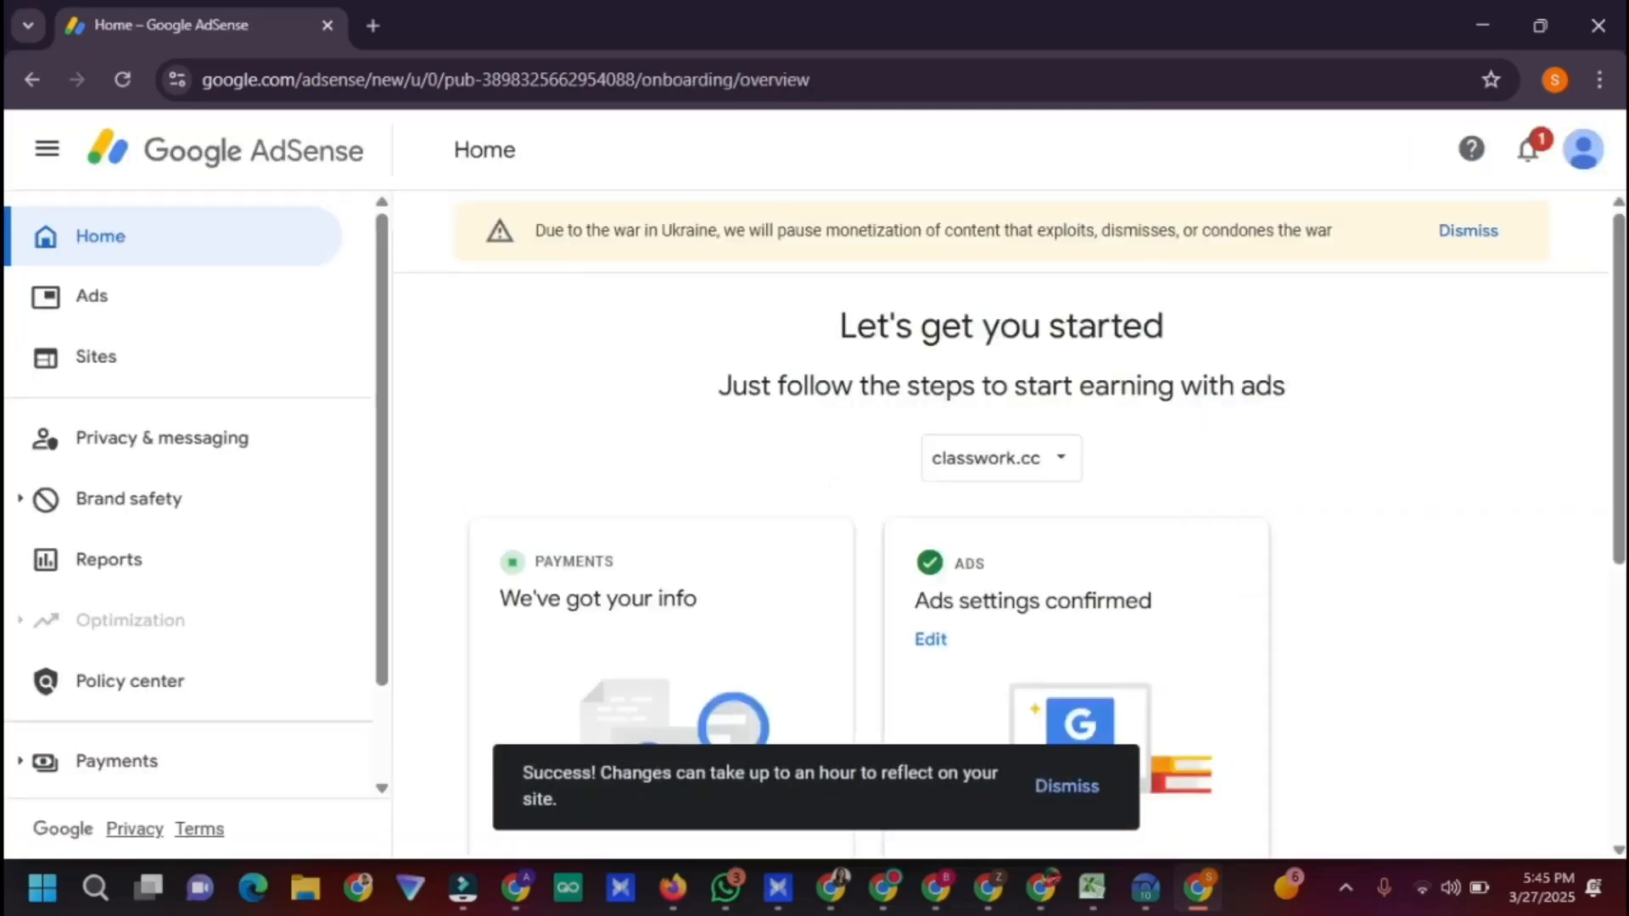
{"action": "scroll", "coordinate": [1015, 603], "scroll_direction": "down", "scroll_amount": 6}
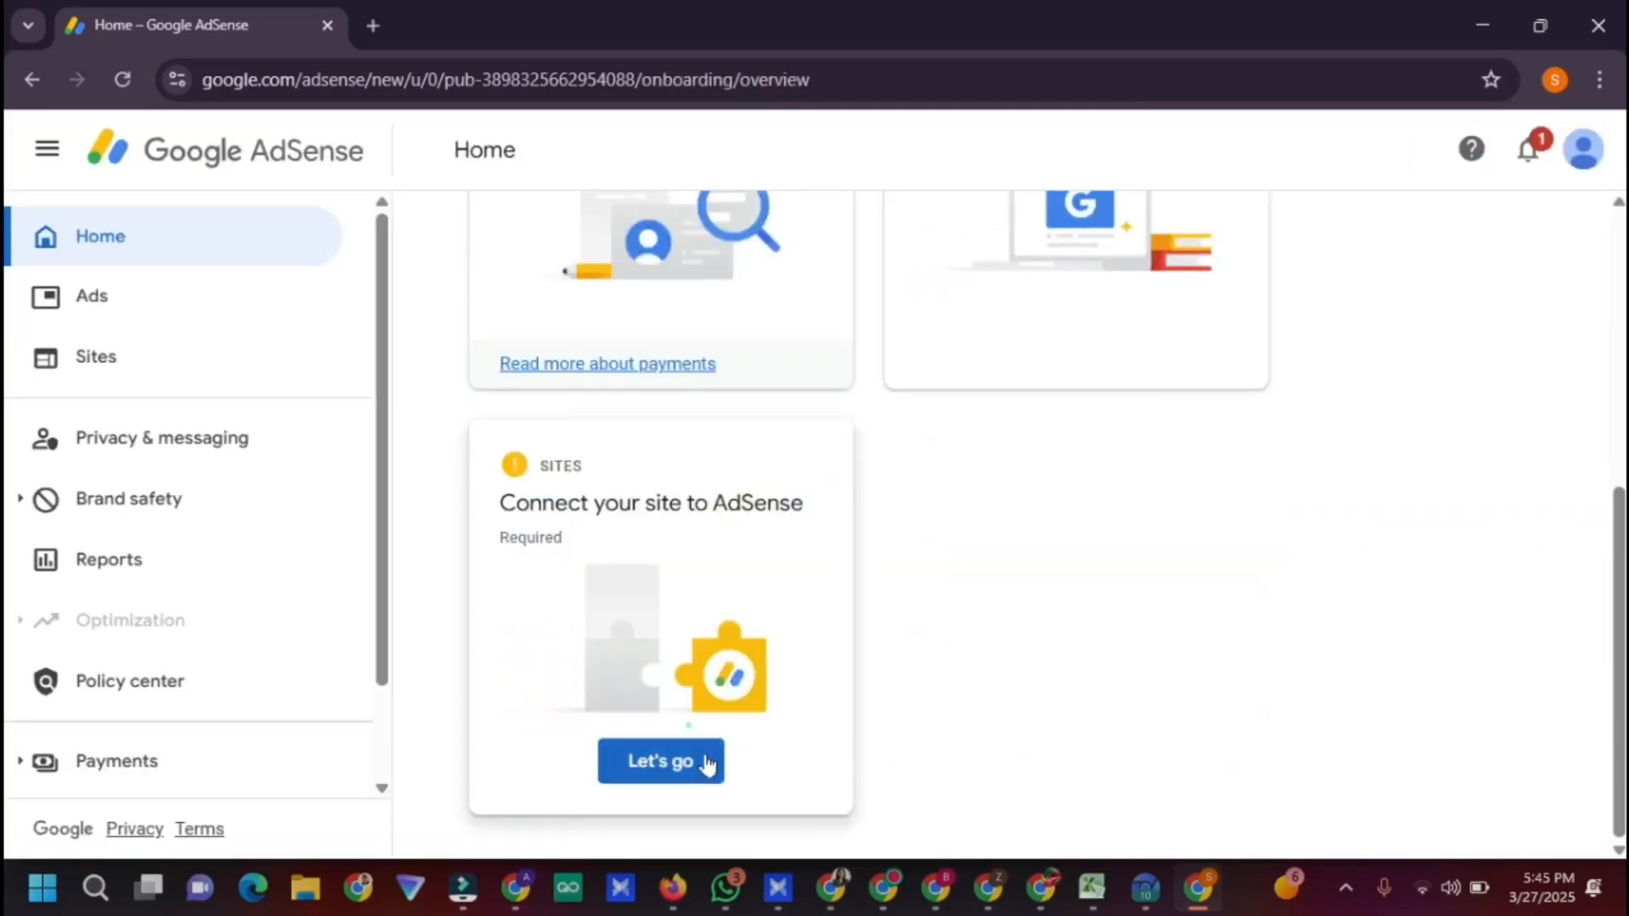
{"action": "left_click", "coordinate": [705, 760]}
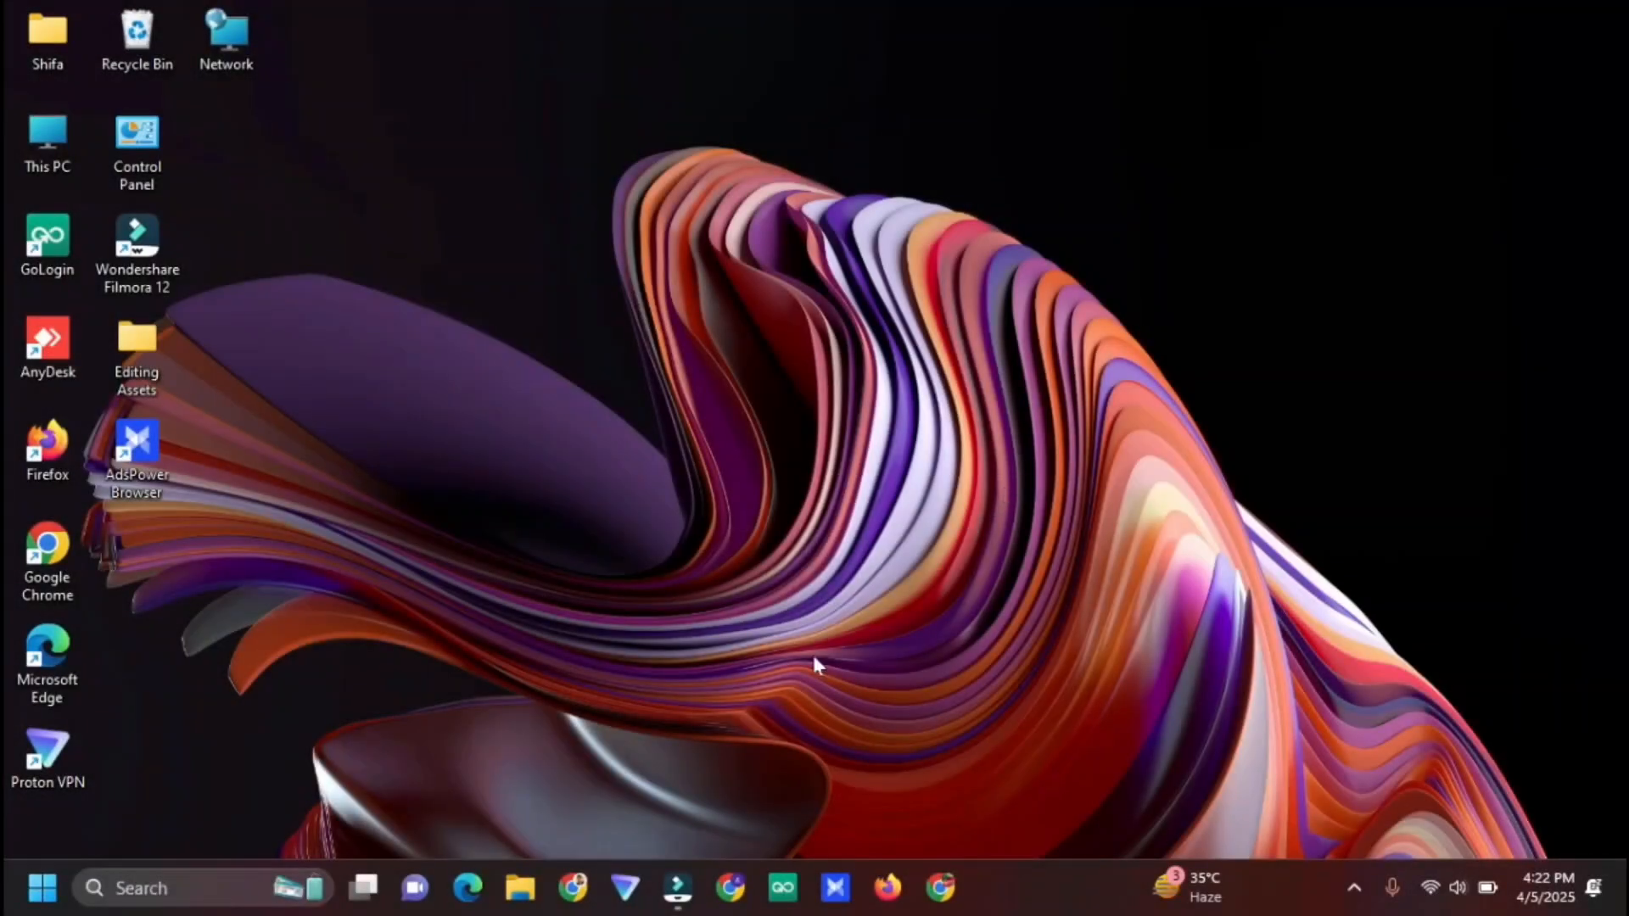
Launch Chrome and switch to the second account's browser profile
{"action": "left_click", "coordinate": [730, 891]}
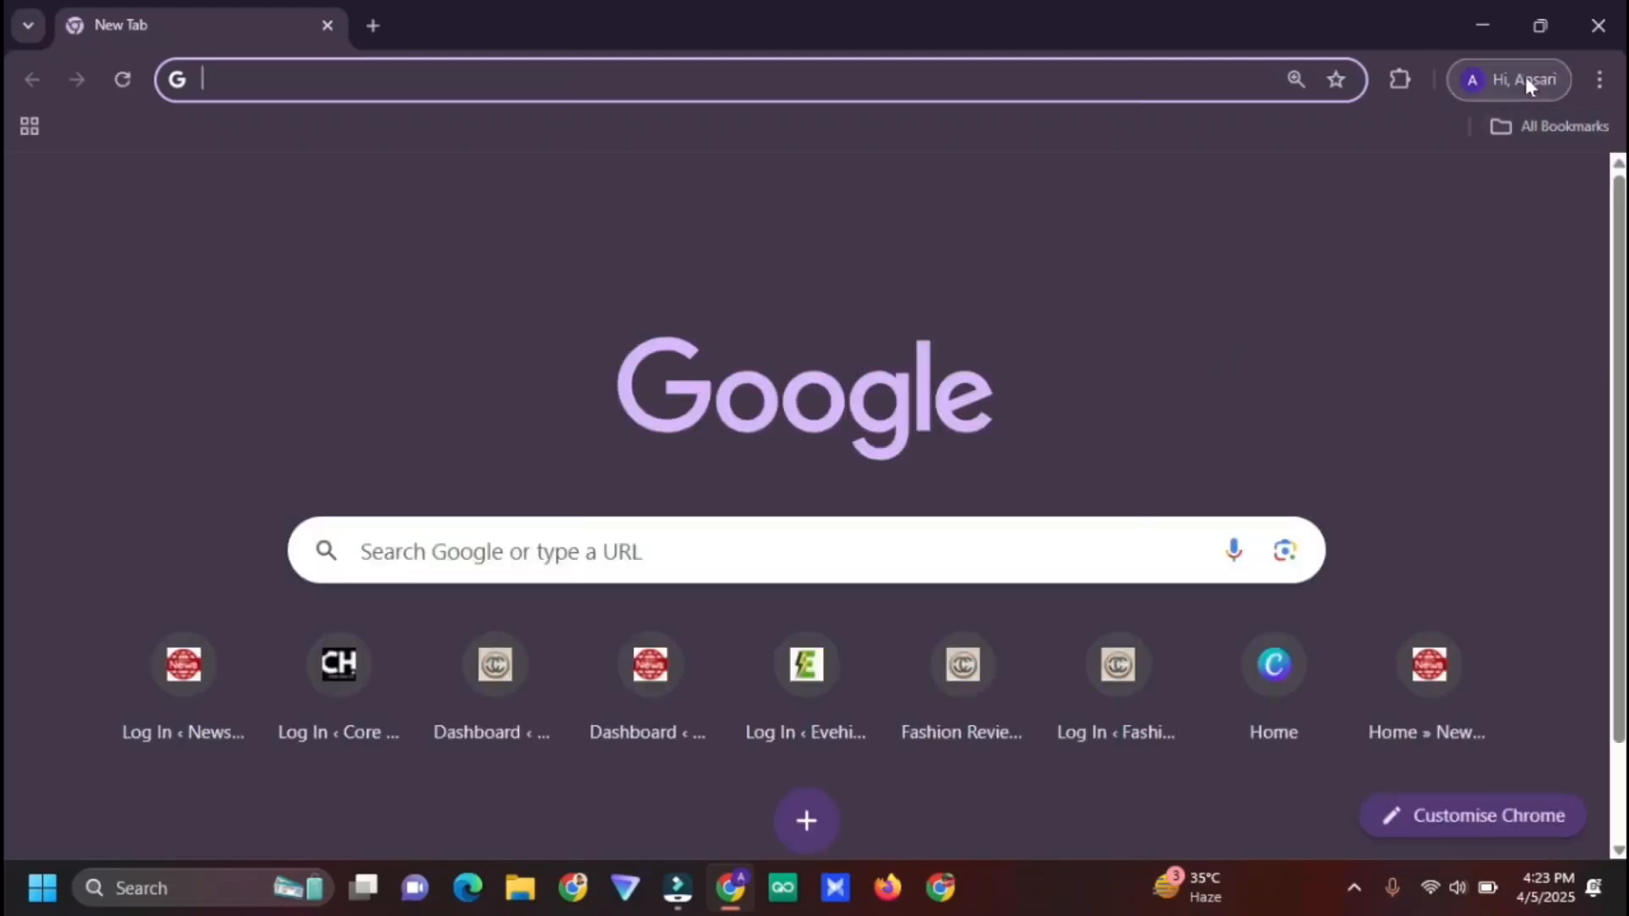
{"action": "left_click", "coordinate": [1525, 77]}
{"action": "scroll", "coordinate": [1330, 521], "scroll_direction": "down", "scroll_amount": 5}
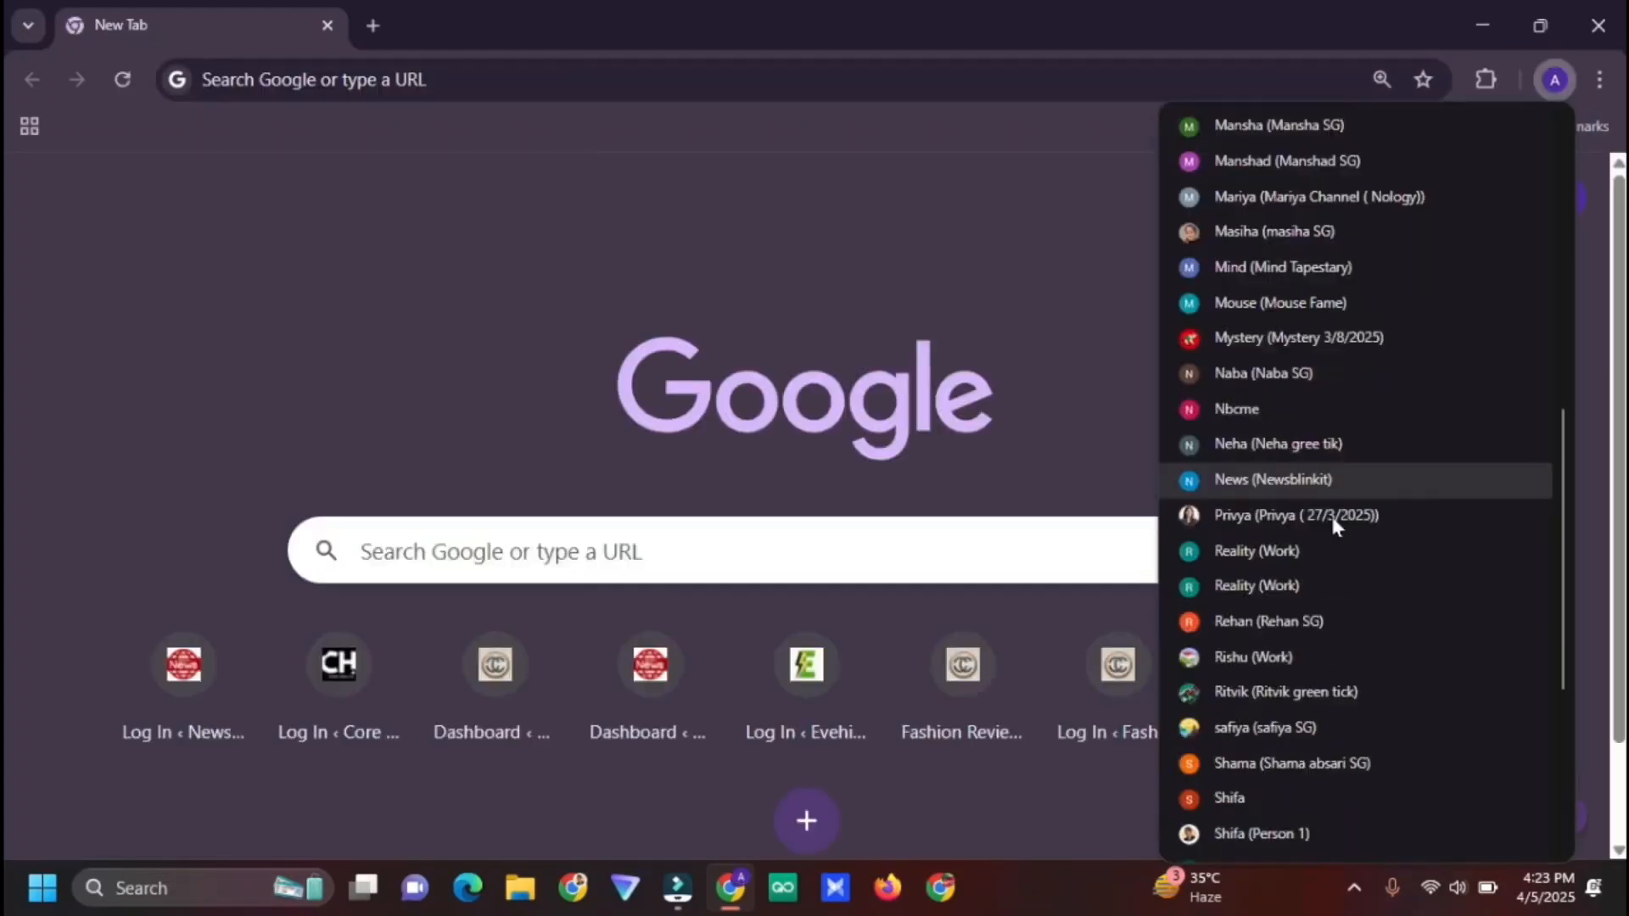
{"action": "left_click", "coordinate": [1341, 761]}
Search Google for 'adsense' and sign up to AdSense with the existing Google account
{"action": "left_click", "coordinate": [795, 454]}
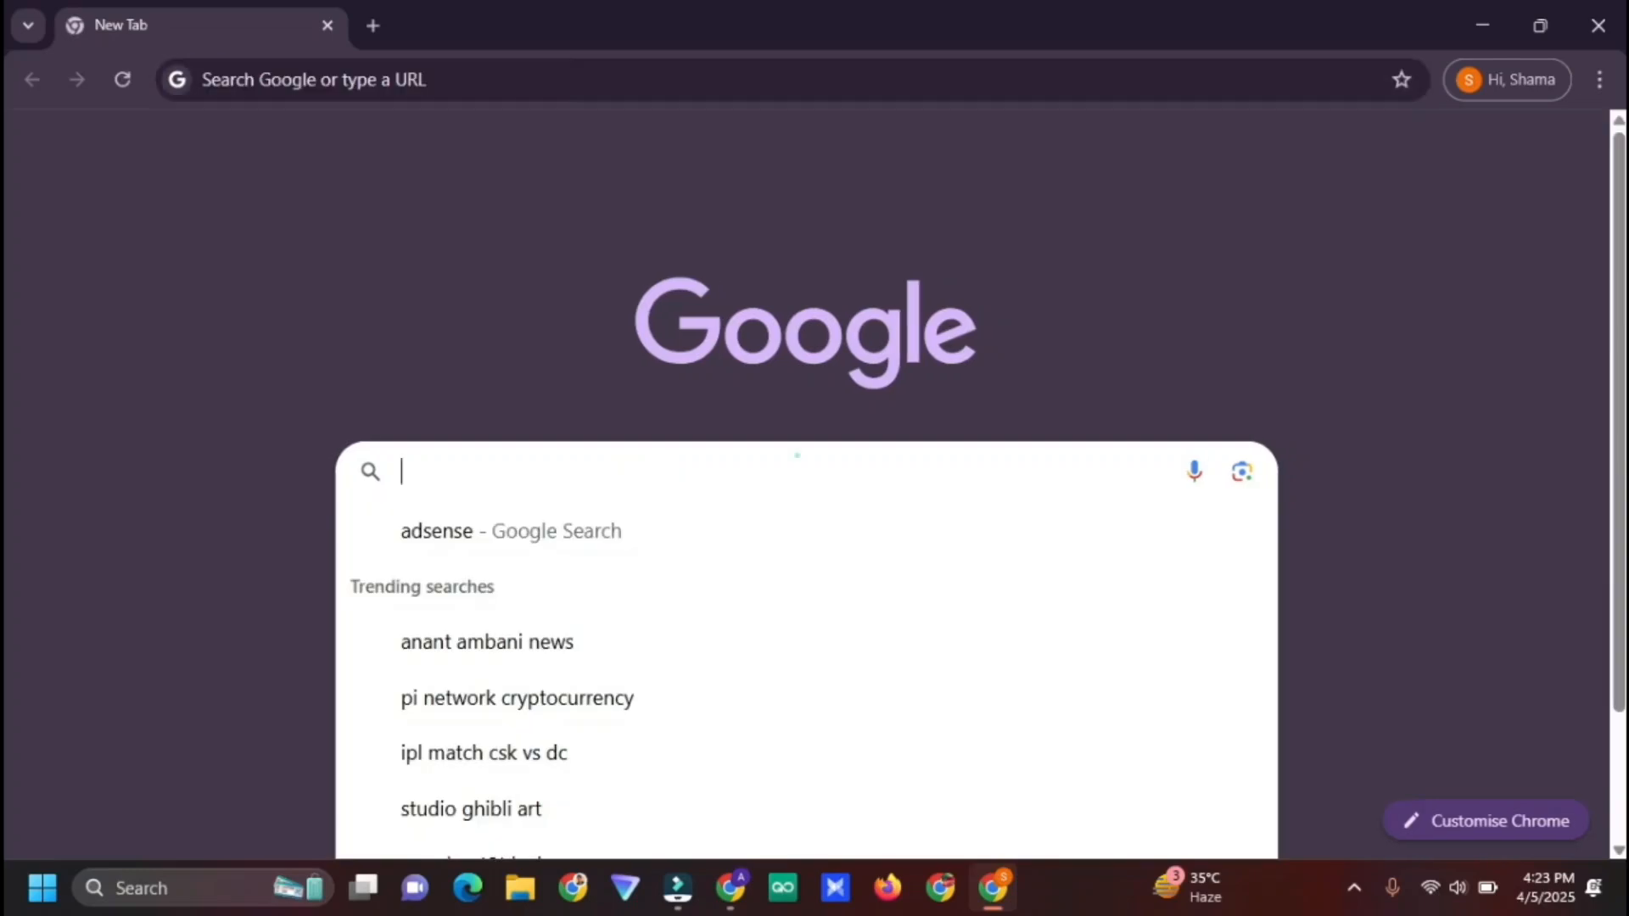
{"action": "left_click", "coordinate": [424, 526]}
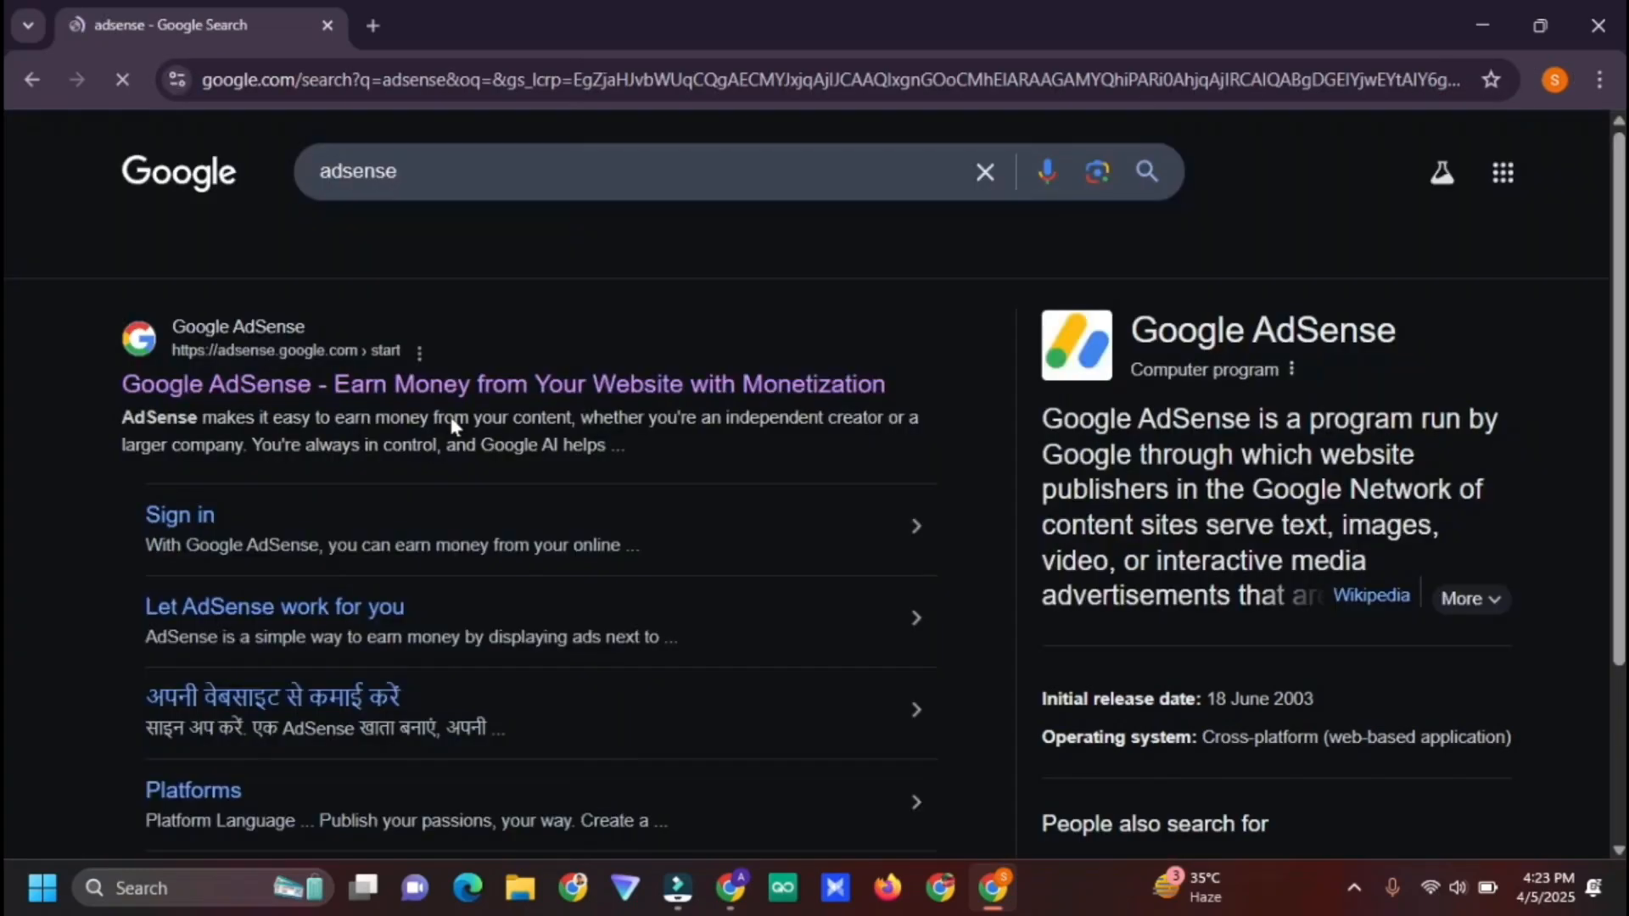
{"action": "left_click", "coordinate": [410, 387]}
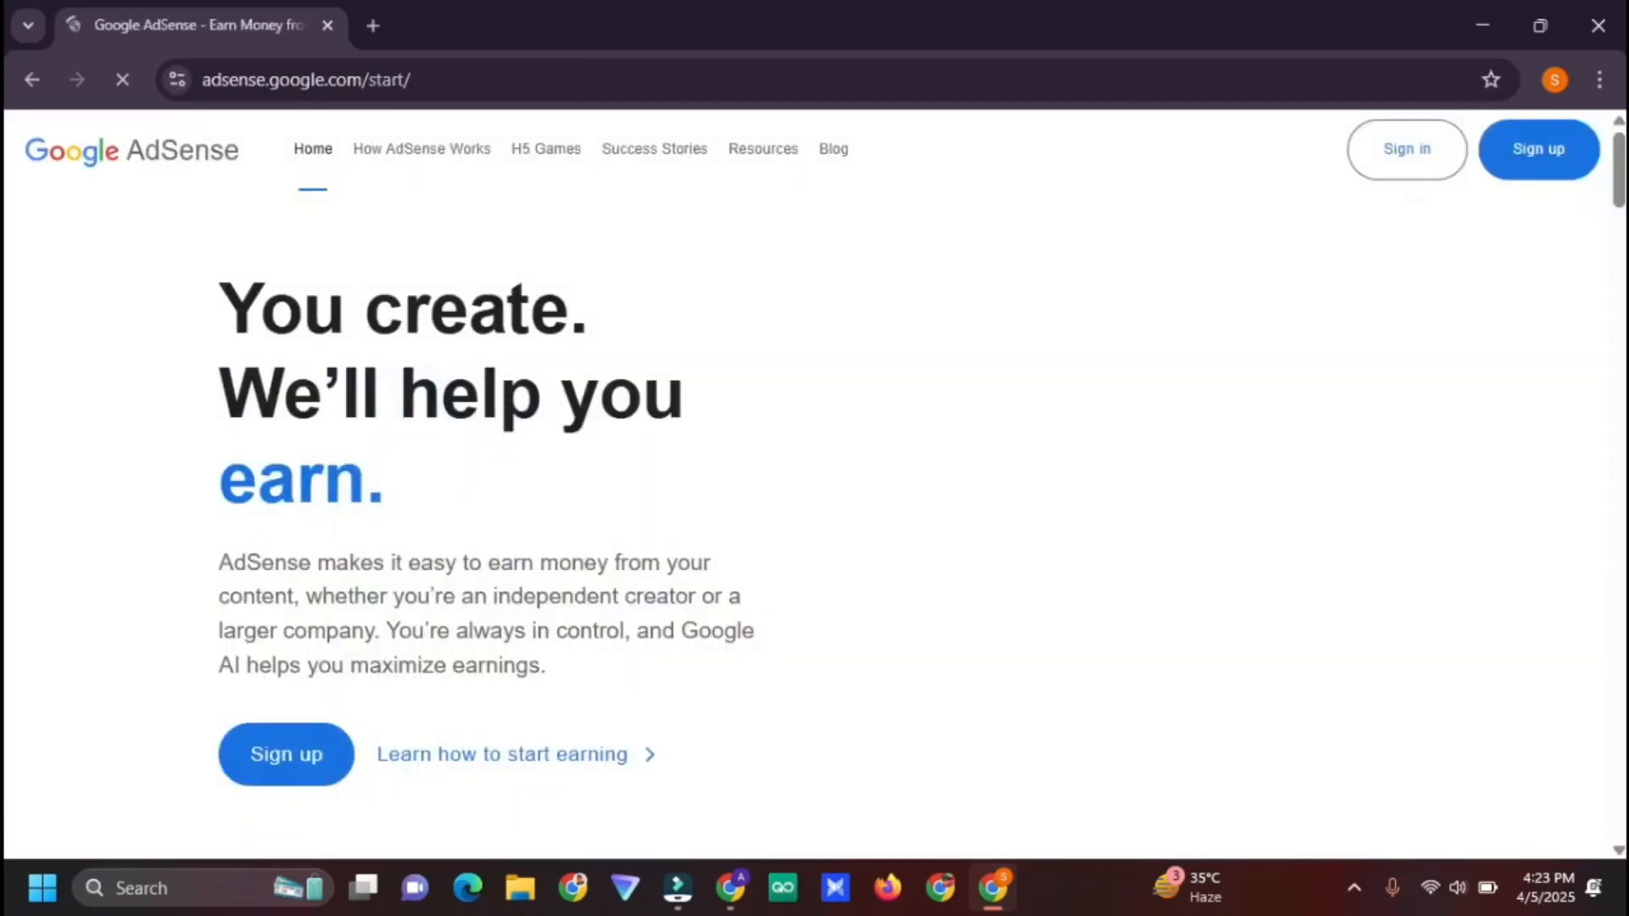
{"action": "left_click", "coordinate": [286, 773]}
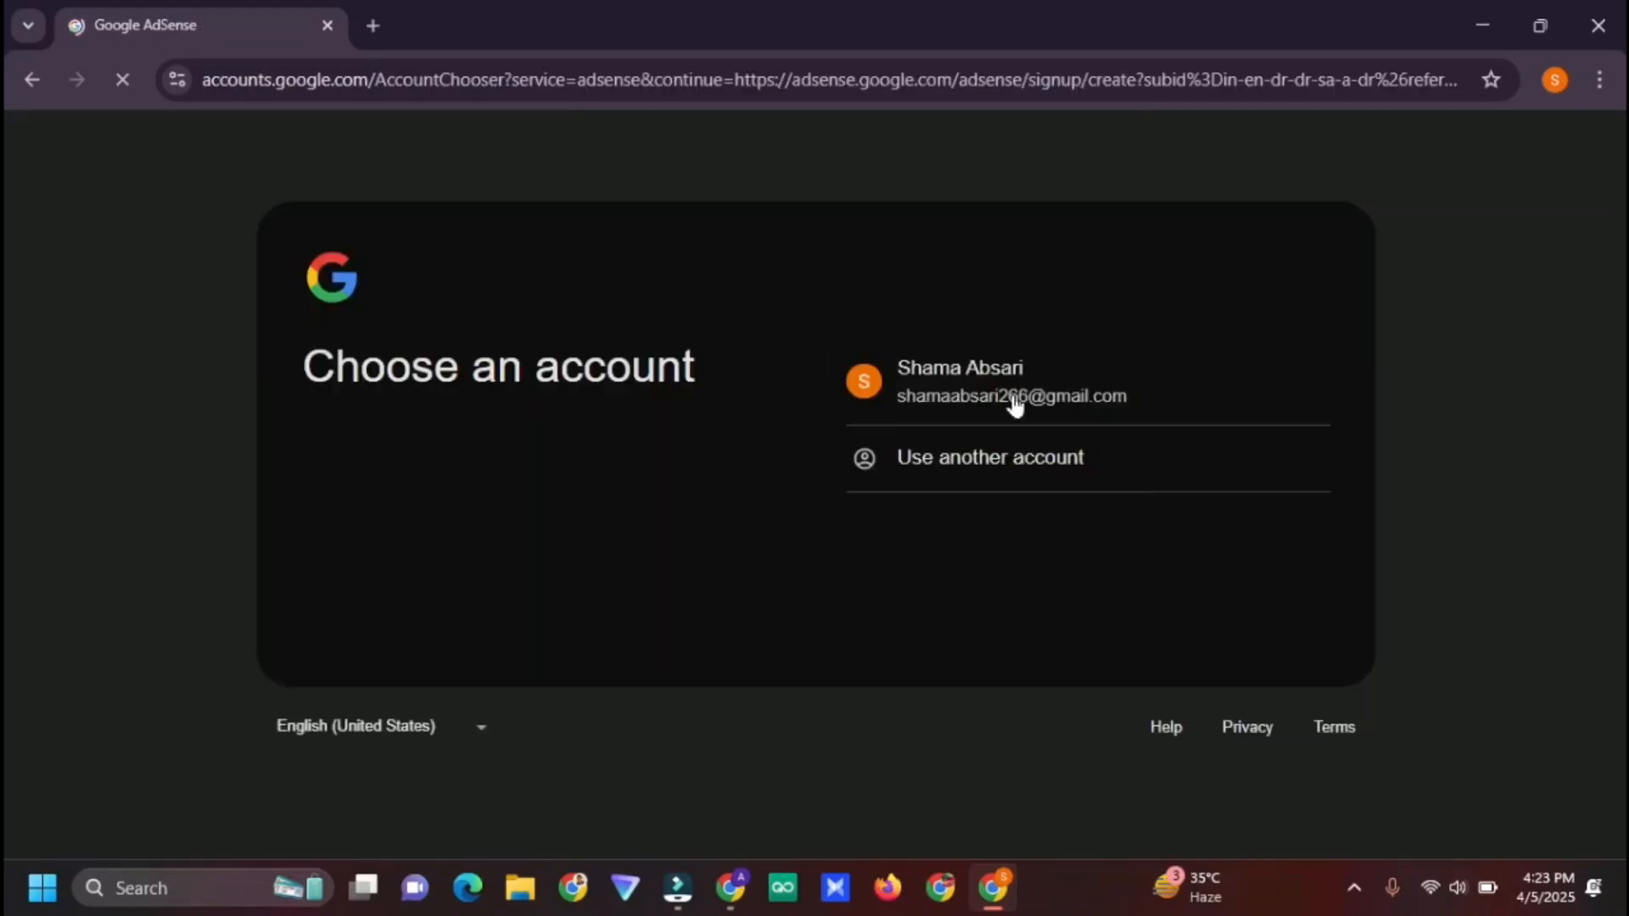
{"action": "left_click_drag", "start_coordinate": [1016, 370], "coordinate": [1017, 398]}
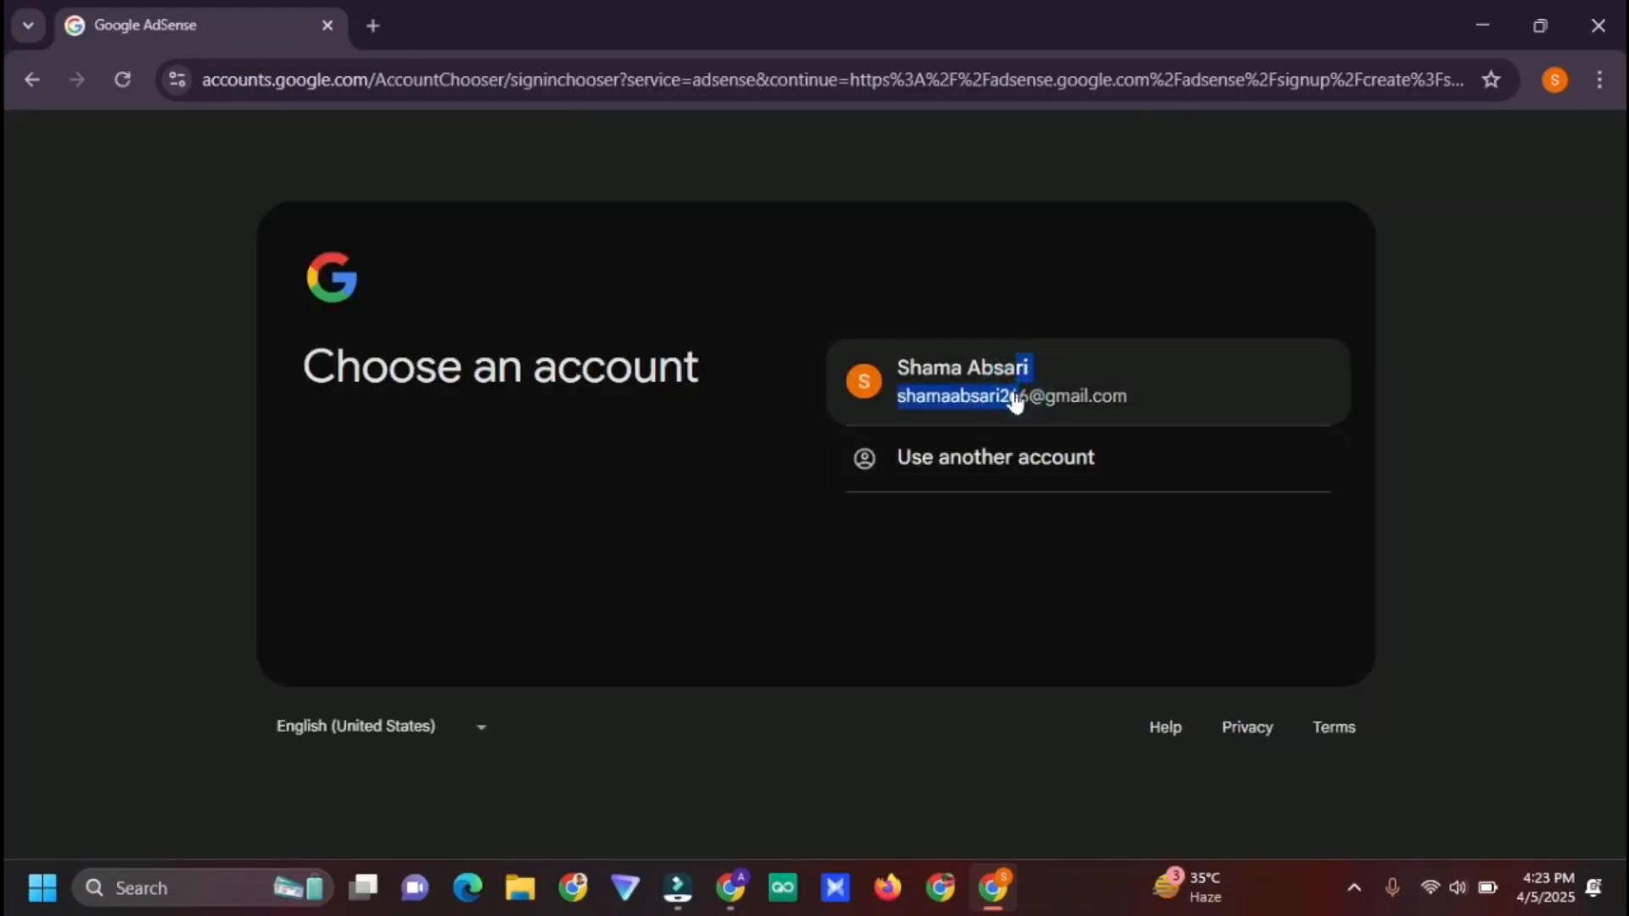
{"action": "left_click", "coordinate": [1015, 398]}
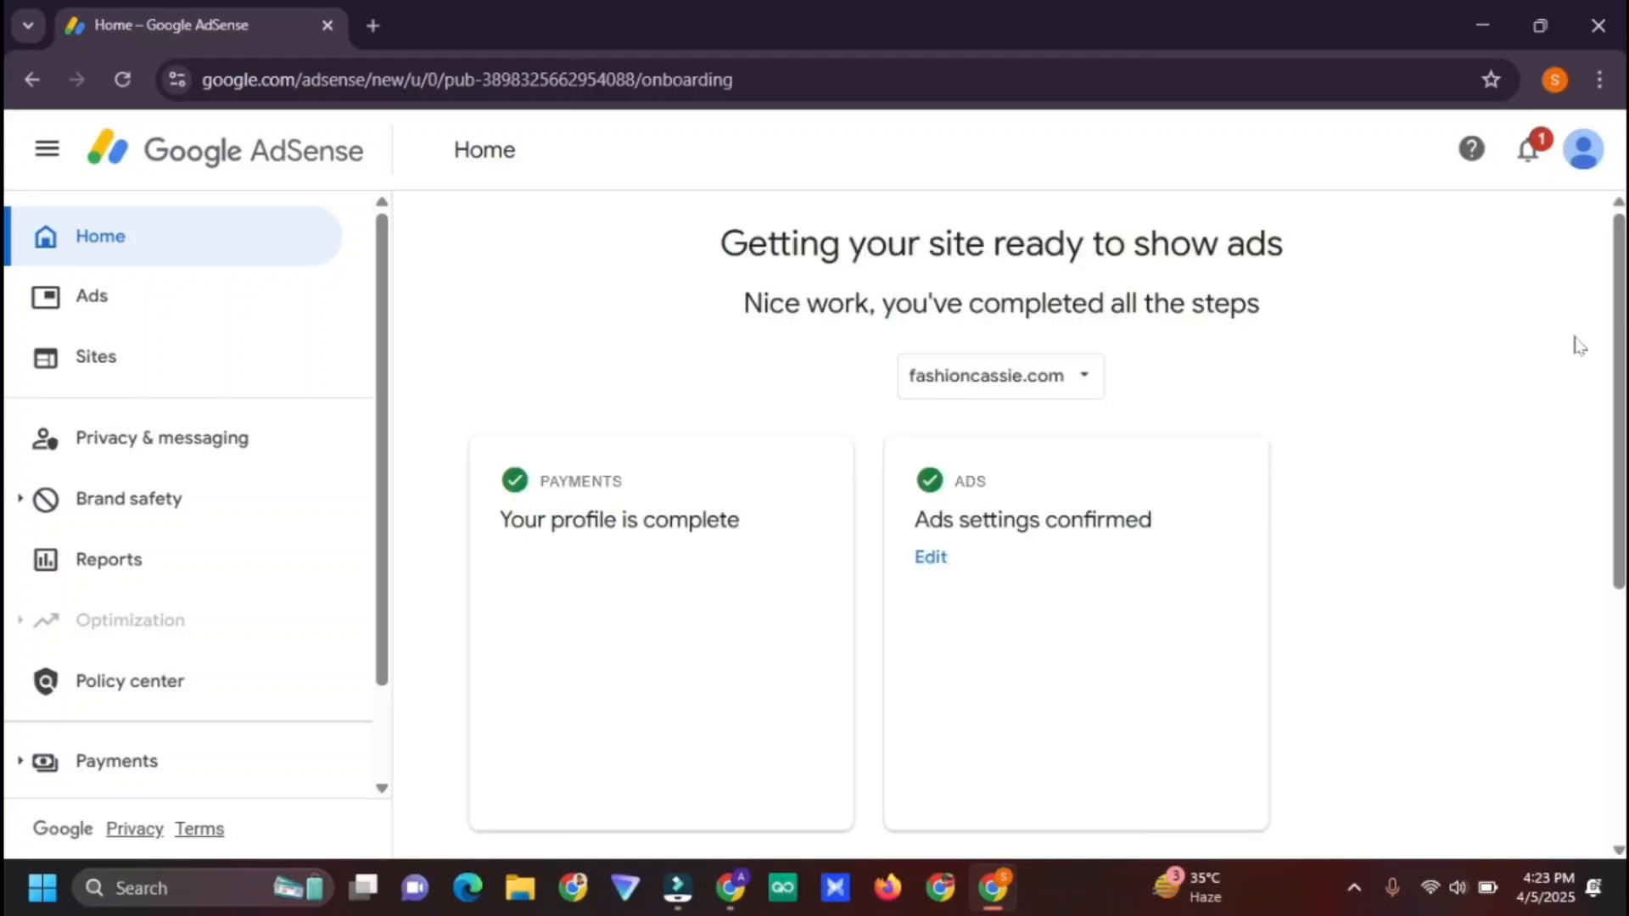
Open the Google Account's Security settings in a new tab
{"action": "scroll", "coordinate": [1575, 342], "scroll_direction": "down", "scroll_amount": 1}
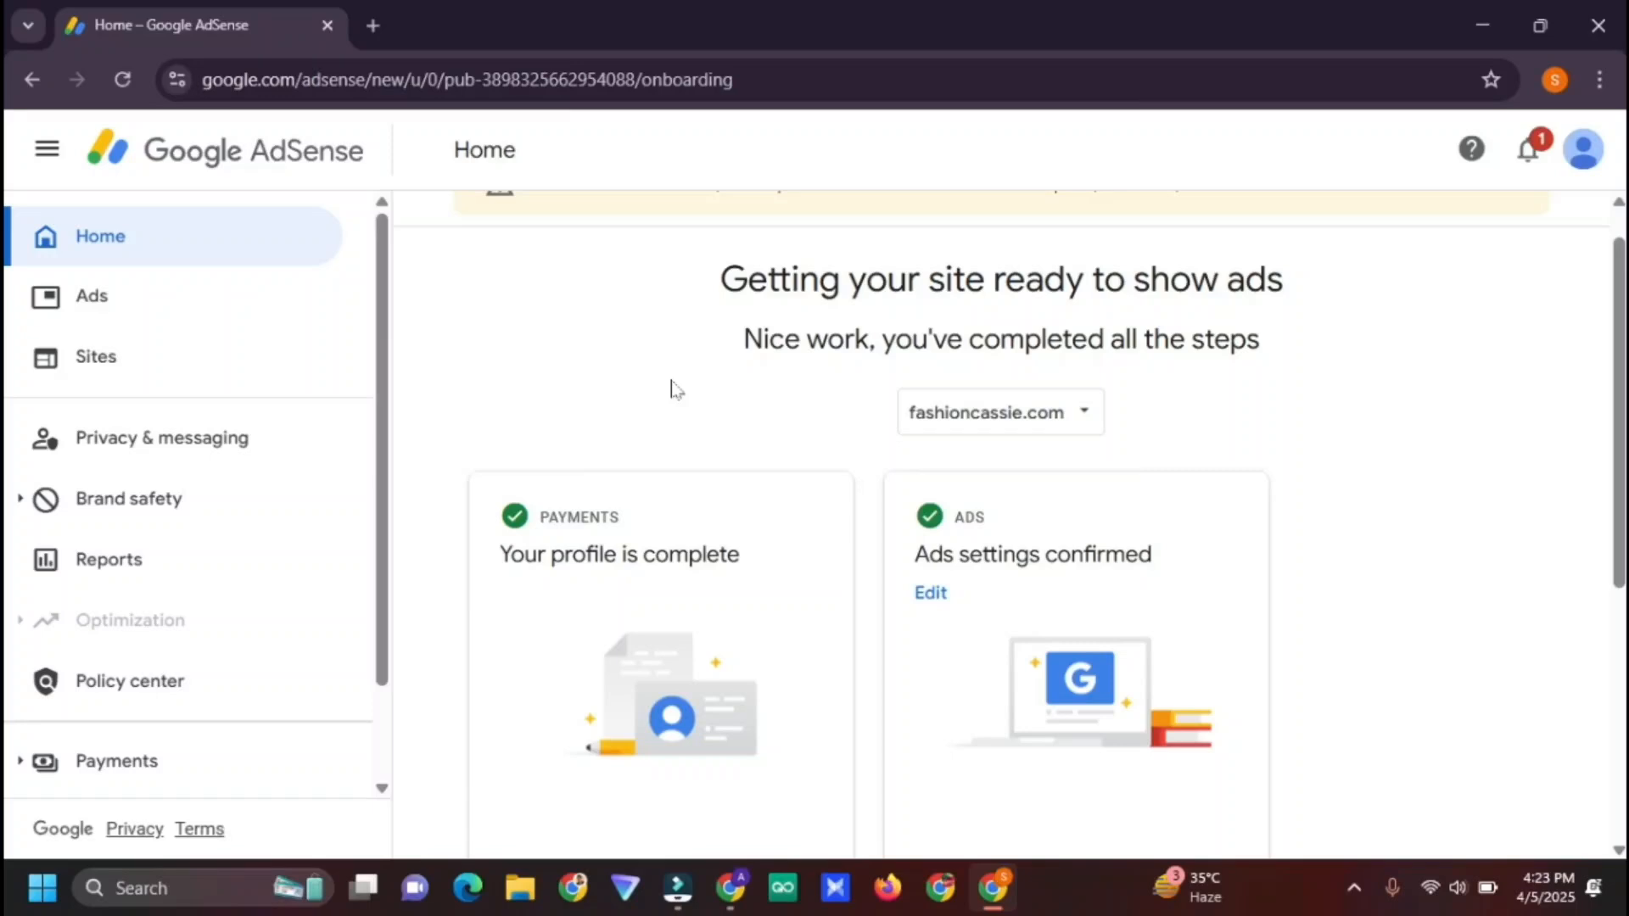
{"action": "left_click", "coordinate": [371, 24]}
{"action": "left_click", "coordinate": [1546, 79]}
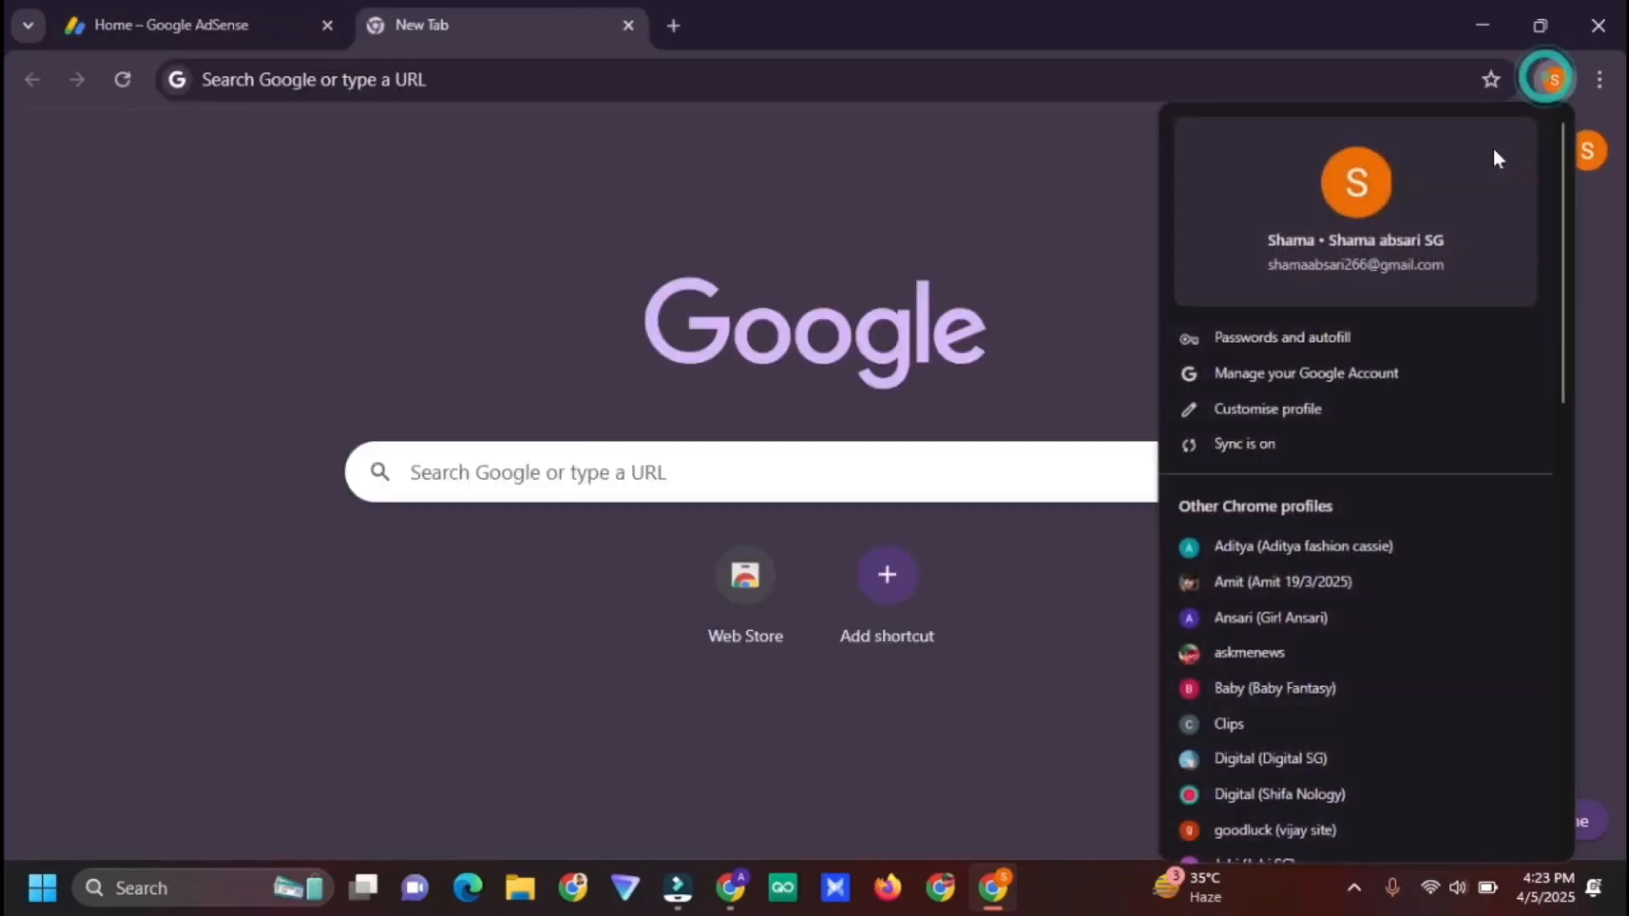
{"action": "left_click", "coordinate": [1594, 158]}
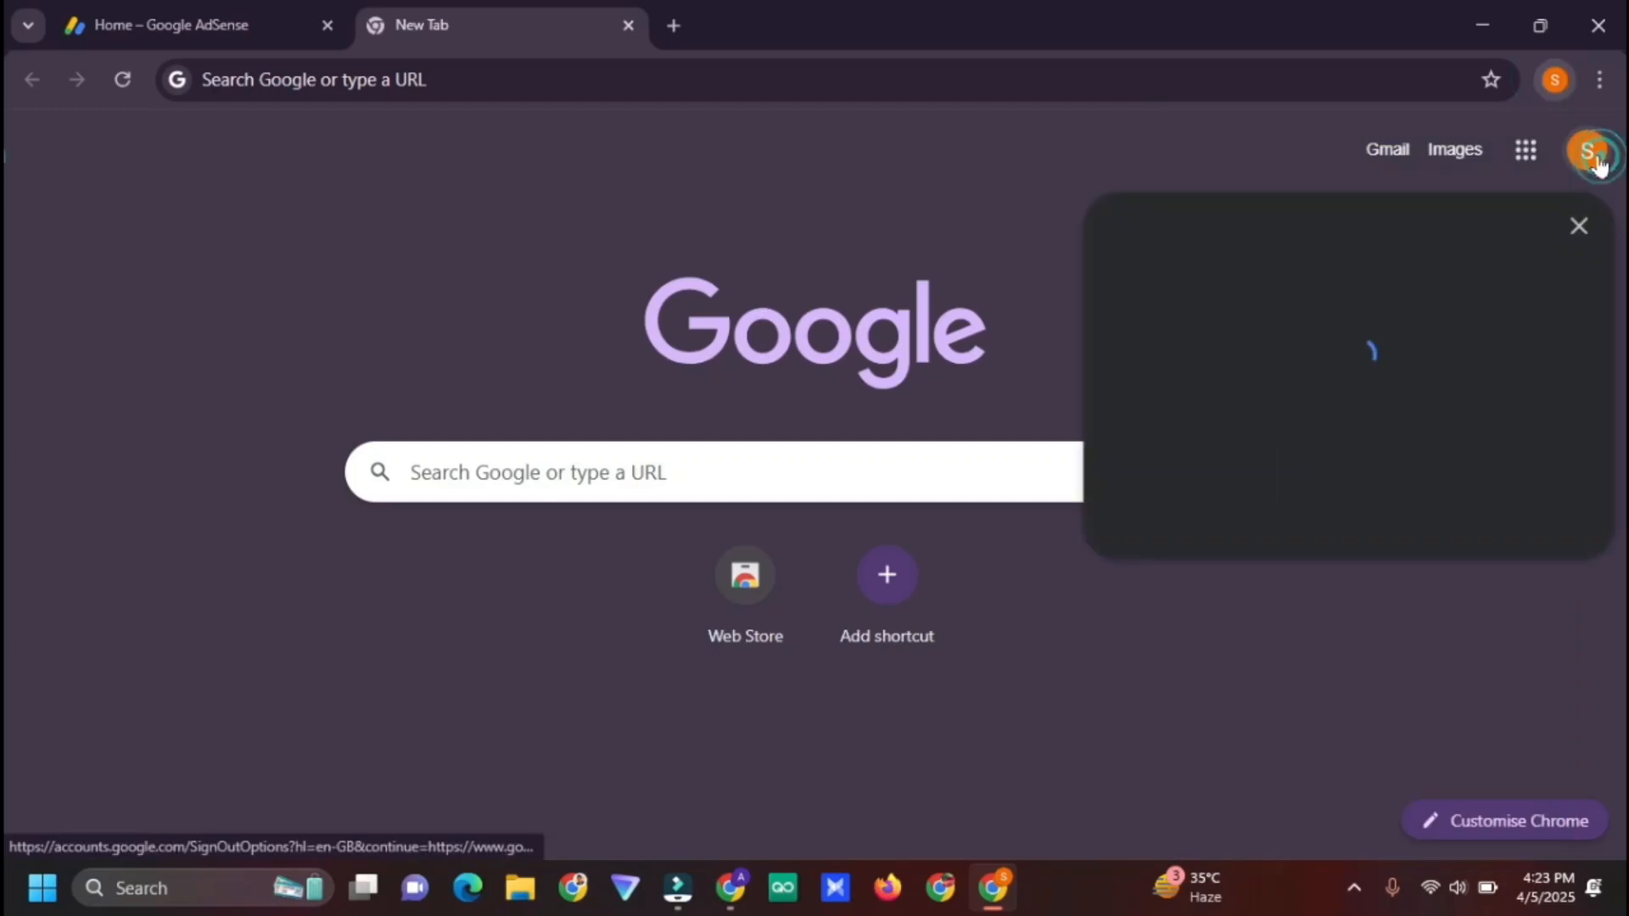
{"action": "left_click", "coordinate": [1378, 455]}
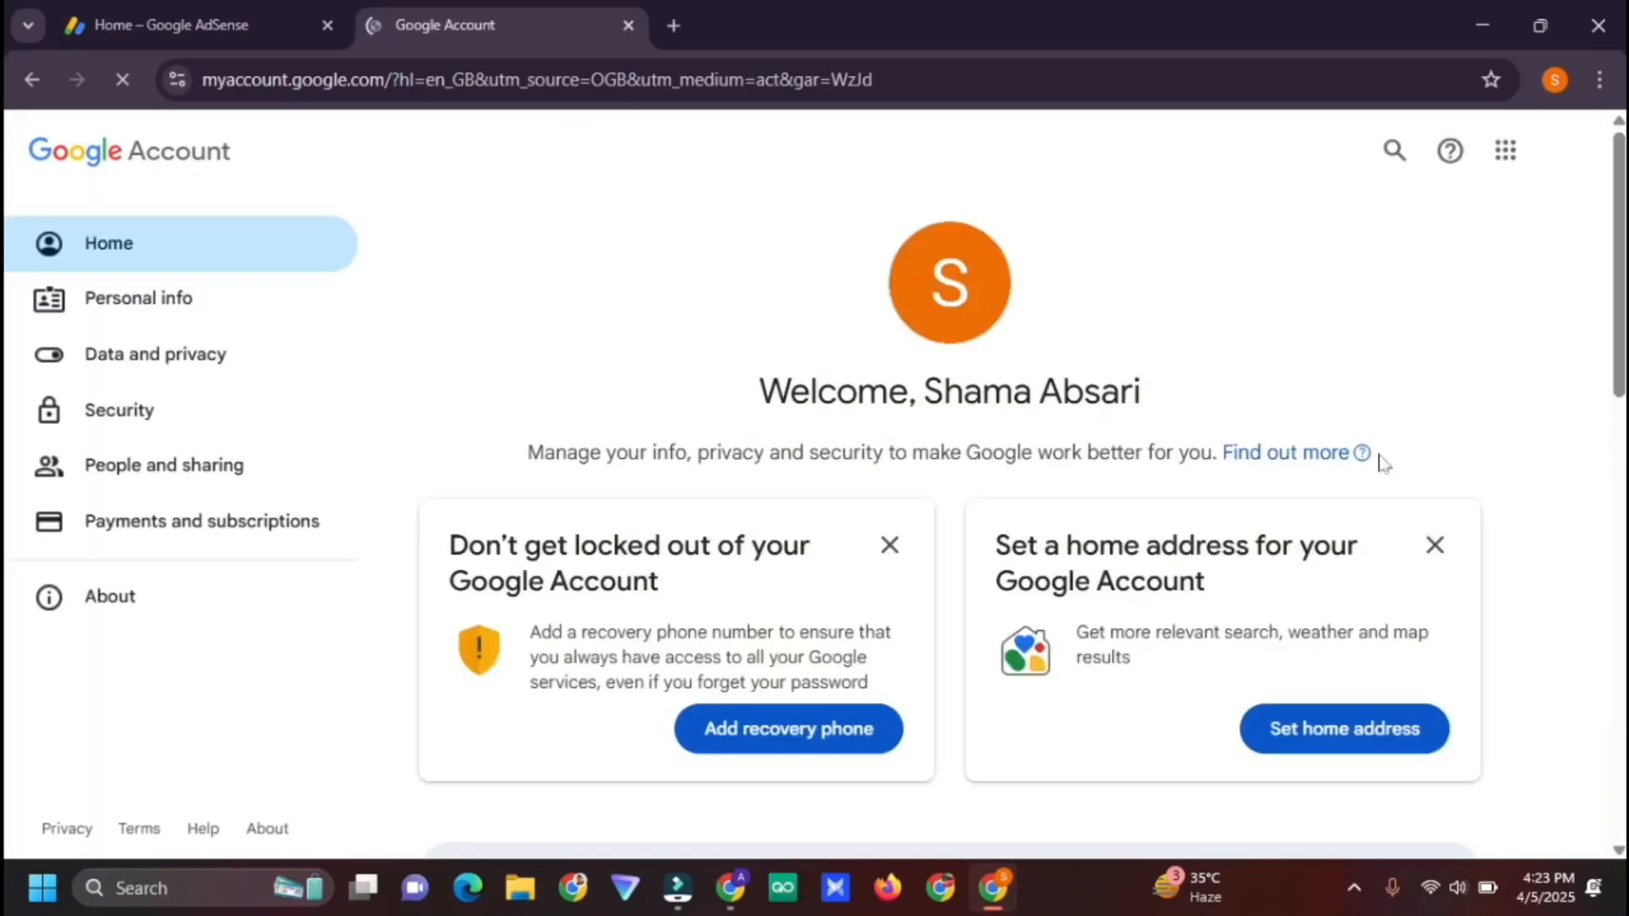
{"action": "left_click", "coordinate": [244, 410]}
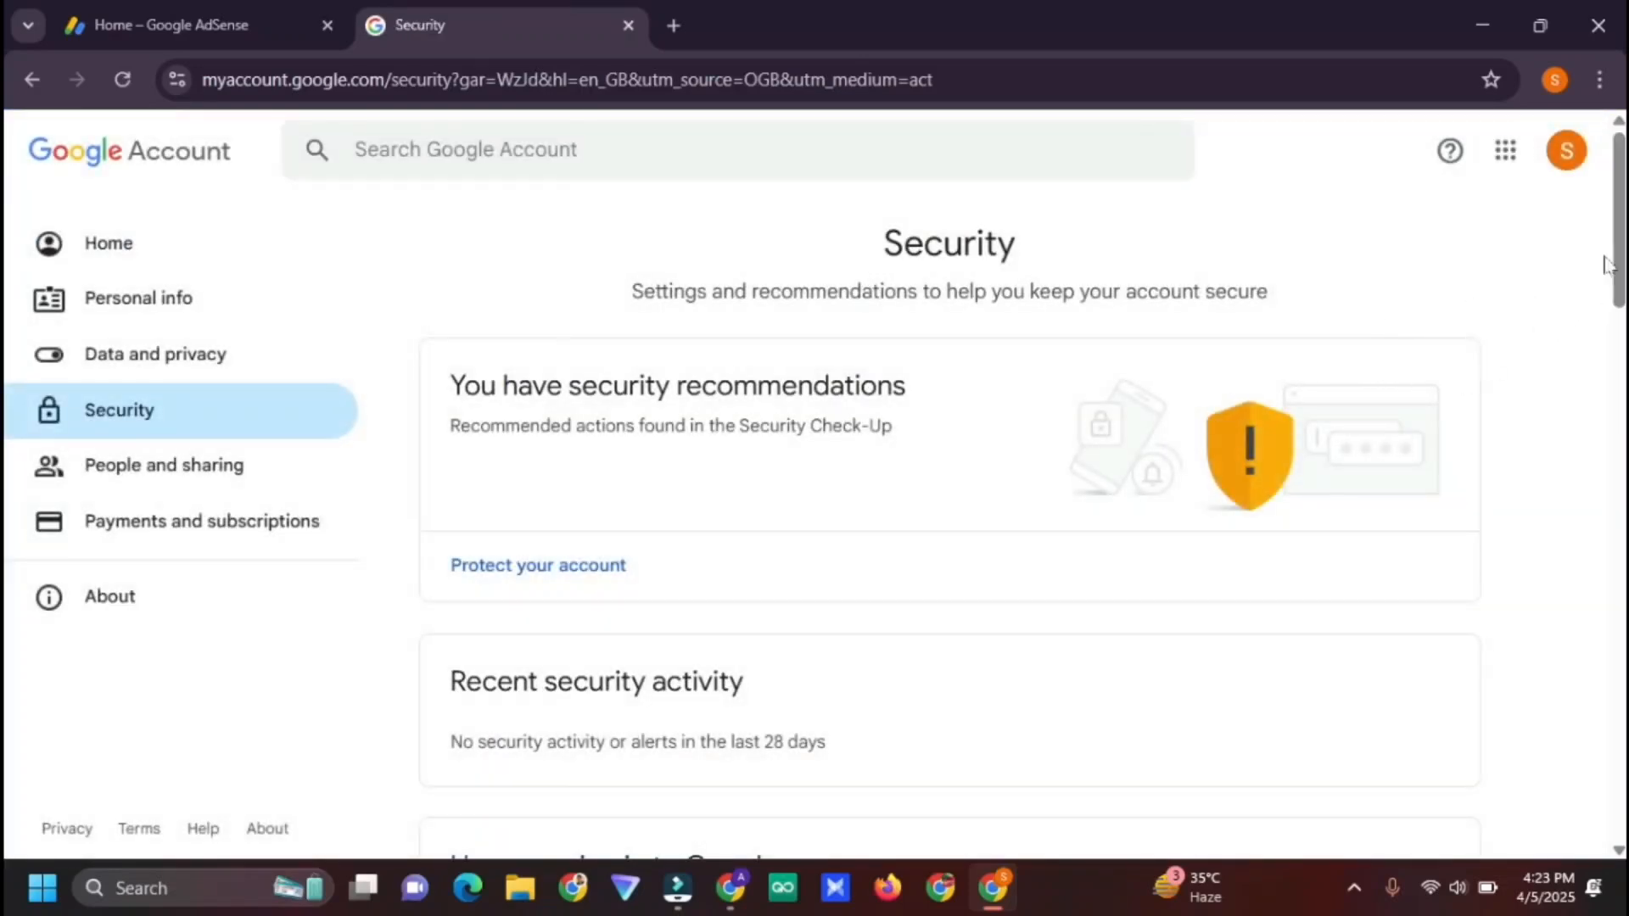
{"action": "scroll", "coordinate": [1605, 264], "scroll_direction": "down", "scroll_amount": 7}
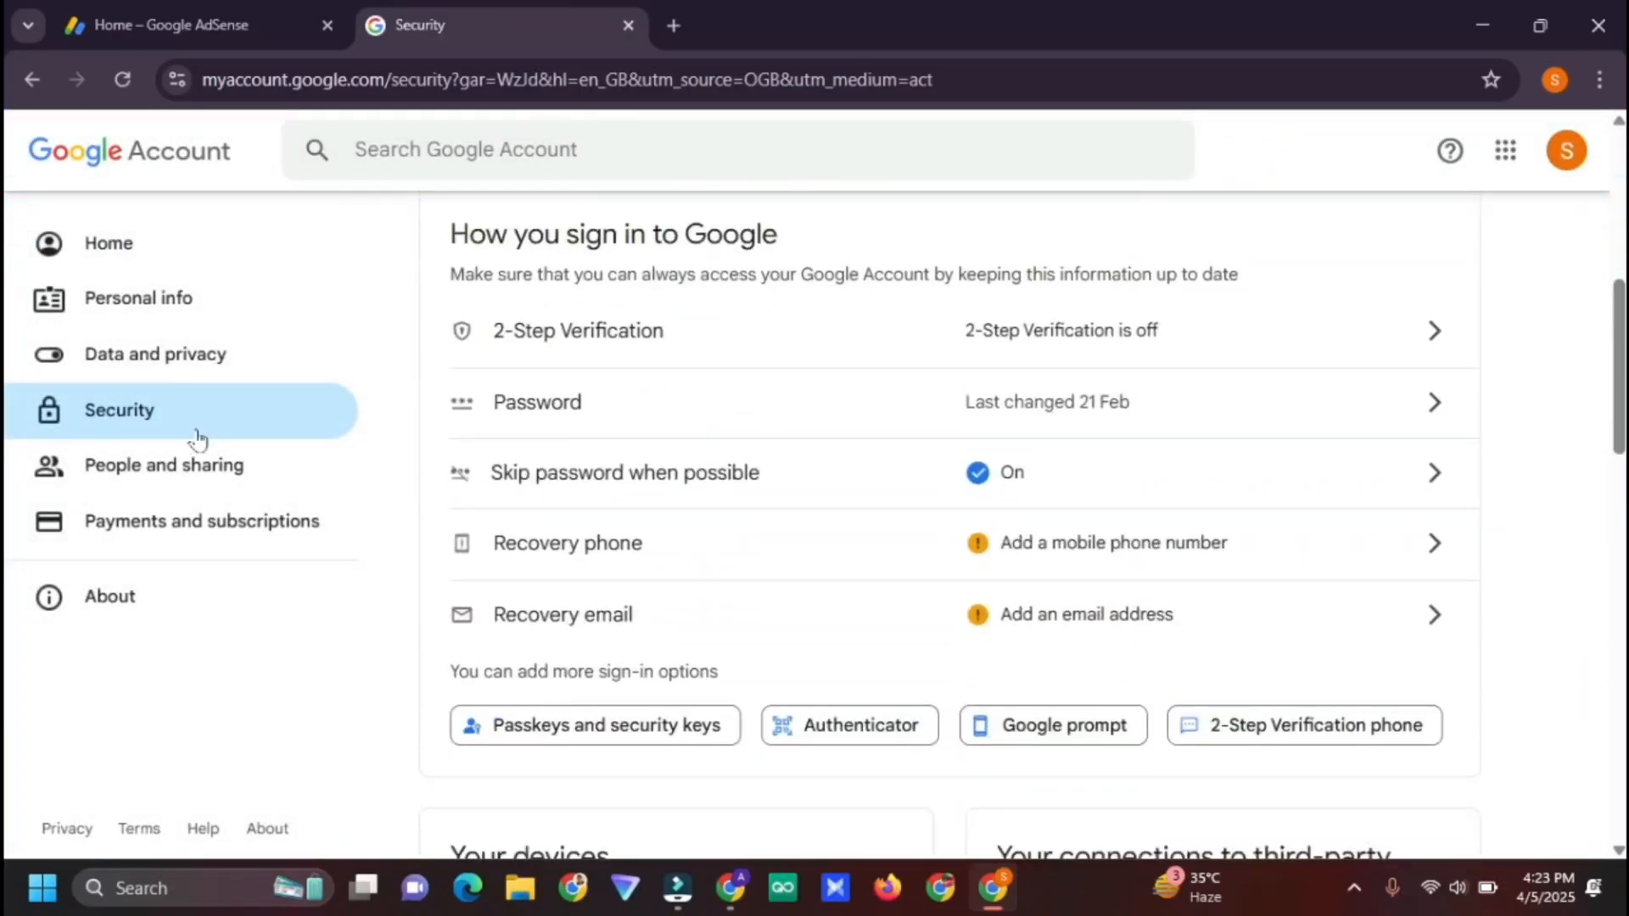
Return to the AdSense Home, which thanks you for connecting the site
{"action": "left_click", "coordinate": [231, 17]}
{"action": "scroll", "coordinate": [661, 509], "scroll_direction": "down", "scroll_amount": 5}
{"action": "scroll", "coordinate": [196, 684], "scroll_direction": "down", "scroll_amount": 2}
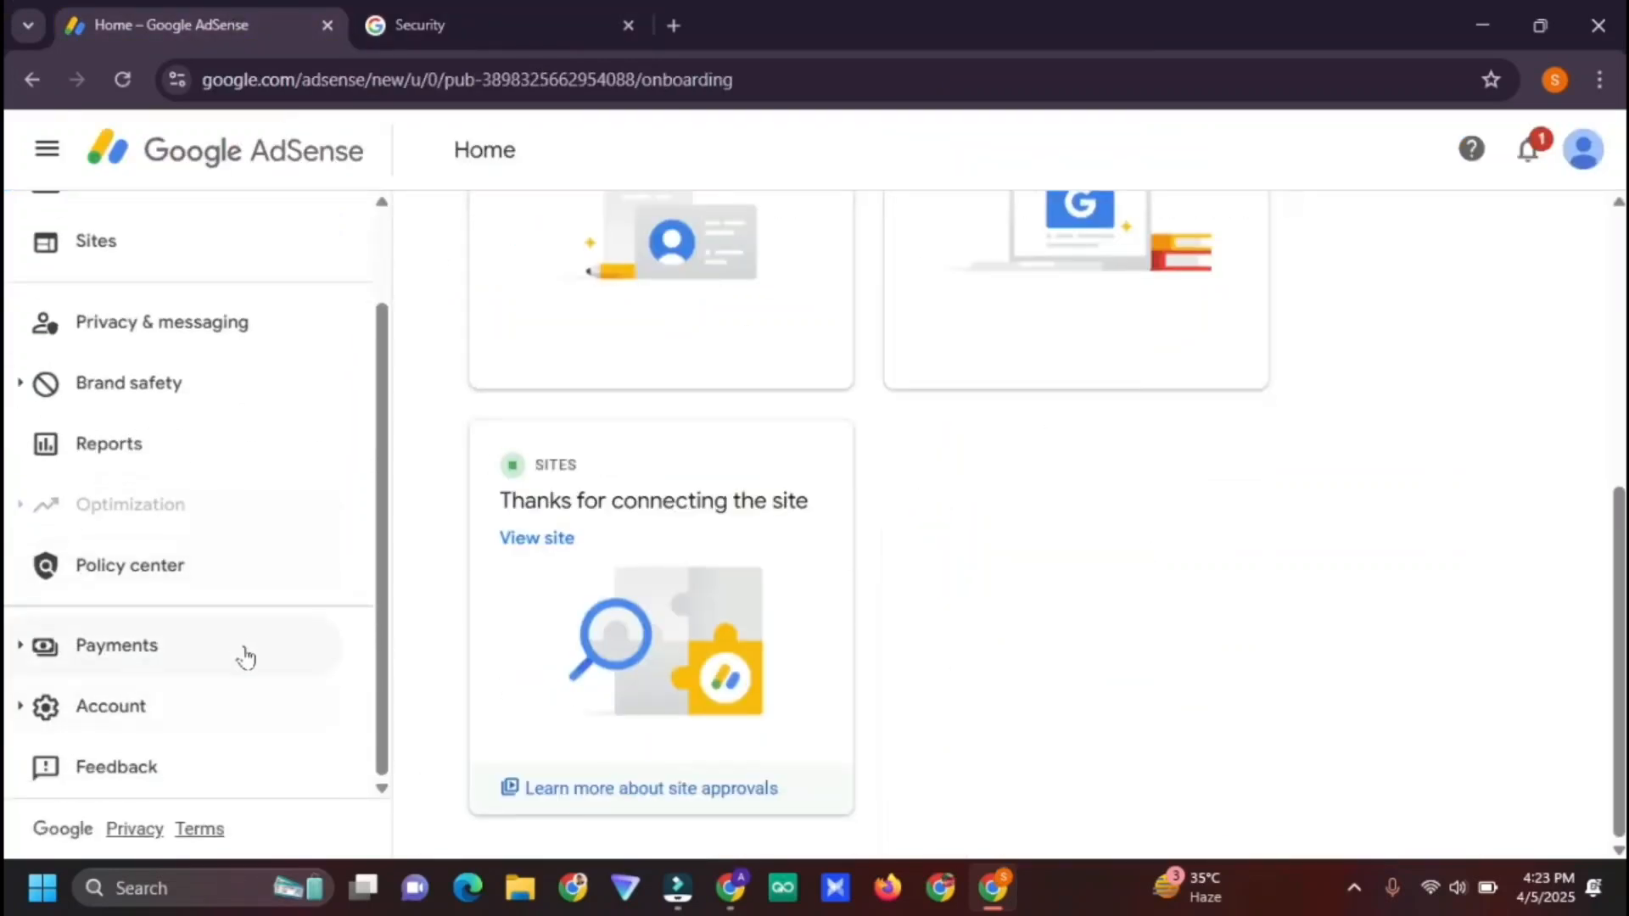
Open the AdSense Payments info page from the Payments section
{"action": "left_click", "coordinate": [244, 649]}
{"action": "left_click", "coordinate": [185, 706]}
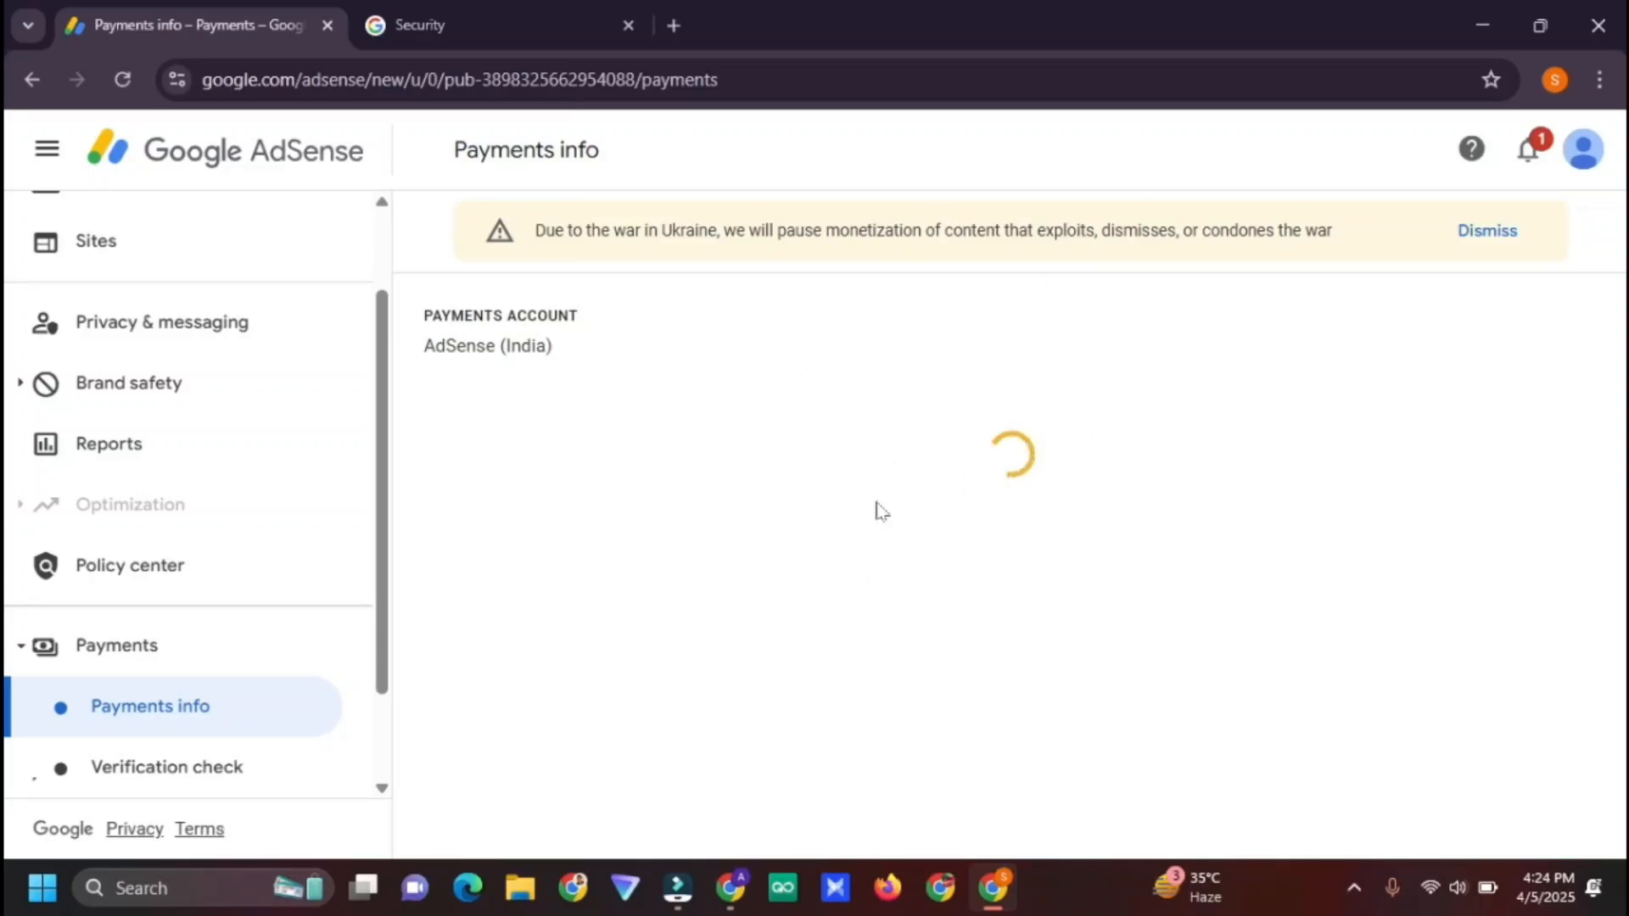
{"action": "left_click", "coordinate": [538, 26]}
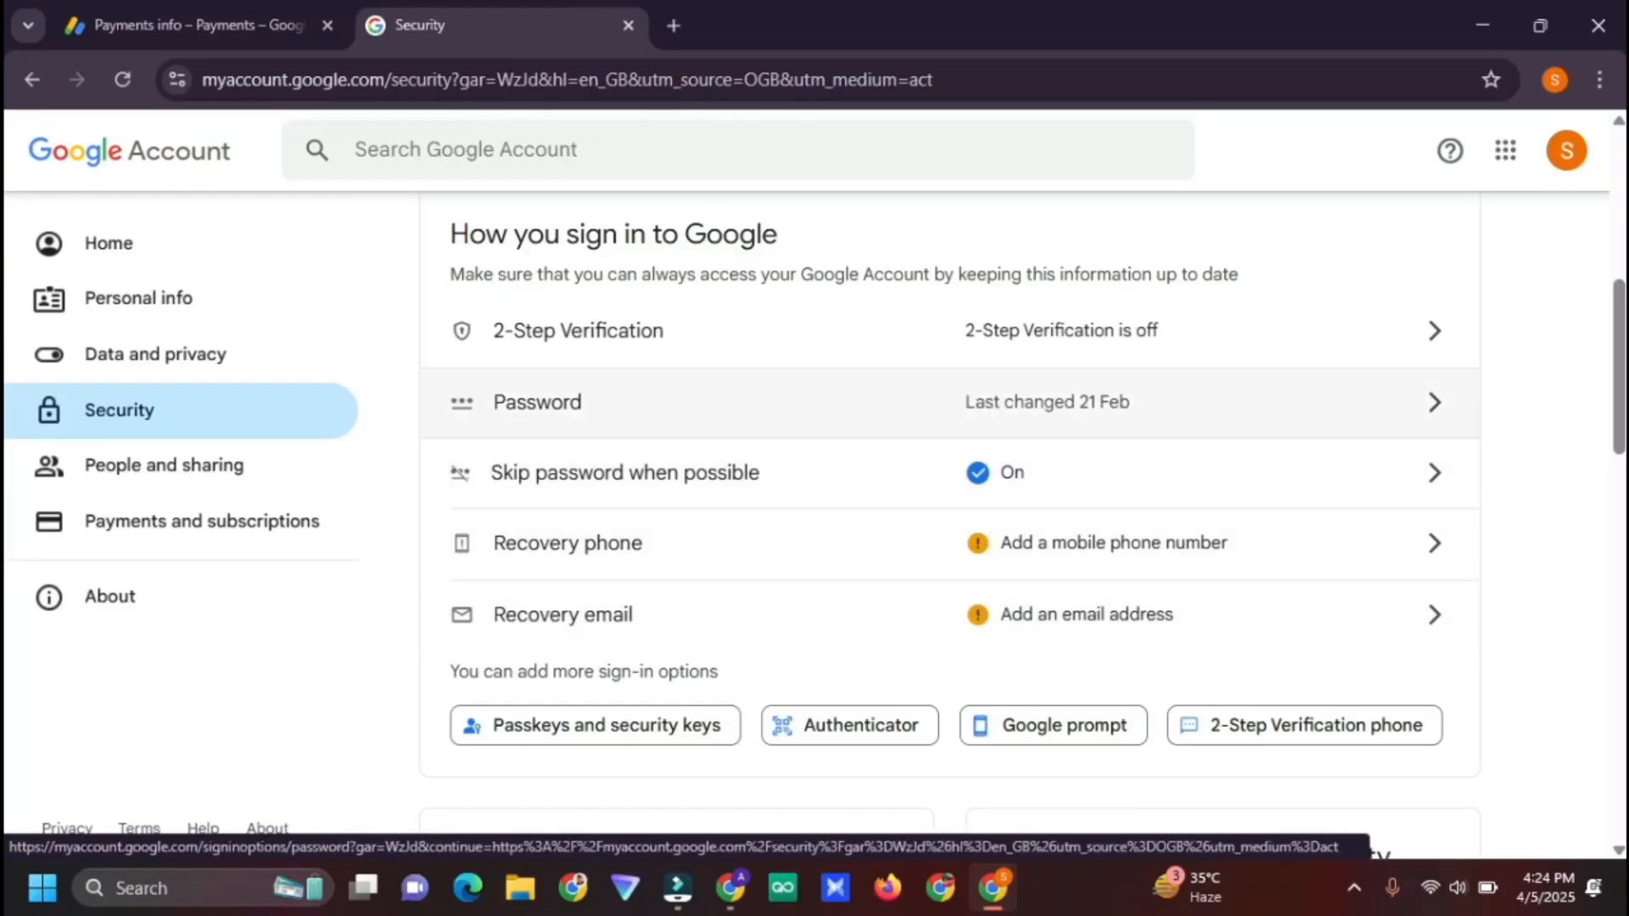
{"action": "left_click", "coordinate": [197, 7]}
{"action": "scroll", "coordinate": [170, 305], "scroll_direction": "up", "scroll_amount": 2}
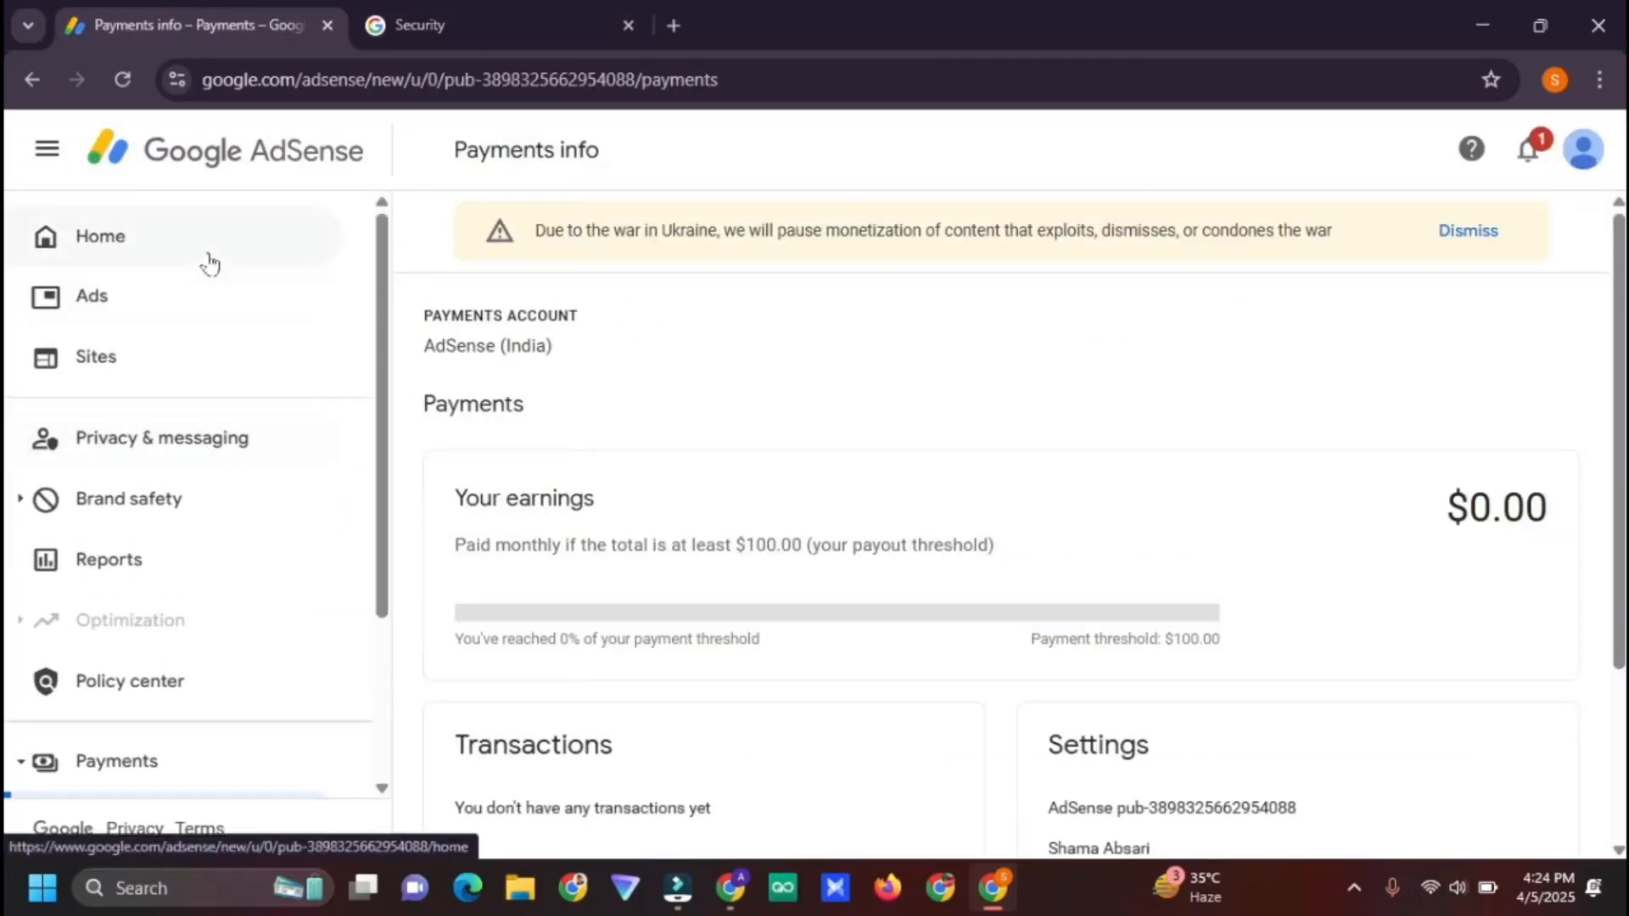
{"action": "scroll", "coordinate": [1620, 381], "scroll_direction": "down", "scroll_amount": 3}
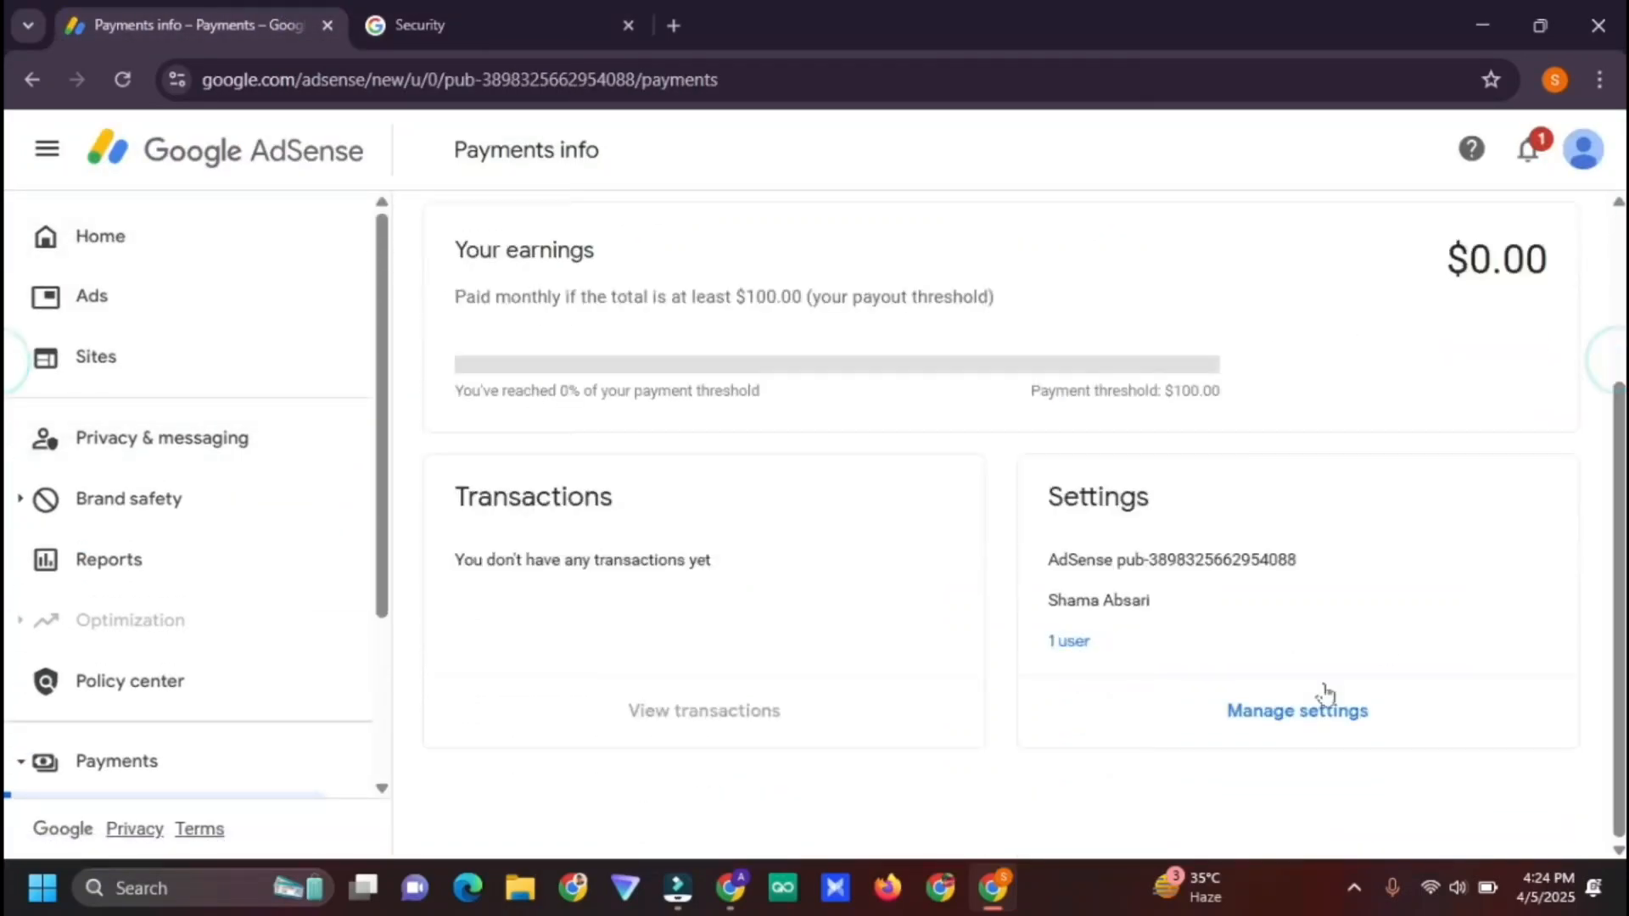
Review the Payments account and Payments profile settings under Manage settings
{"action": "left_click", "coordinate": [1331, 704]}
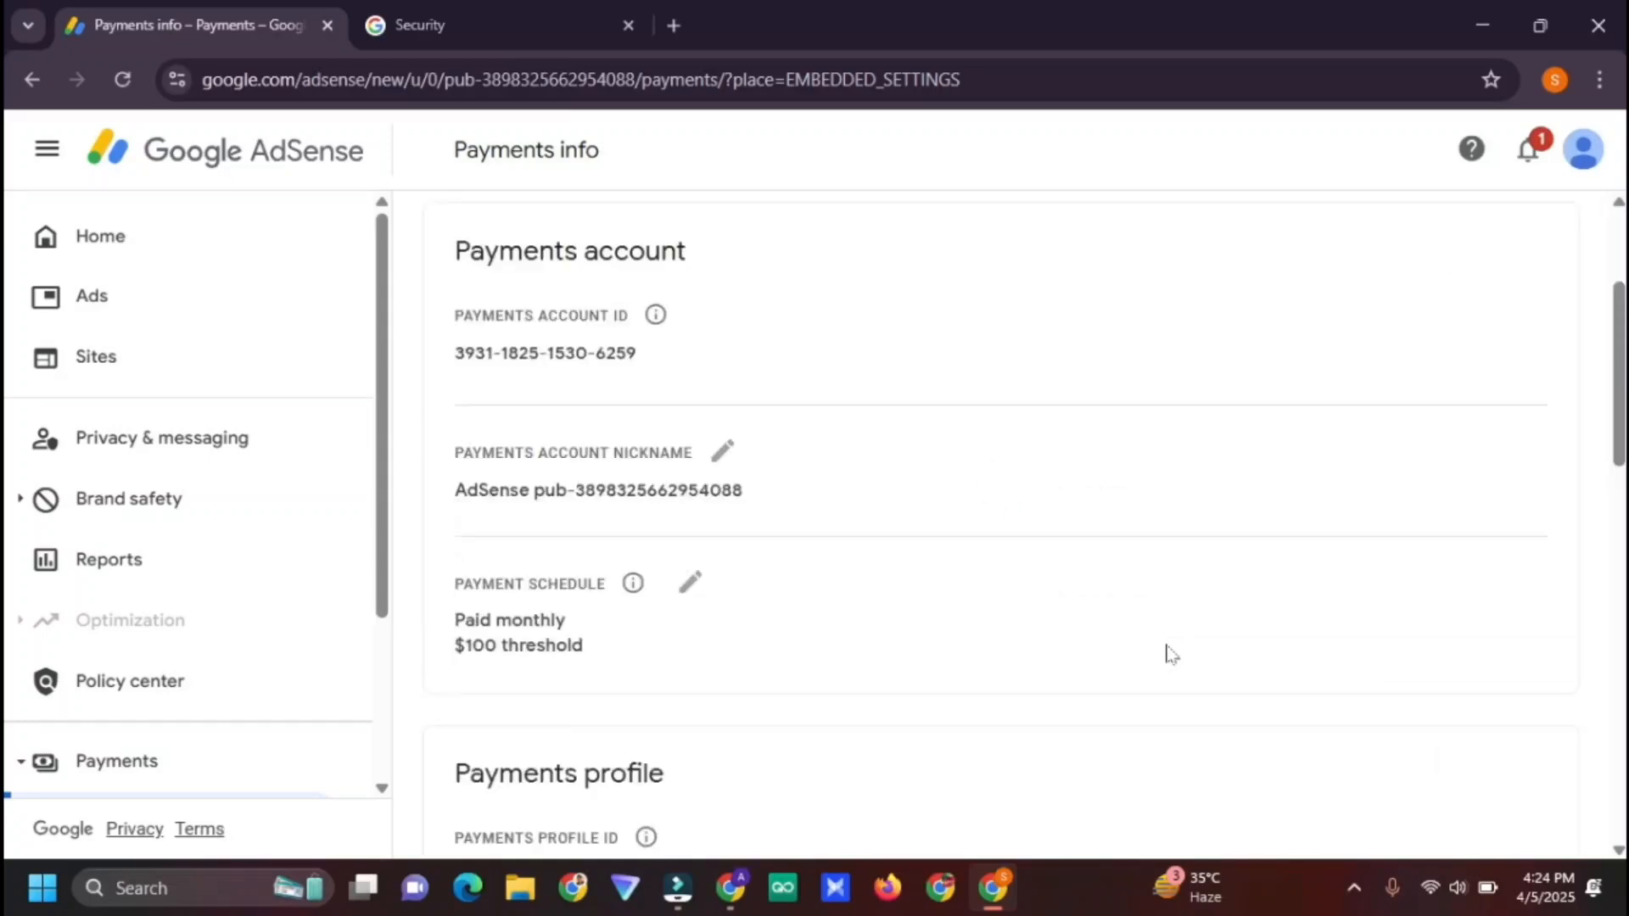
{"action": "left_click_drag", "start_coordinate": [1616, 302], "coordinate": [1615, 374]}
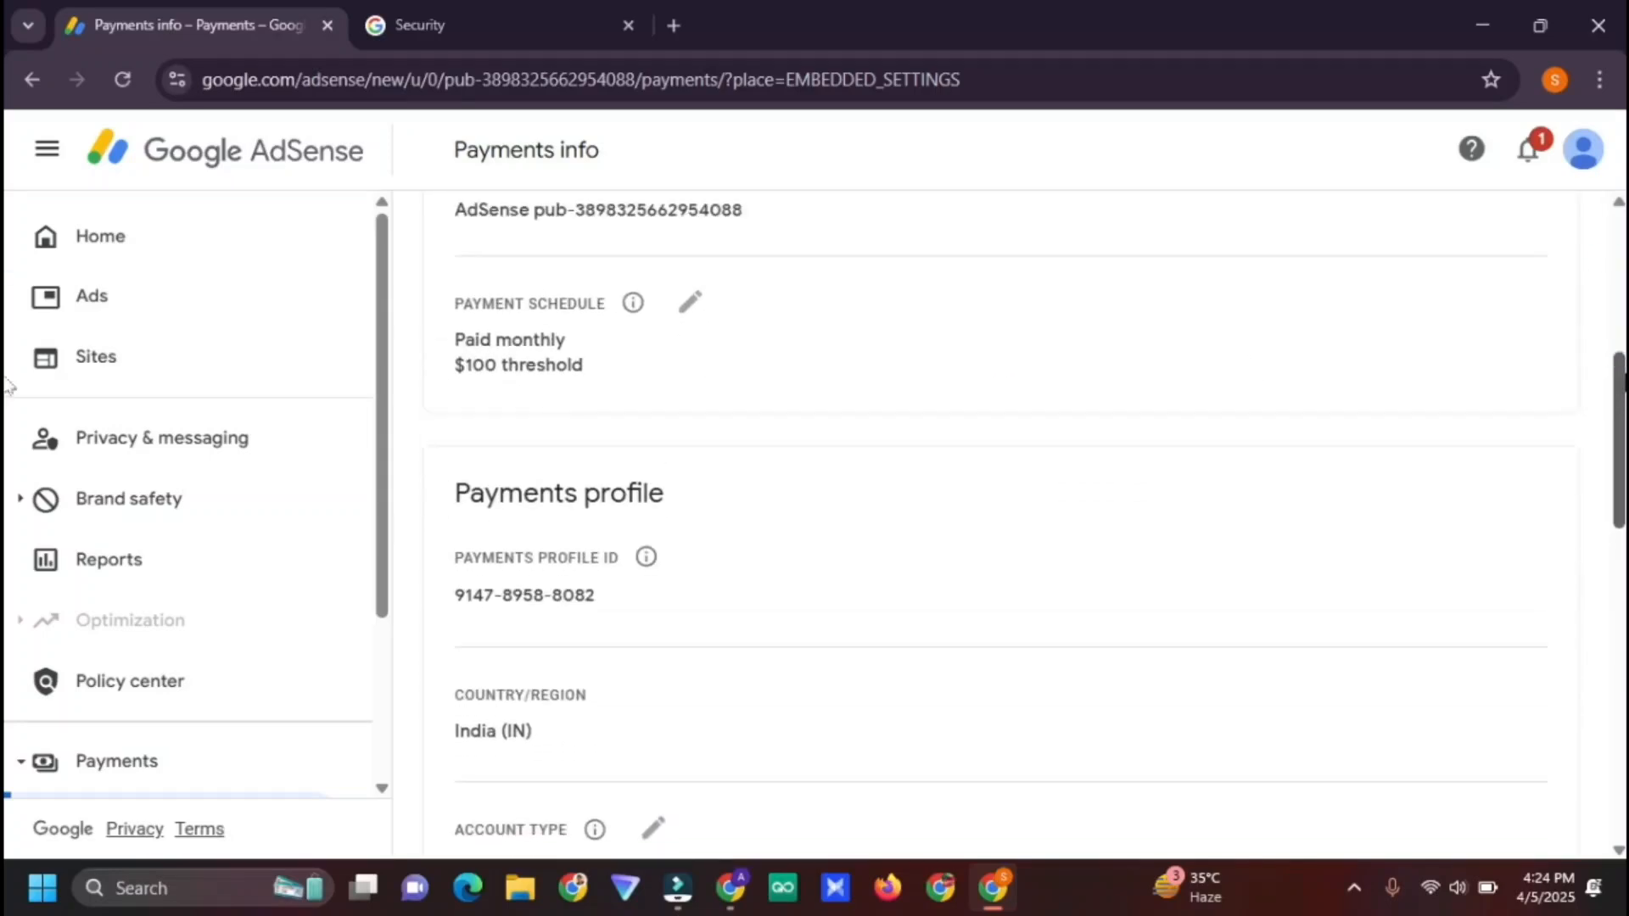
{"action": "scroll", "coordinate": [1484, 522], "scroll_direction": "down", "scroll_amount": 7}
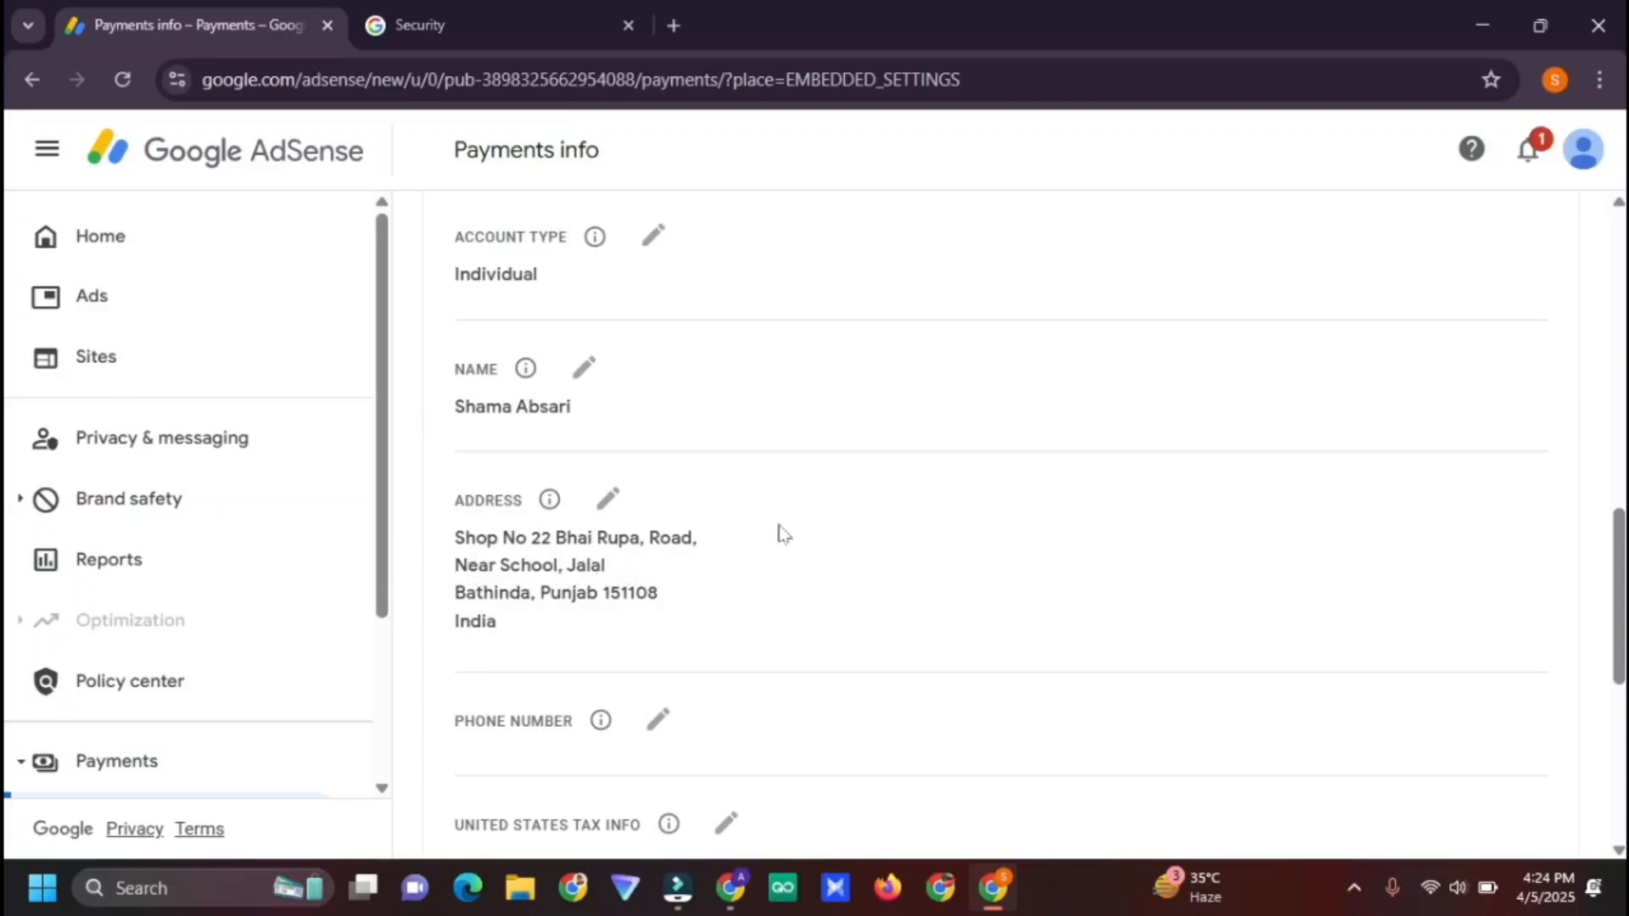
{"action": "scroll", "coordinate": [1614, 665], "scroll_direction": "down", "scroll_amount": 4}
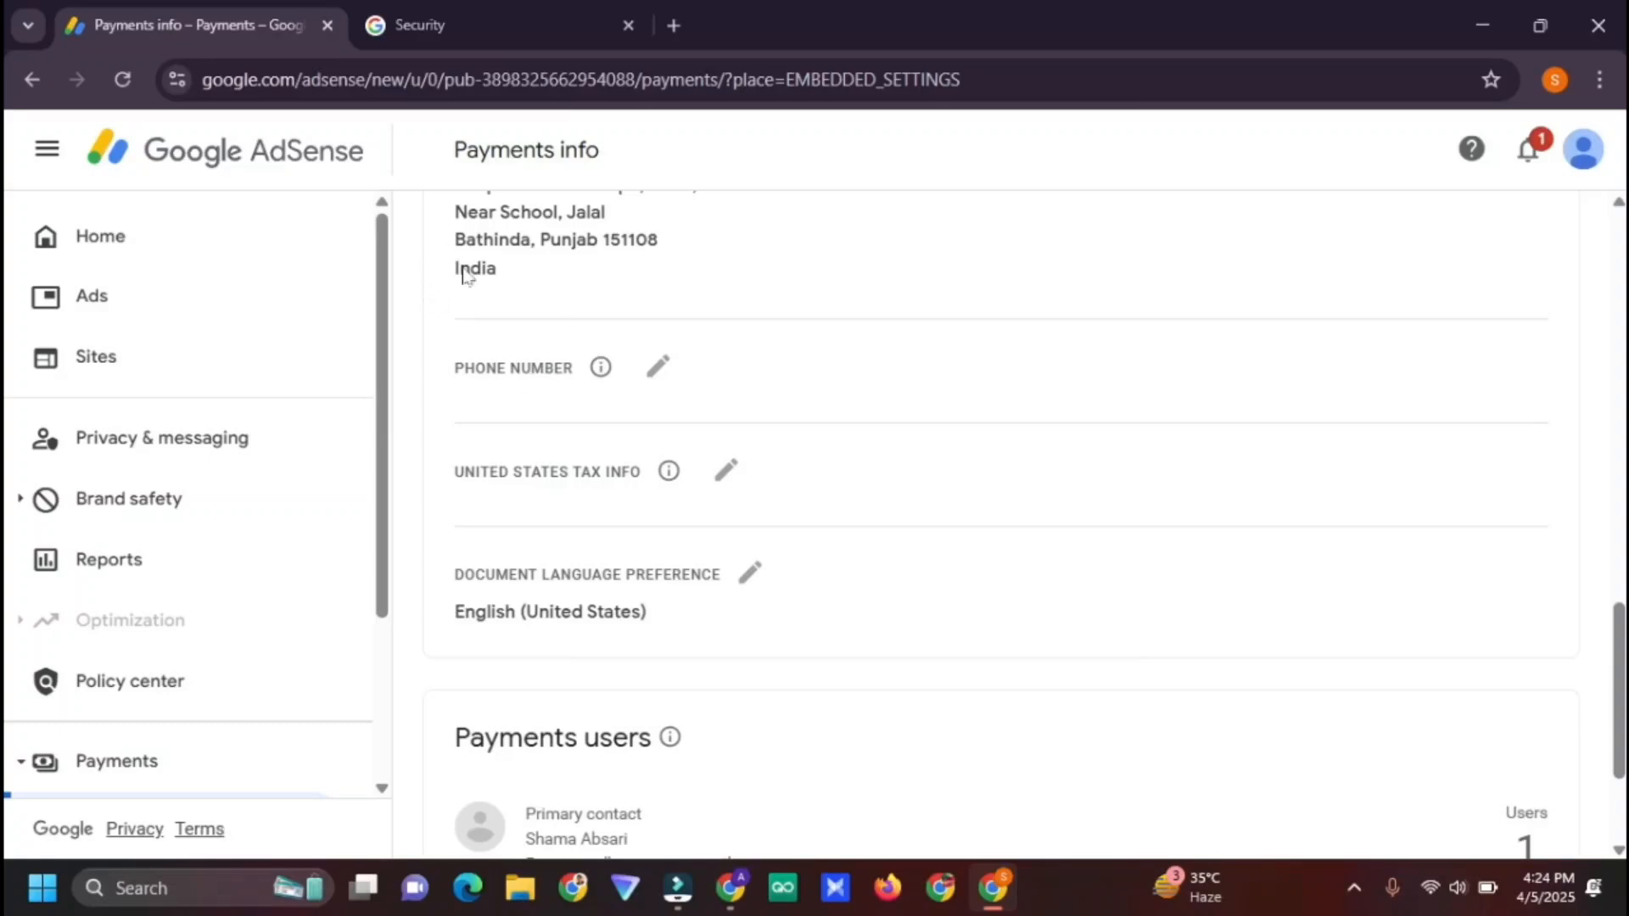
{"action": "left_click_drag", "start_coordinate": [1618, 700], "coordinate": [1619, 662]}
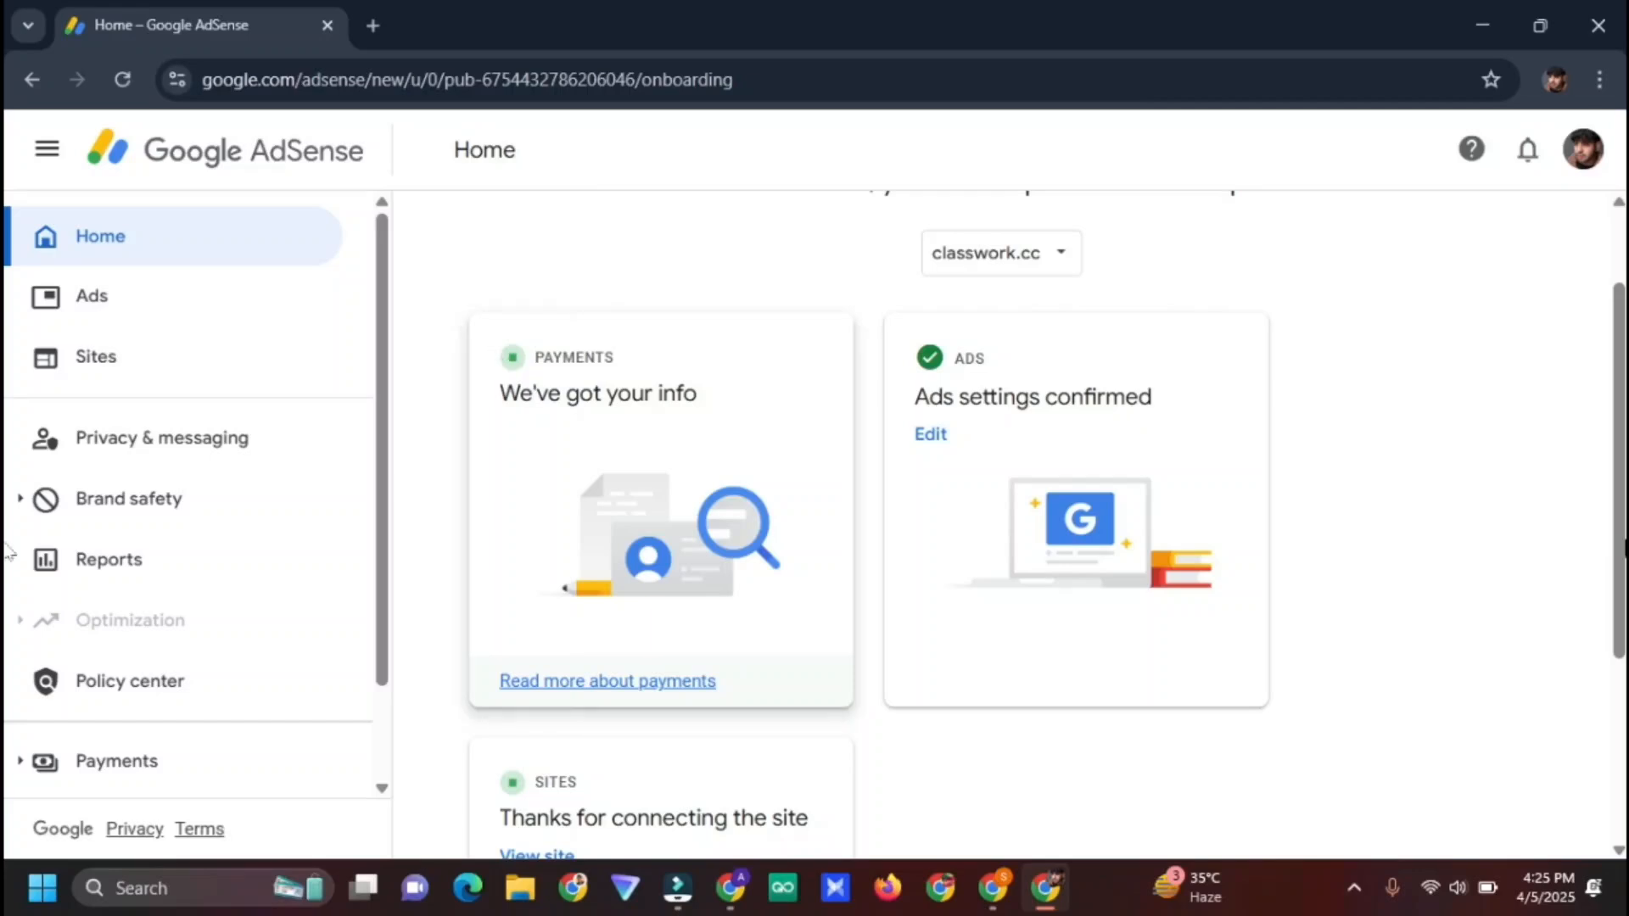
Return fashioncassie.com's AdSense to its Home, then bring the classwork.cc window forward
{"action": "scroll", "coordinate": [1538, 396], "scroll_direction": "up", "scroll_amount": 1}
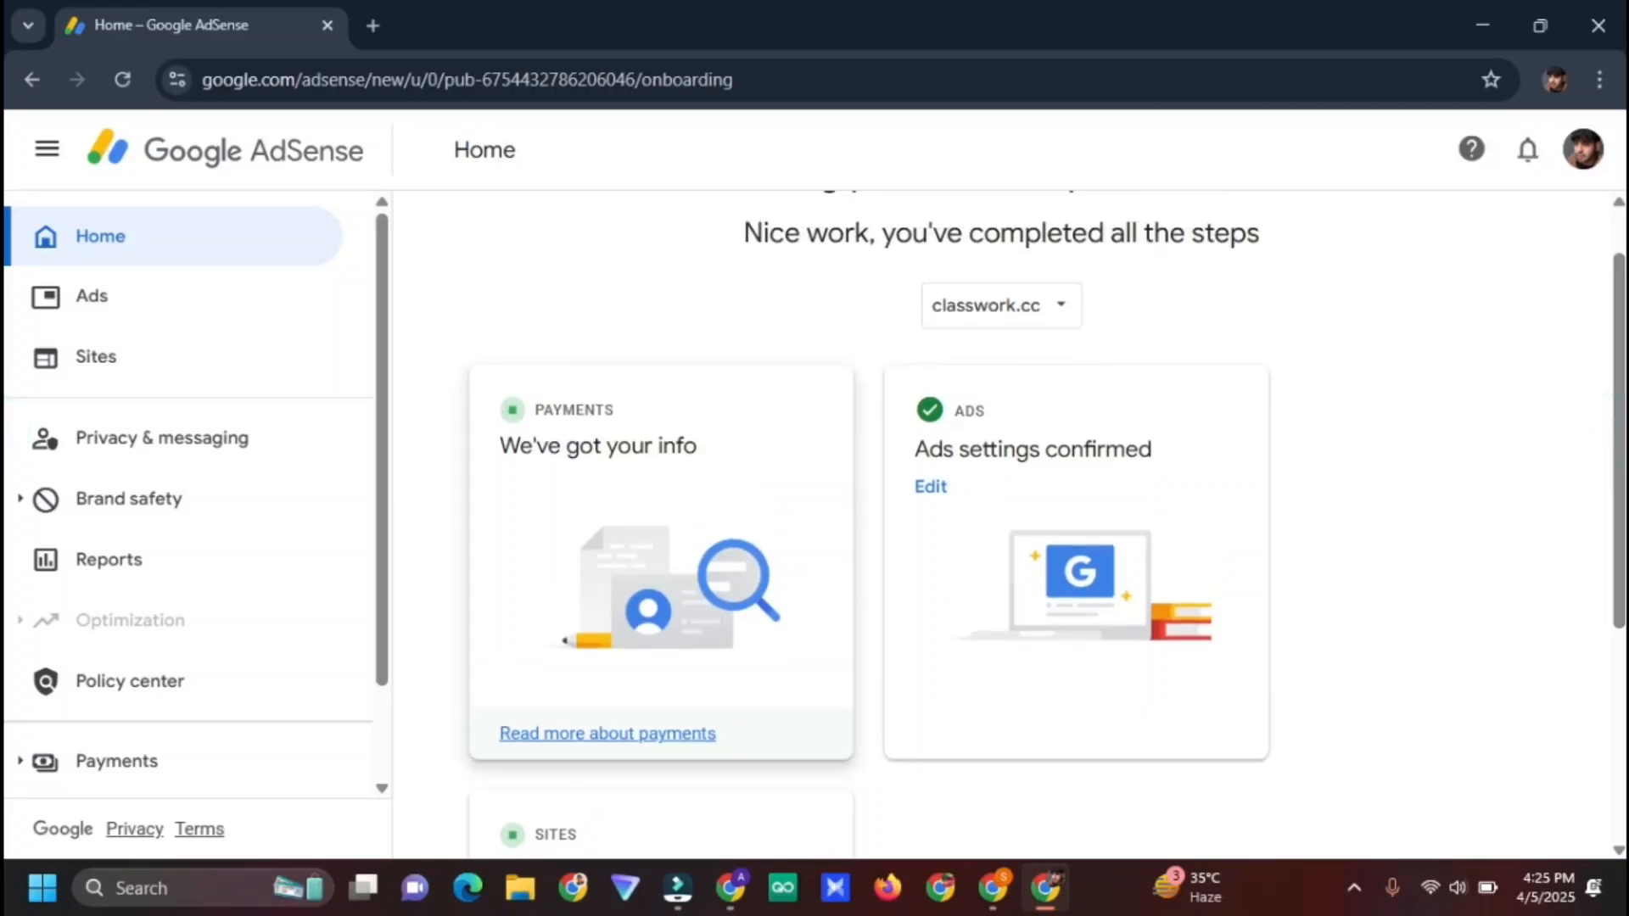
{"action": "left_click", "coordinate": [994, 896]}
{"action": "left_click", "coordinate": [303, 11]}
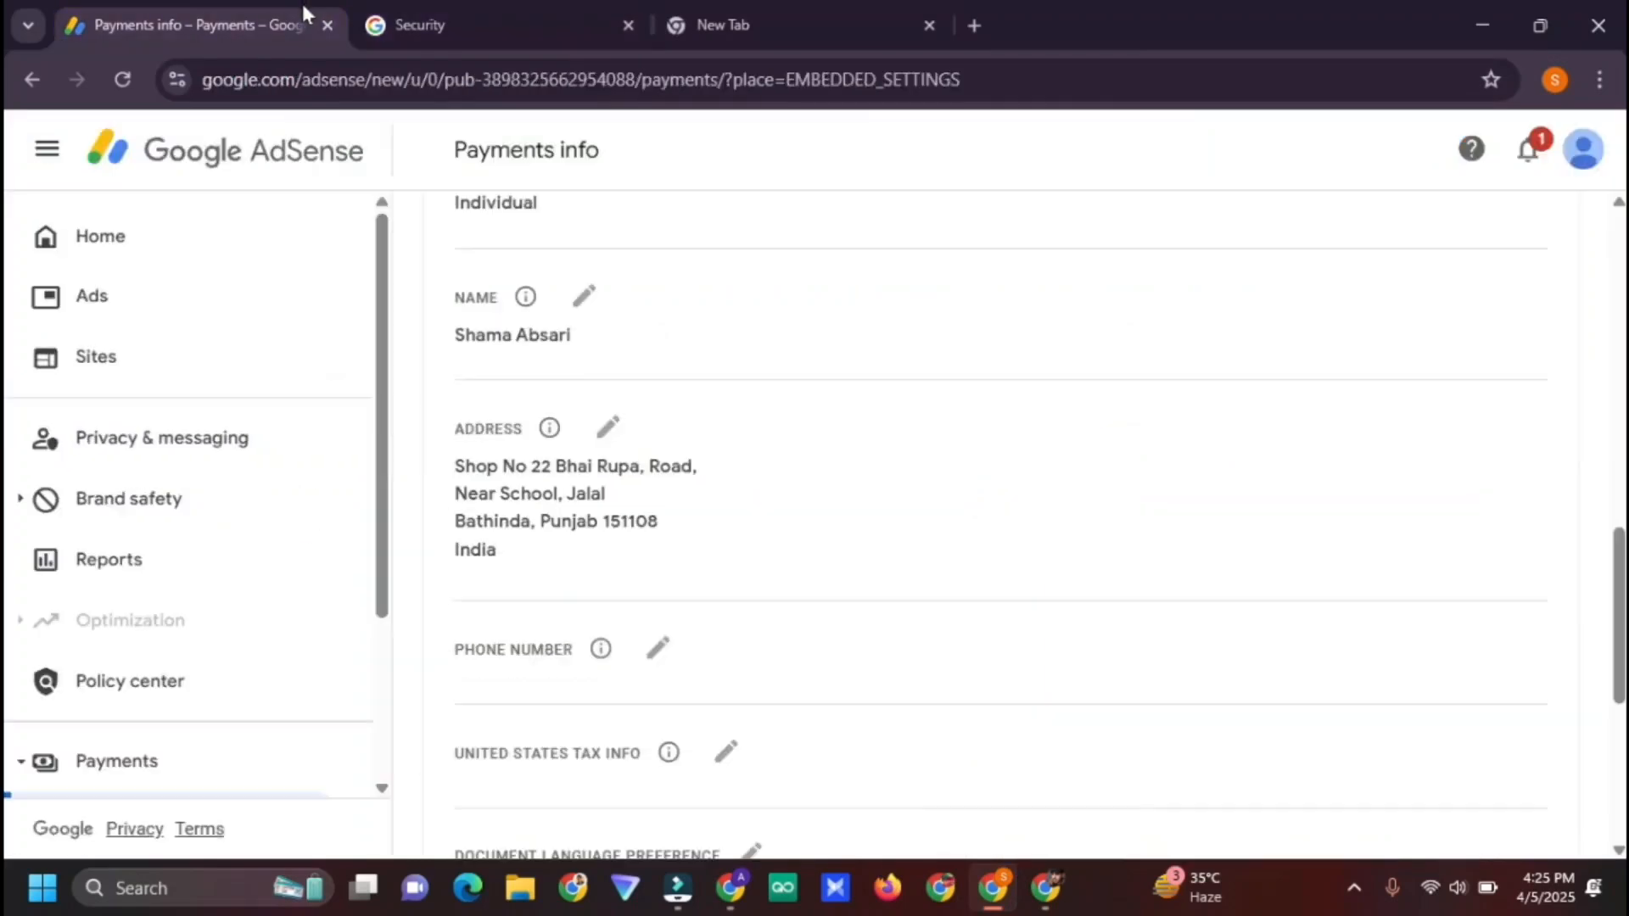
{"action": "left_click", "coordinate": [210, 227]}
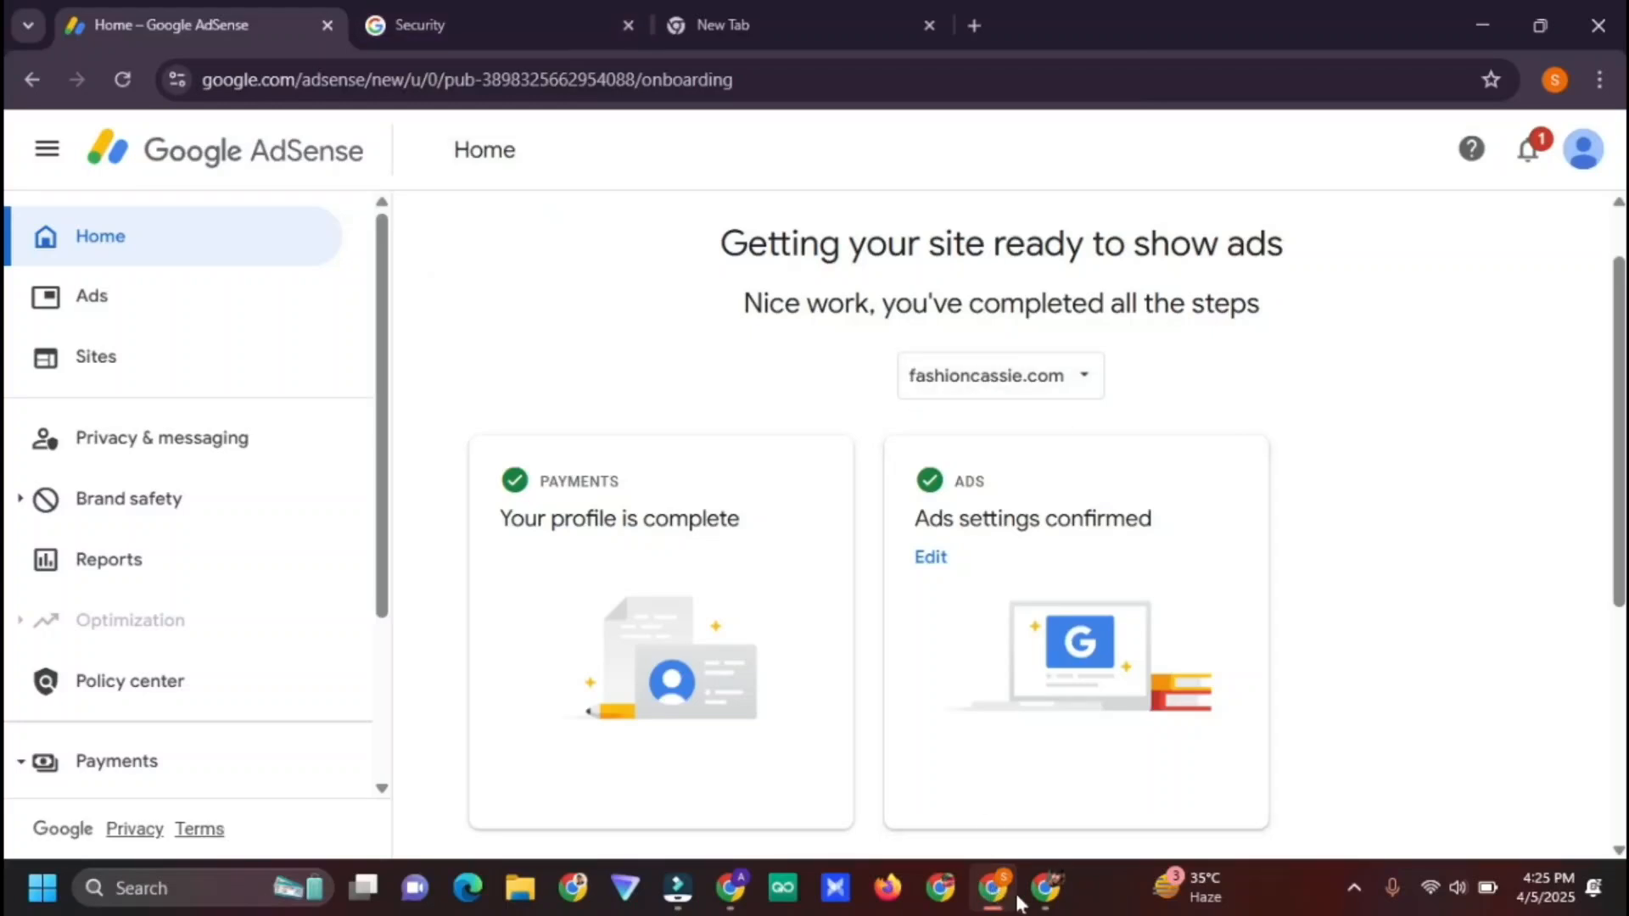
{"action": "left_click", "coordinate": [1045, 888]}
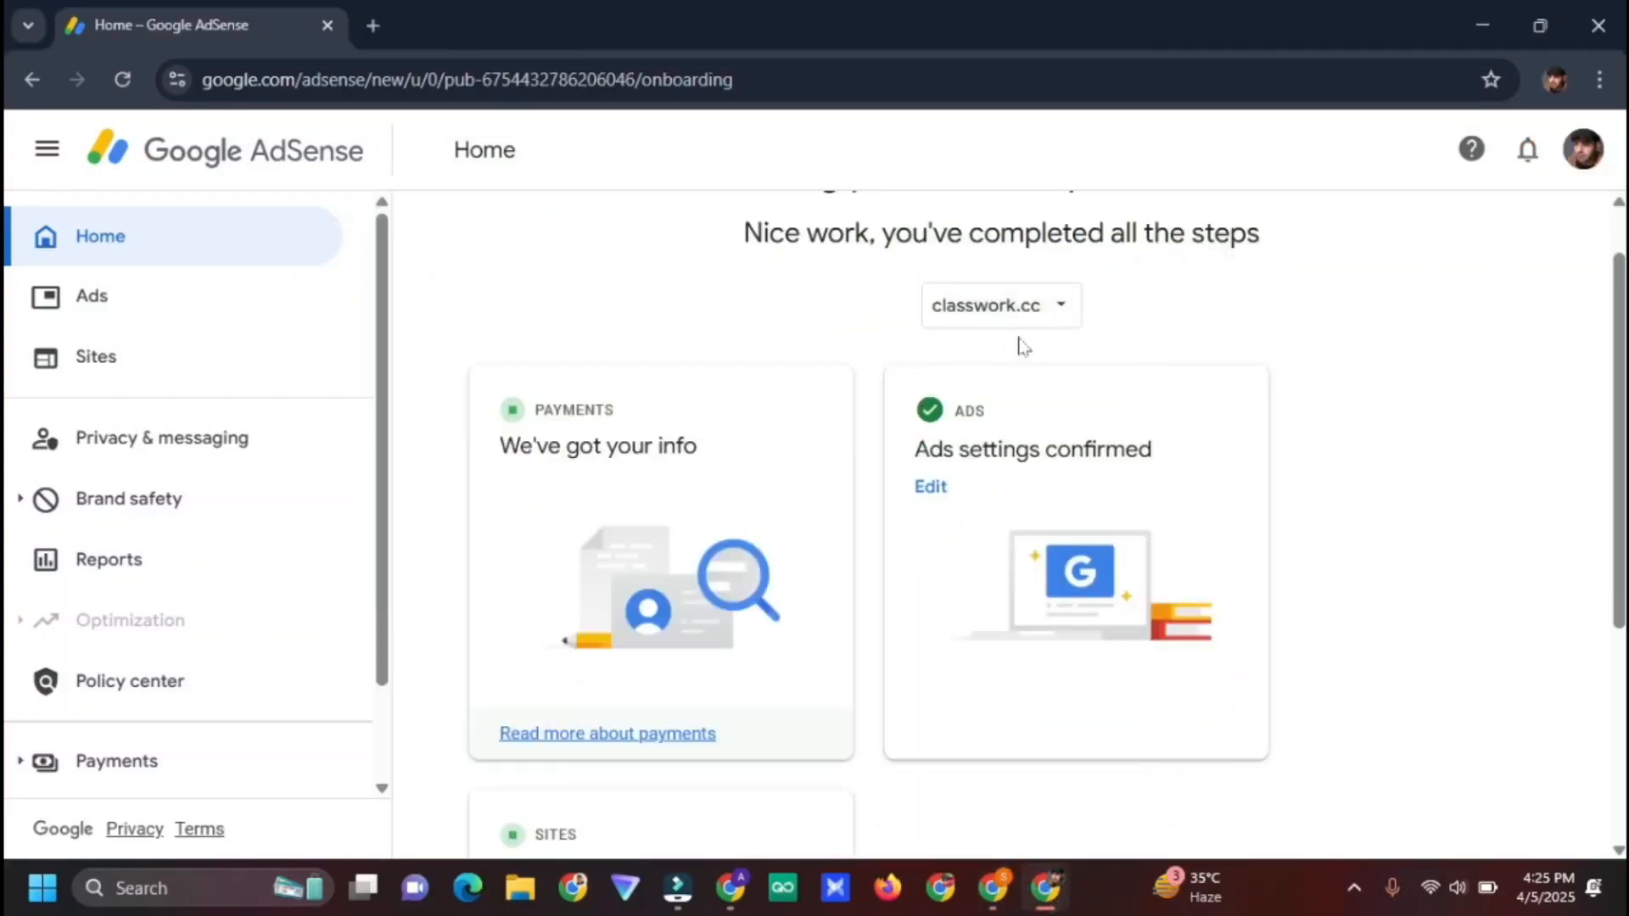